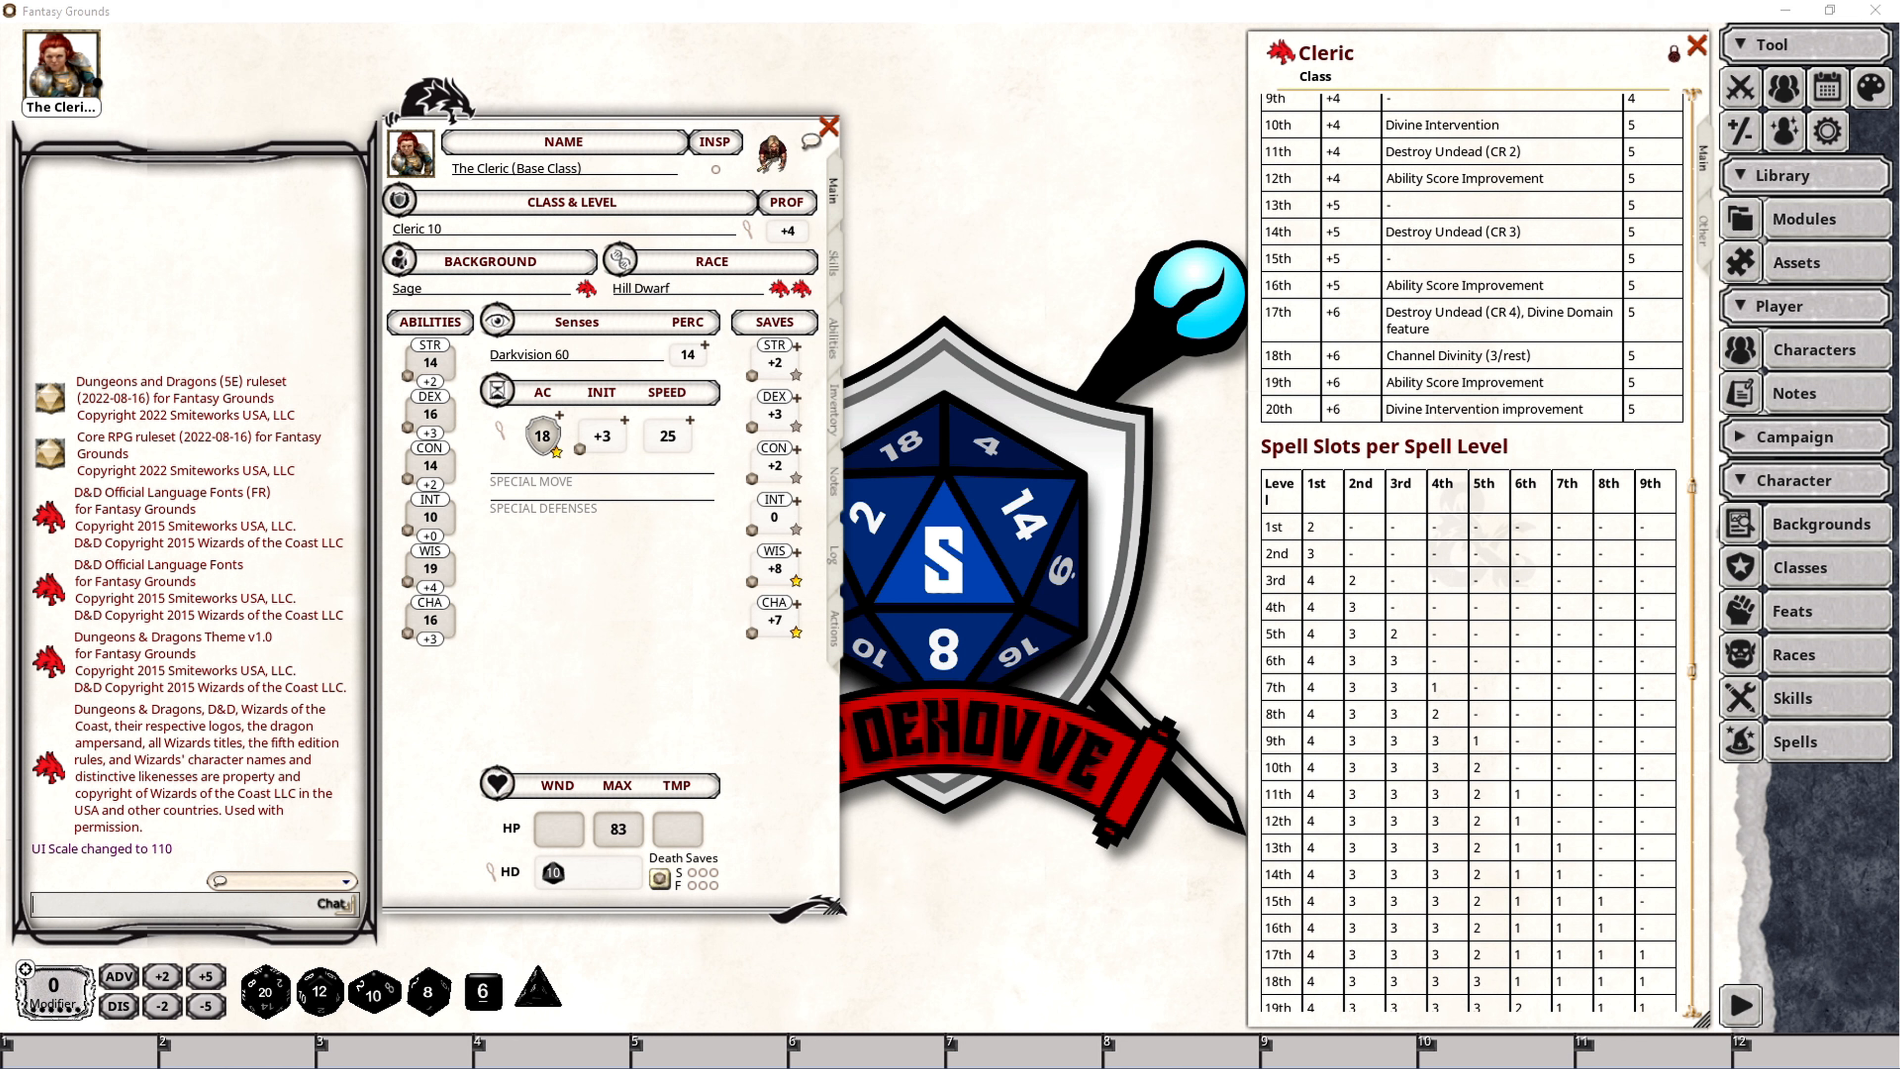
# Level the character up to Cleric 11, selecting True Seeing as a level 6 spell, and commit the changes.
pyautogui.click(926, 412)
pyautogui.click(747, 230)
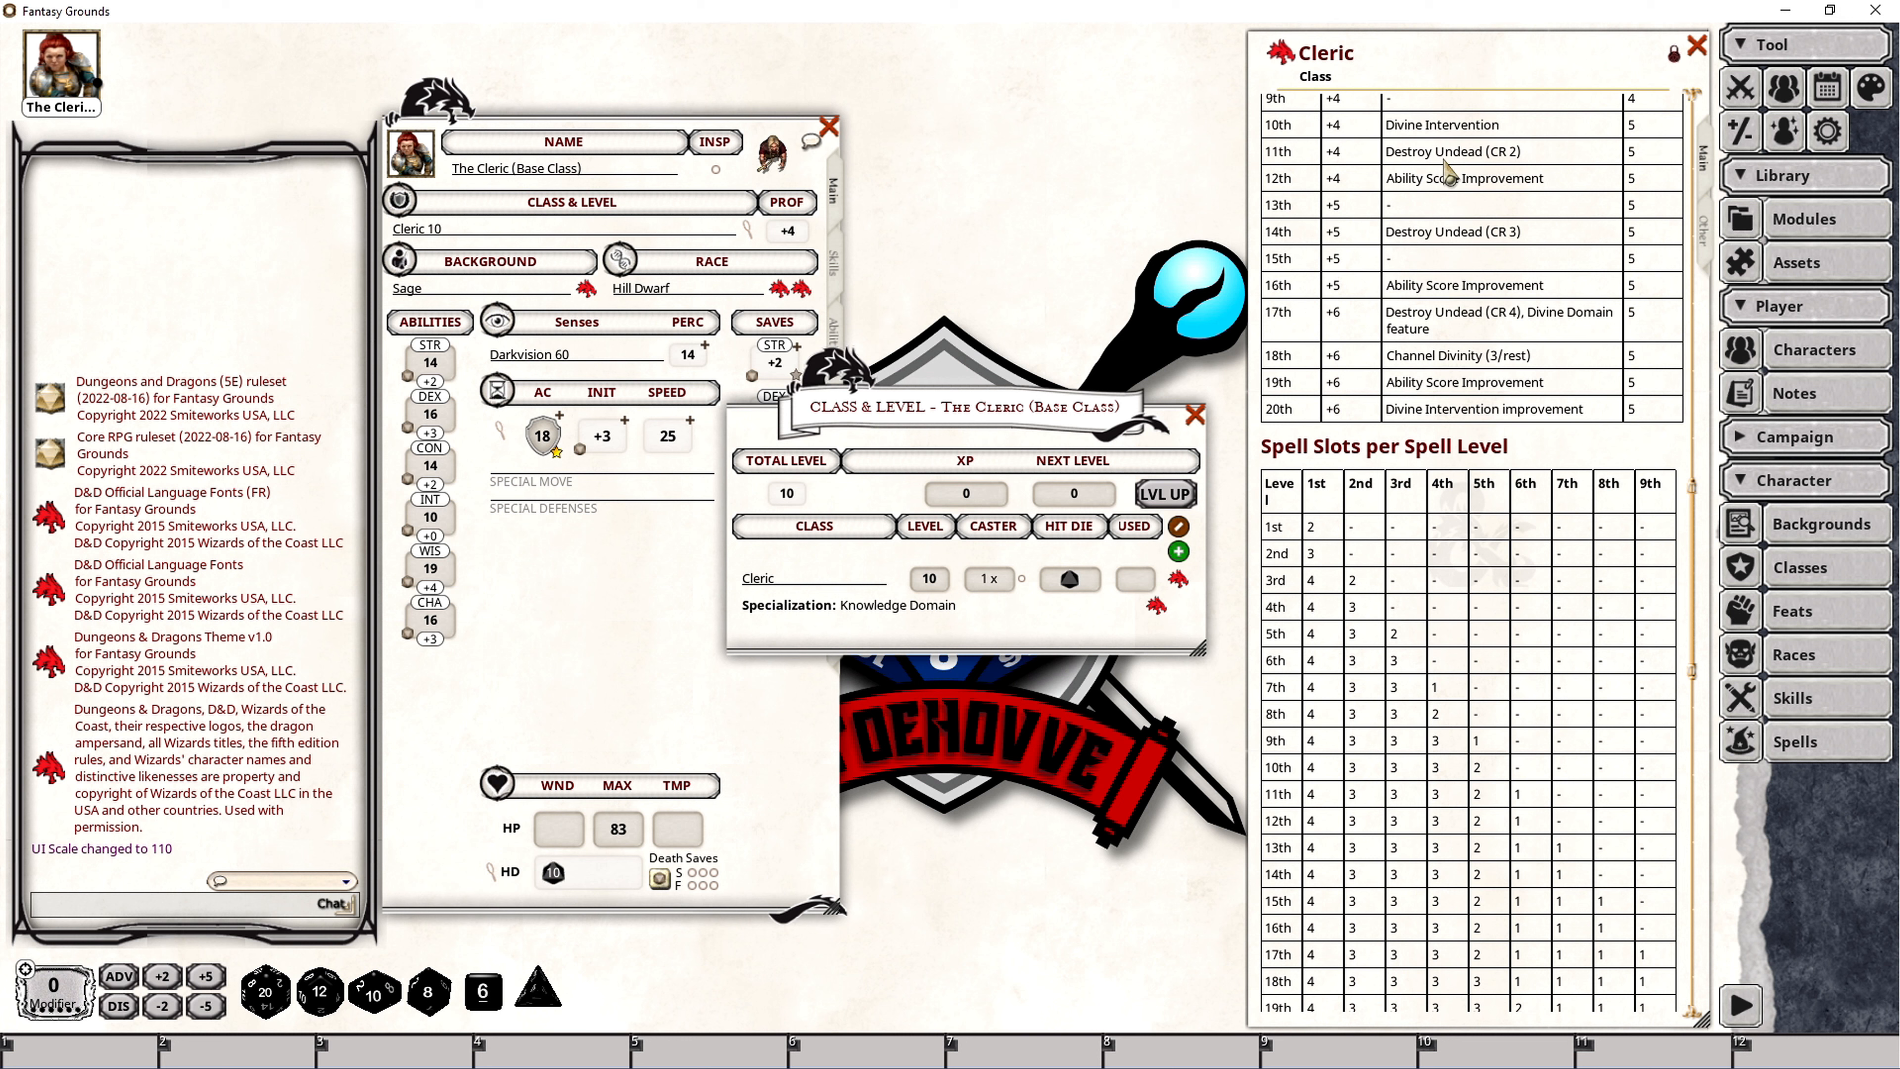
pyautogui.click(1165, 493)
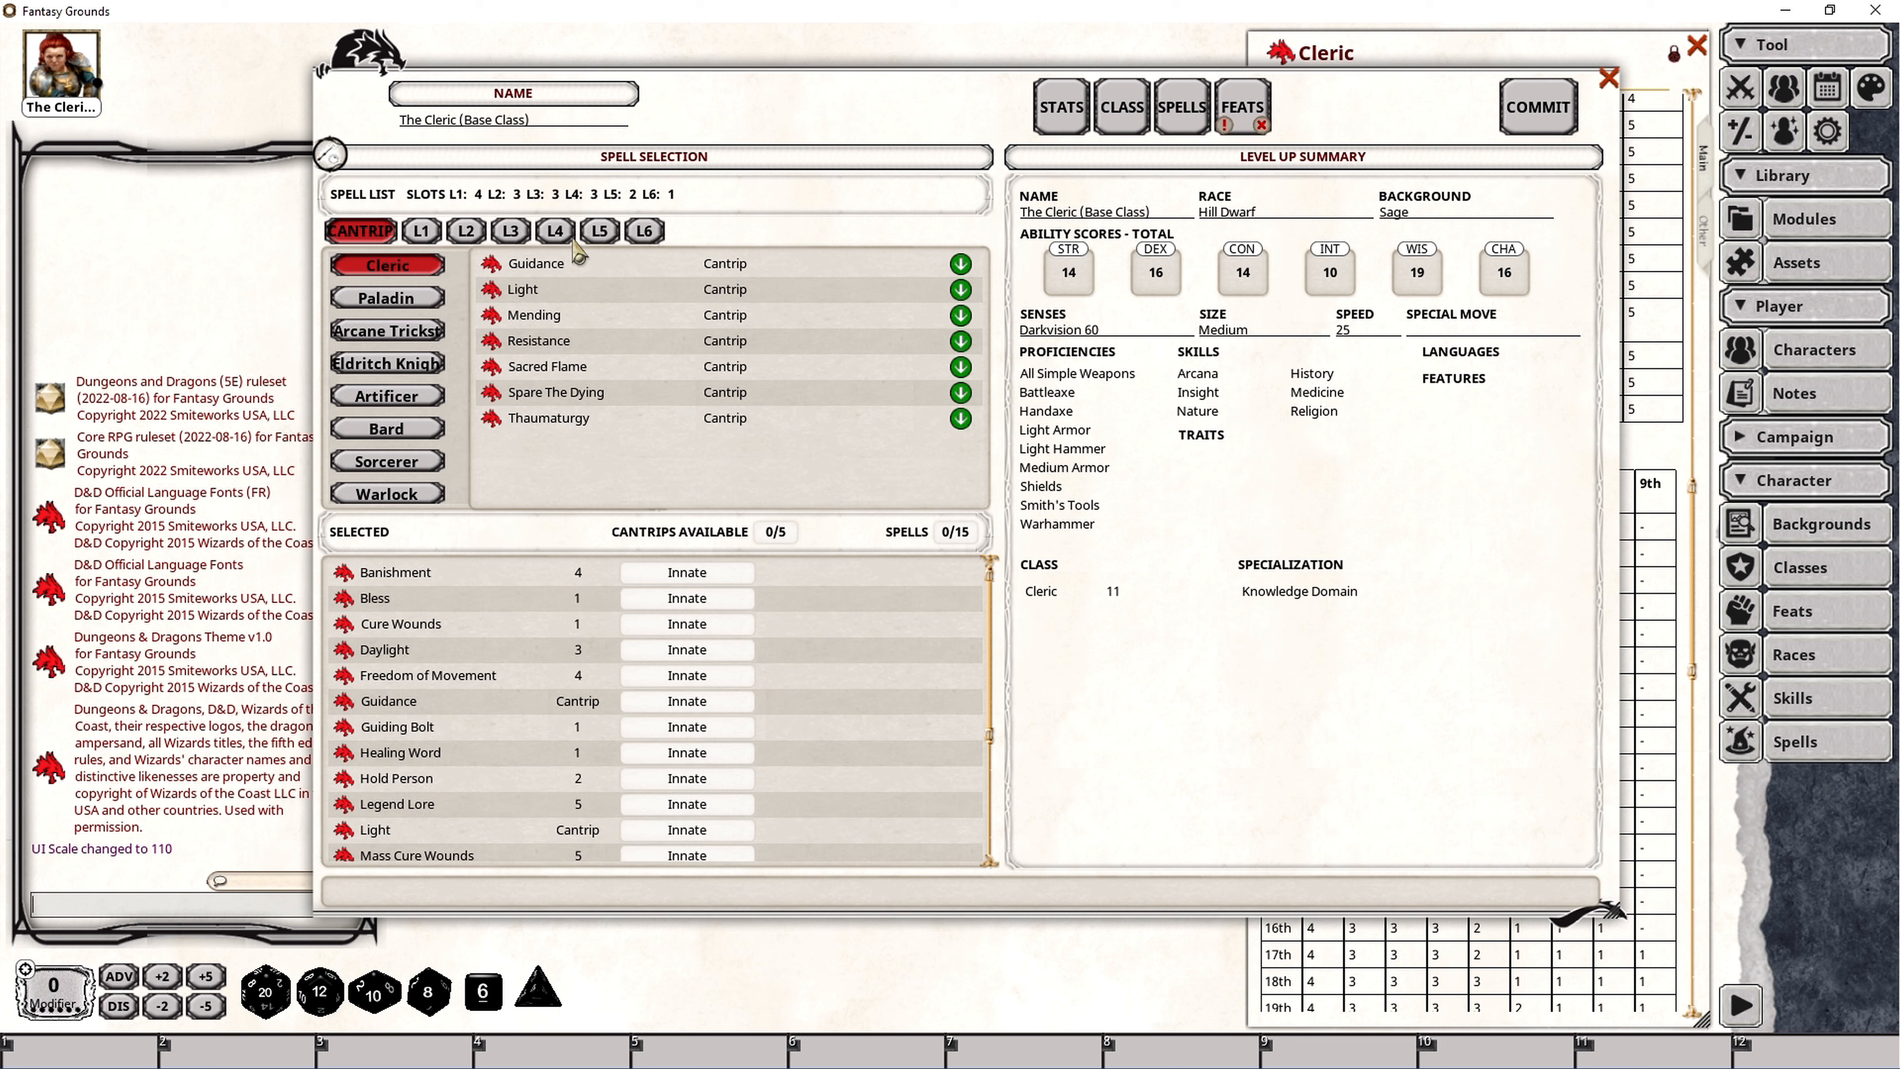
pyautogui.click(645, 231)
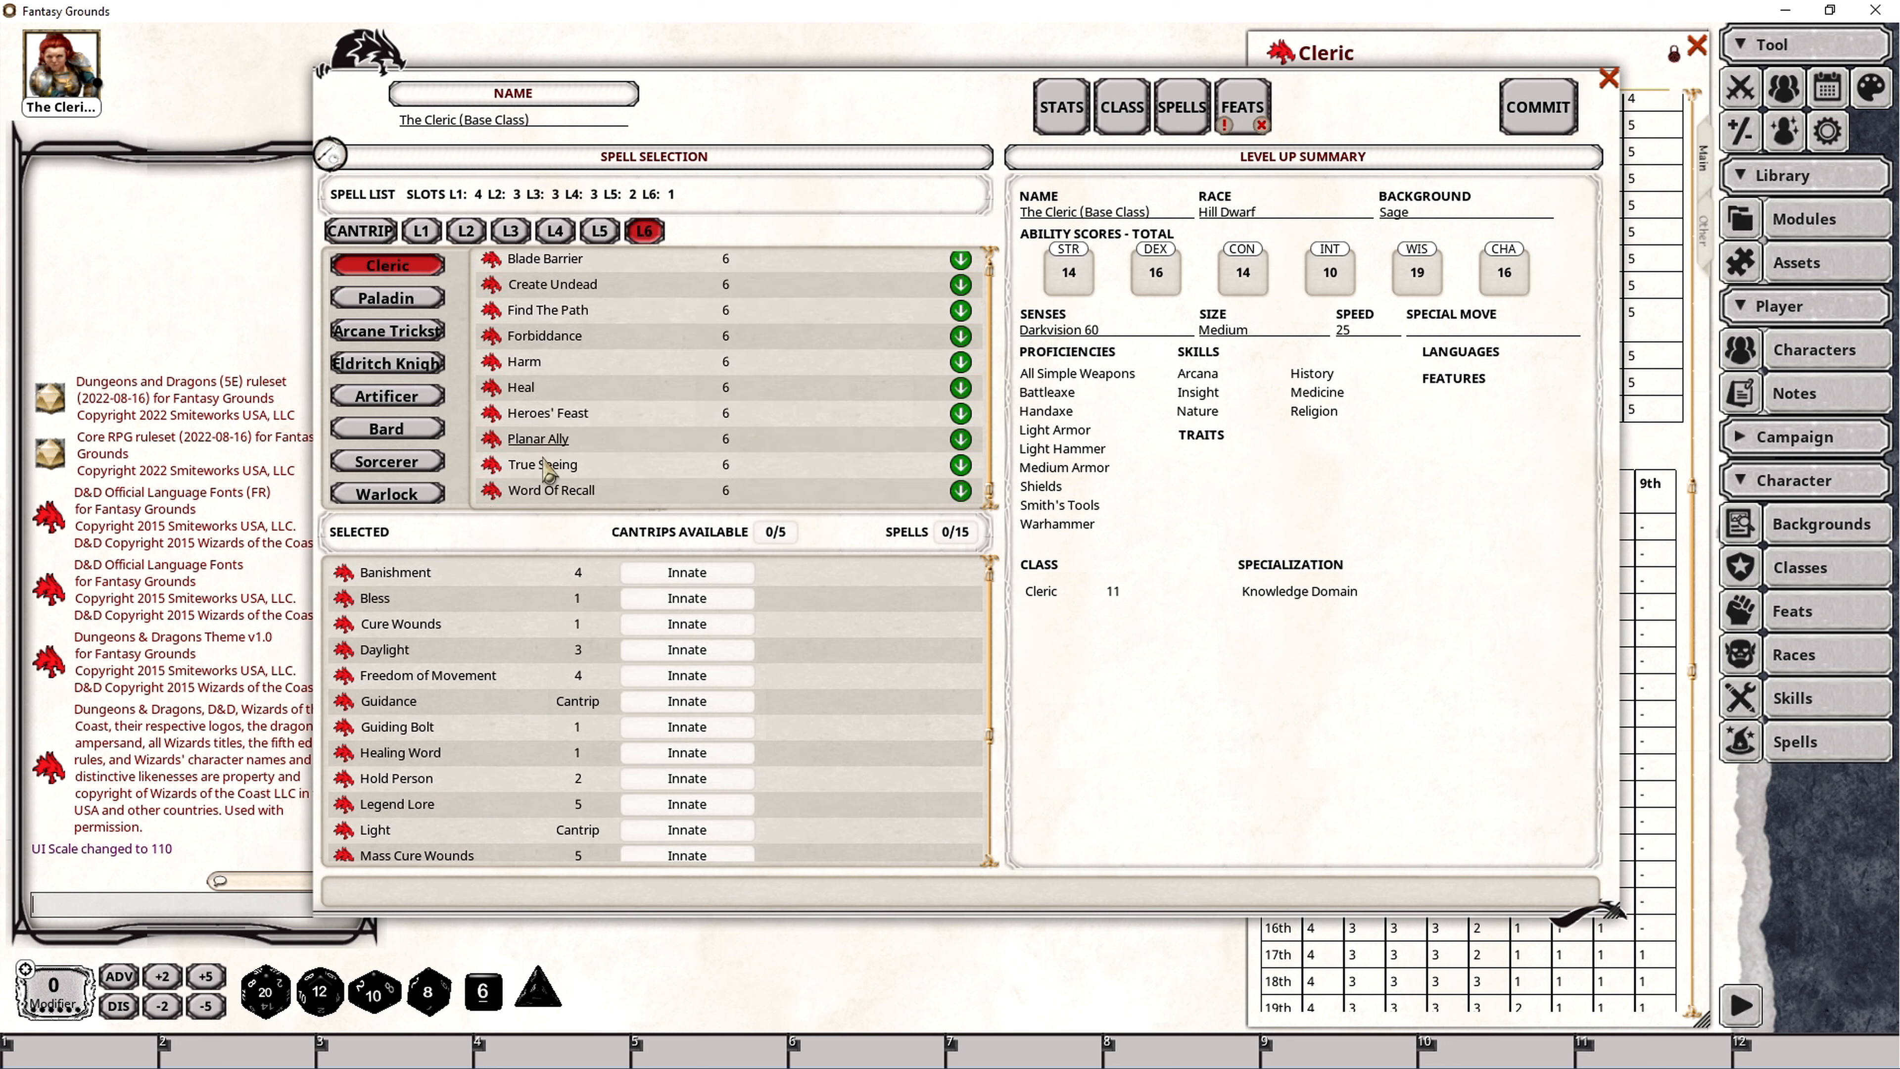
pyautogui.click(962, 470)
pyautogui.click(1243, 107)
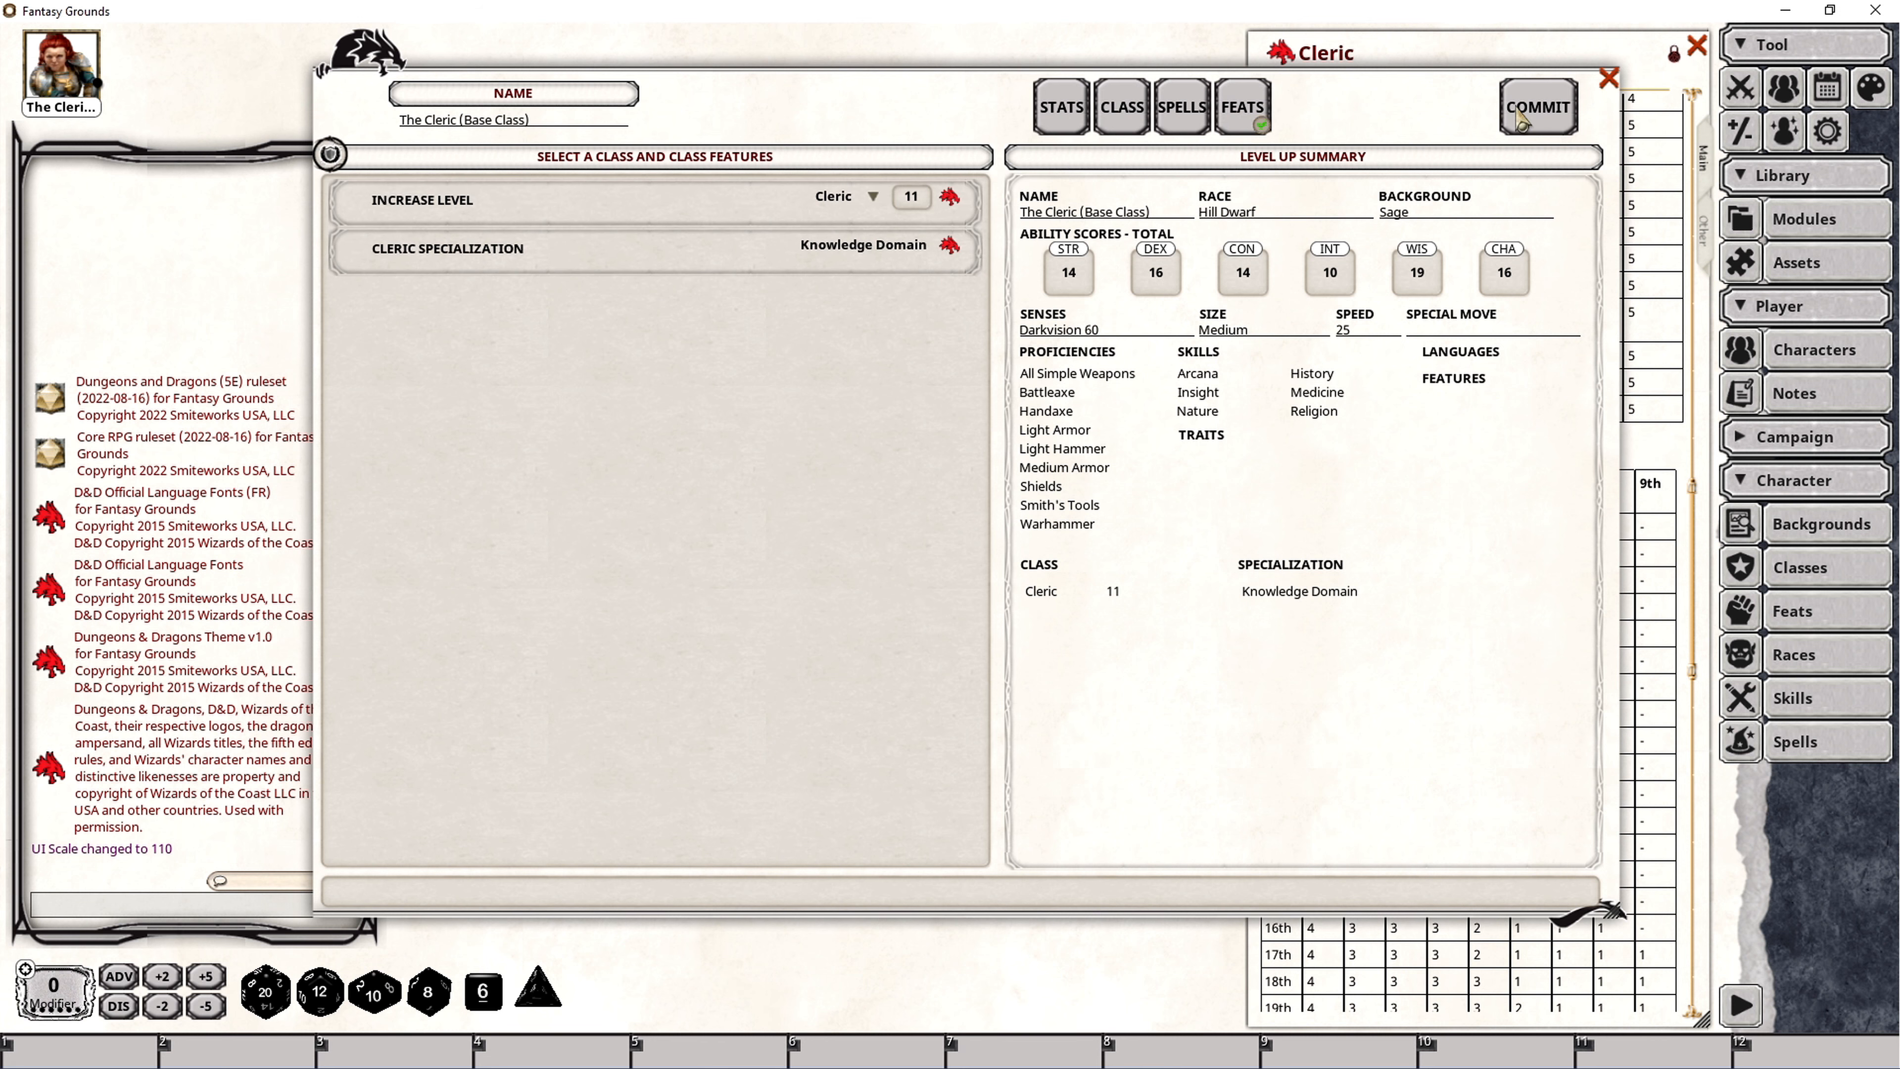
pyautogui.click(1539, 112)
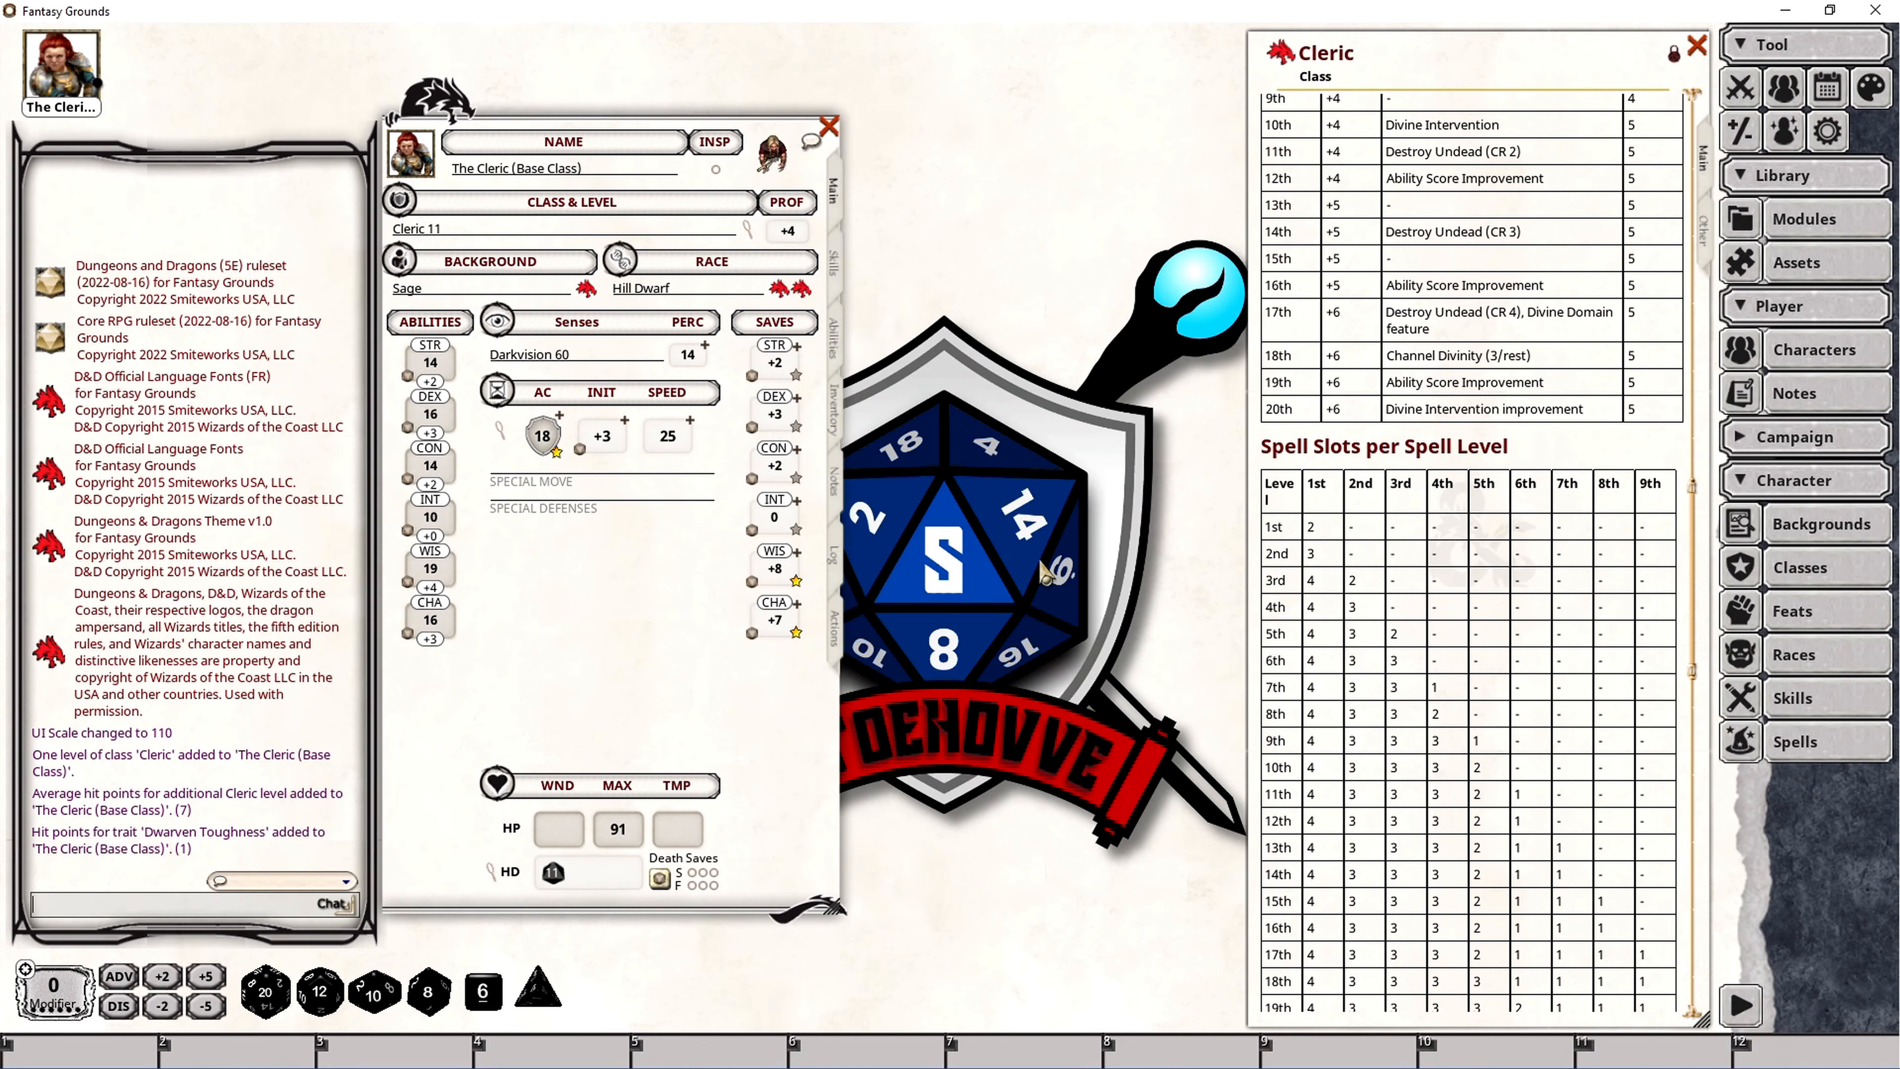
# Mark True Seeing and Mass Cure Wounds as prepared, and set the actions display mode to Combat.
pyautogui.click(834, 627)
pyautogui.scroll(-15, 570, 587)
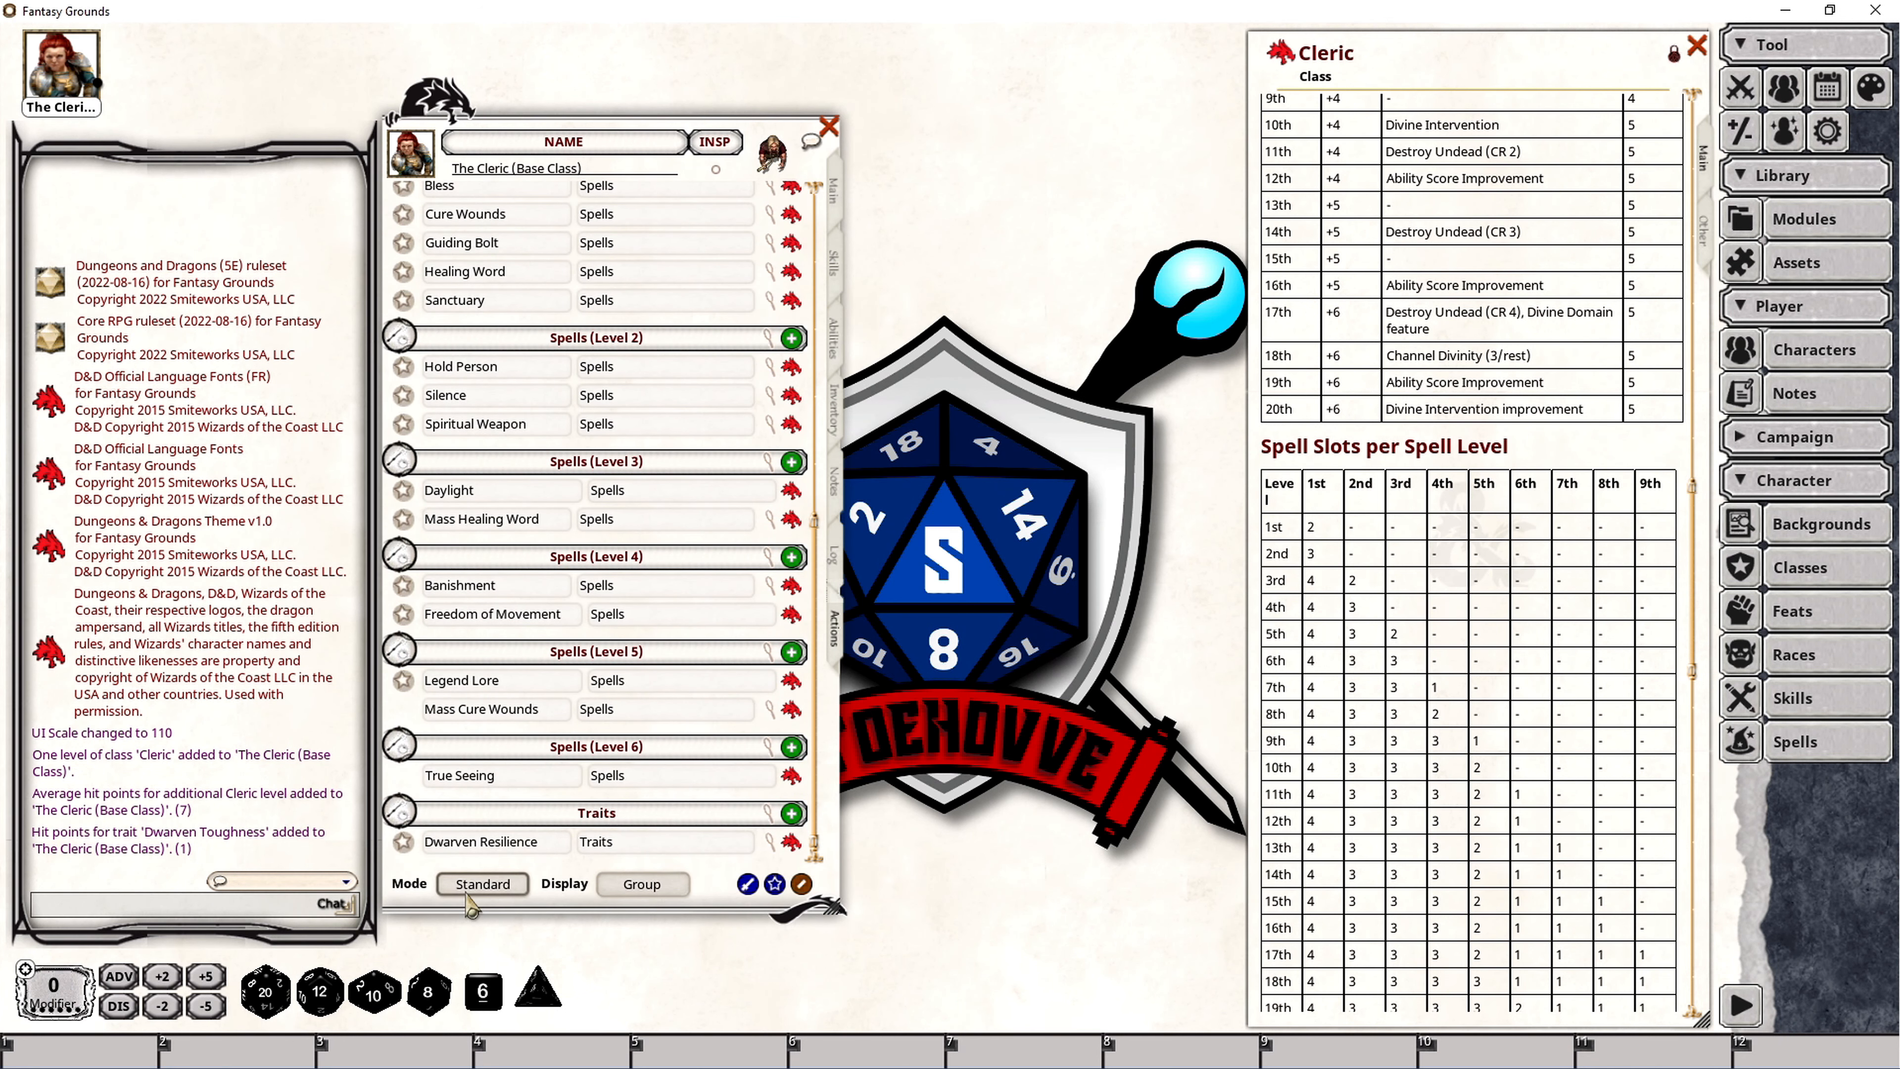
pyautogui.click(482, 884)
pyautogui.click(403, 754)
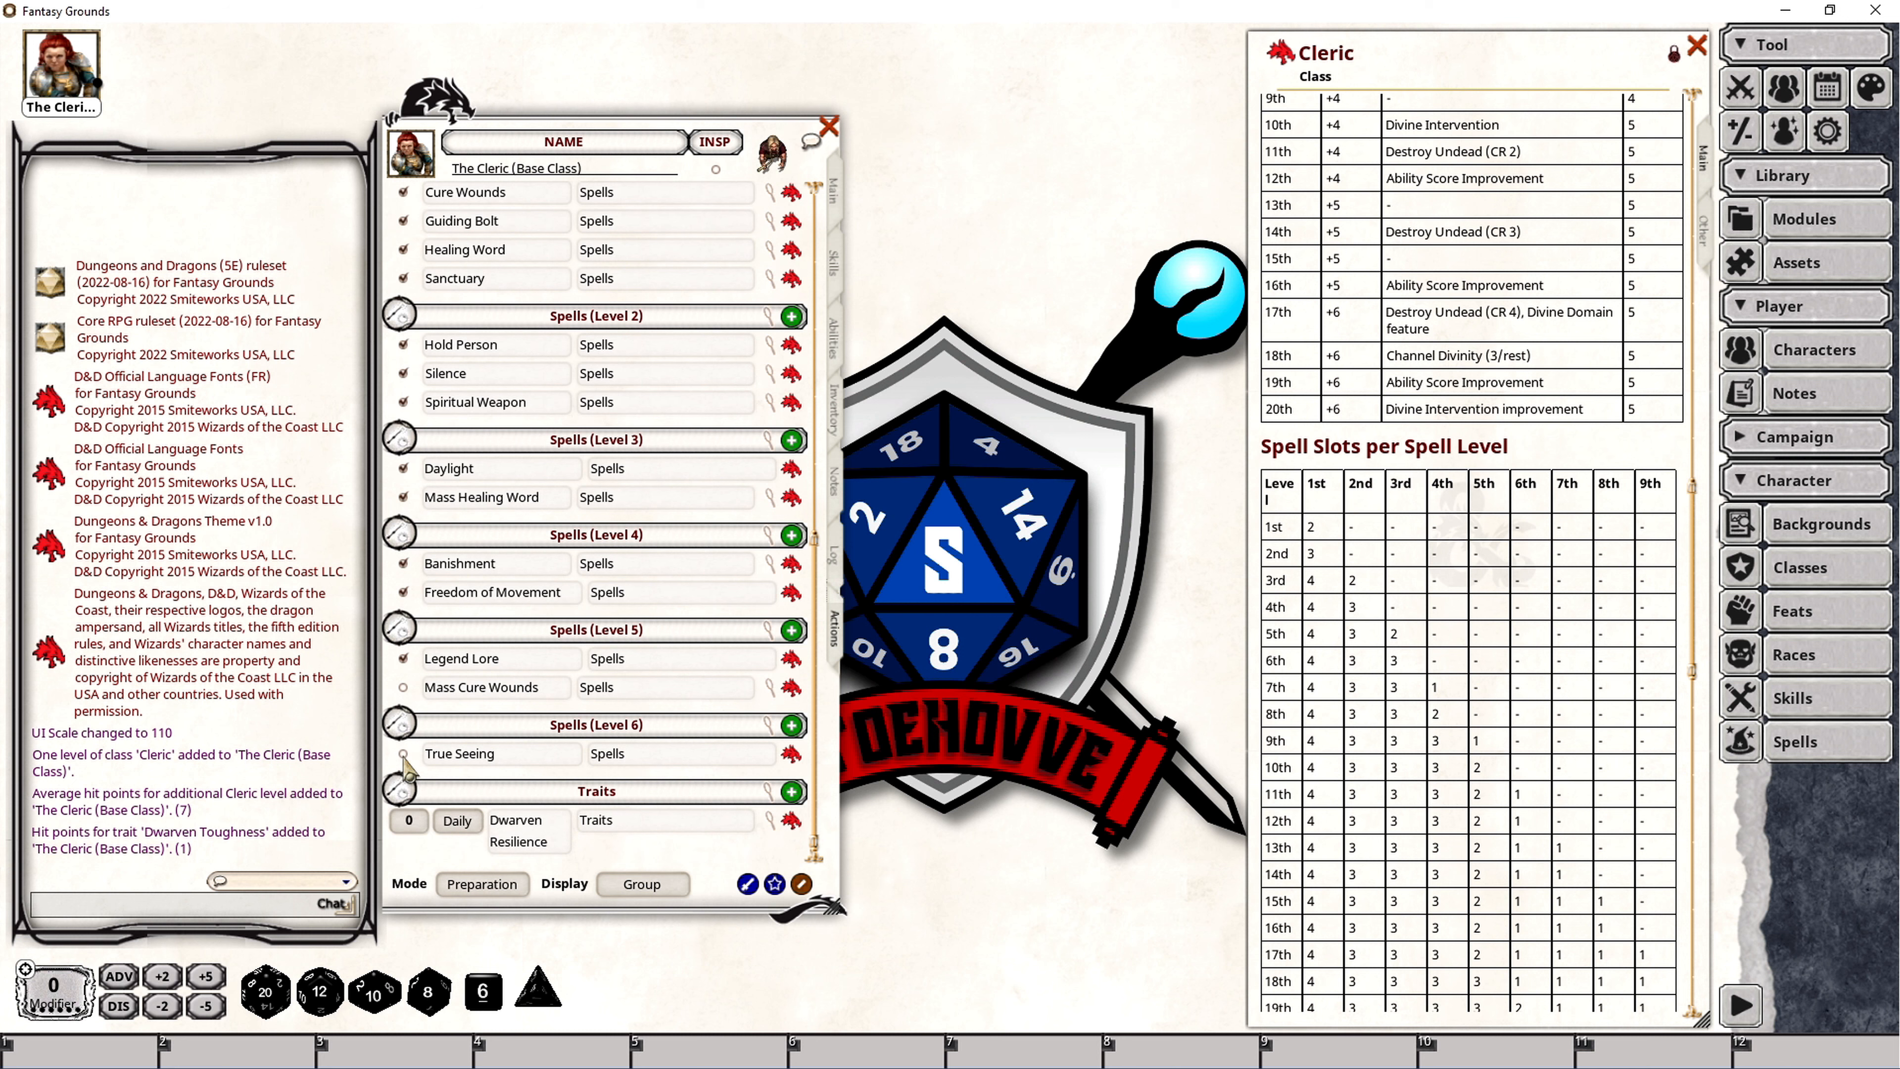
pyautogui.click(403, 687)
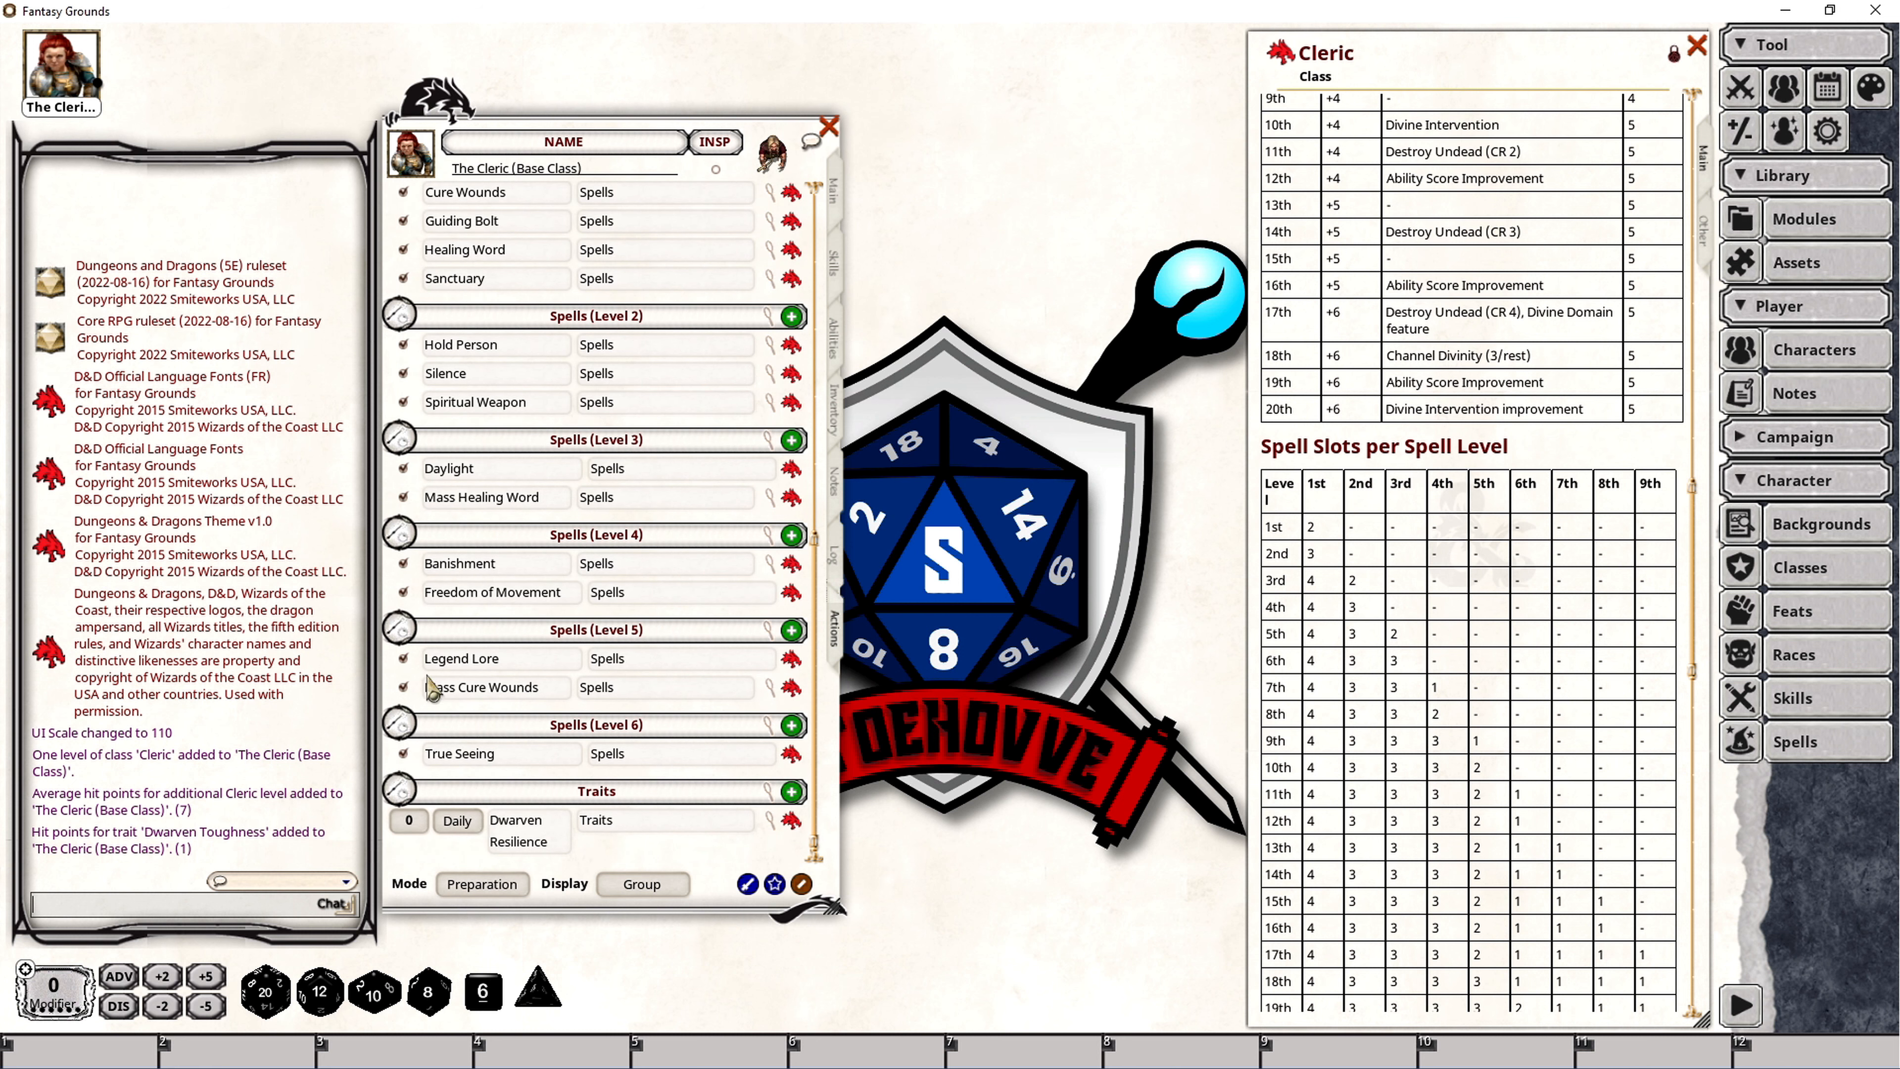
pyautogui.click(491, 890)
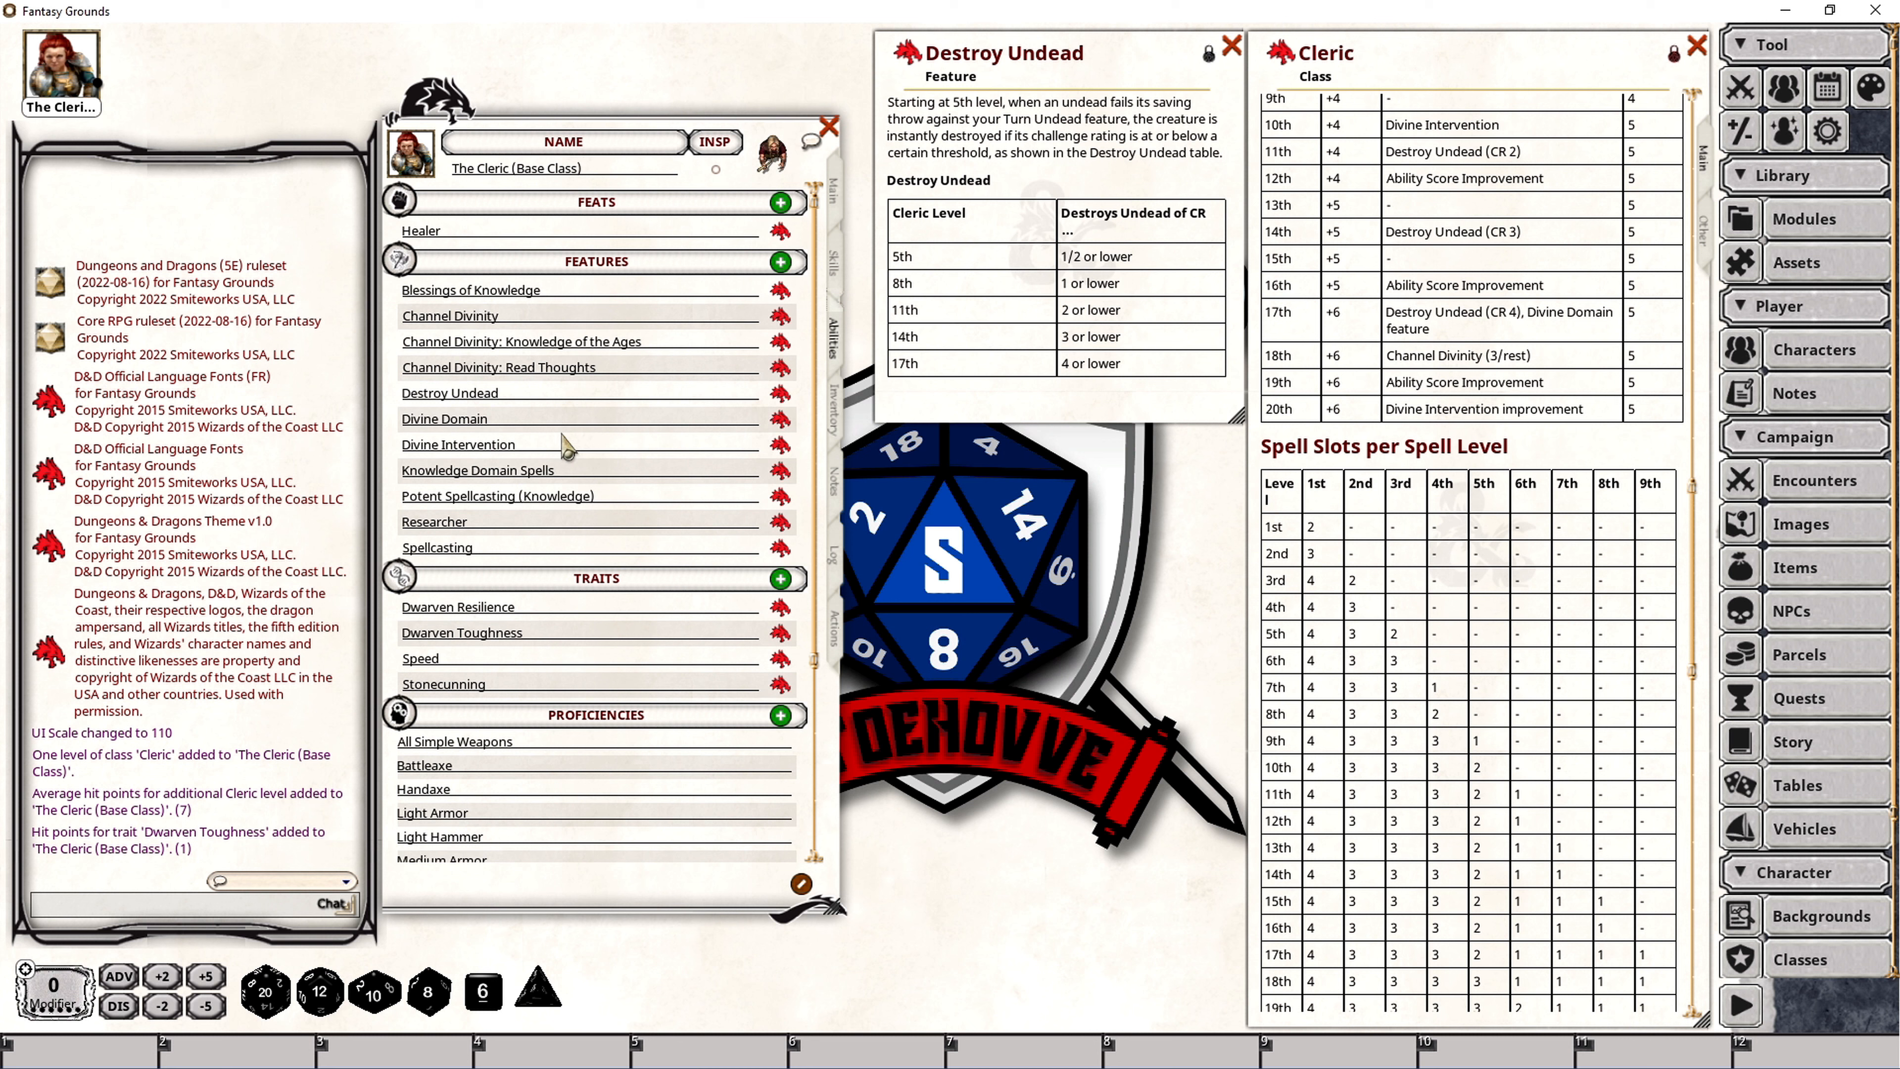
# Start another level-up, raising Cleric to level 12 and picking the ability score improvement instead of a feat.
pyautogui.click(834, 632)
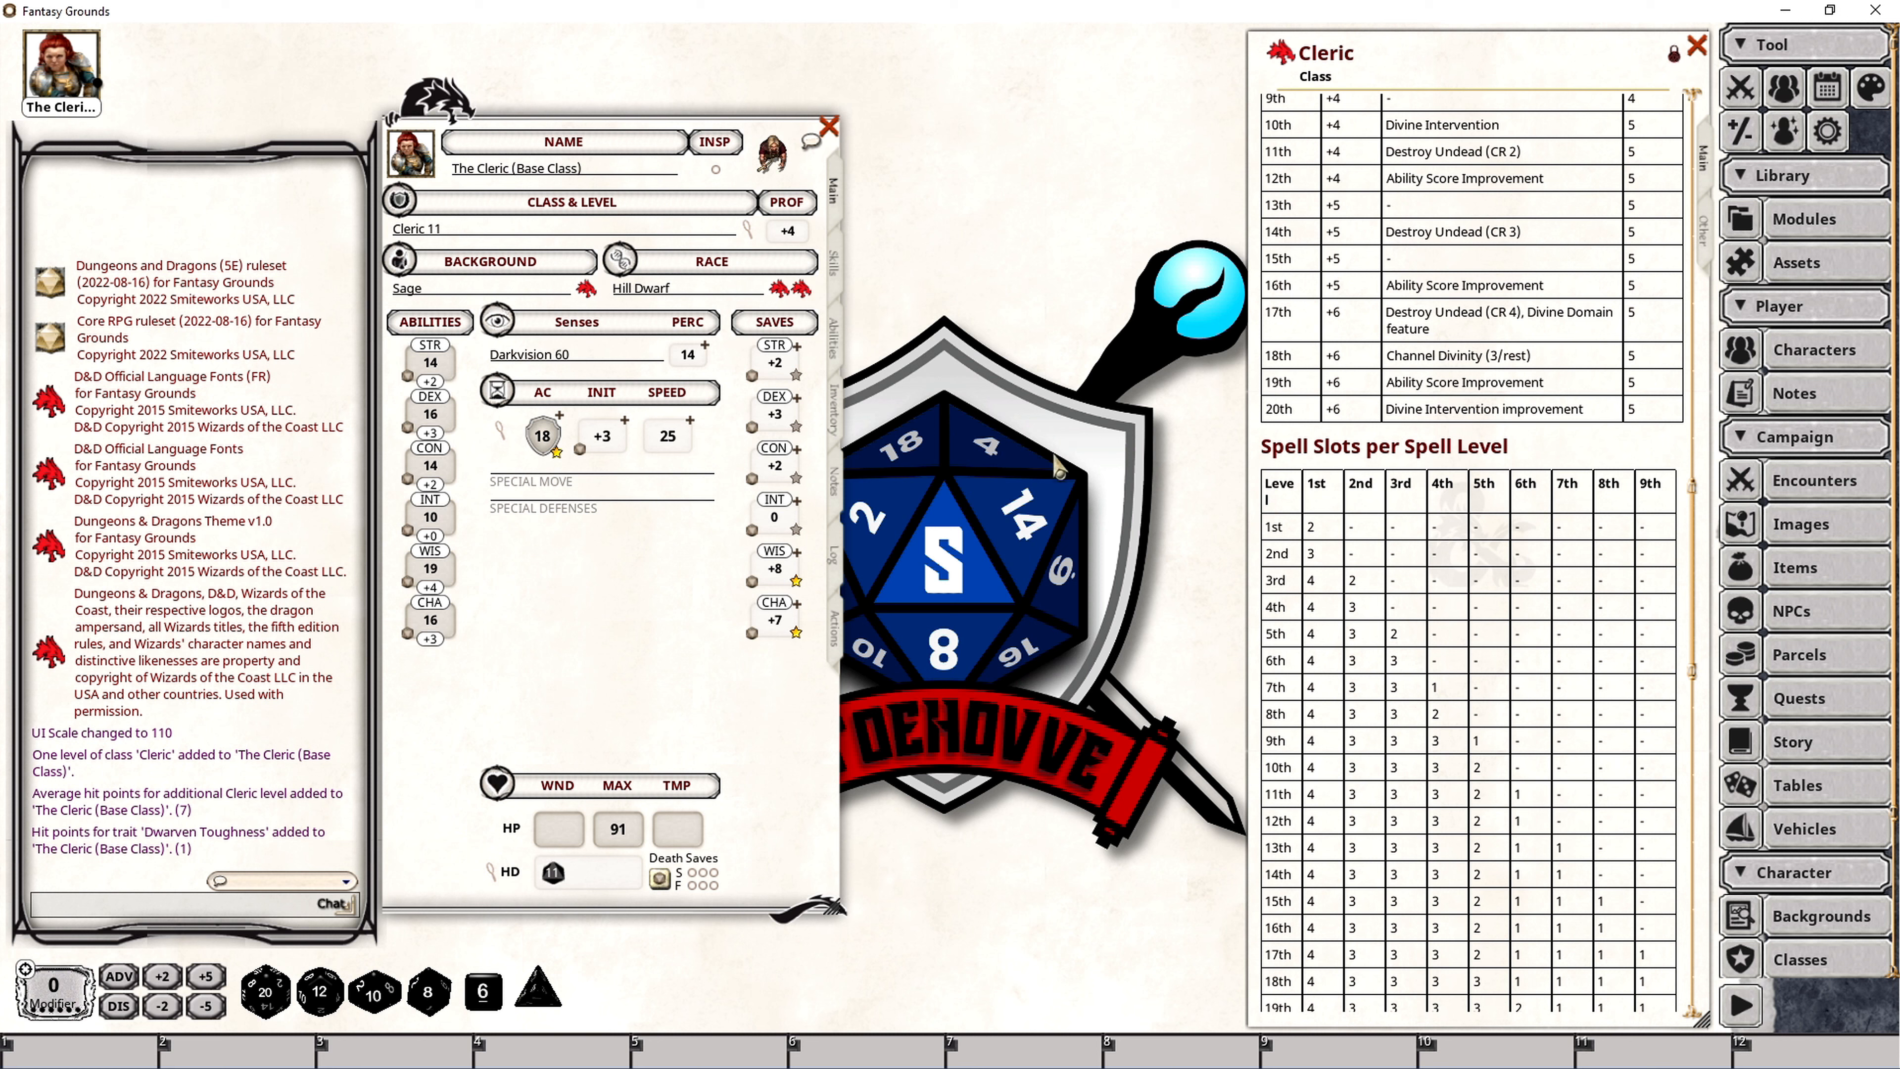
pyautogui.click(747, 226)
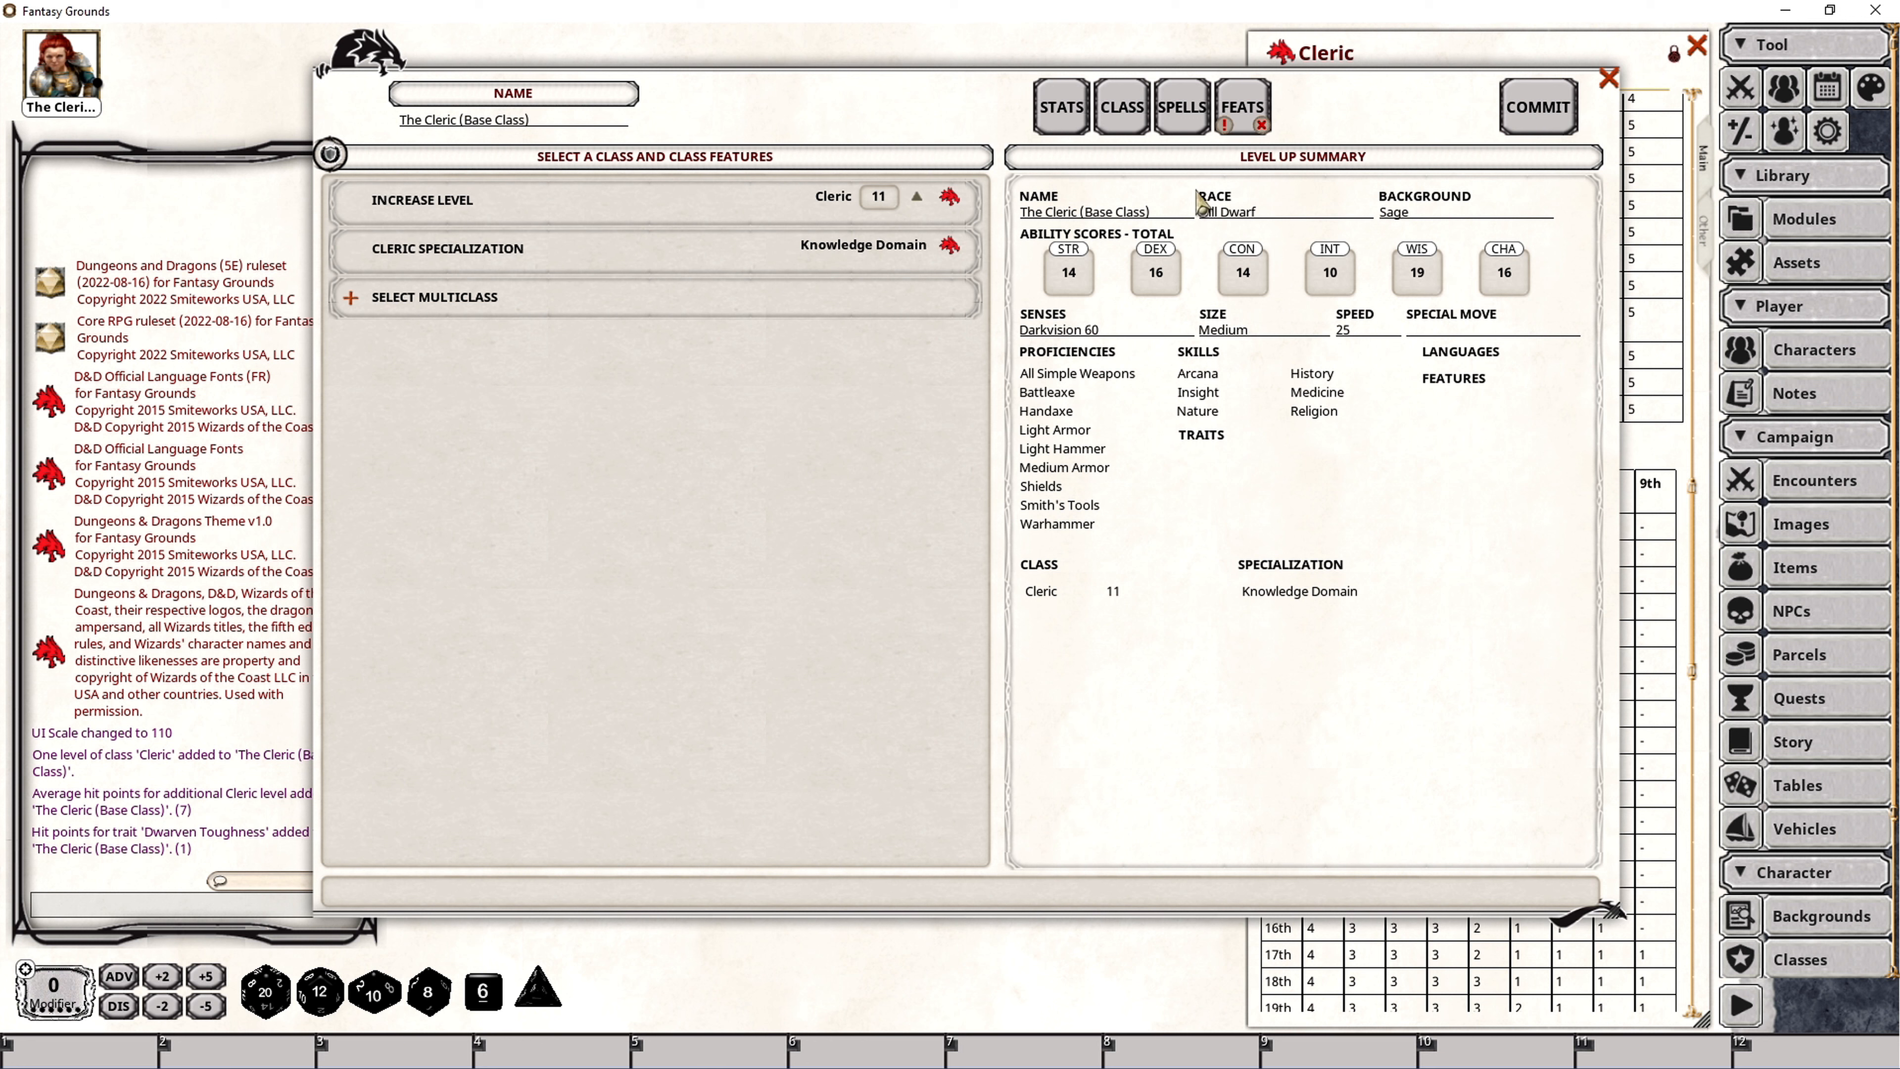
pyautogui.click(916, 196)
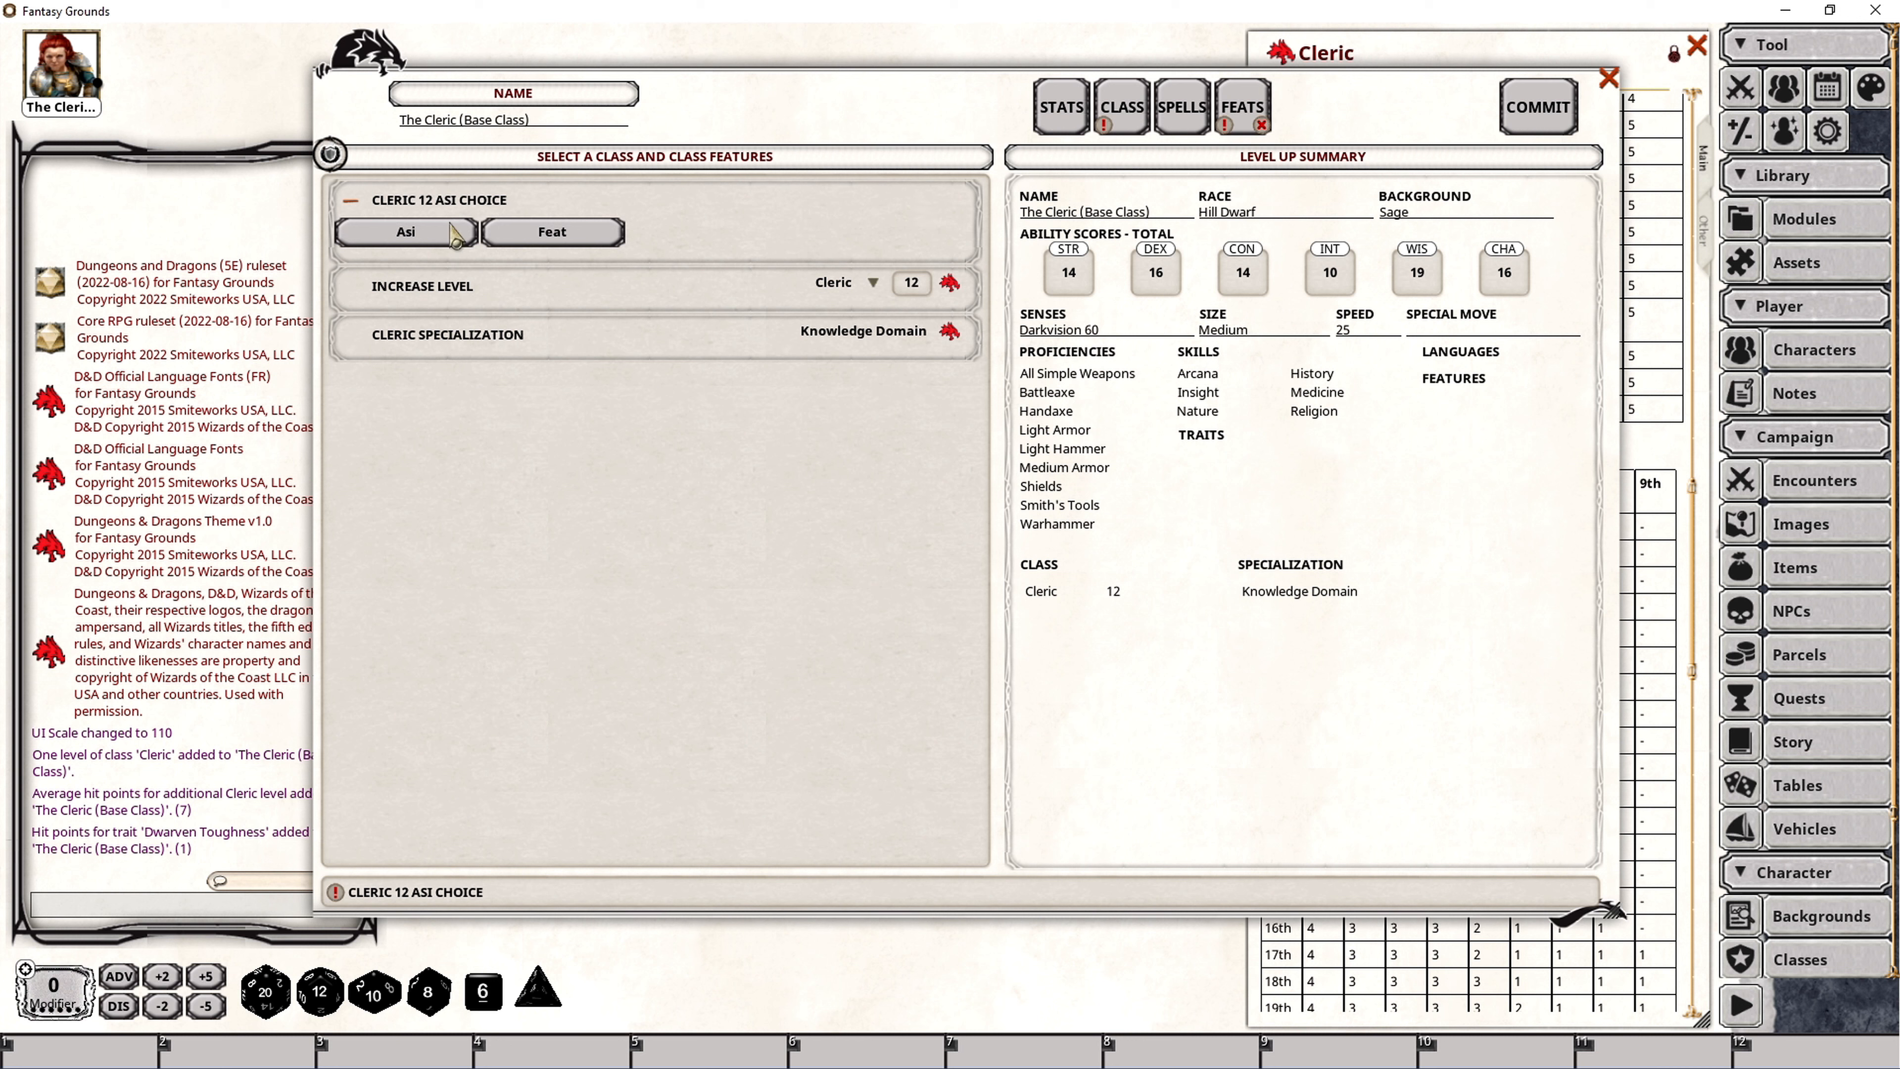
pyautogui.click(402, 253)
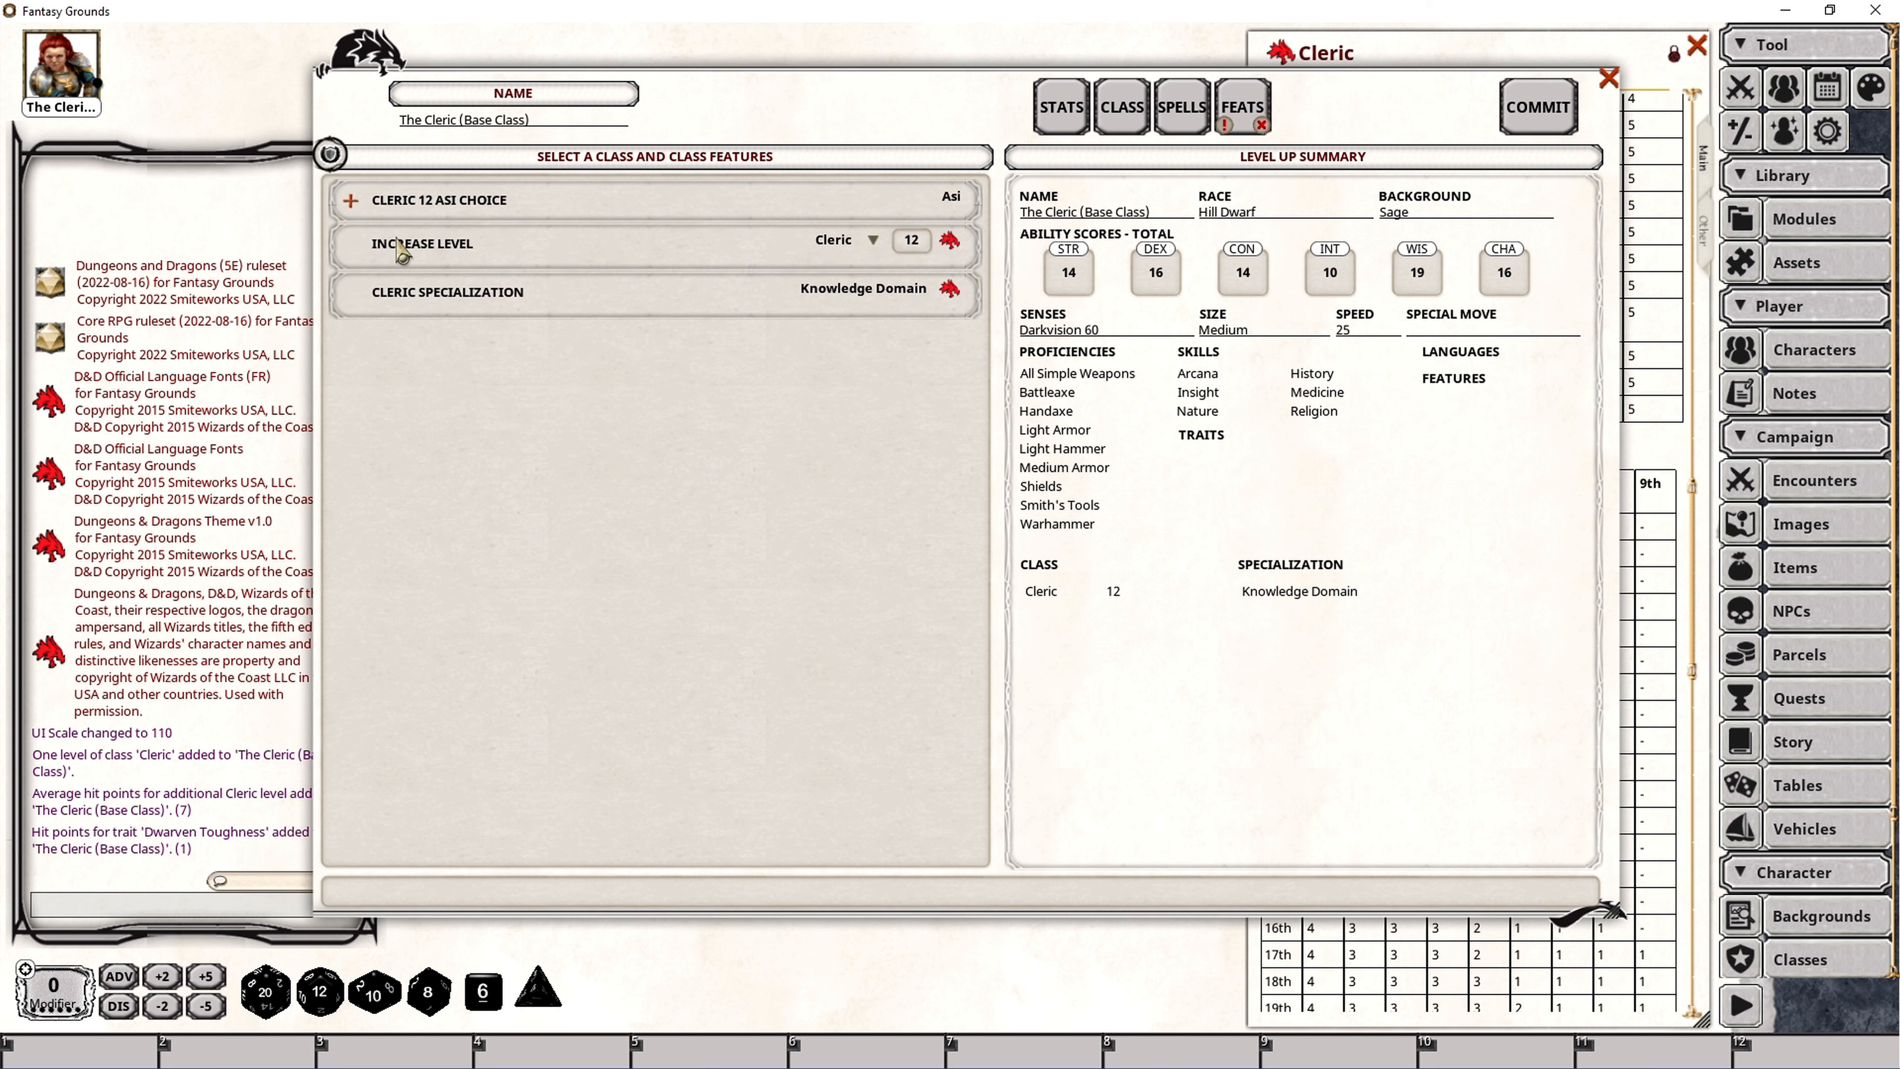
# Assign the Cleric 12 ability increases to Wisdom and Constitution, and commit the level-up.
pyautogui.click(1055, 105)
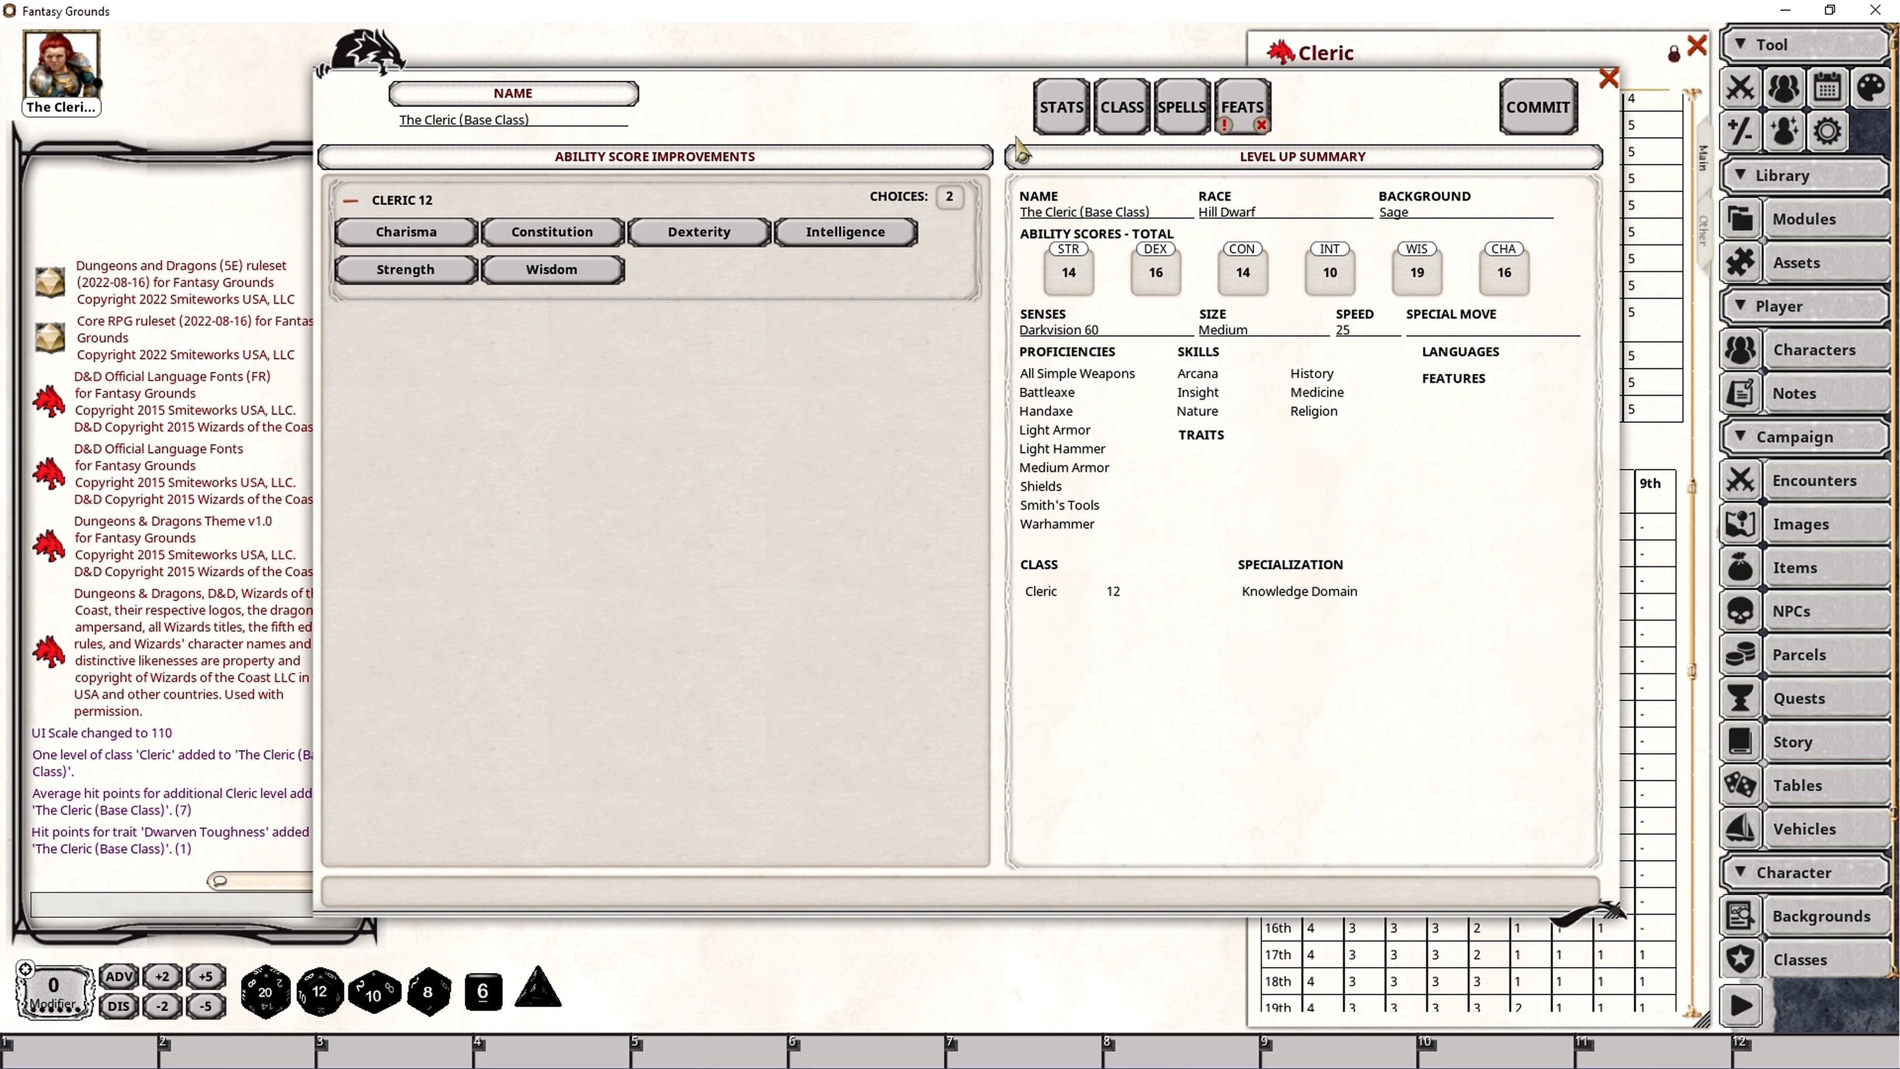
pyautogui.click(548, 270)
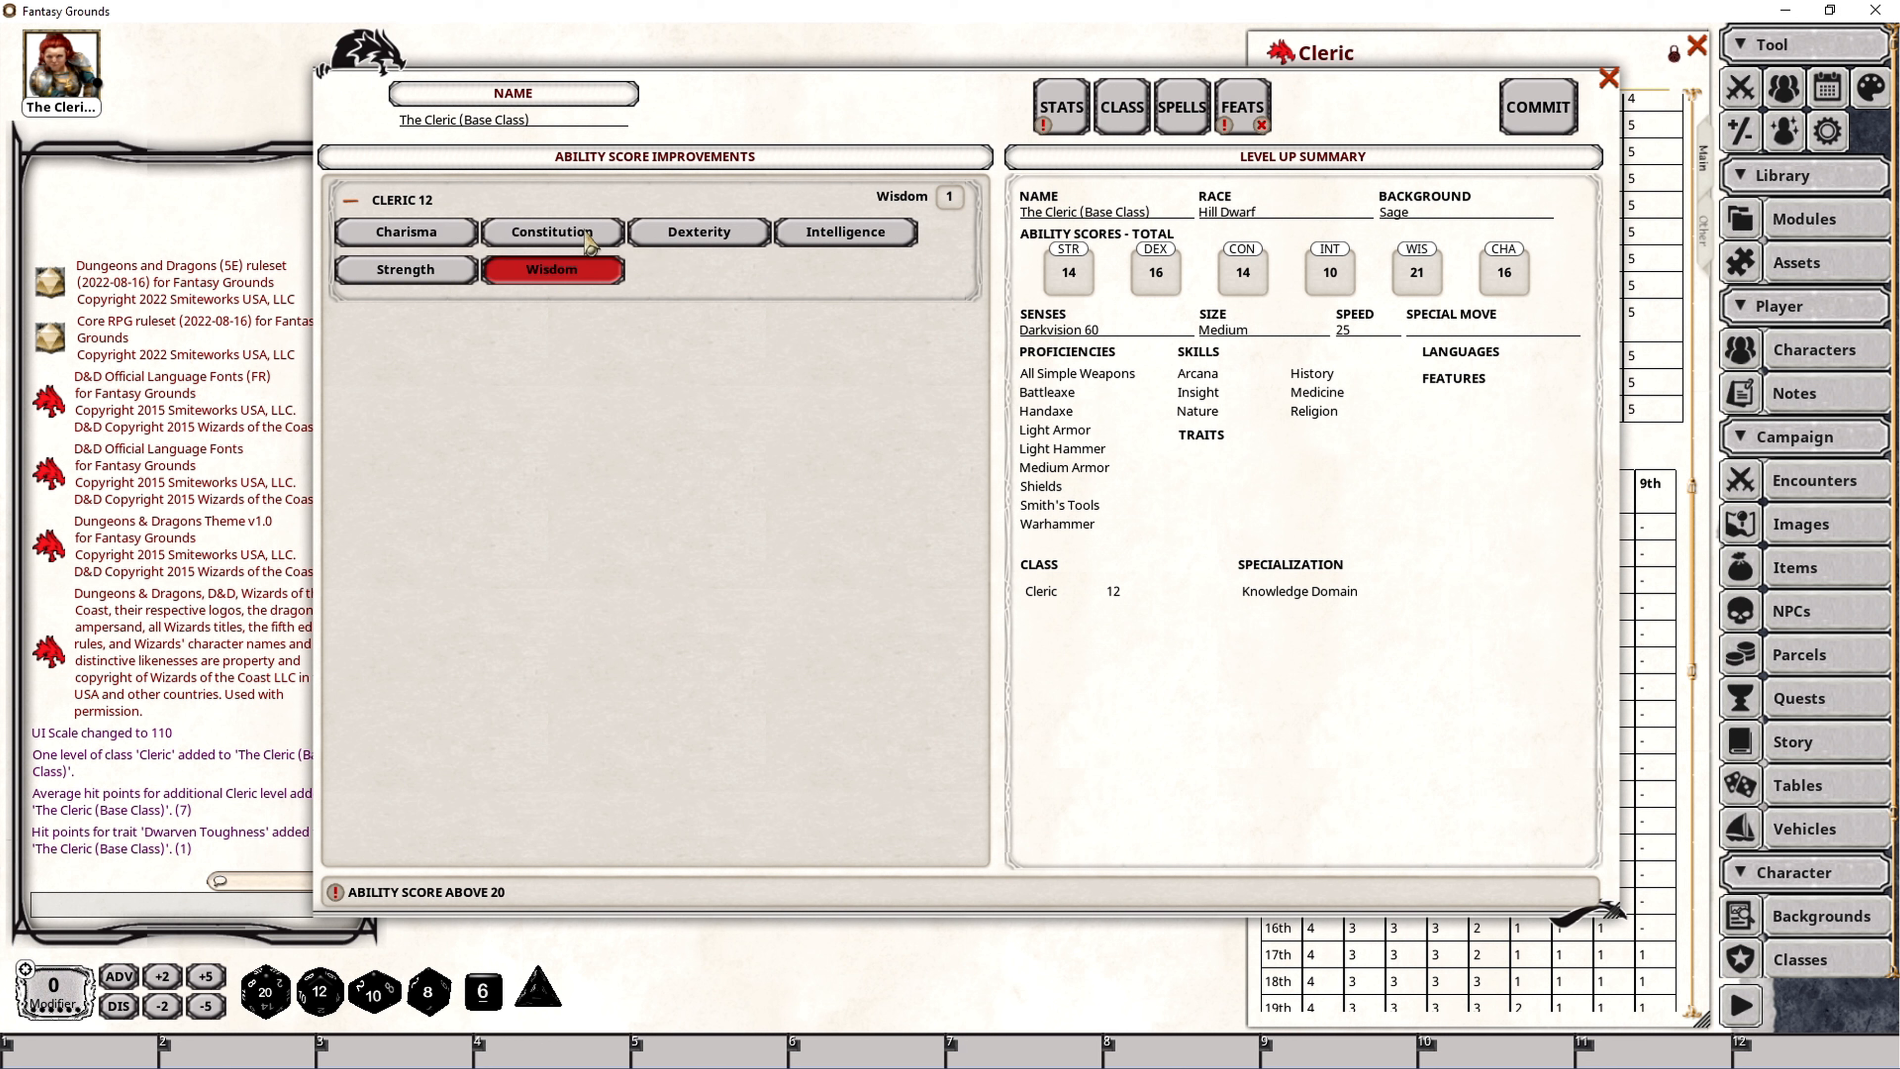
pyautogui.click(503, 238)
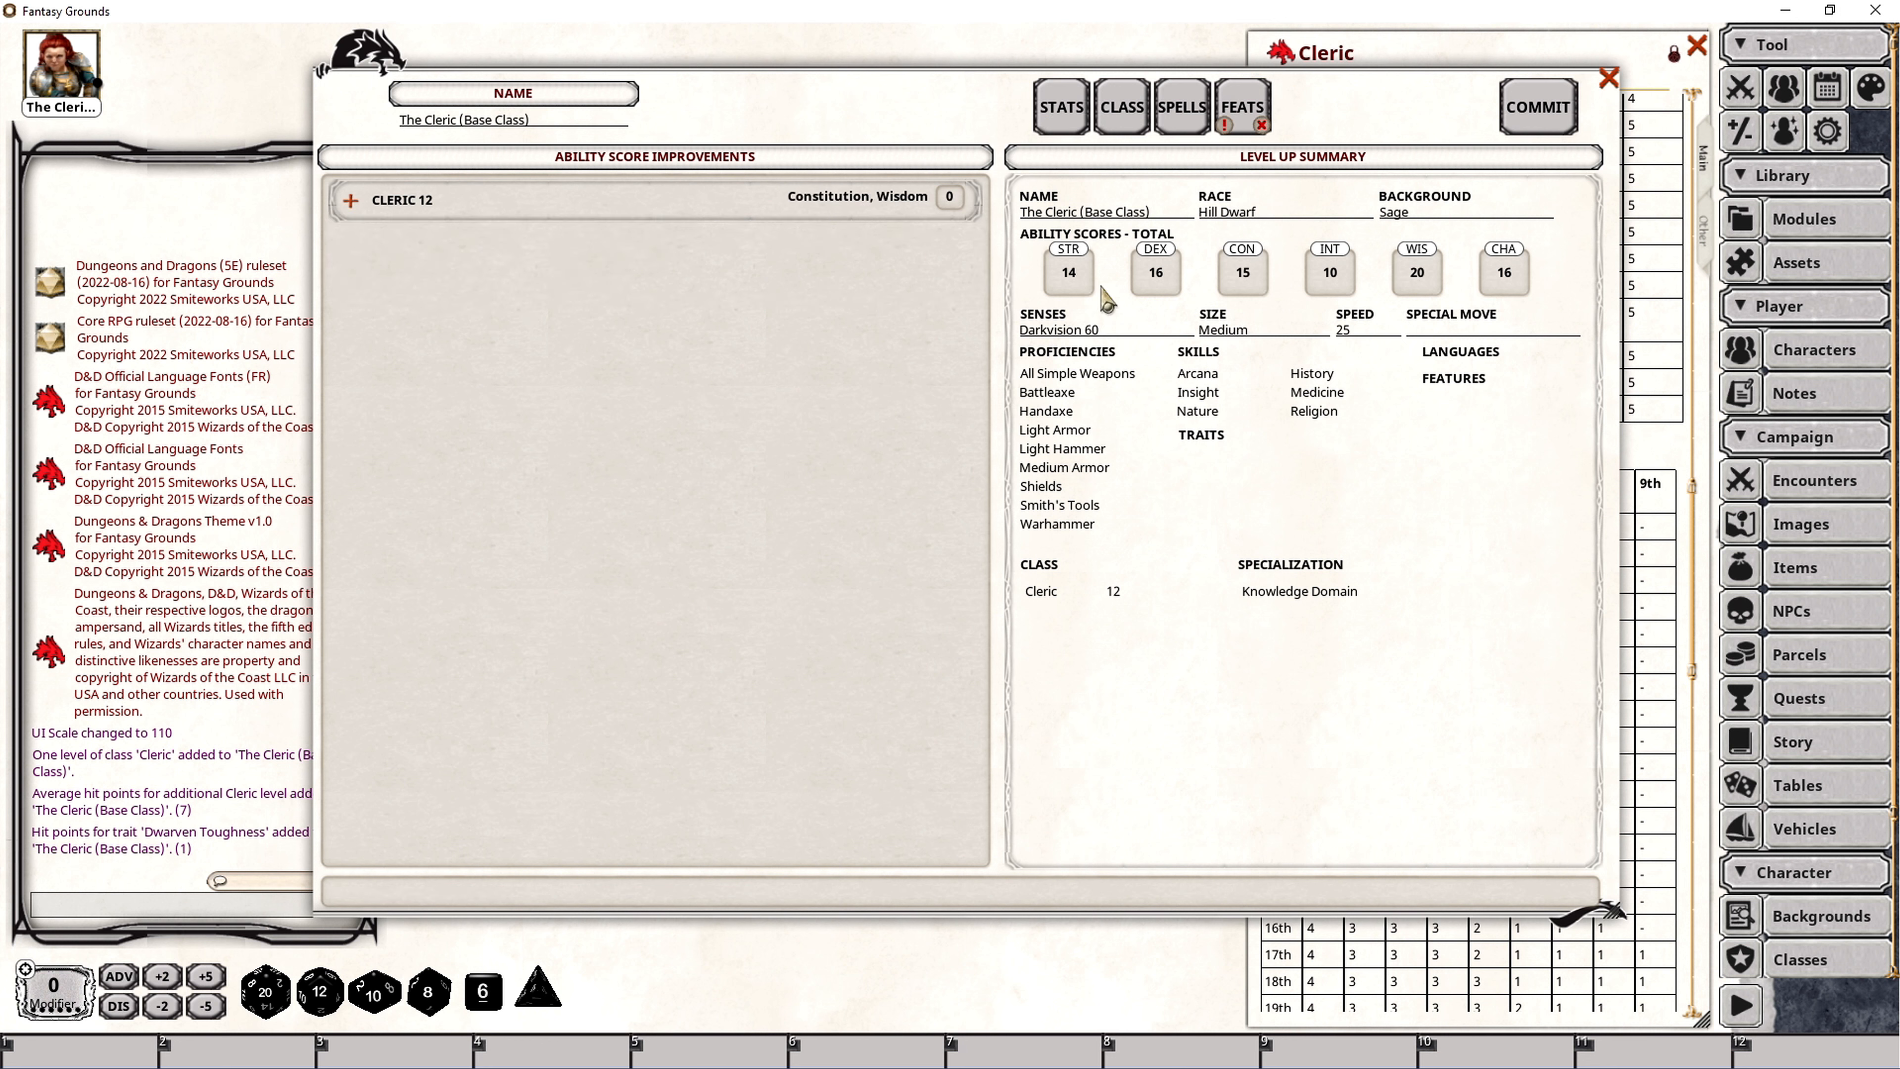
pyautogui.click(1547, 112)
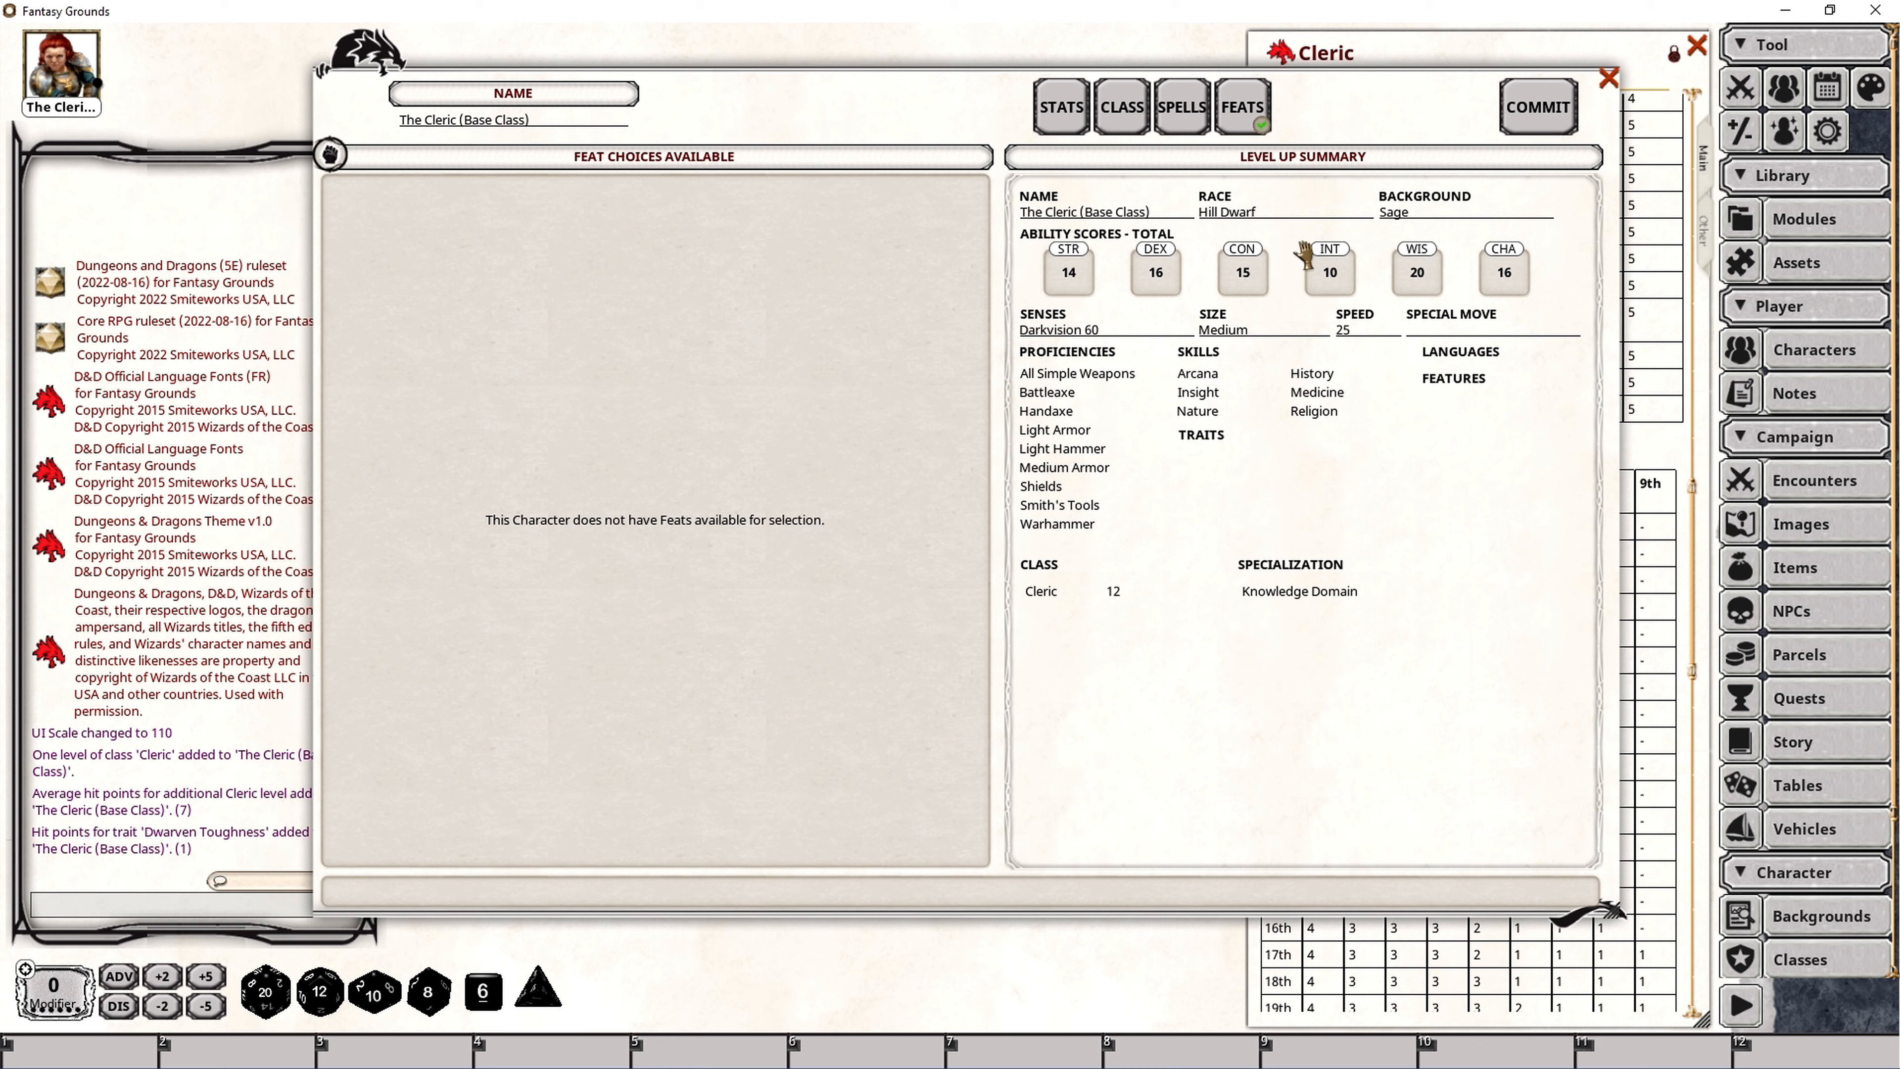
pyautogui.click(1540, 119)
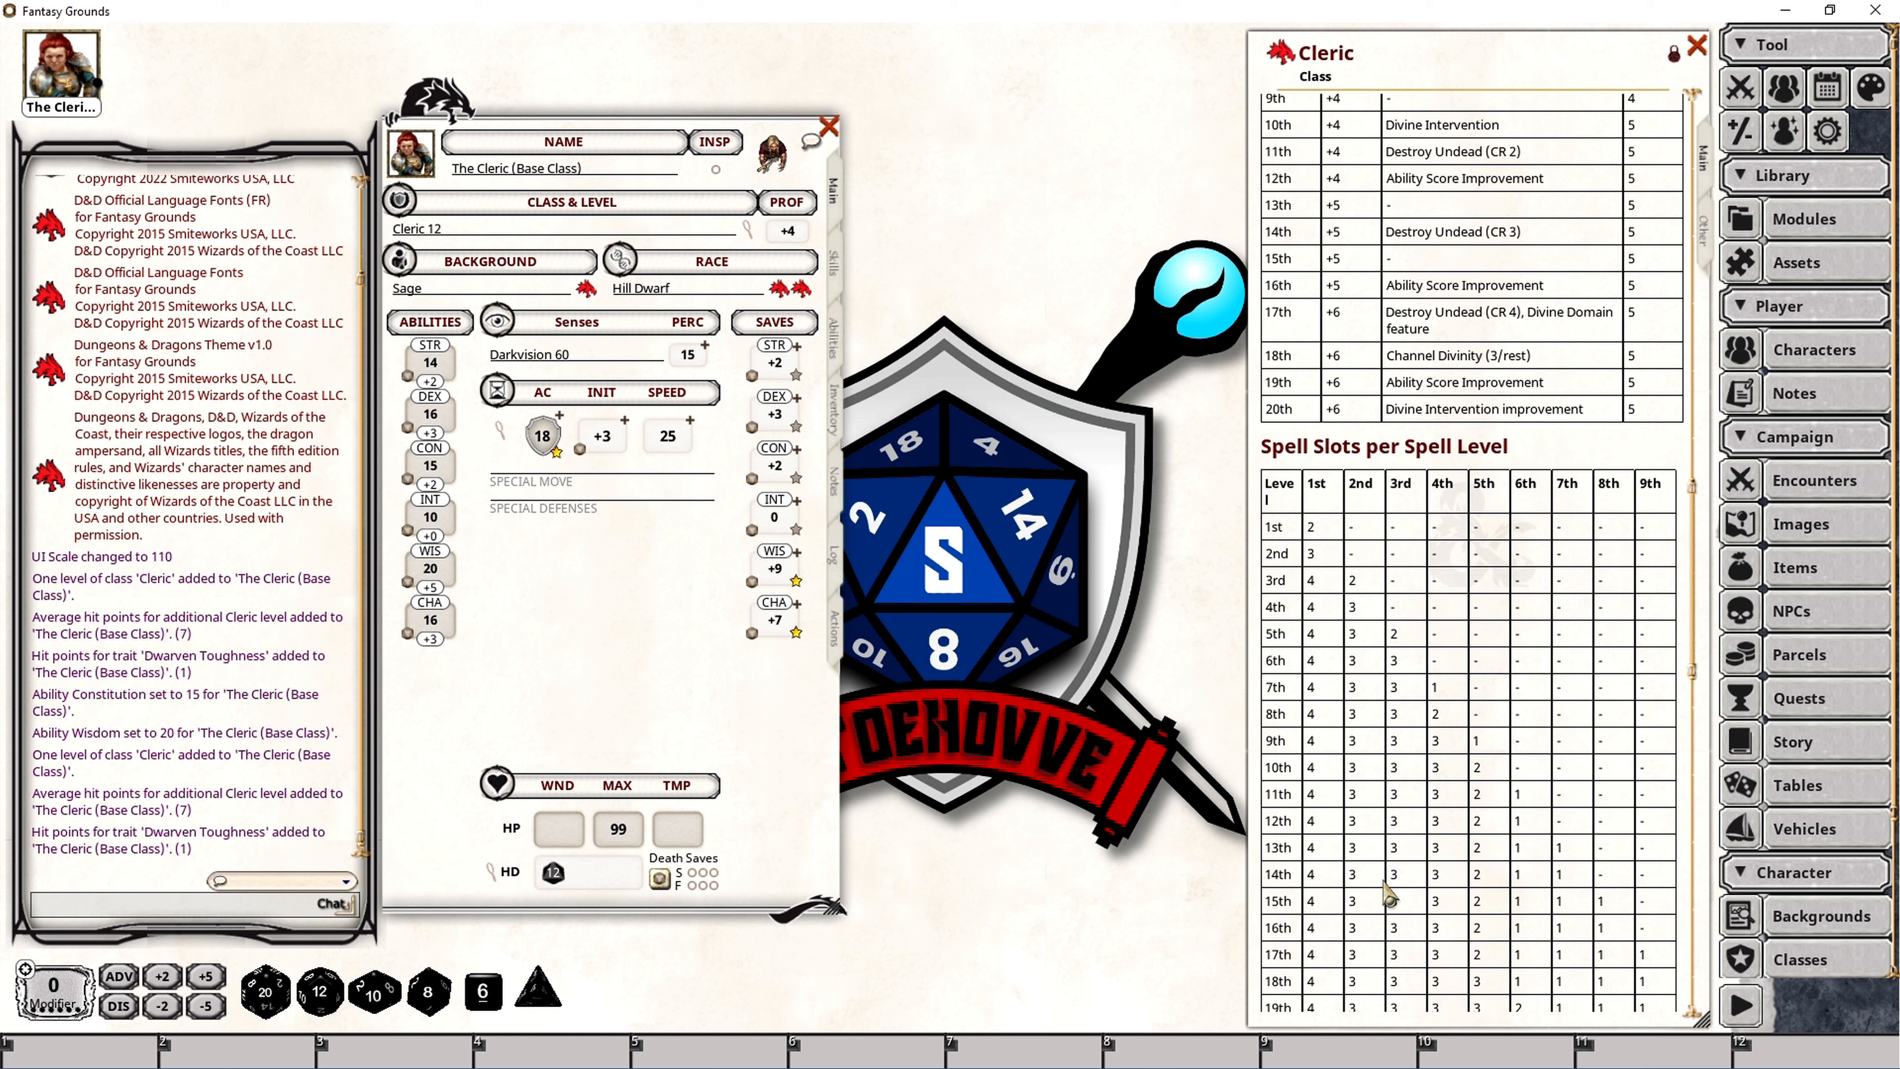
# Open the Cleric Spells list from the class's Spellcasting feature and collapse Cantrips through Level 5 to reach the Level 6 spells.
pyautogui.scroll(-20, 1383, 885)
pyautogui.click(1795, 437)
pyautogui.click(1277, 307)
pyautogui.click(907, 197)
pyautogui.moveTo(917, 221); pyautogui.dragTo(1061, 133)
pyautogui.click(985, 209)
pyautogui.click(994, 226)
pyautogui.click(1000, 247)
pyautogui.click(1006, 268)
pyautogui.click(1012, 291)
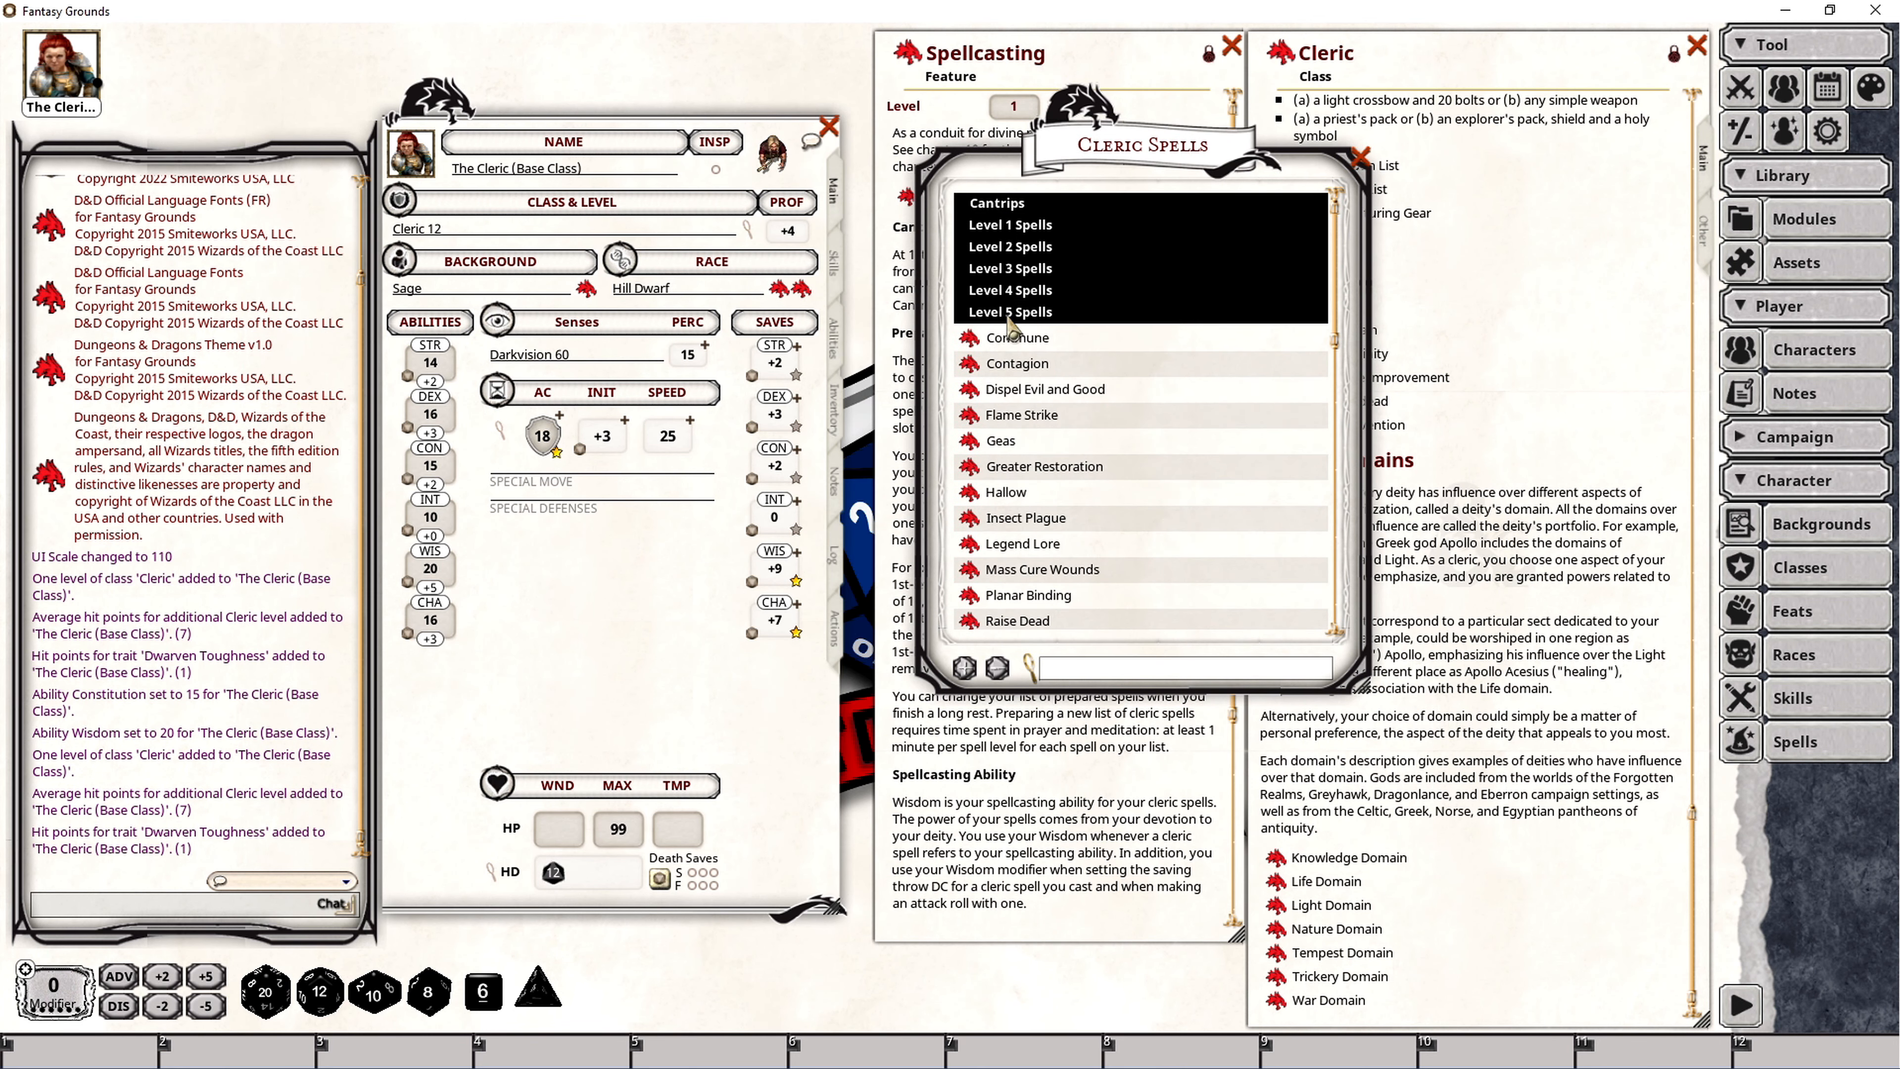
pyautogui.click(1014, 312)
# Add Blade Barrier to the character's Level 6 spells, mark it as prepared, and close the spell list.
pyautogui.click(835, 637)
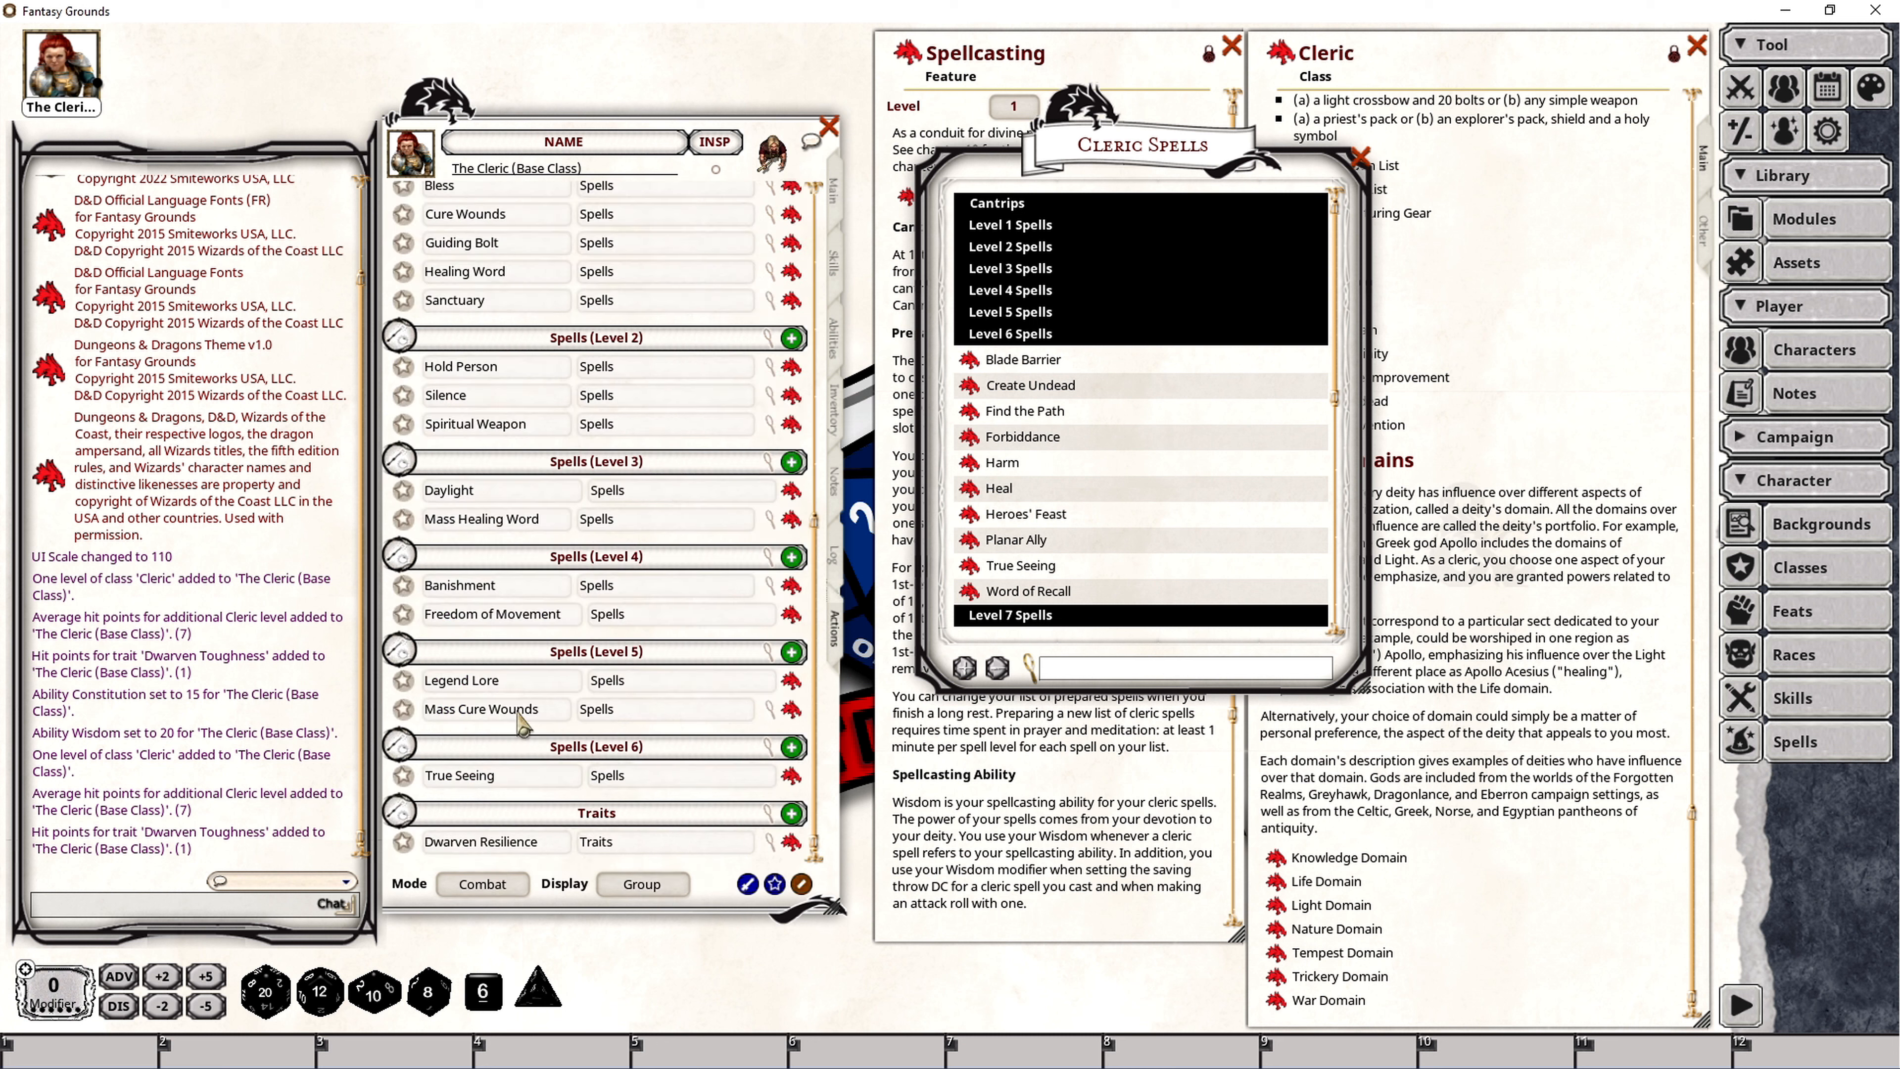
pyautogui.moveTo(972, 362); pyautogui.dragTo(584, 771)
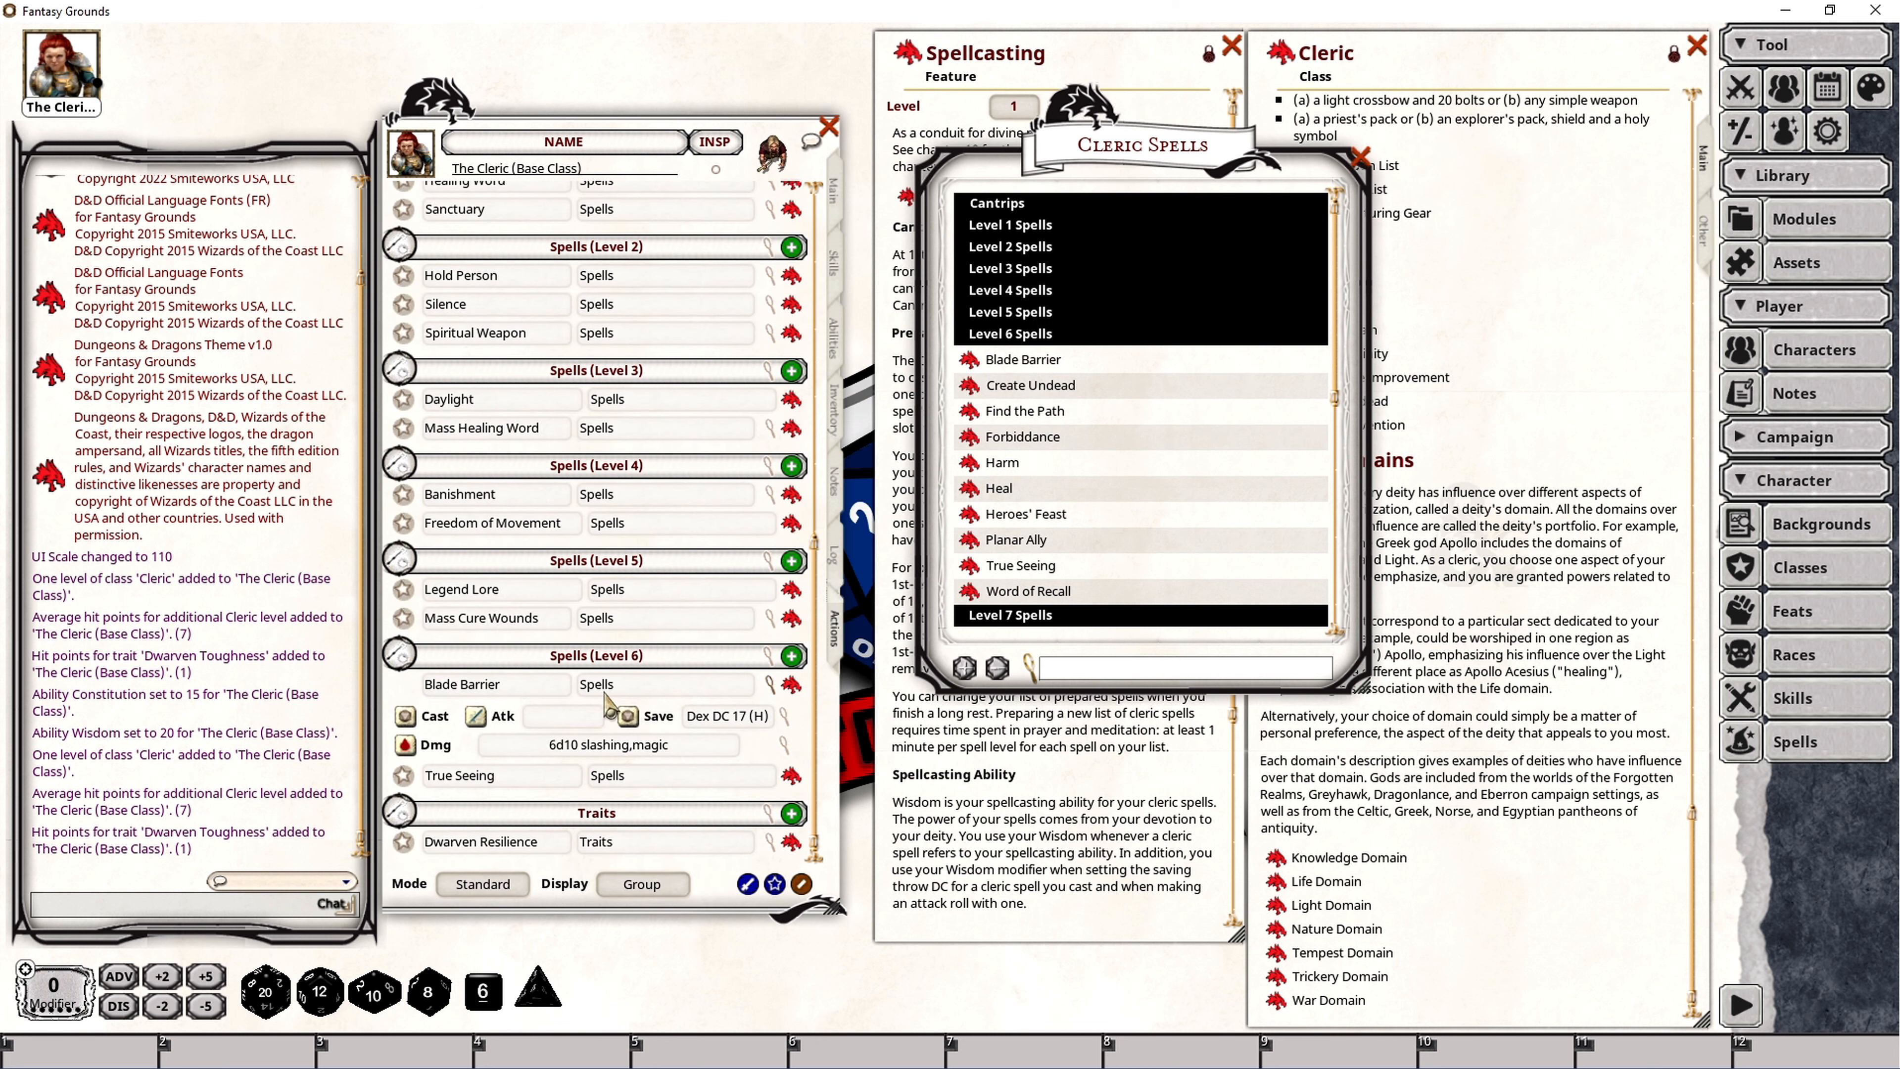
pyautogui.click(482, 883)
pyautogui.click(403, 738)
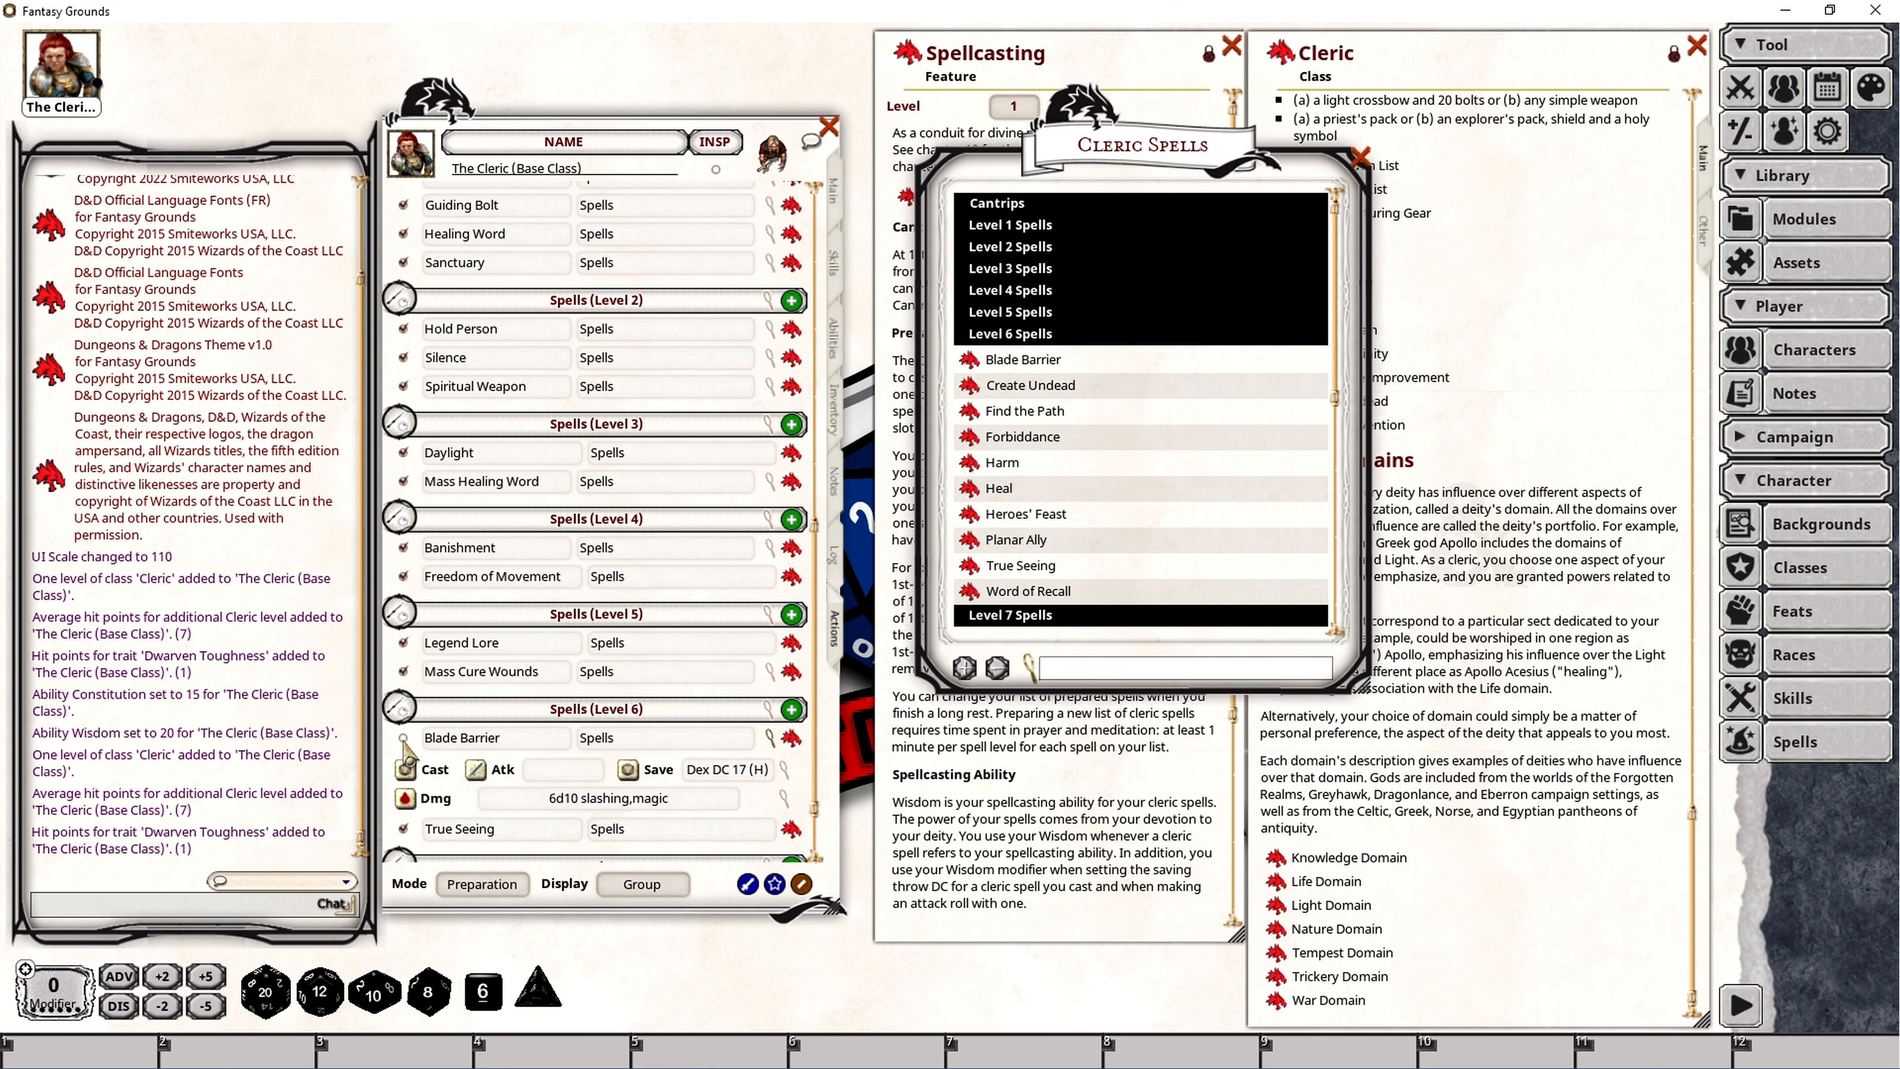
pyautogui.click(1361, 164)
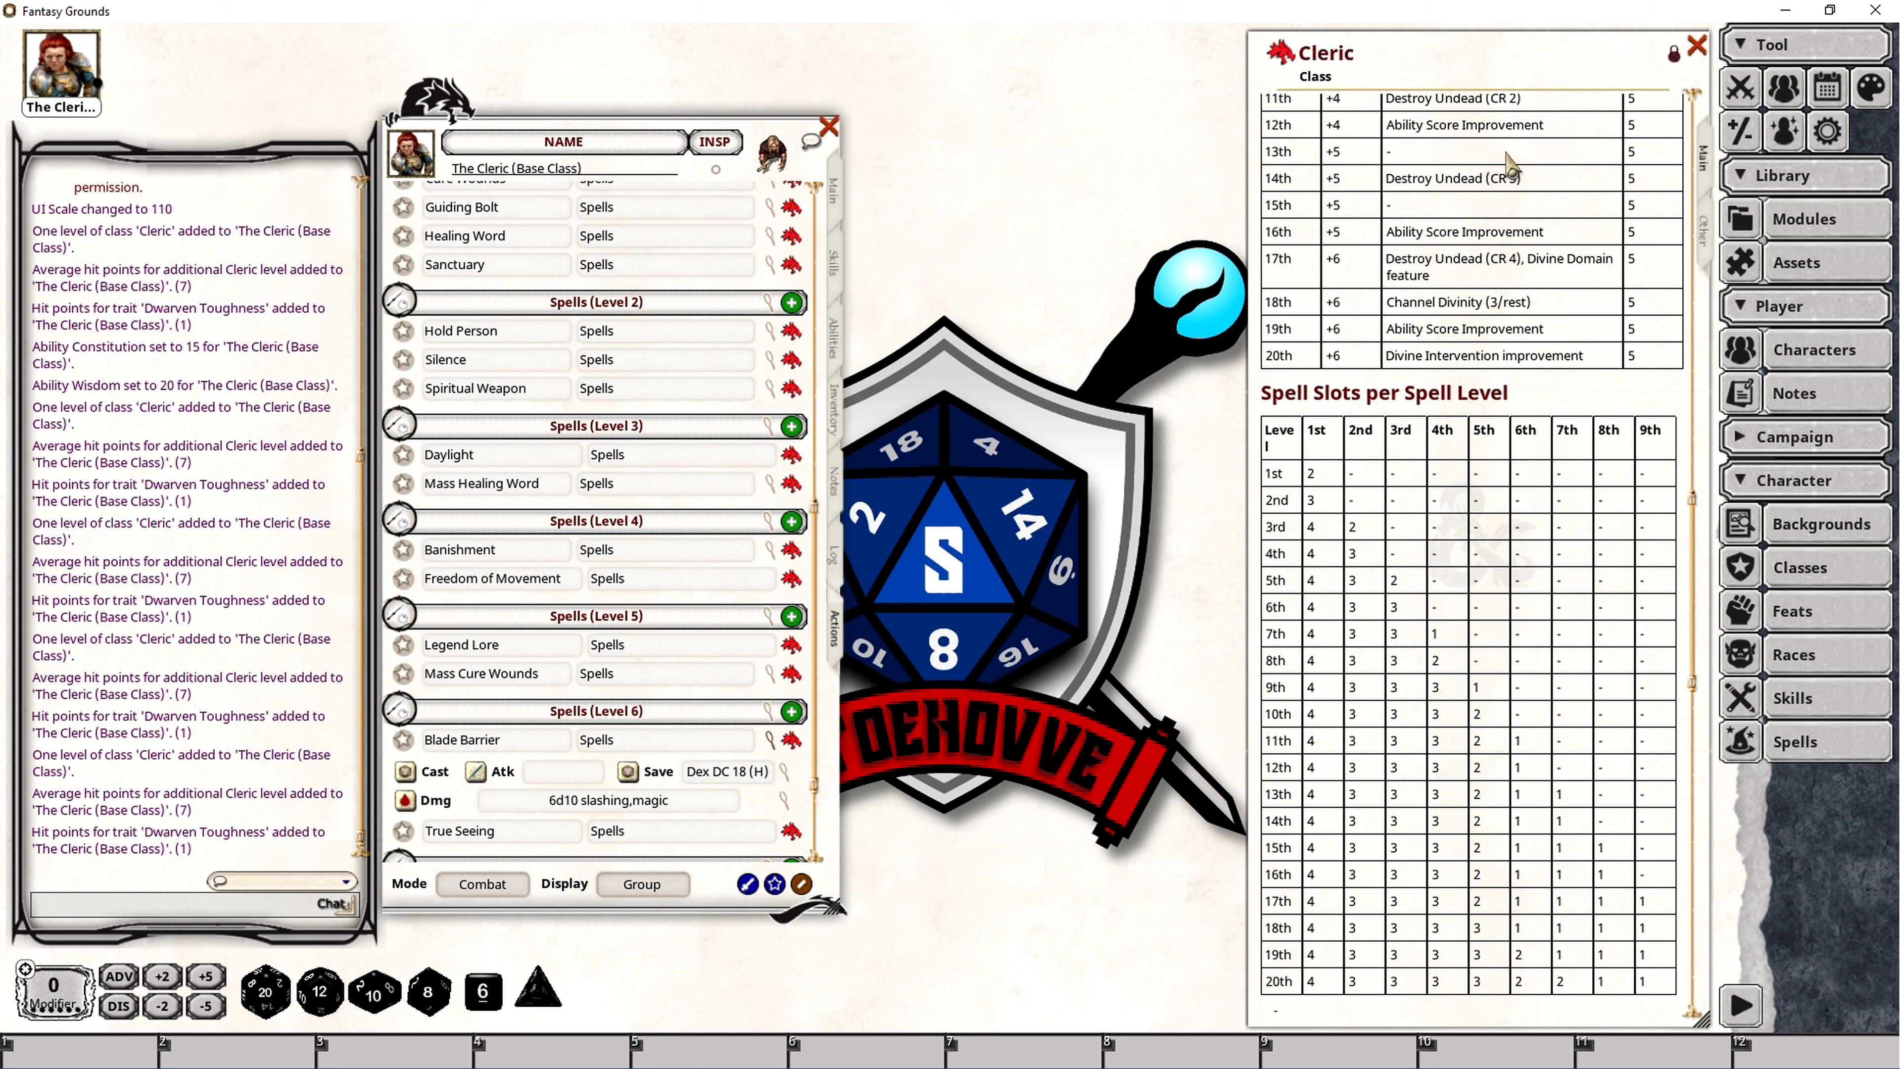
# Reopen the Cleric Spells list from the Spellcasting feature and collapse its lower-level groups down to the Level 6 spells.
pyautogui.click(834, 193)
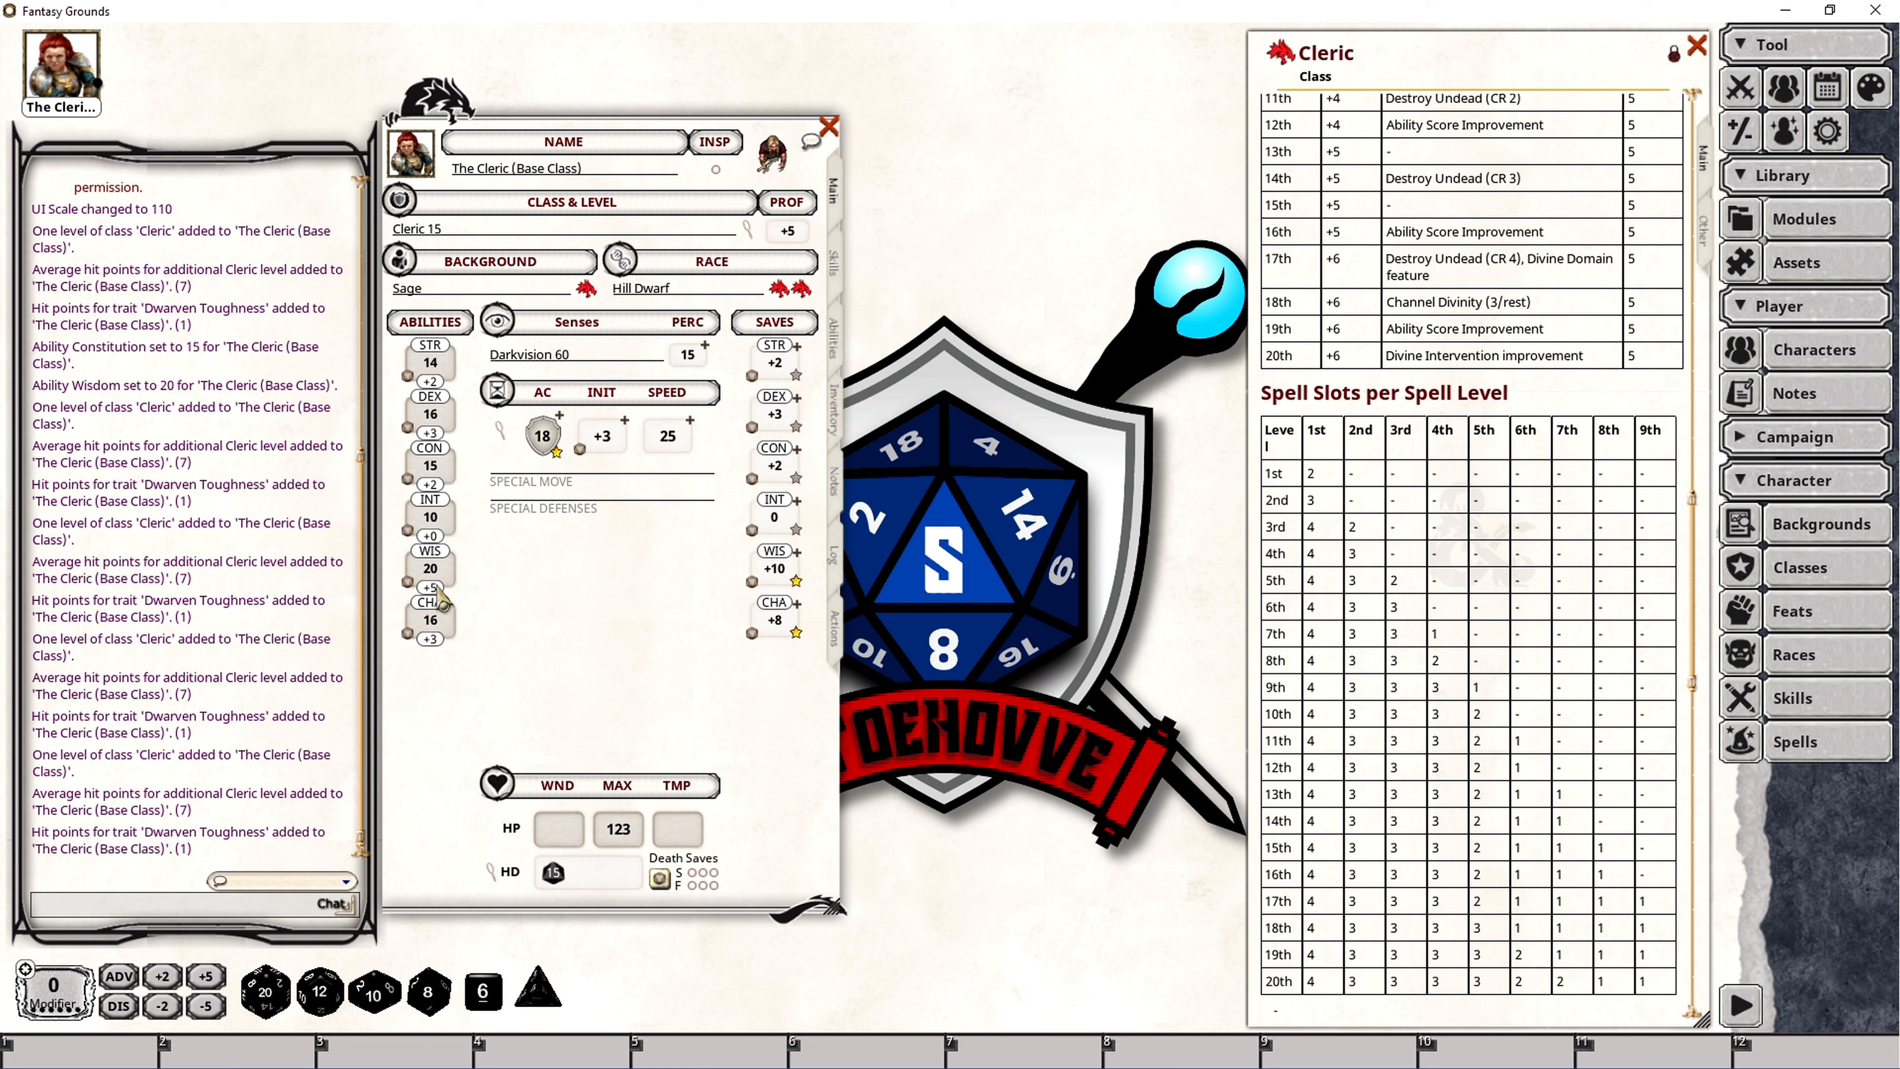
pyautogui.click(837, 635)
pyautogui.scroll(-18, 1650, 707)
pyautogui.click(1276, 306)
pyautogui.click(903, 204)
pyautogui.click(972, 219)
pyautogui.click(976, 245)
pyautogui.click(970, 248)
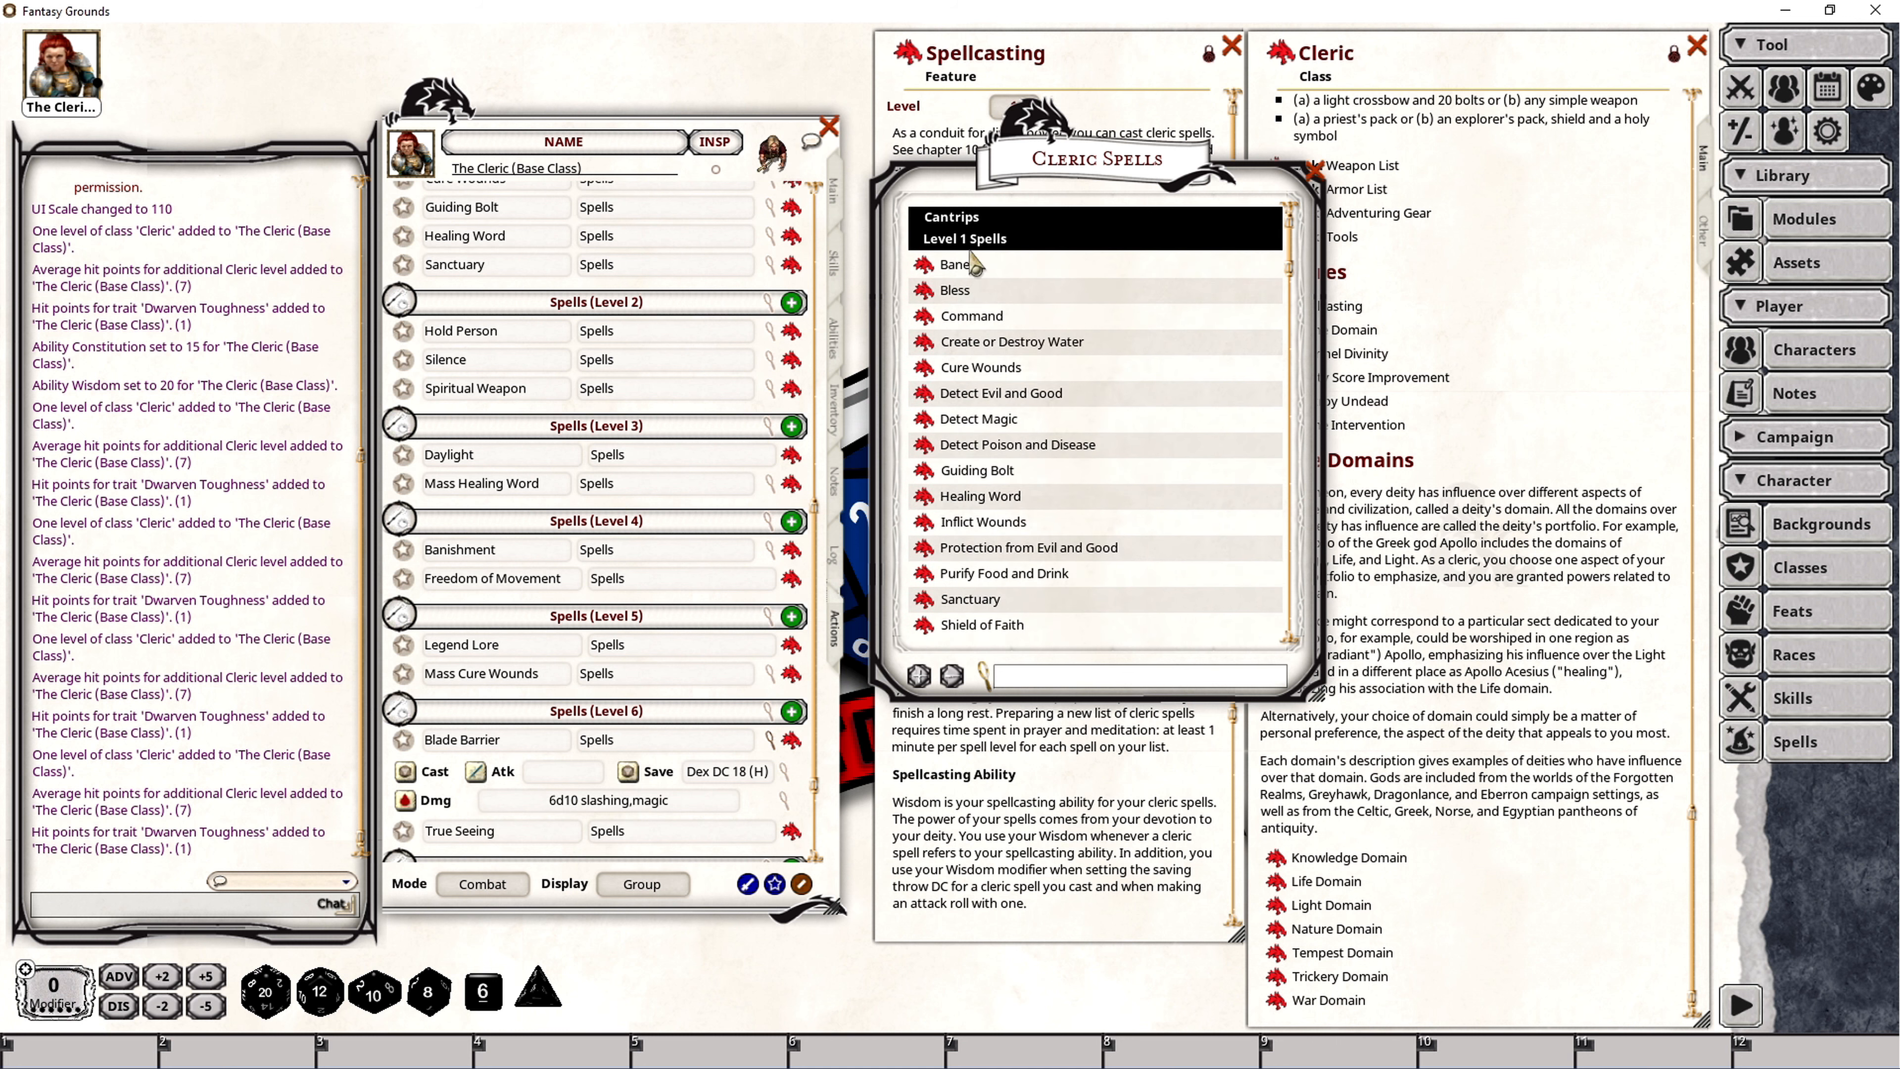
pyautogui.click(940, 240)
pyautogui.click(976, 265)
pyautogui.click(964, 282)
pyautogui.click(989, 304)
pyautogui.click(989, 326)
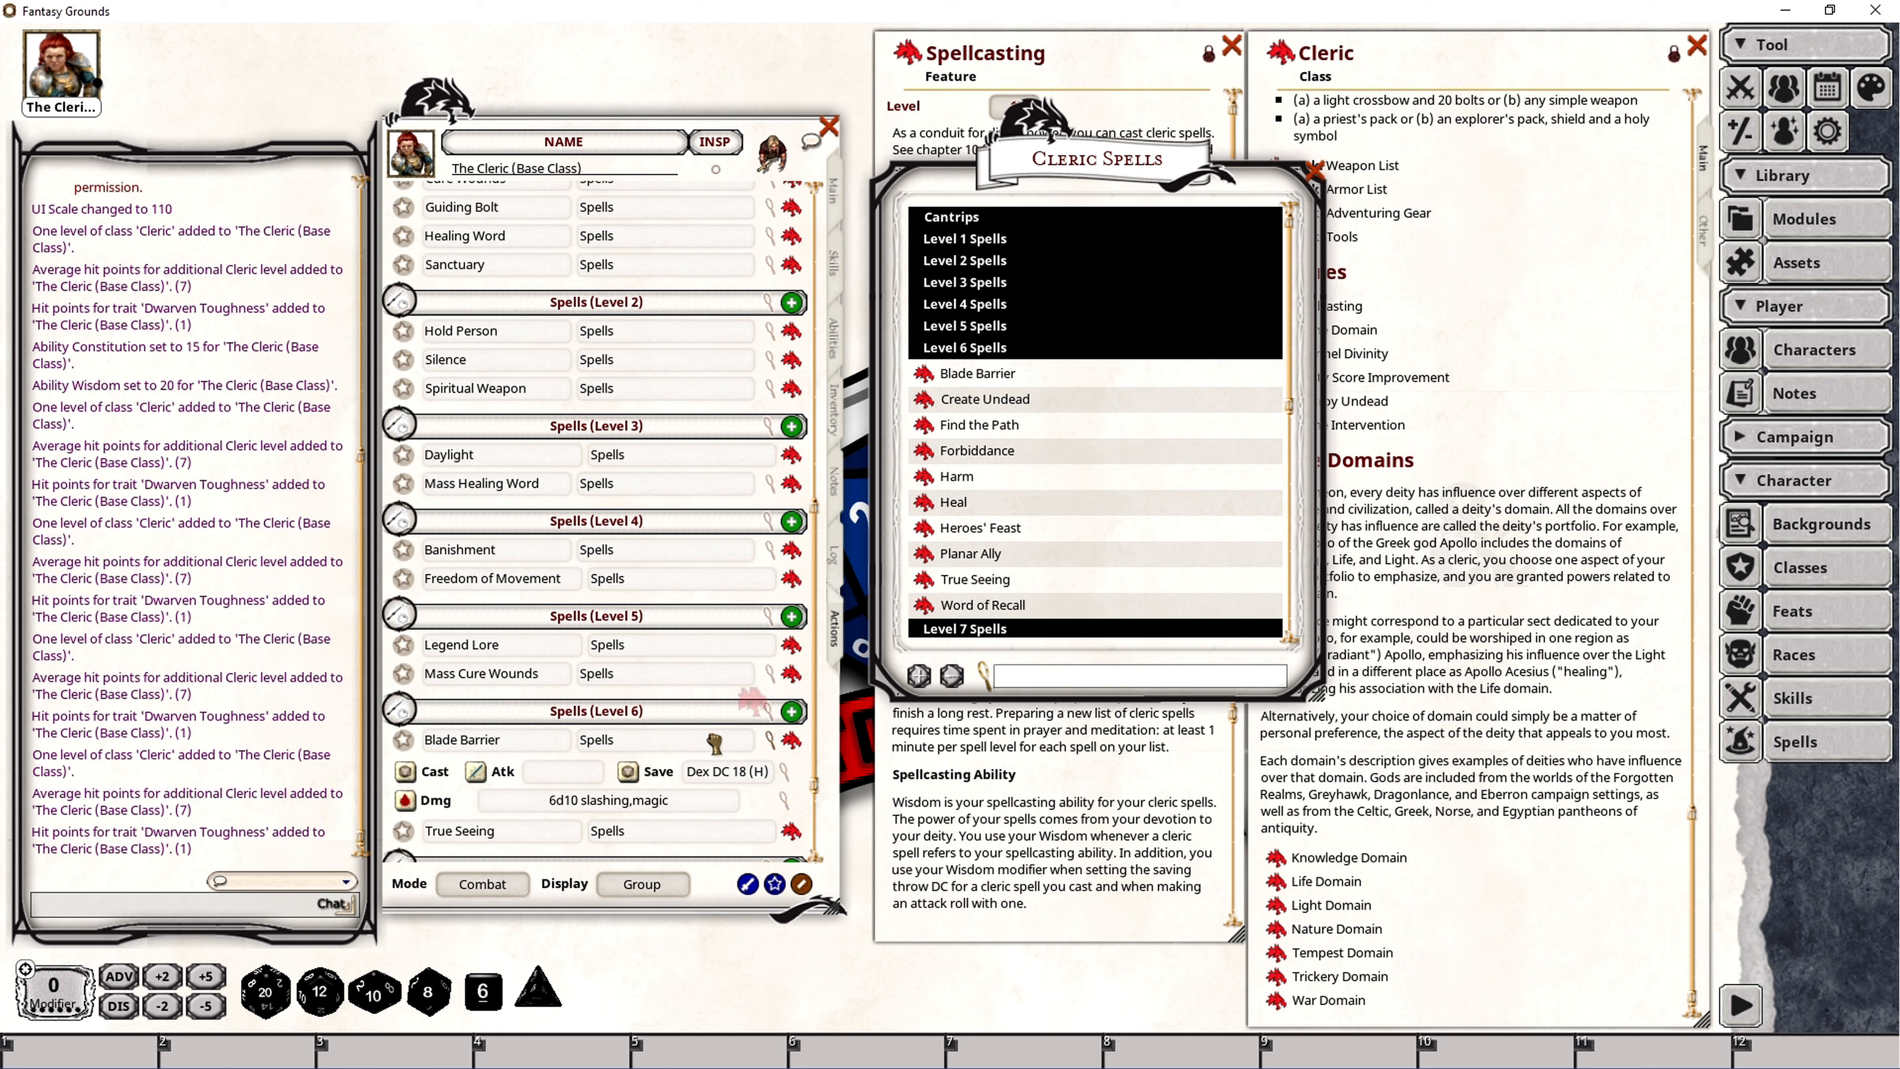
# Add Heal to the character's Level 6 spells and close the Cleric Spells and Spellcasting windows.
pyautogui.moveTo(601, 771); pyautogui.dragTo(603, 772)
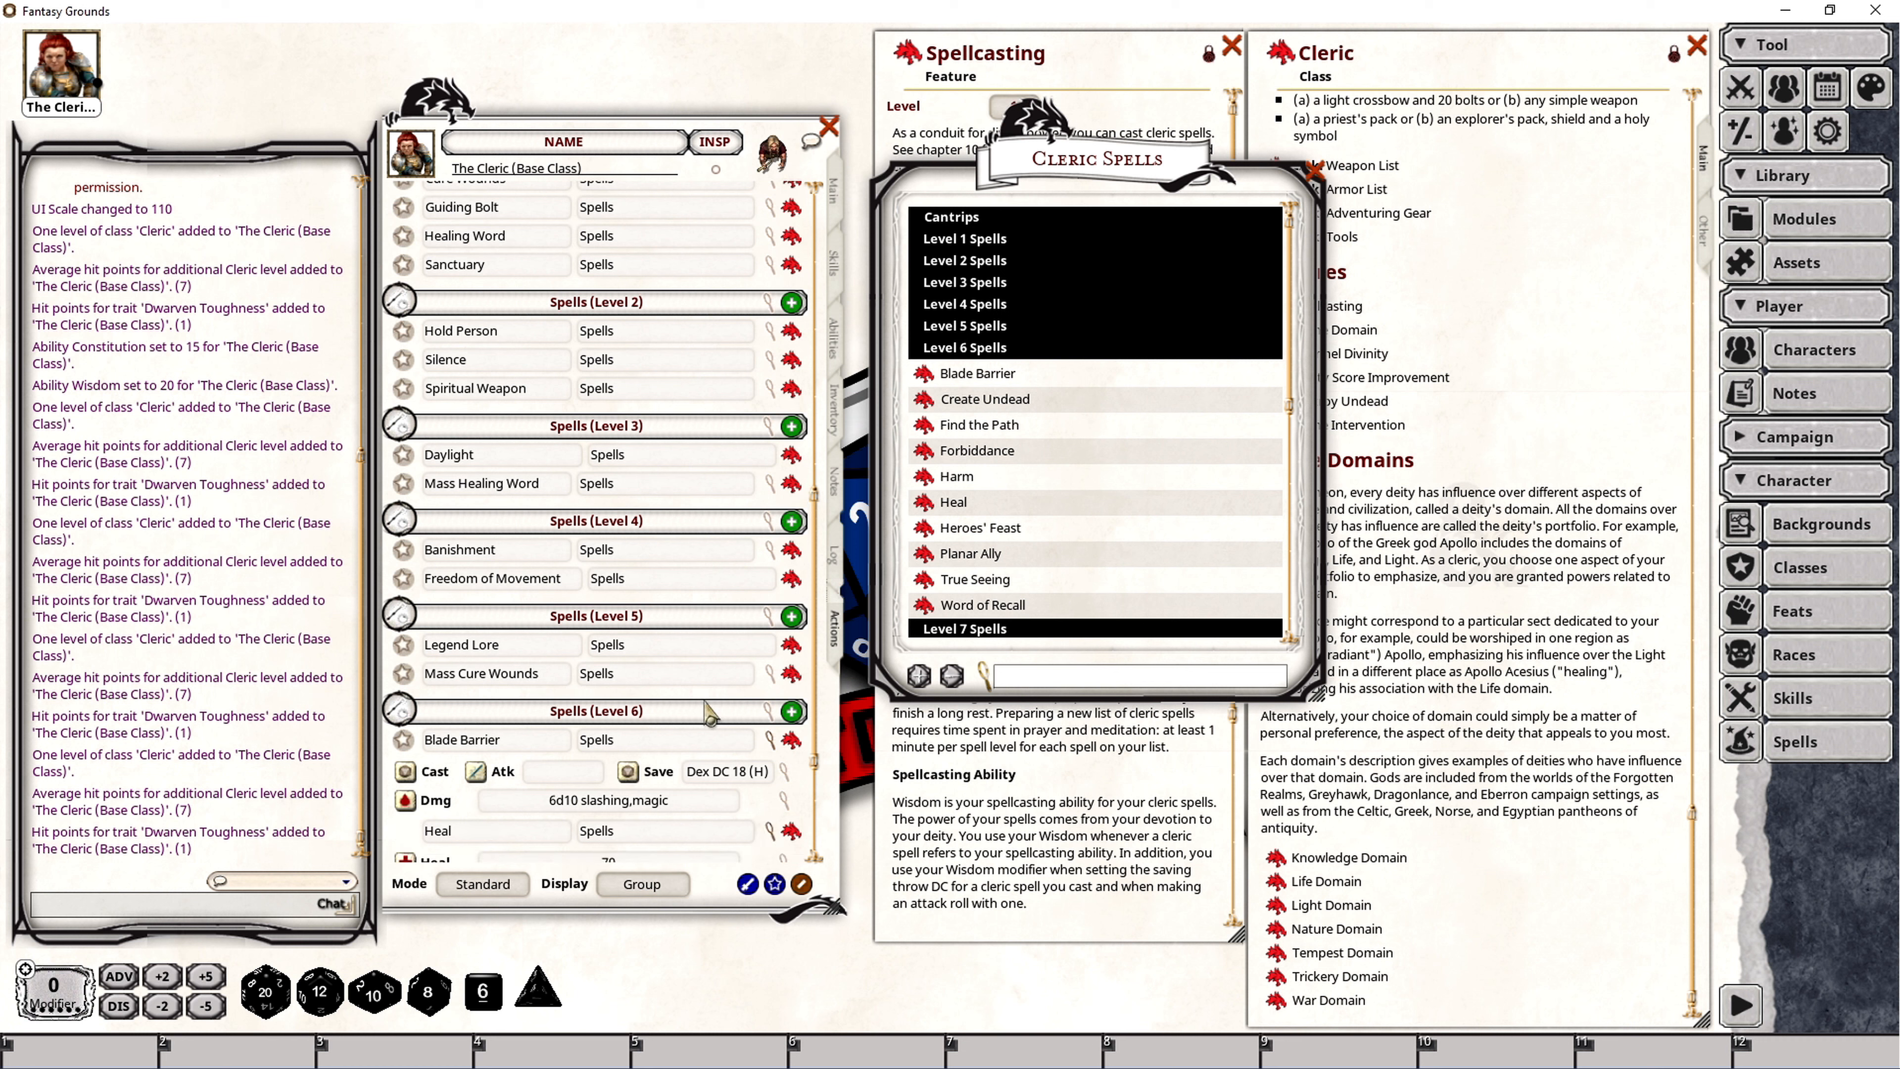
pyautogui.click(1314, 171)
pyautogui.click(483, 883)
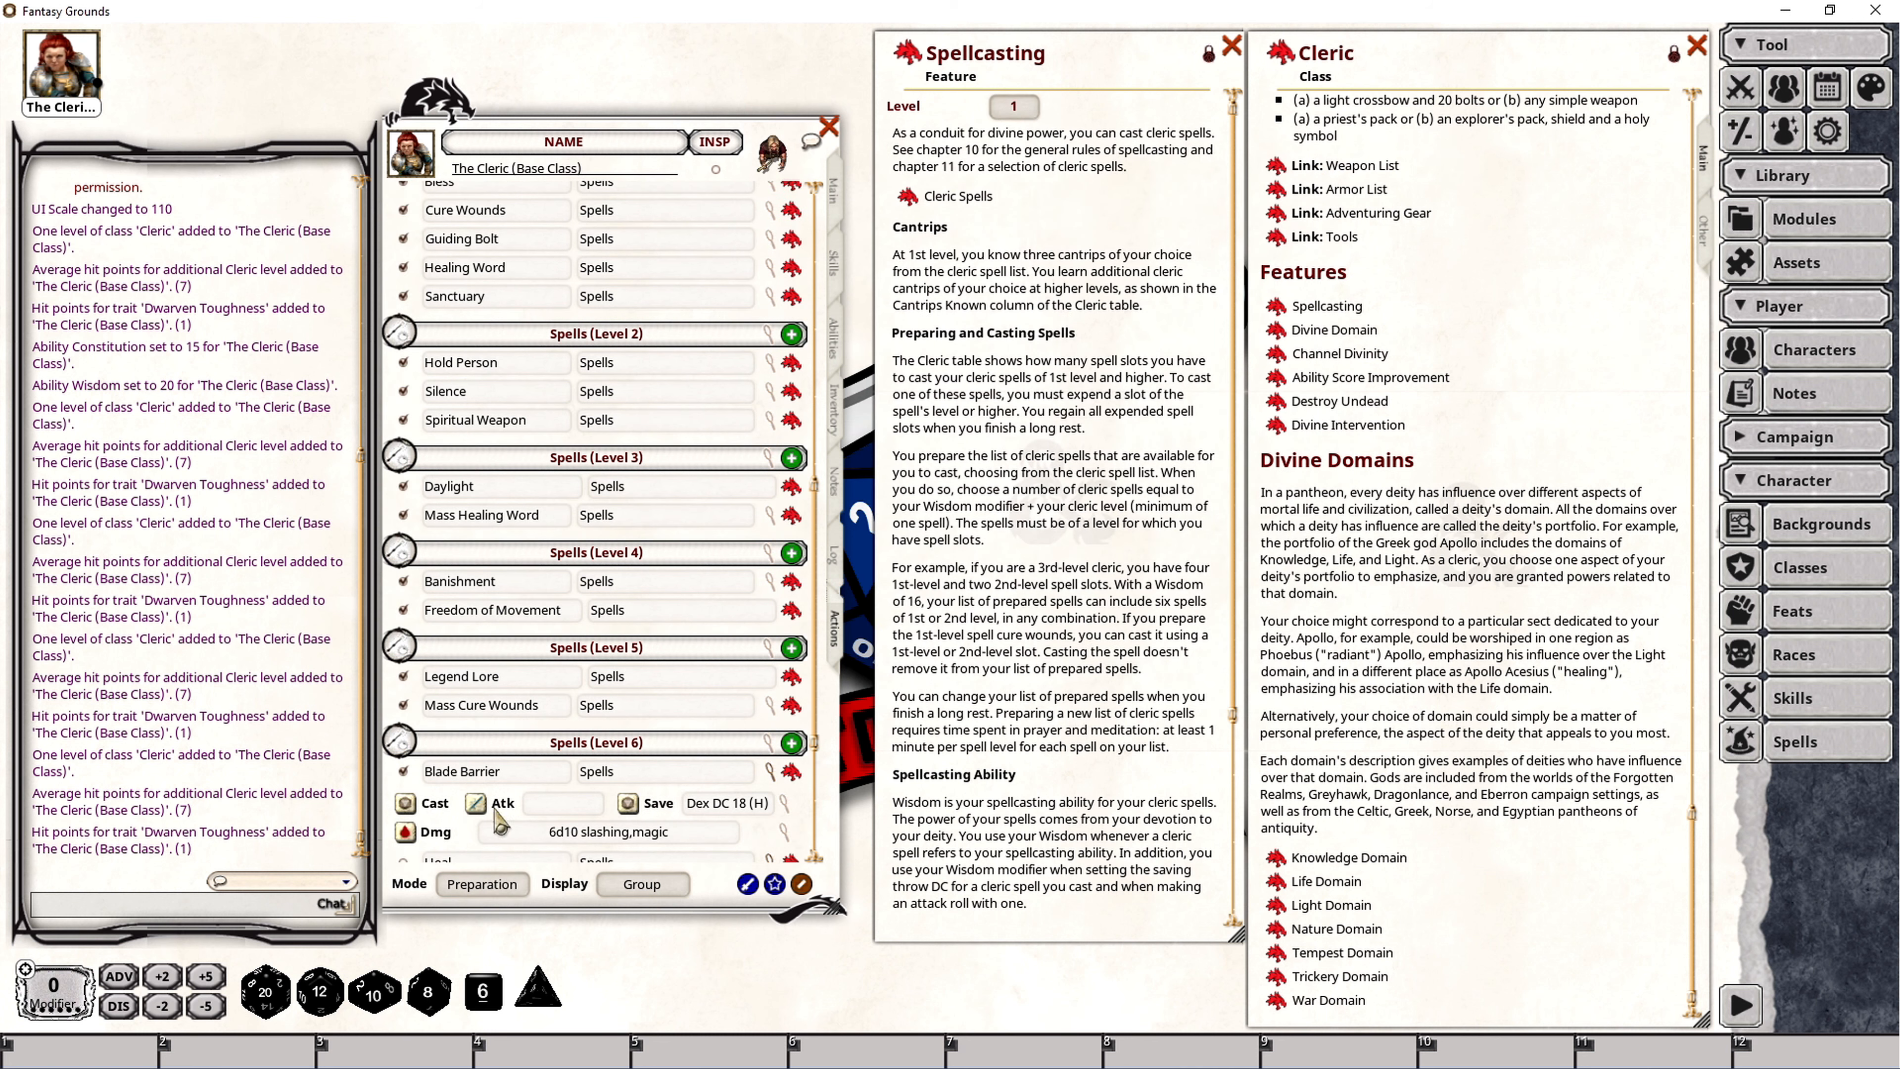
pyautogui.click(482, 883)
pyautogui.click(1231, 47)
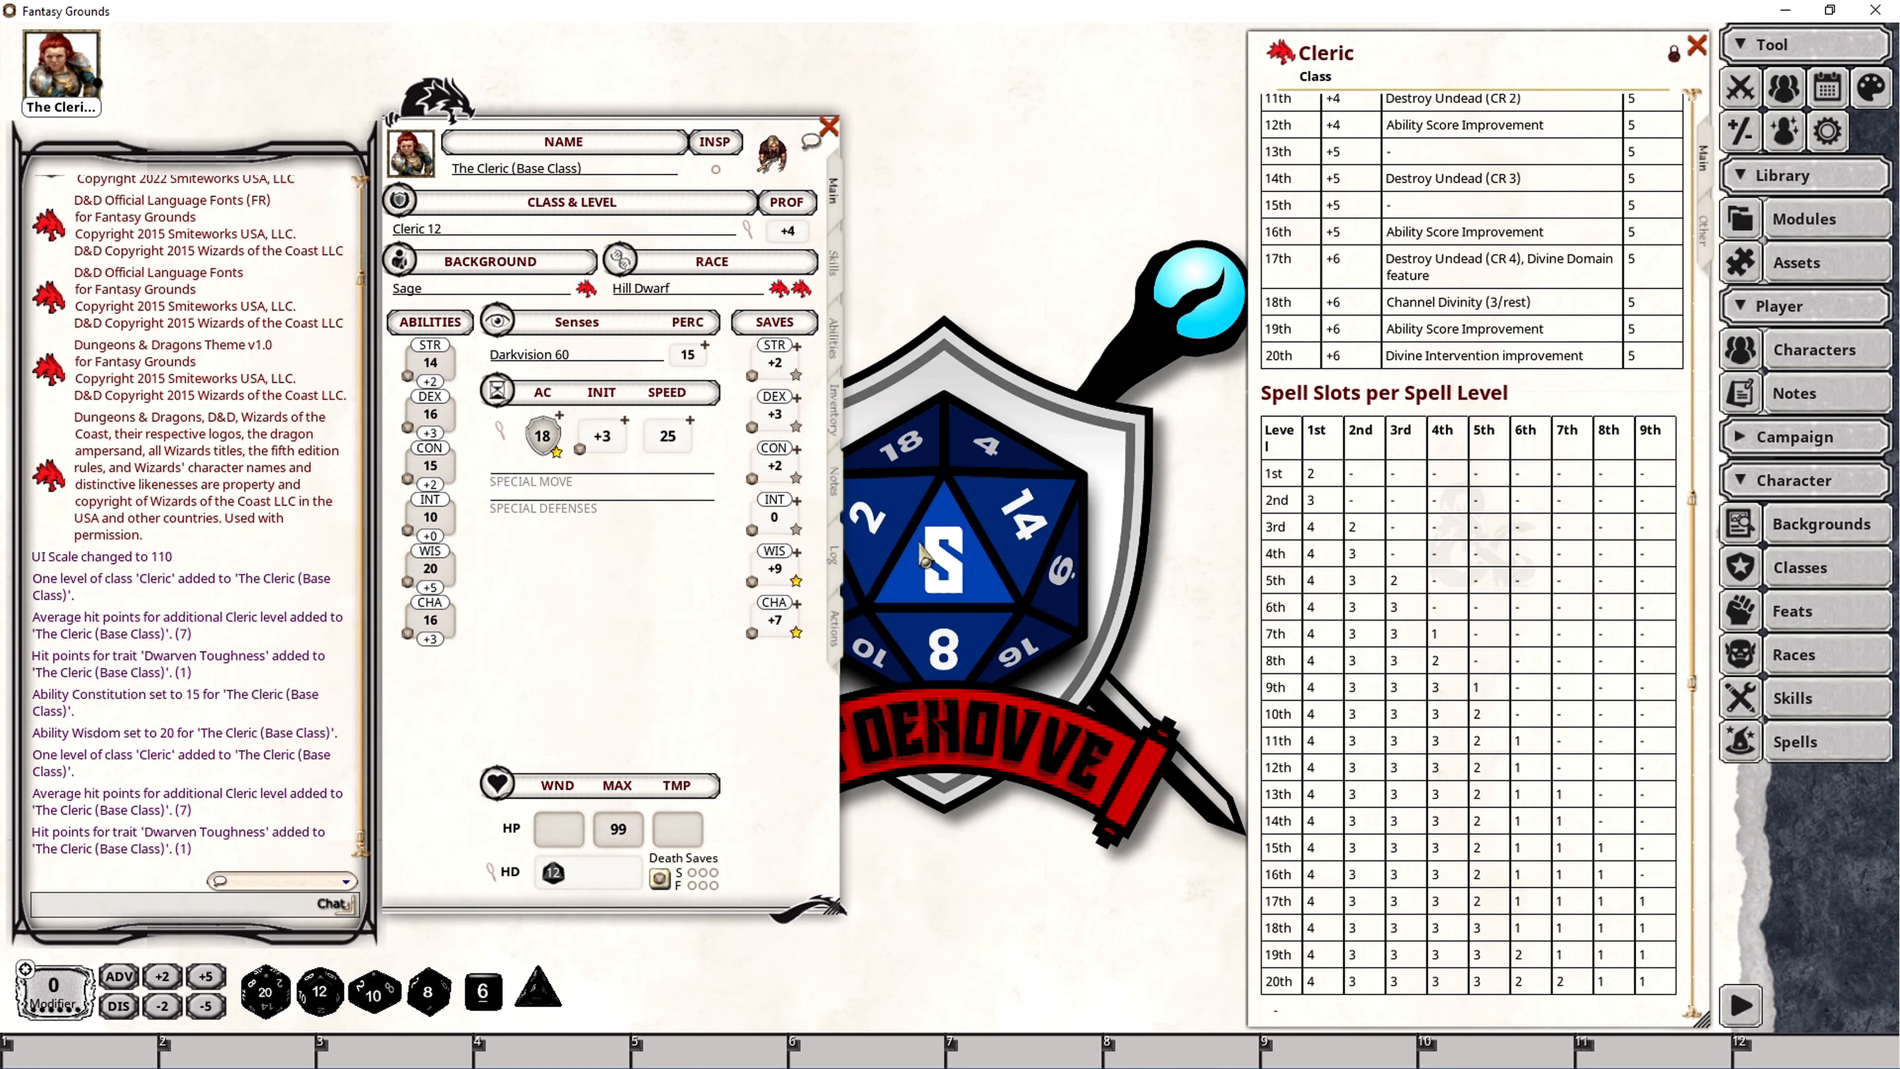
# Level the character up to Cleric 13, choosing Resurrection as the new Level 7 spell, and commit the level-up.
pyautogui.click(747, 229)
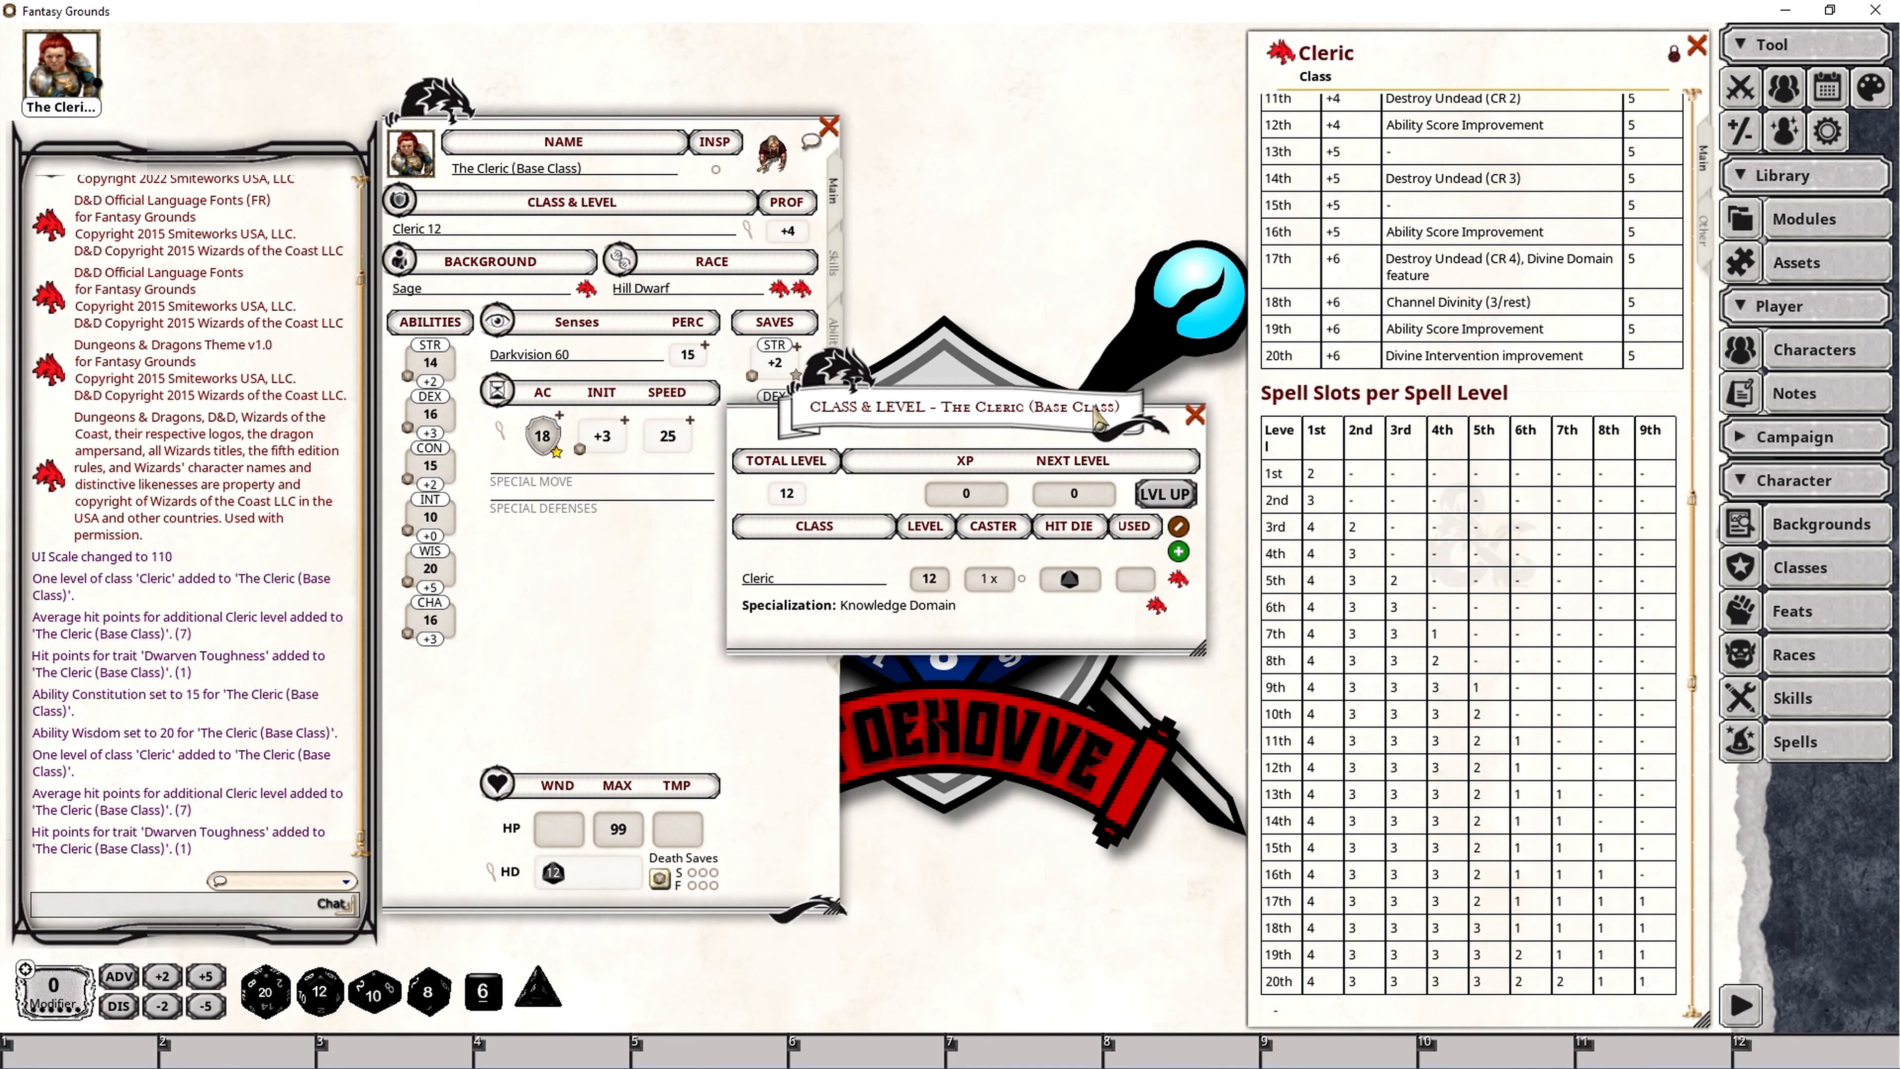
pyautogui.click(1165, 494)
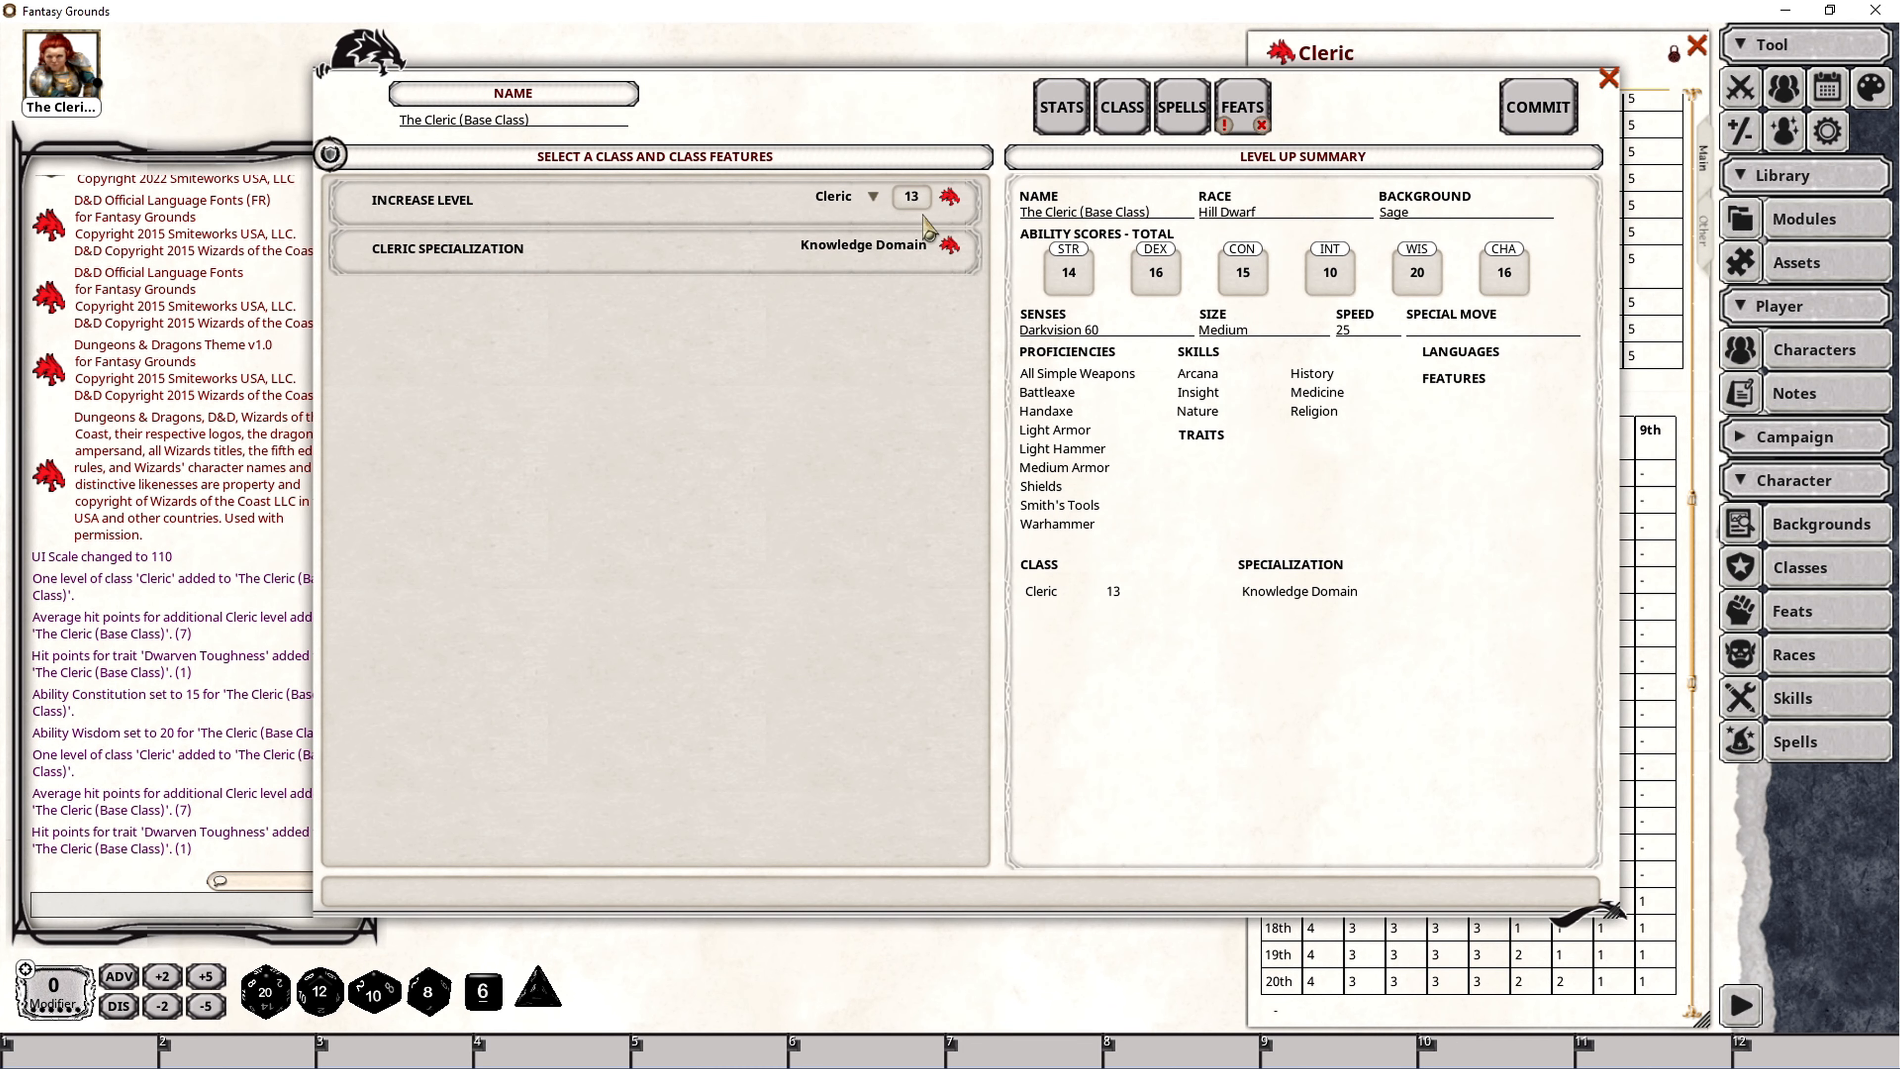
pyautogui.click(1181, 108)
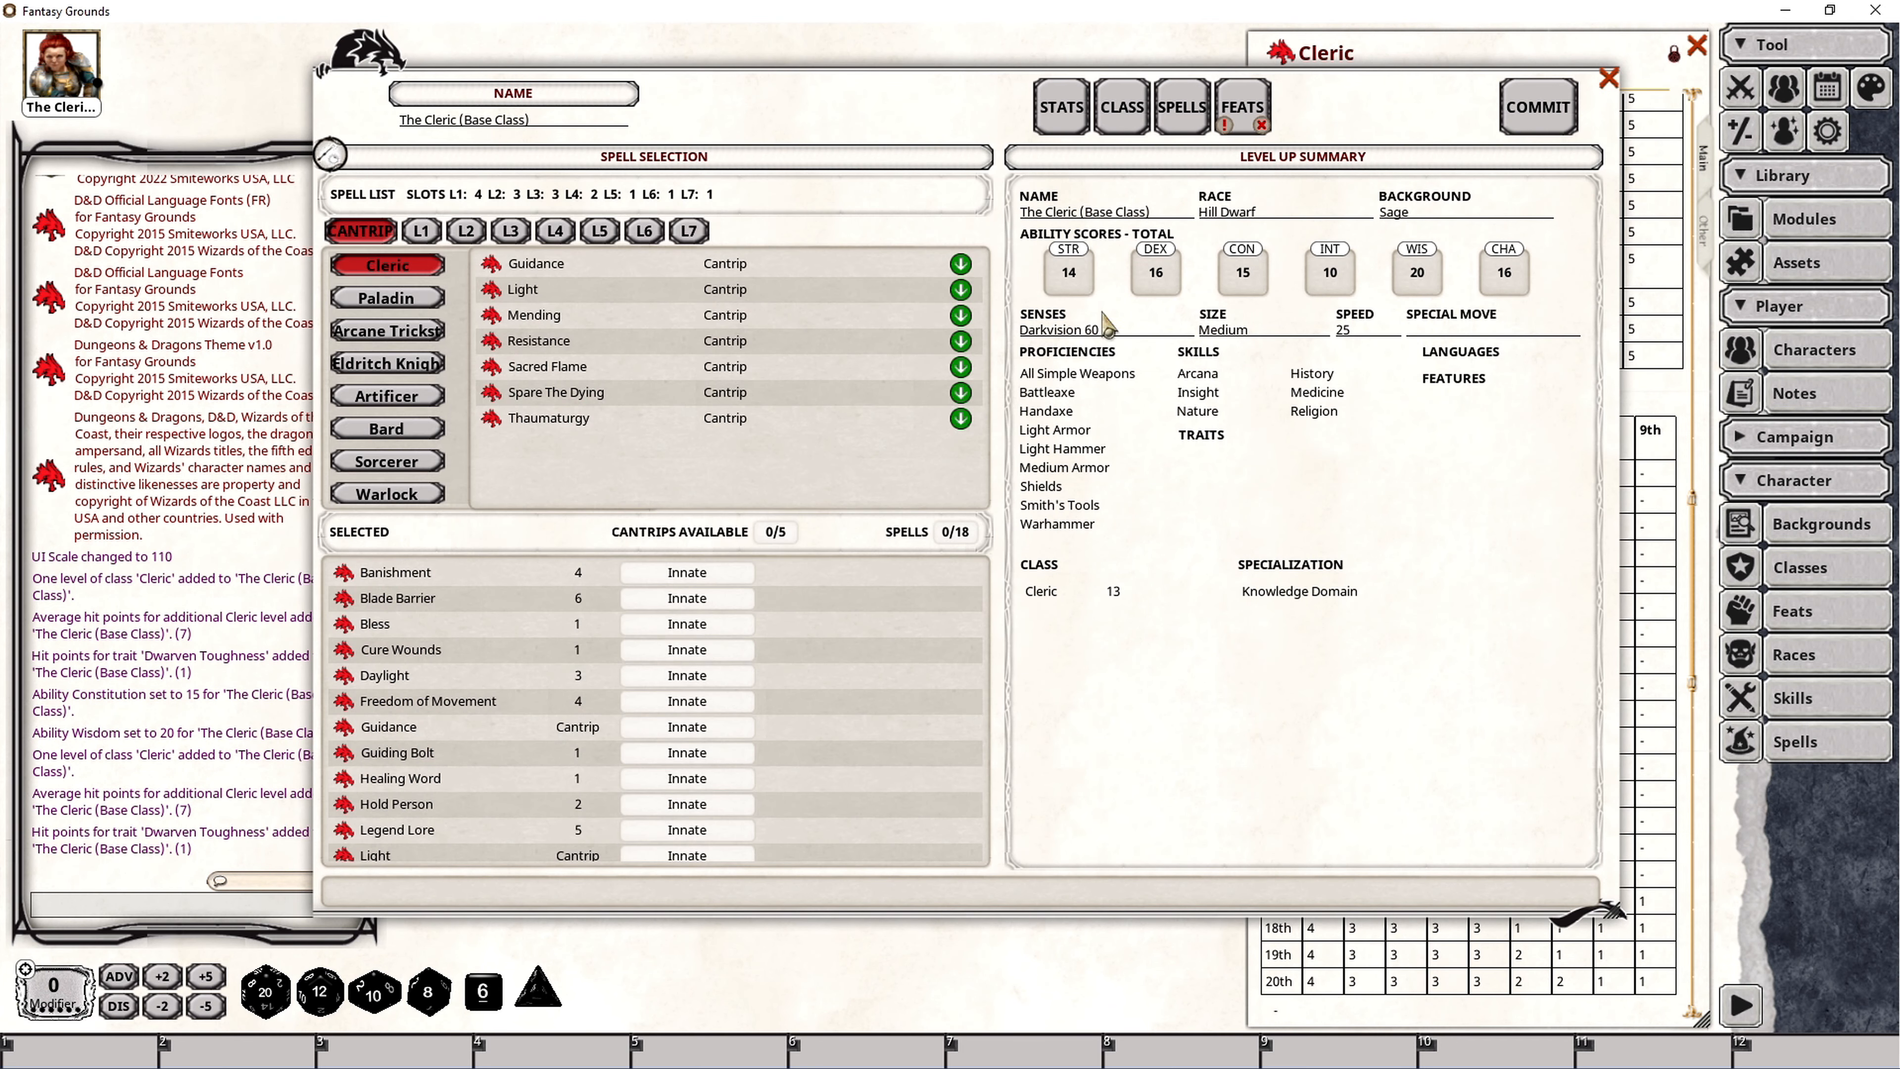
pyautogui.click(689, 231)
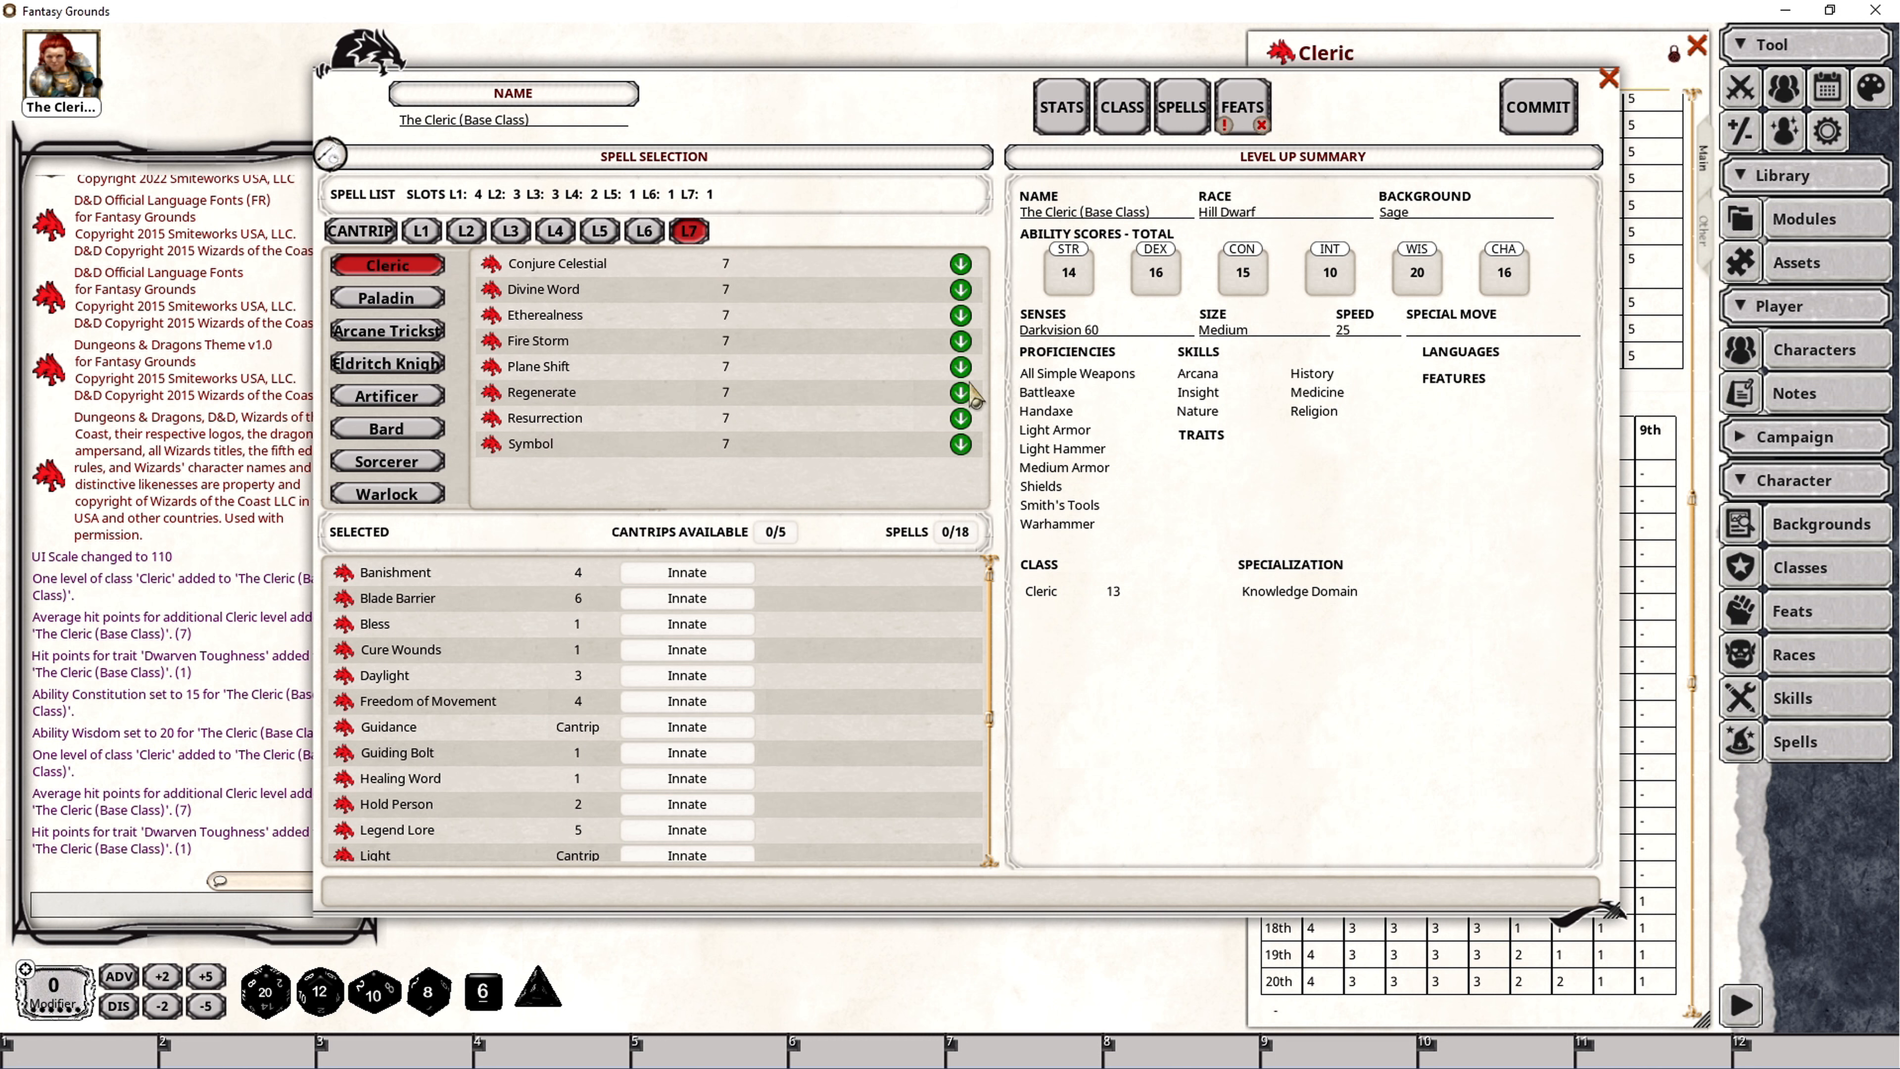
pyautogui.click(960, 418)
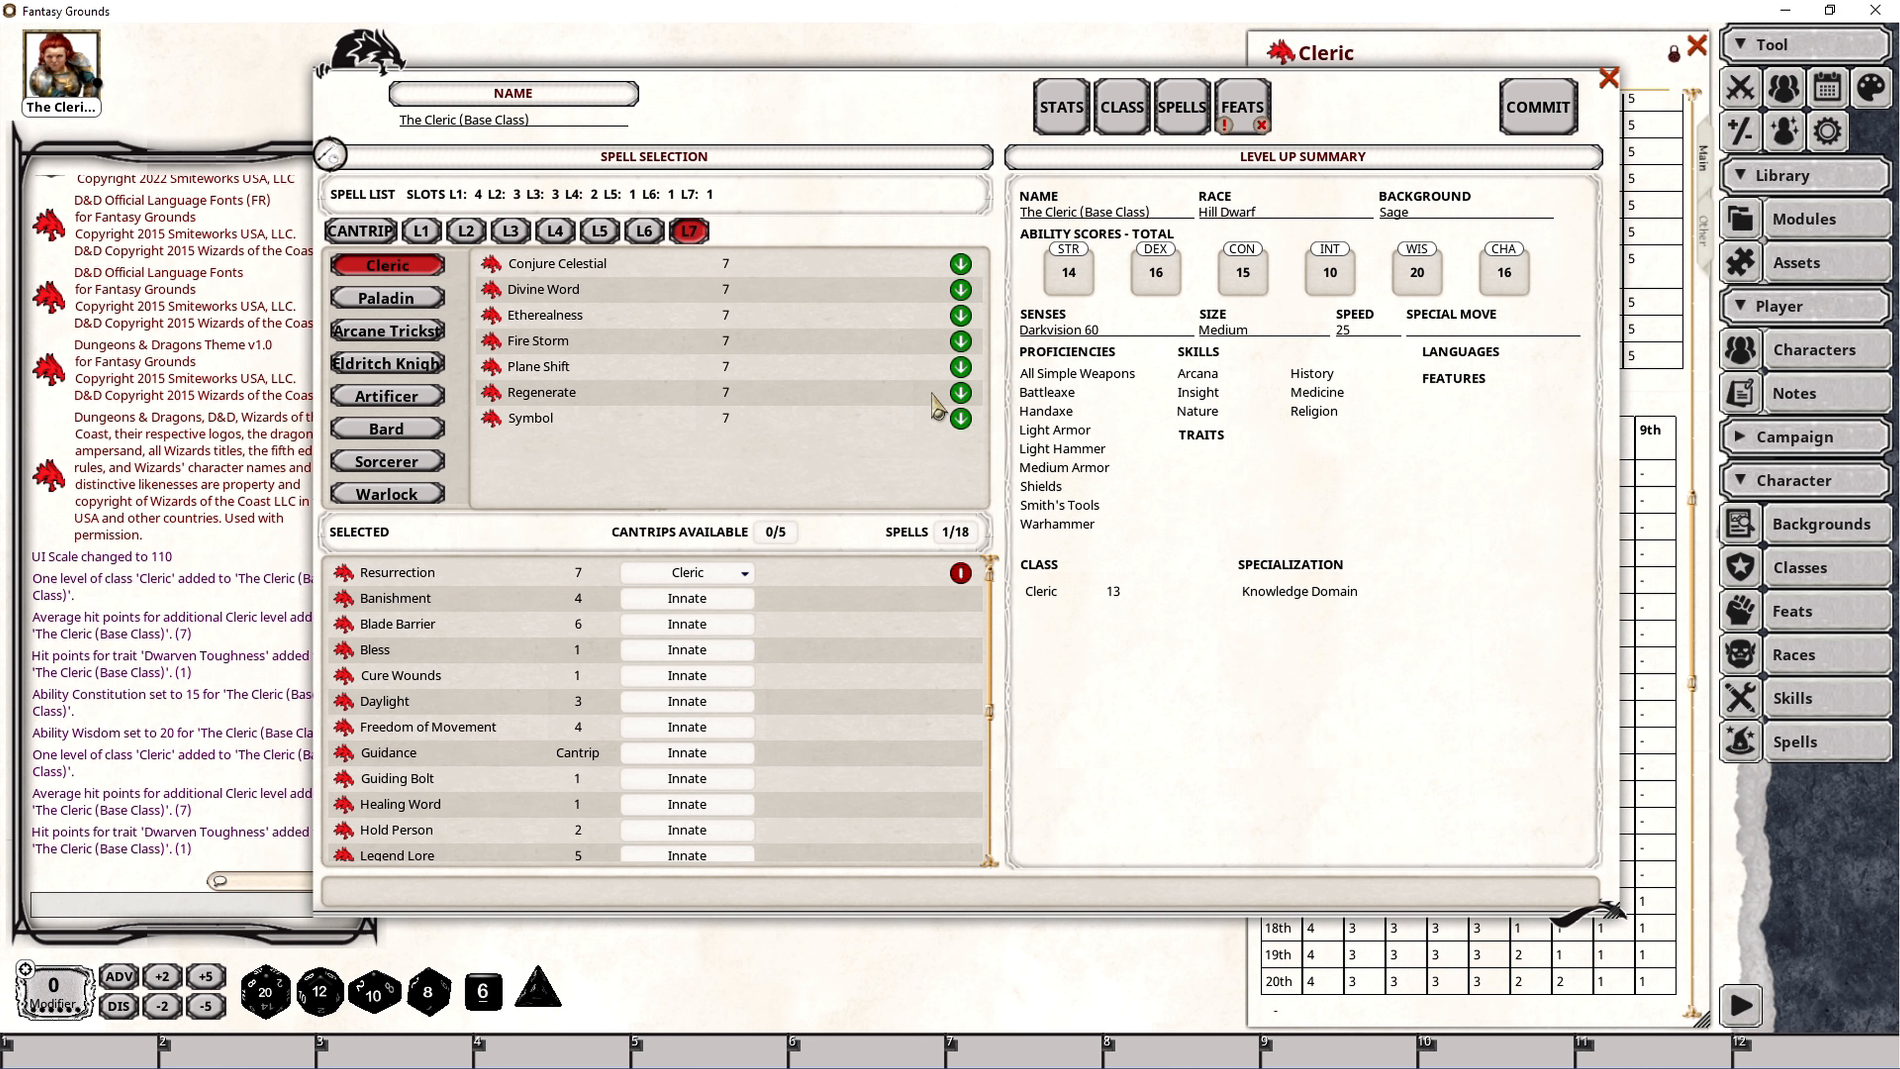
pyautogui.click(1245, 112)
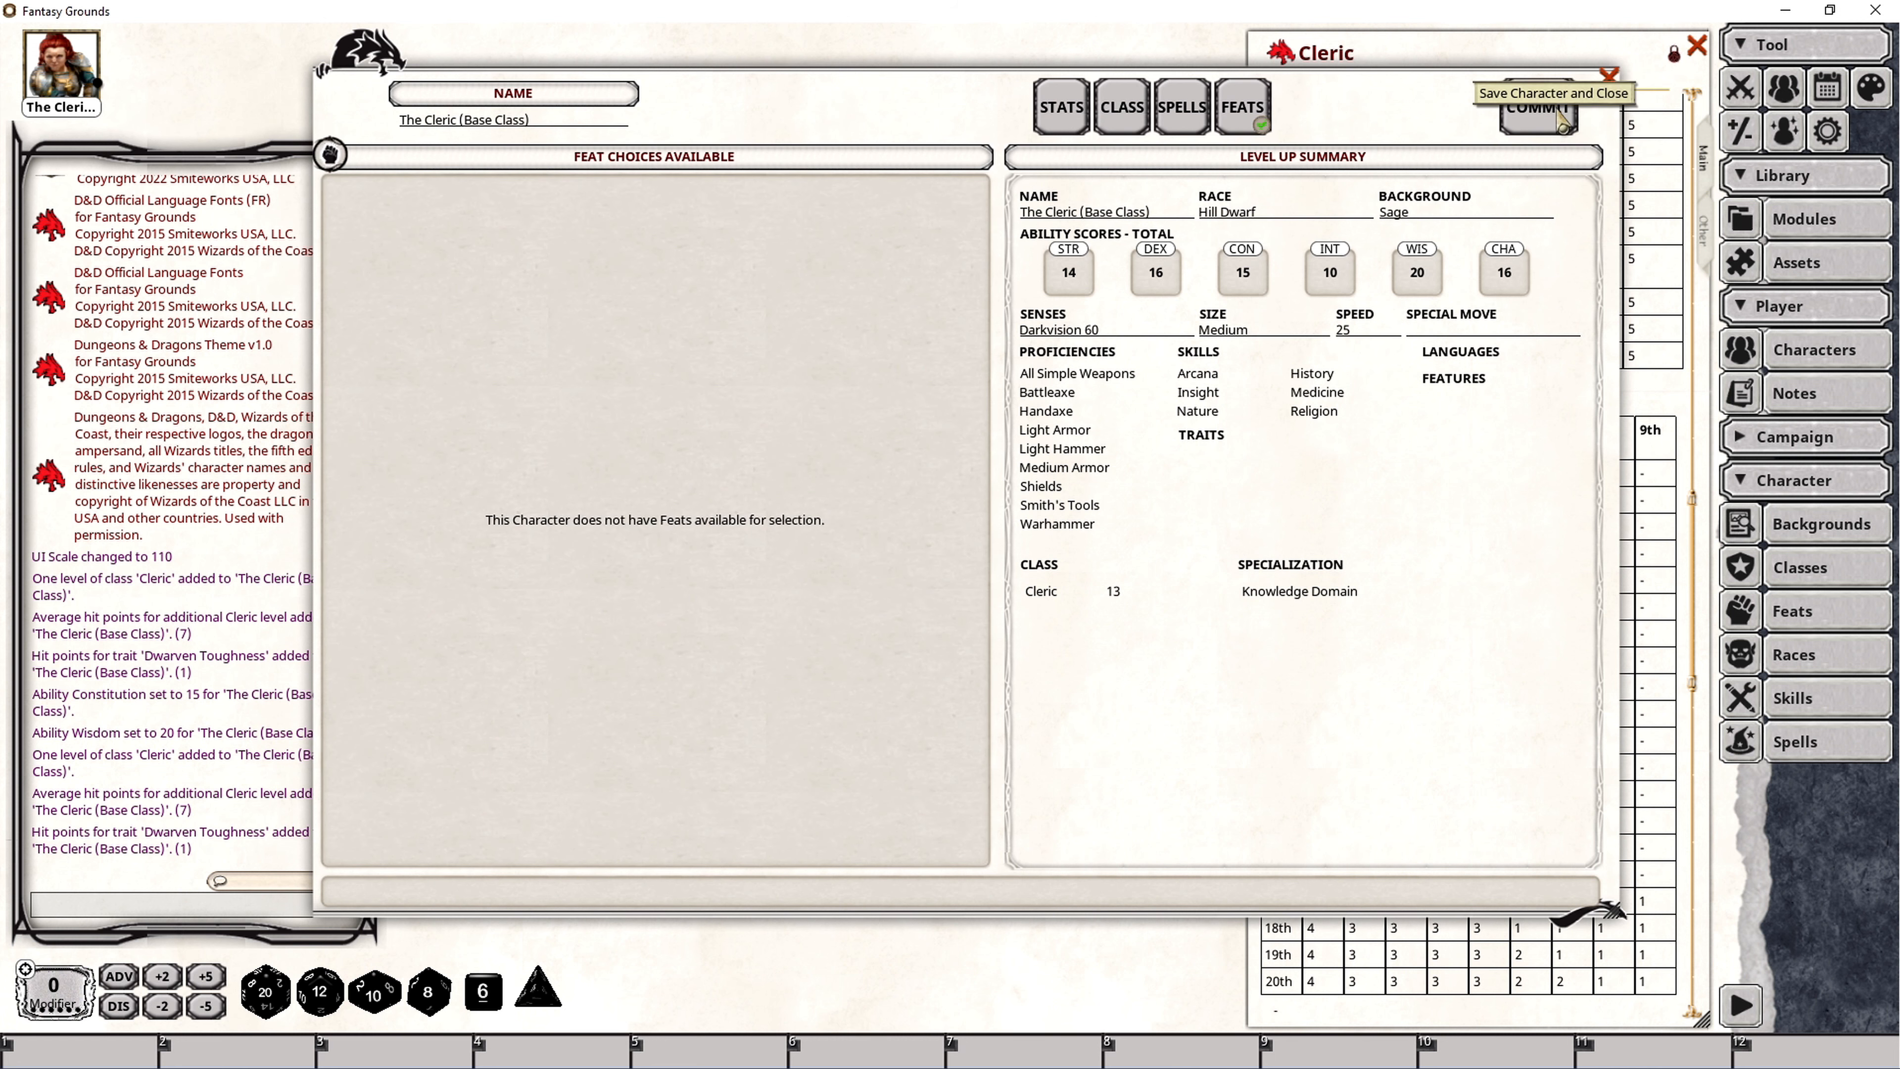
pyautogui.click(1547, 108)
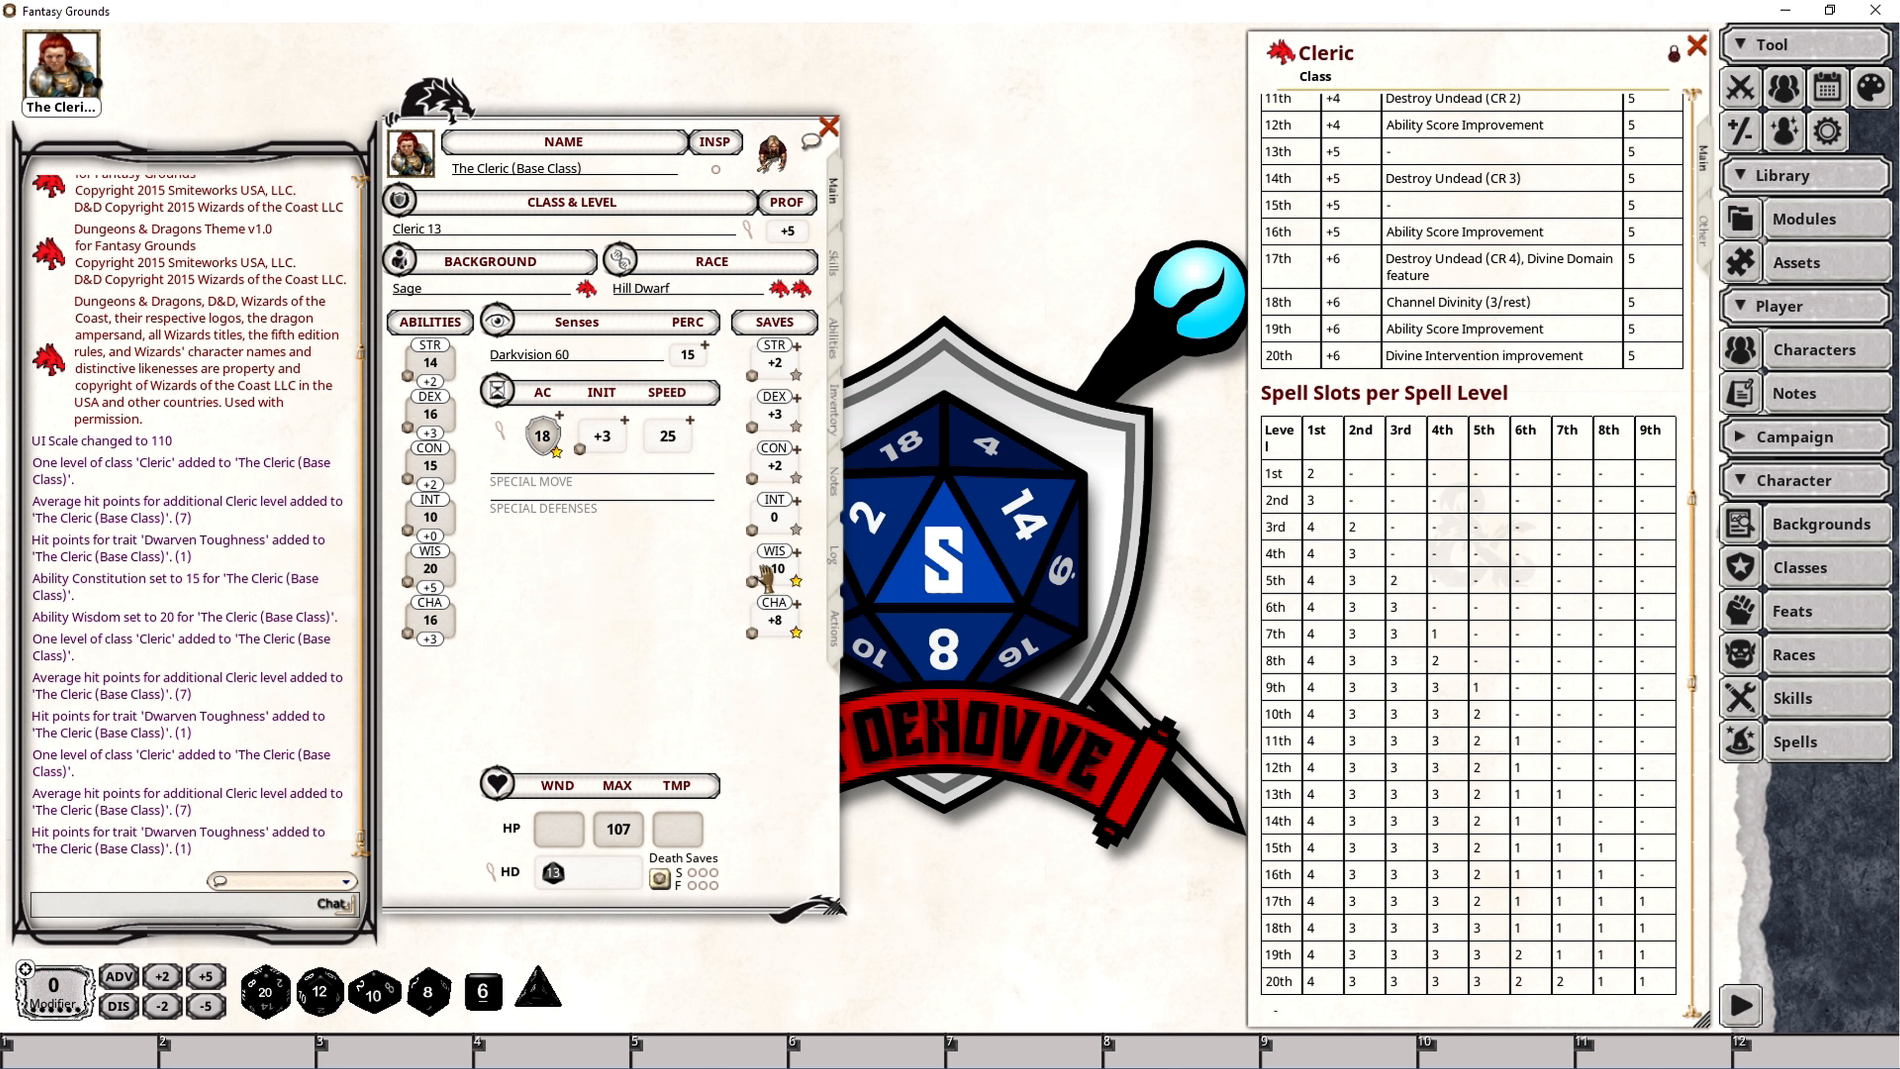
# Compare the character's skill totals with the saving throws on the main character page.
pyautogui.click(843, 263)
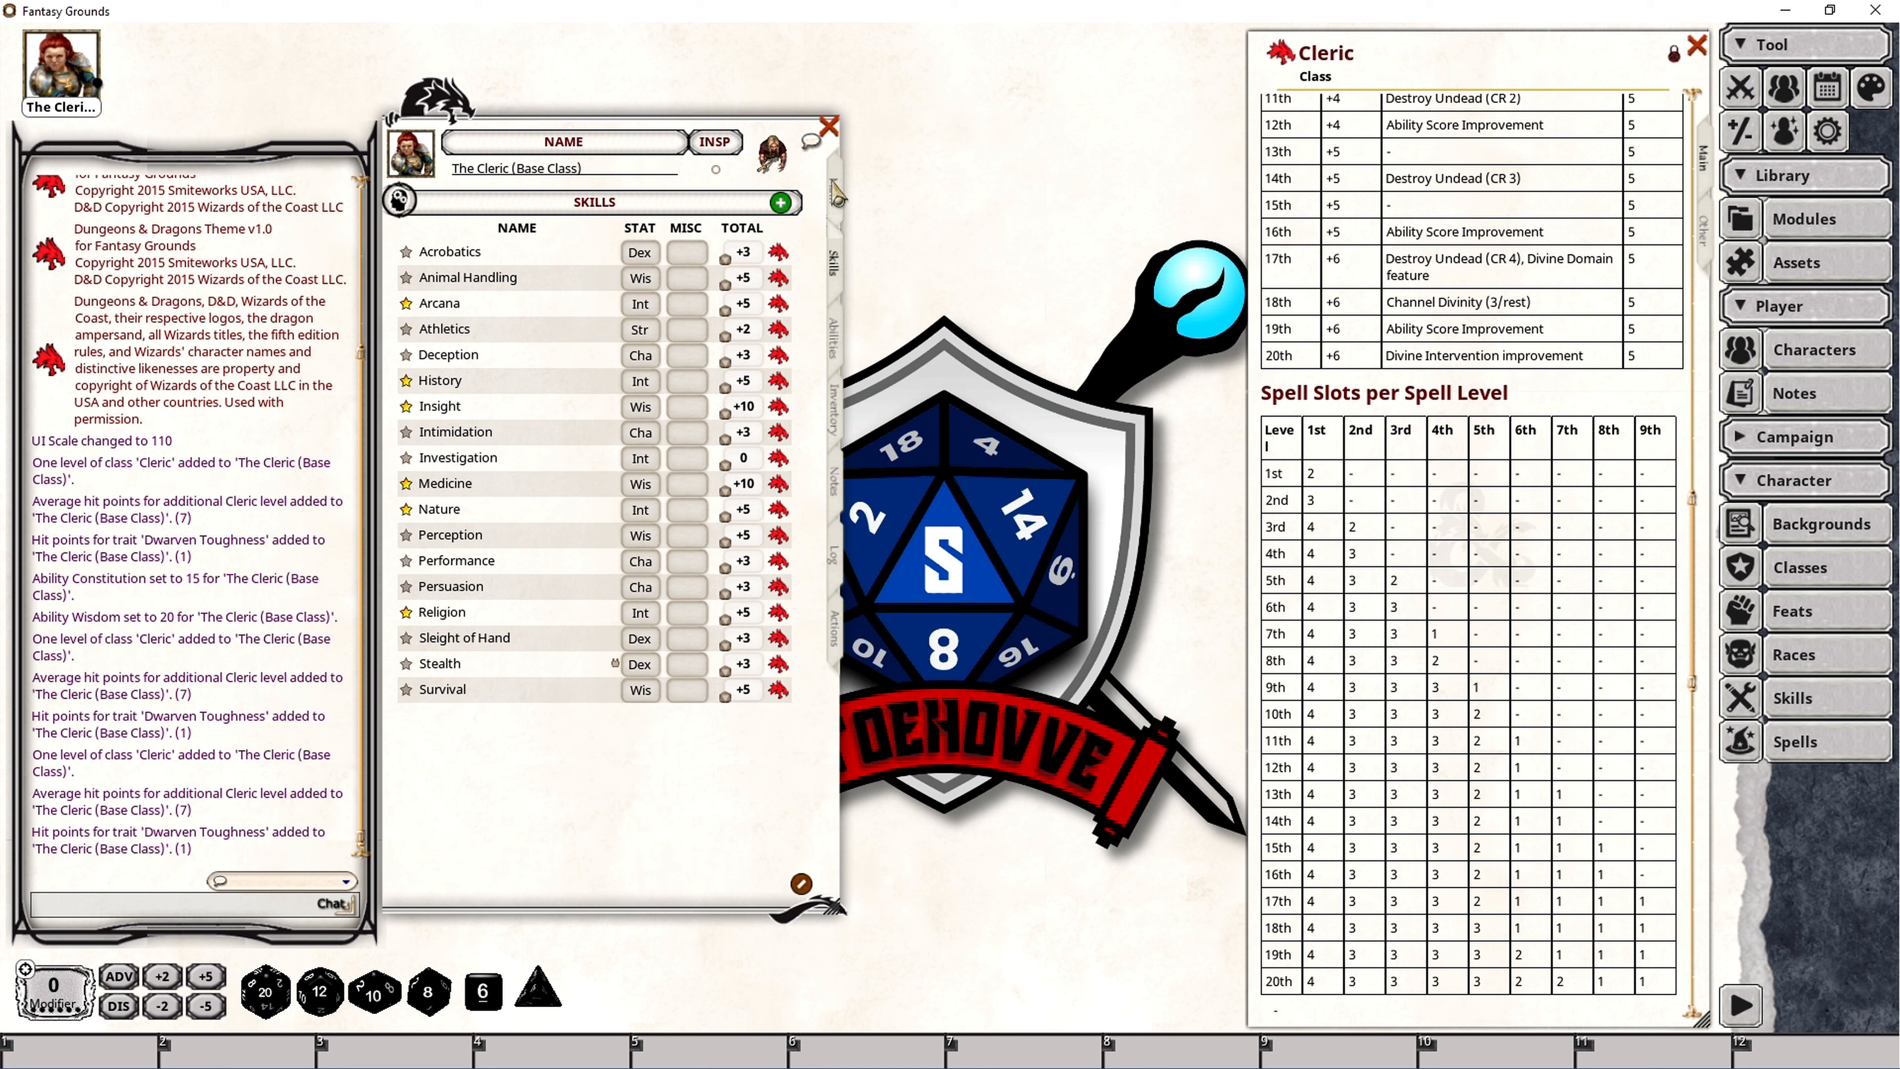
pyautogui.click(835, 193)
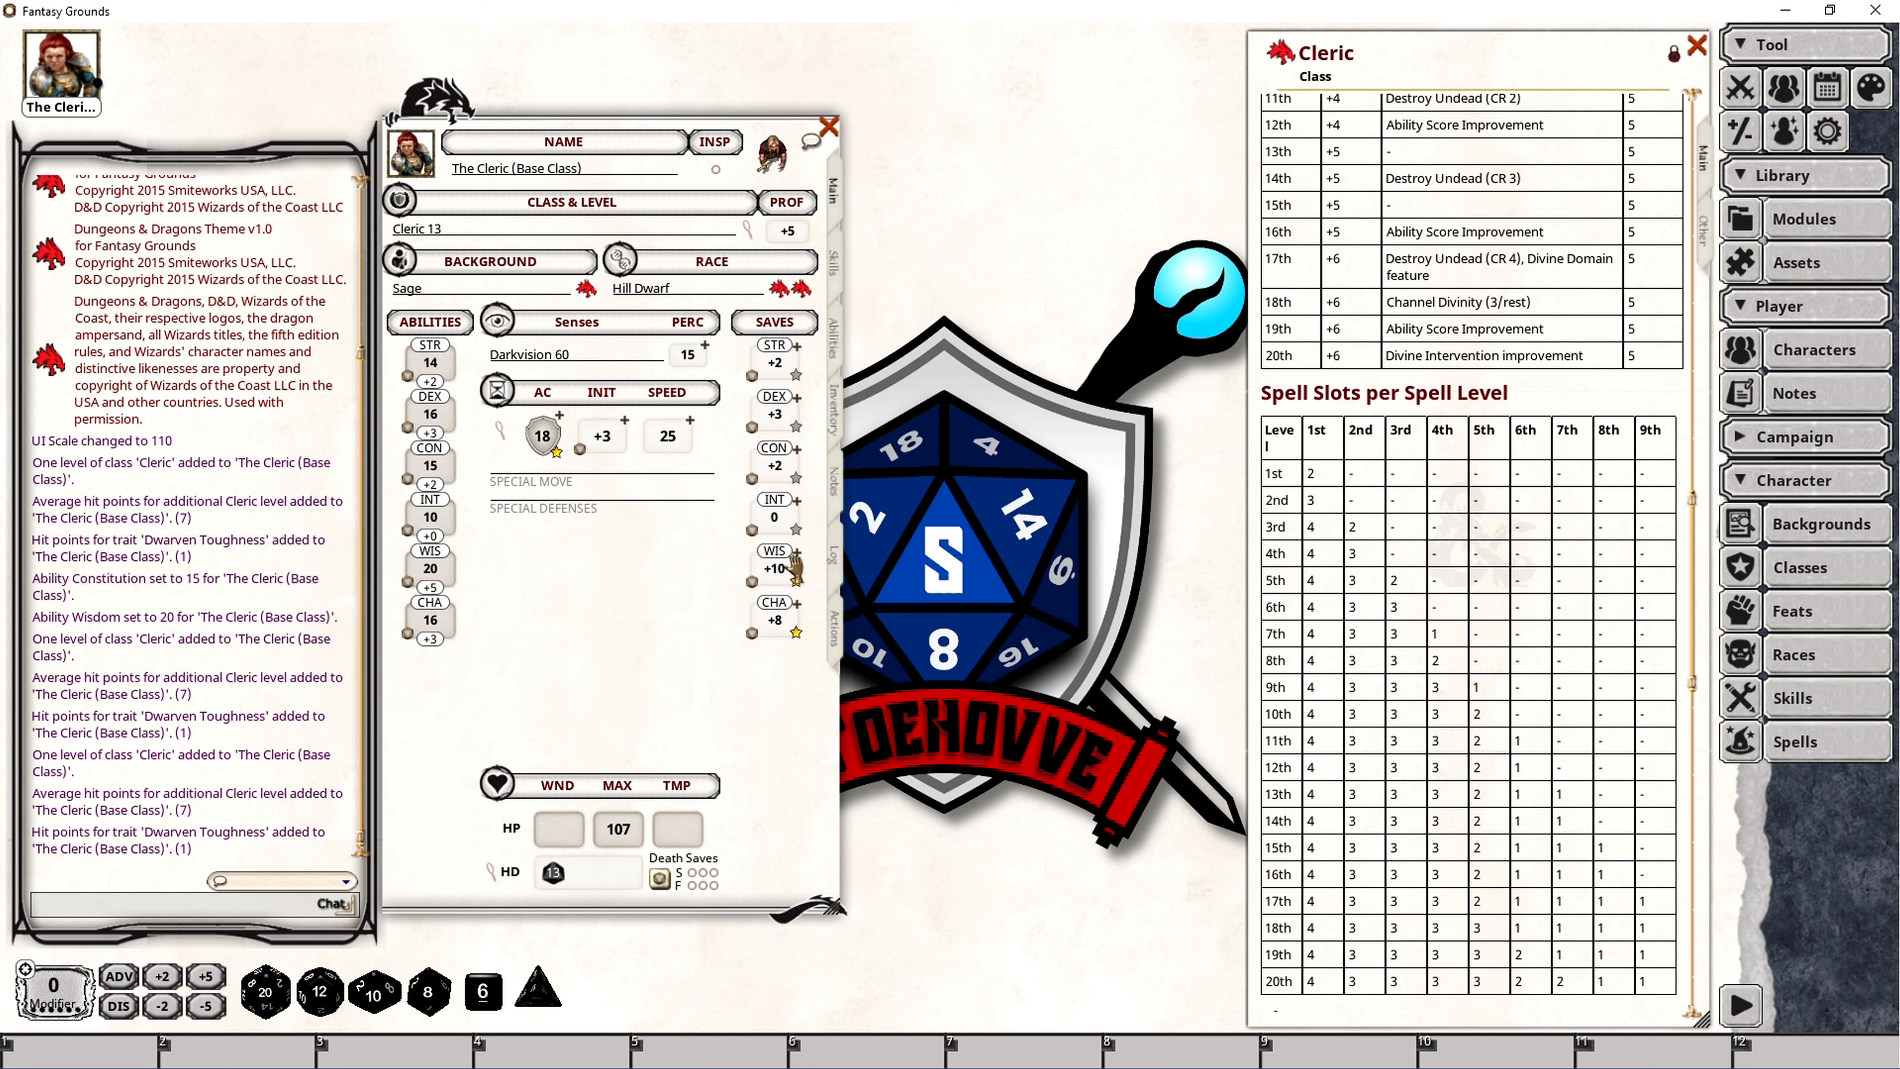
pyautogui.click(843, 262)
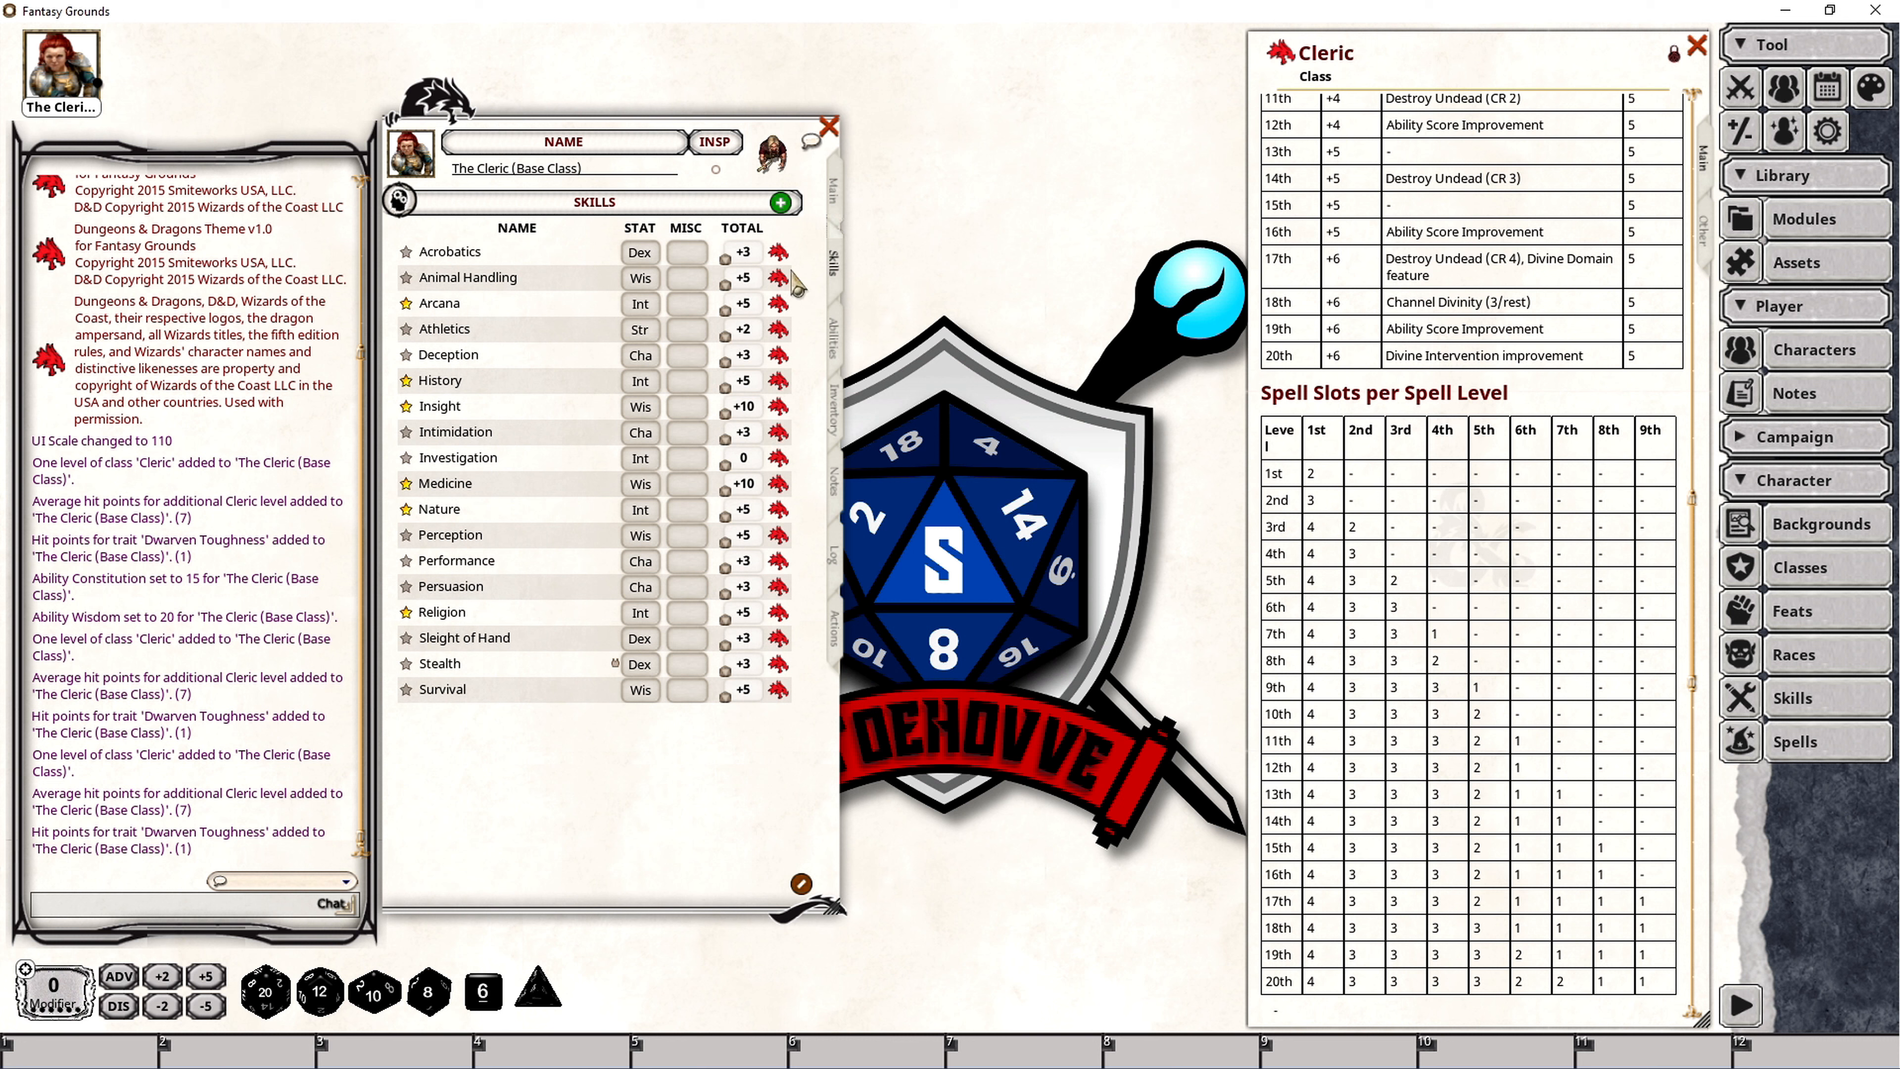
pyautogui.click(836, 193)
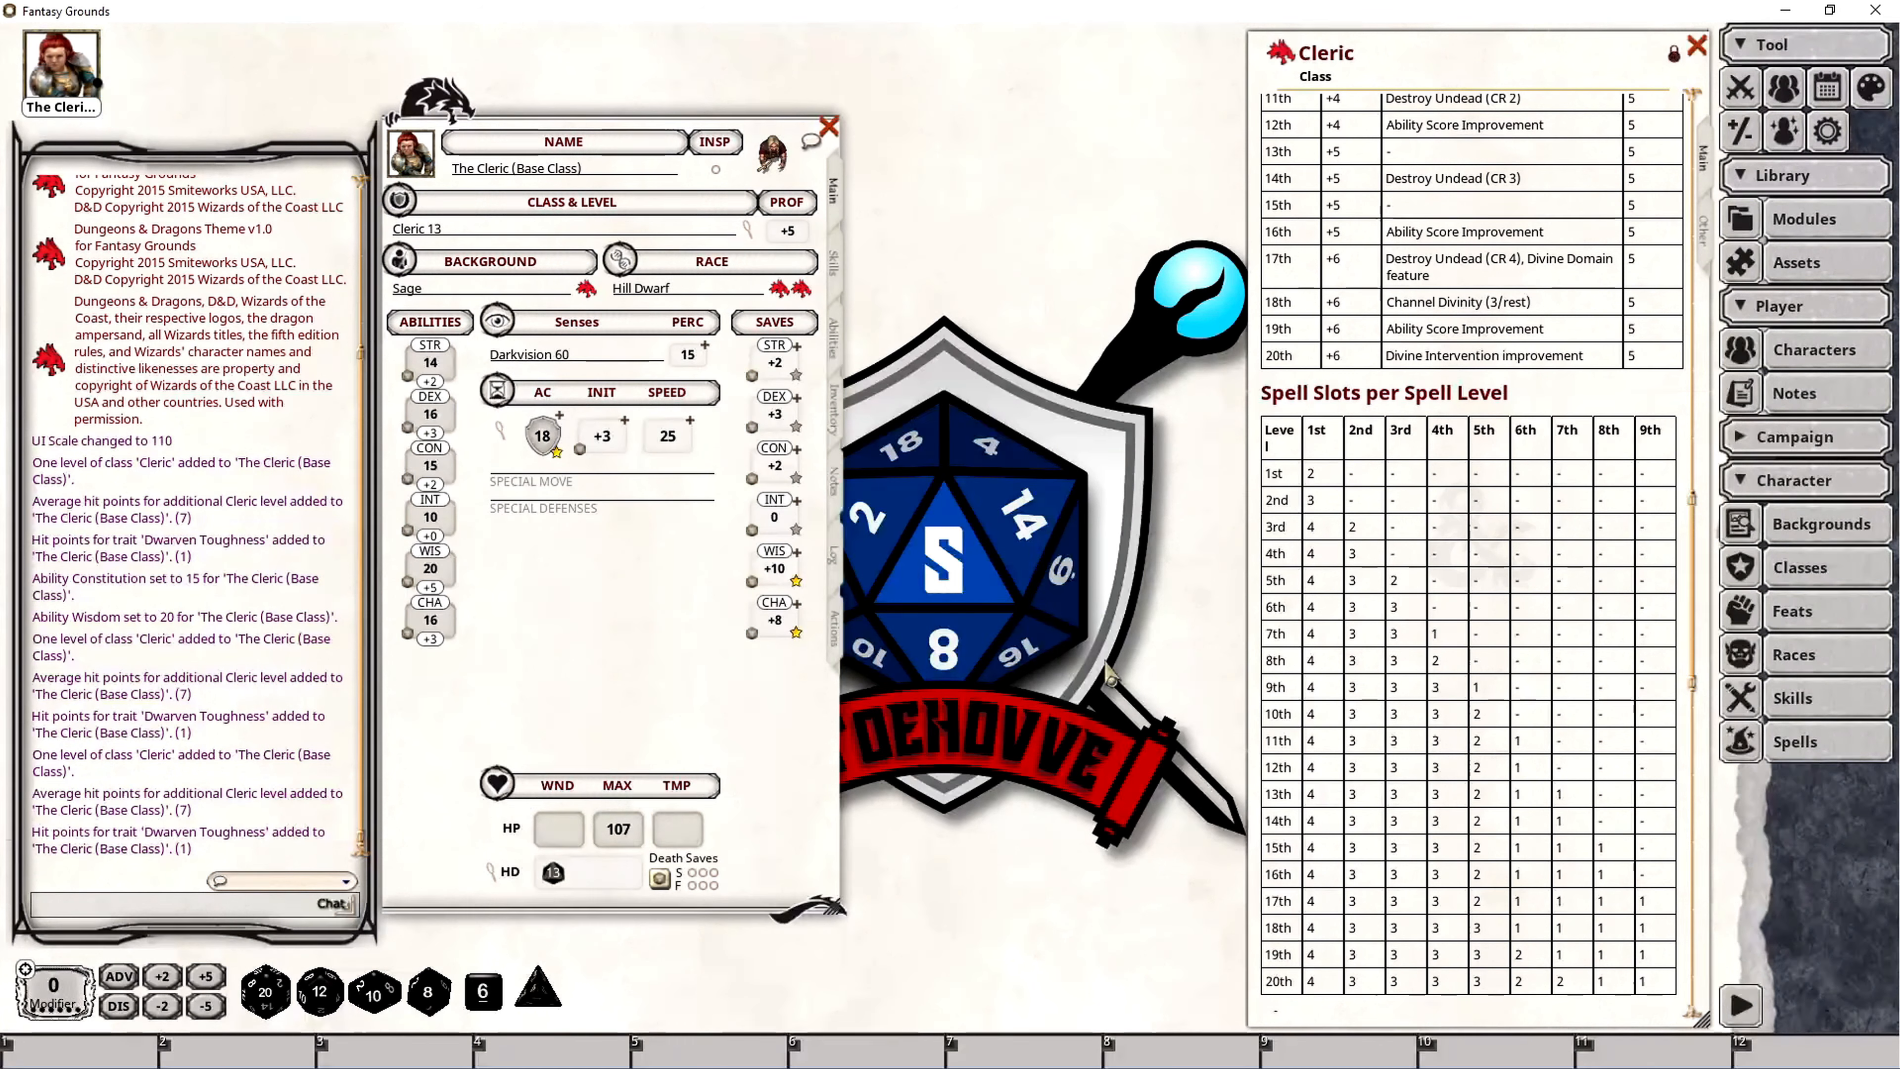
# Review the character's spell slots, Channel Divinity, feats and spell groups in the actions listing.
pyautogui.click(834, 627)
pyautogui.scroll(10, 747, 476)
pyautogui.scroll(2, 725, 449)
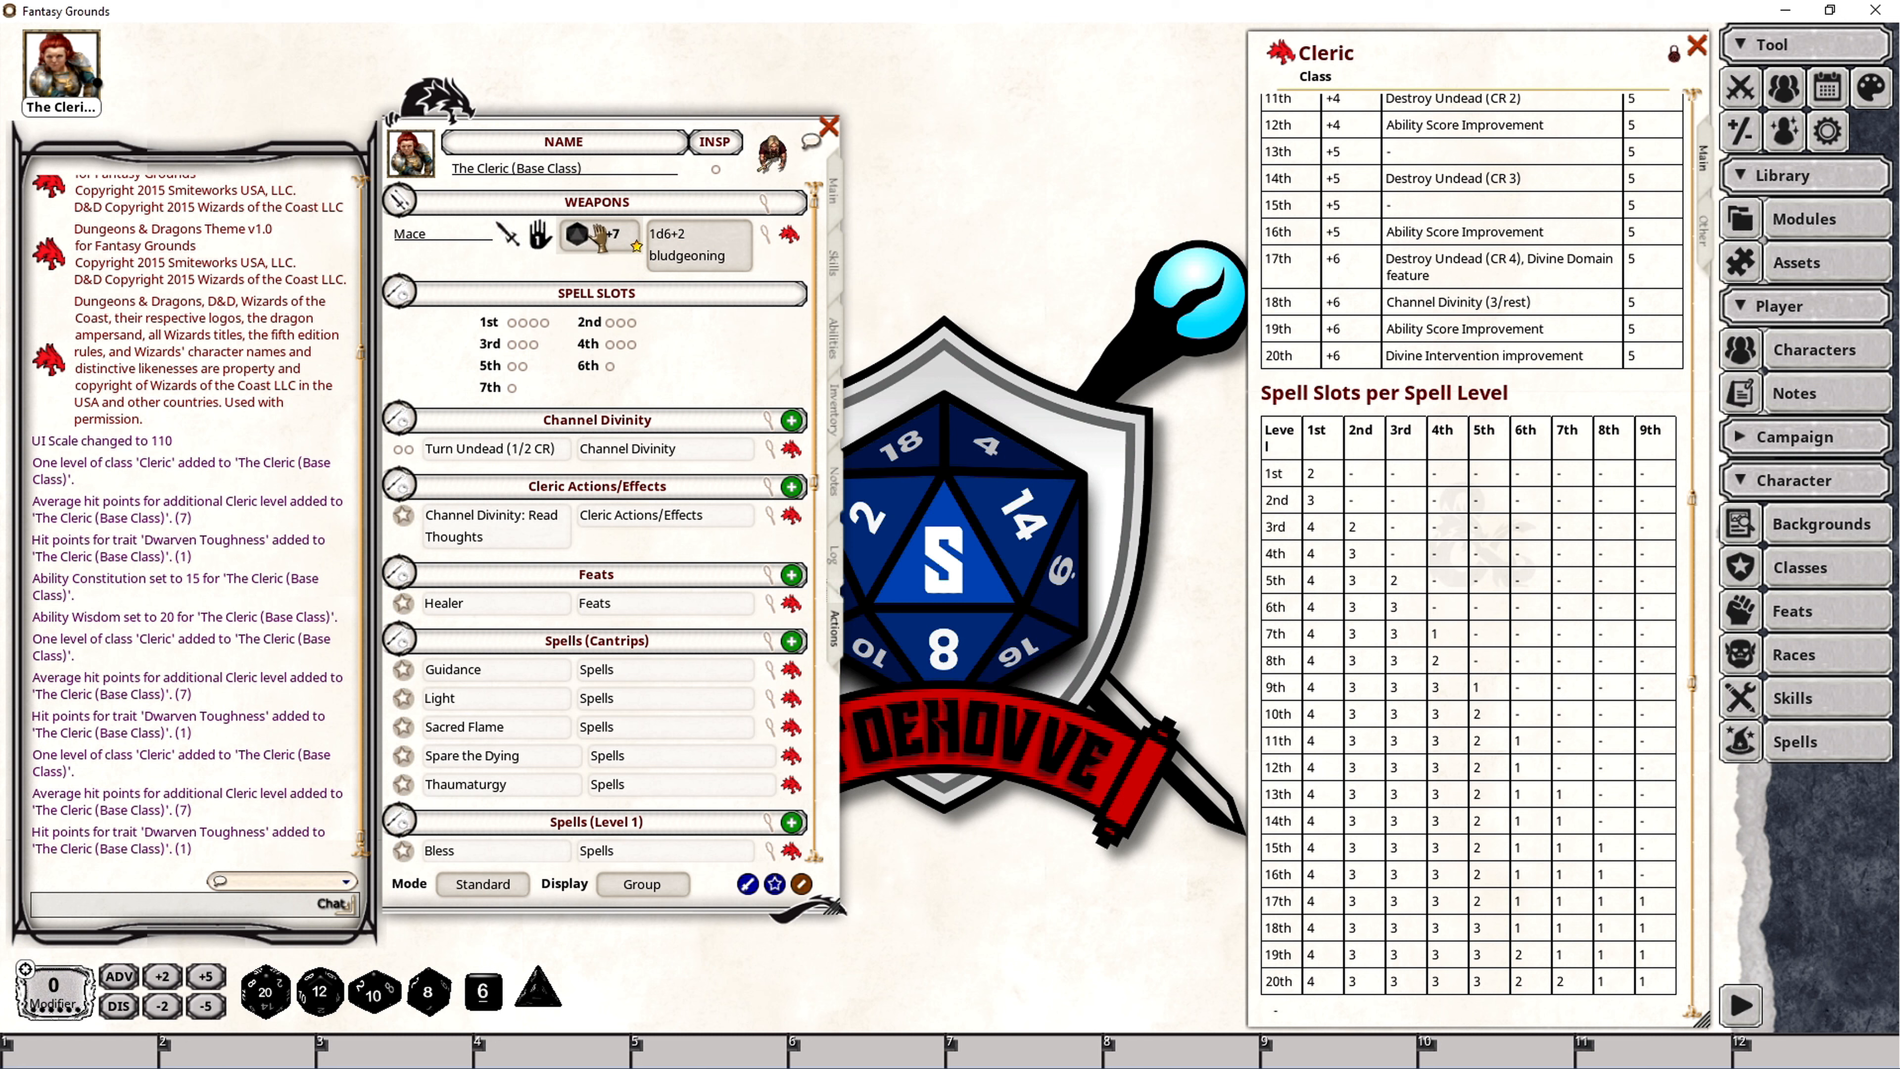
pyautogui.scroll(-5, 601, 241)
pyautogui.scroll(5, 600, 247)
pyautogui.scroll(-5, 700, 553)
pyautogui.scroll(-9, 689, 524)
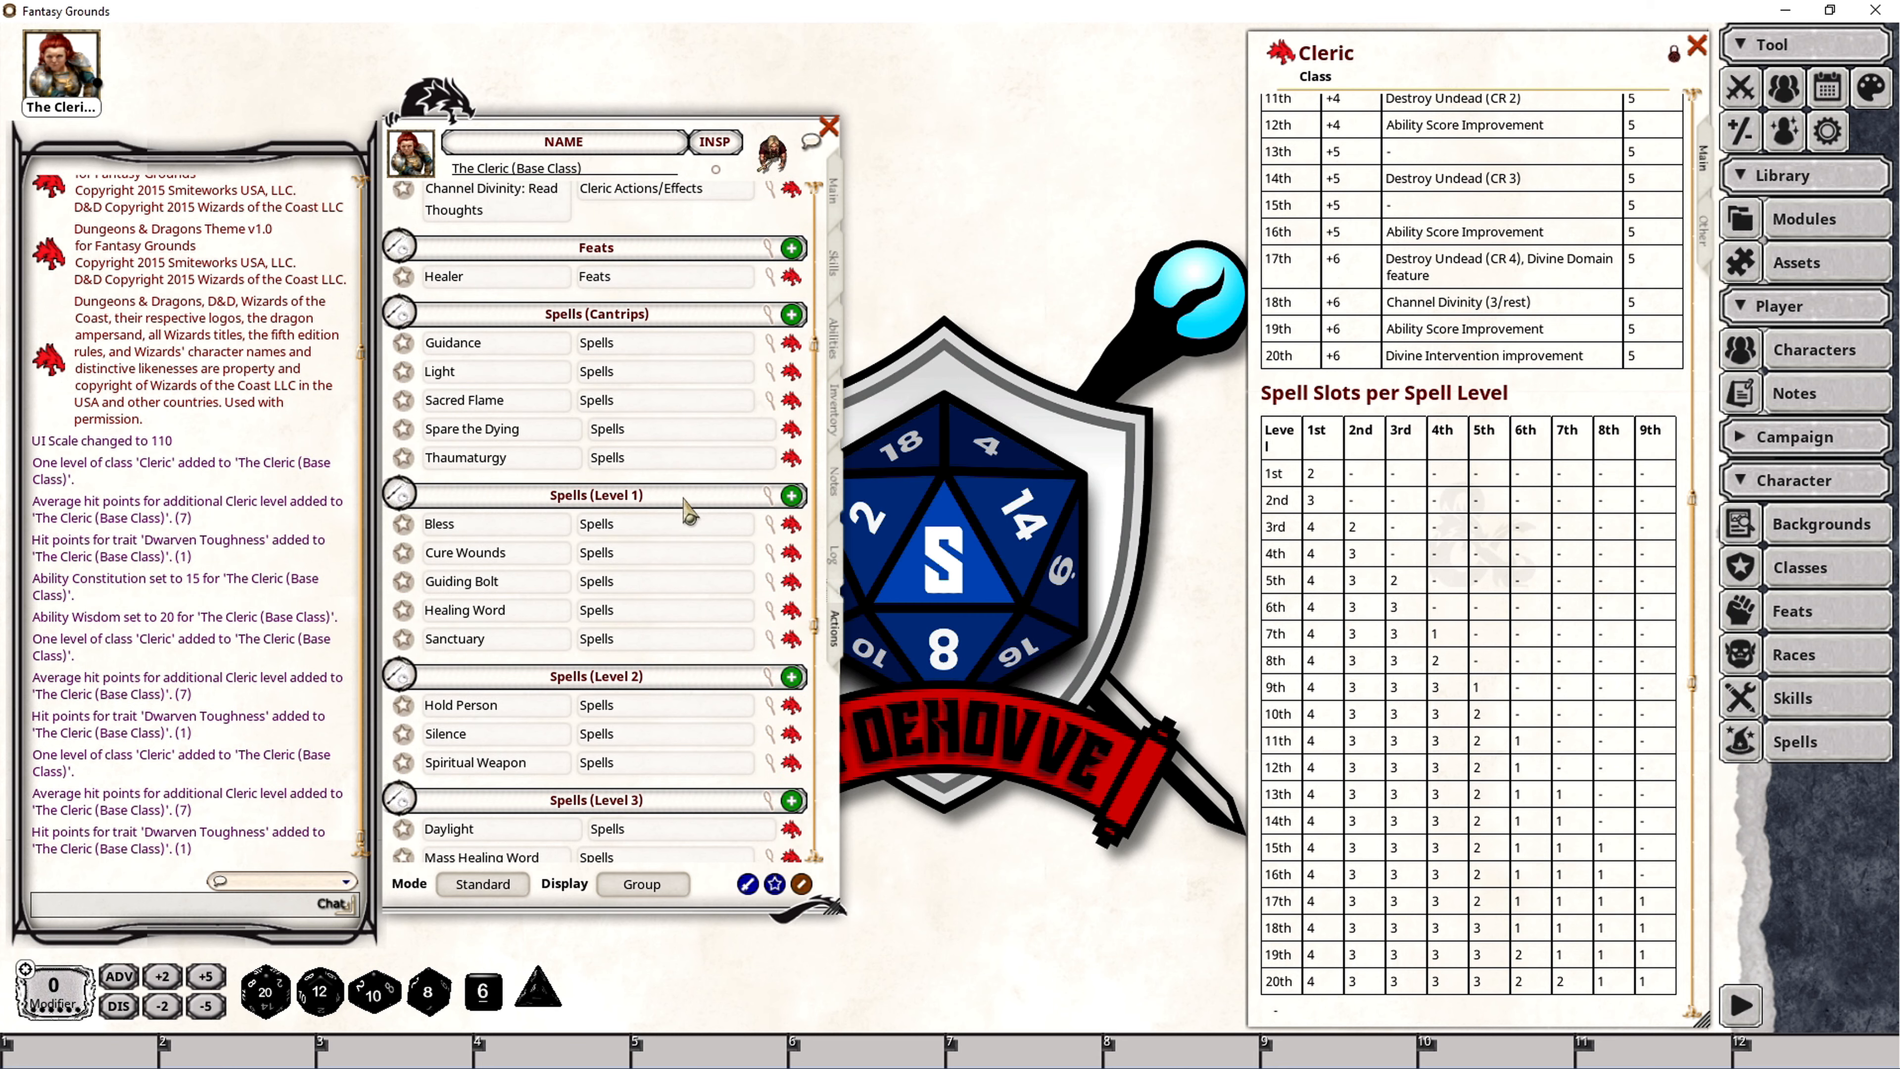
pyautogui.scroll(-4, 716, 593)
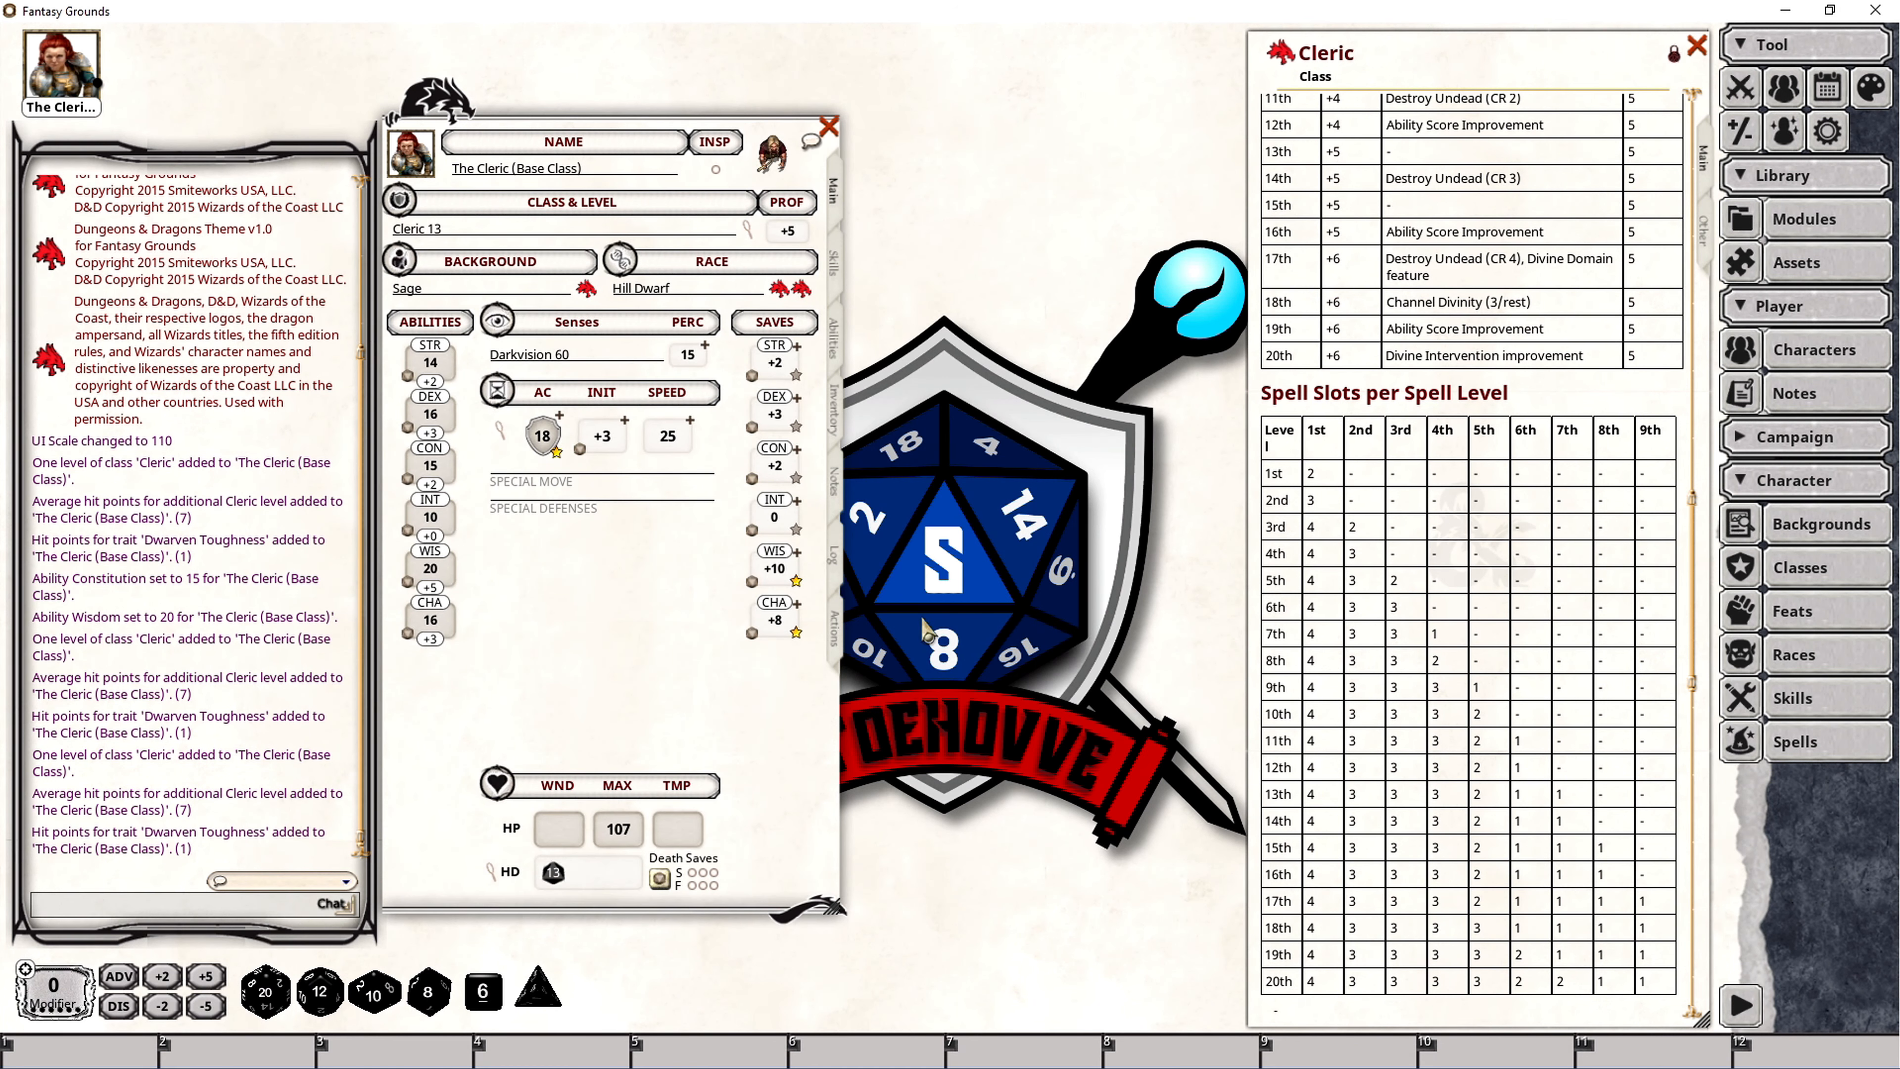
# Mark Resurrection as prepared under the Level 7 spells, set the actions list to Combat mode, and return to the main character page.
pyautogui.click(835, 632)
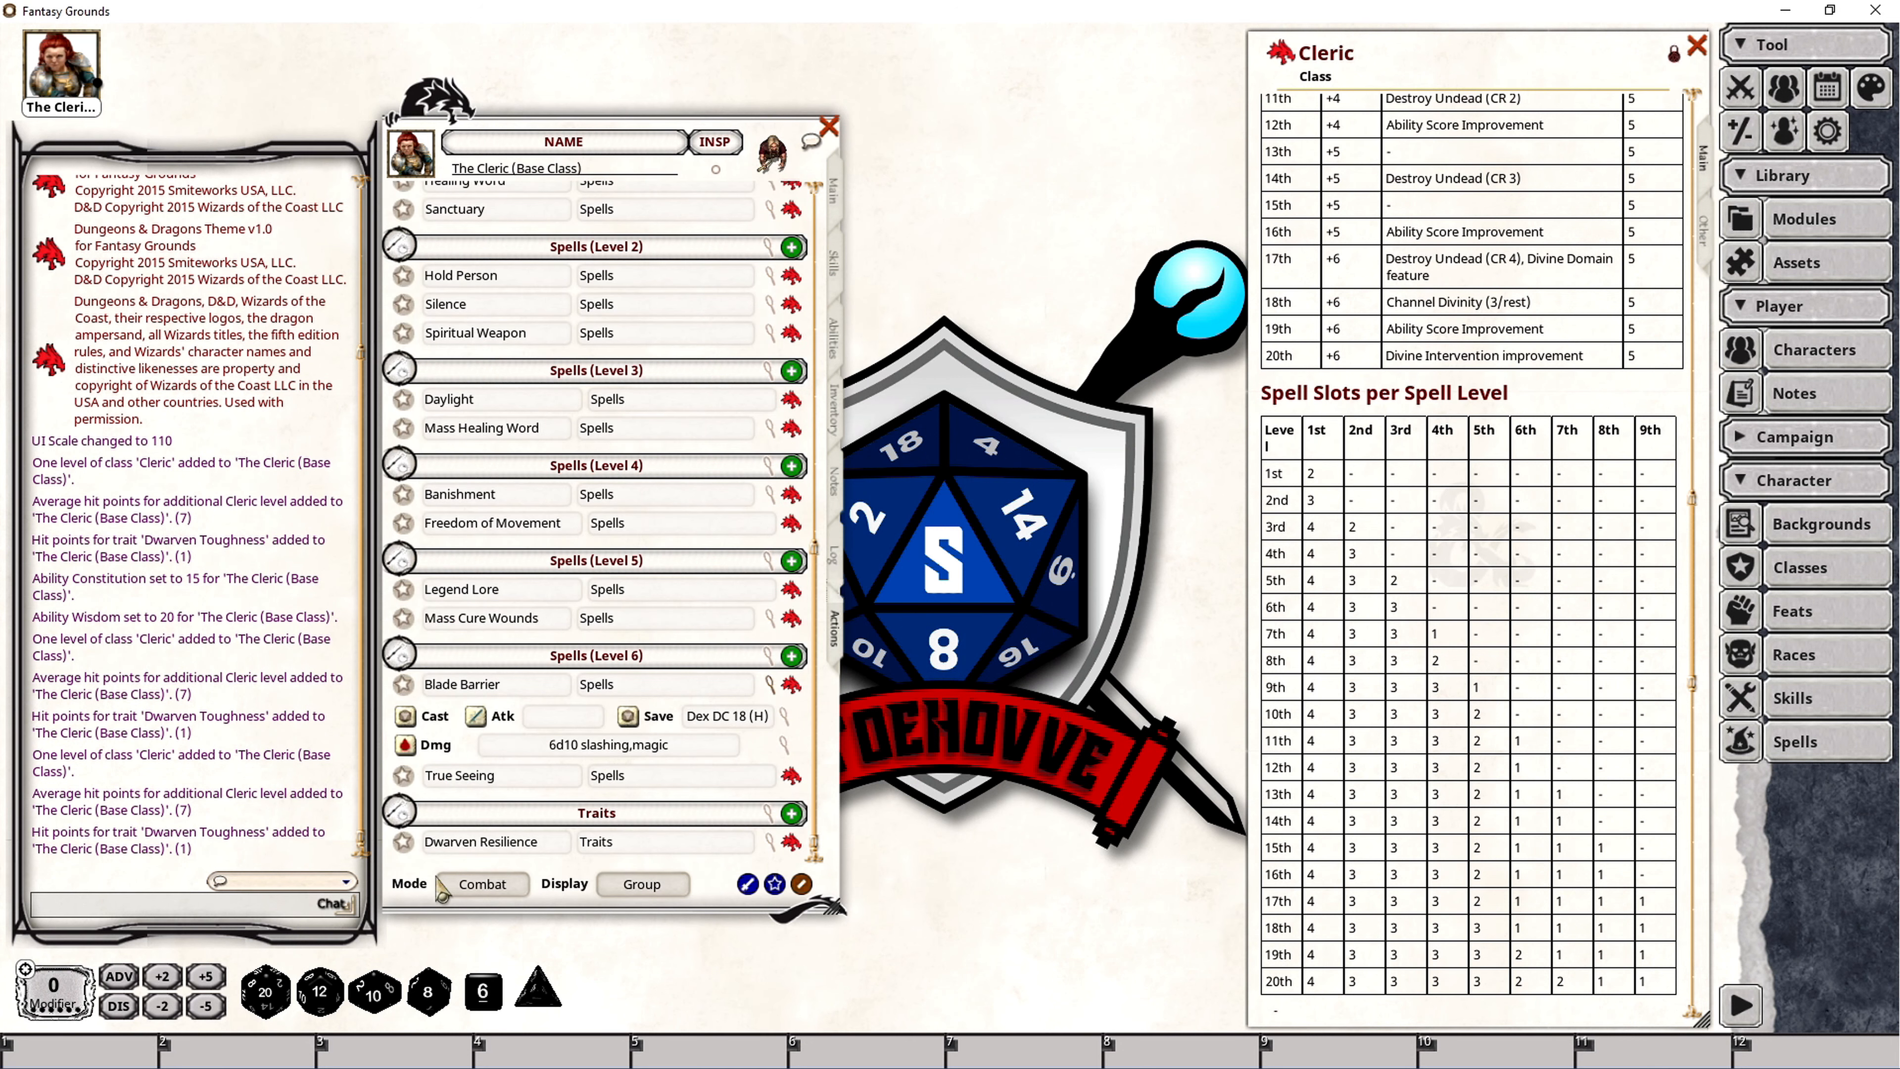
pyautogui.click(471, 885)
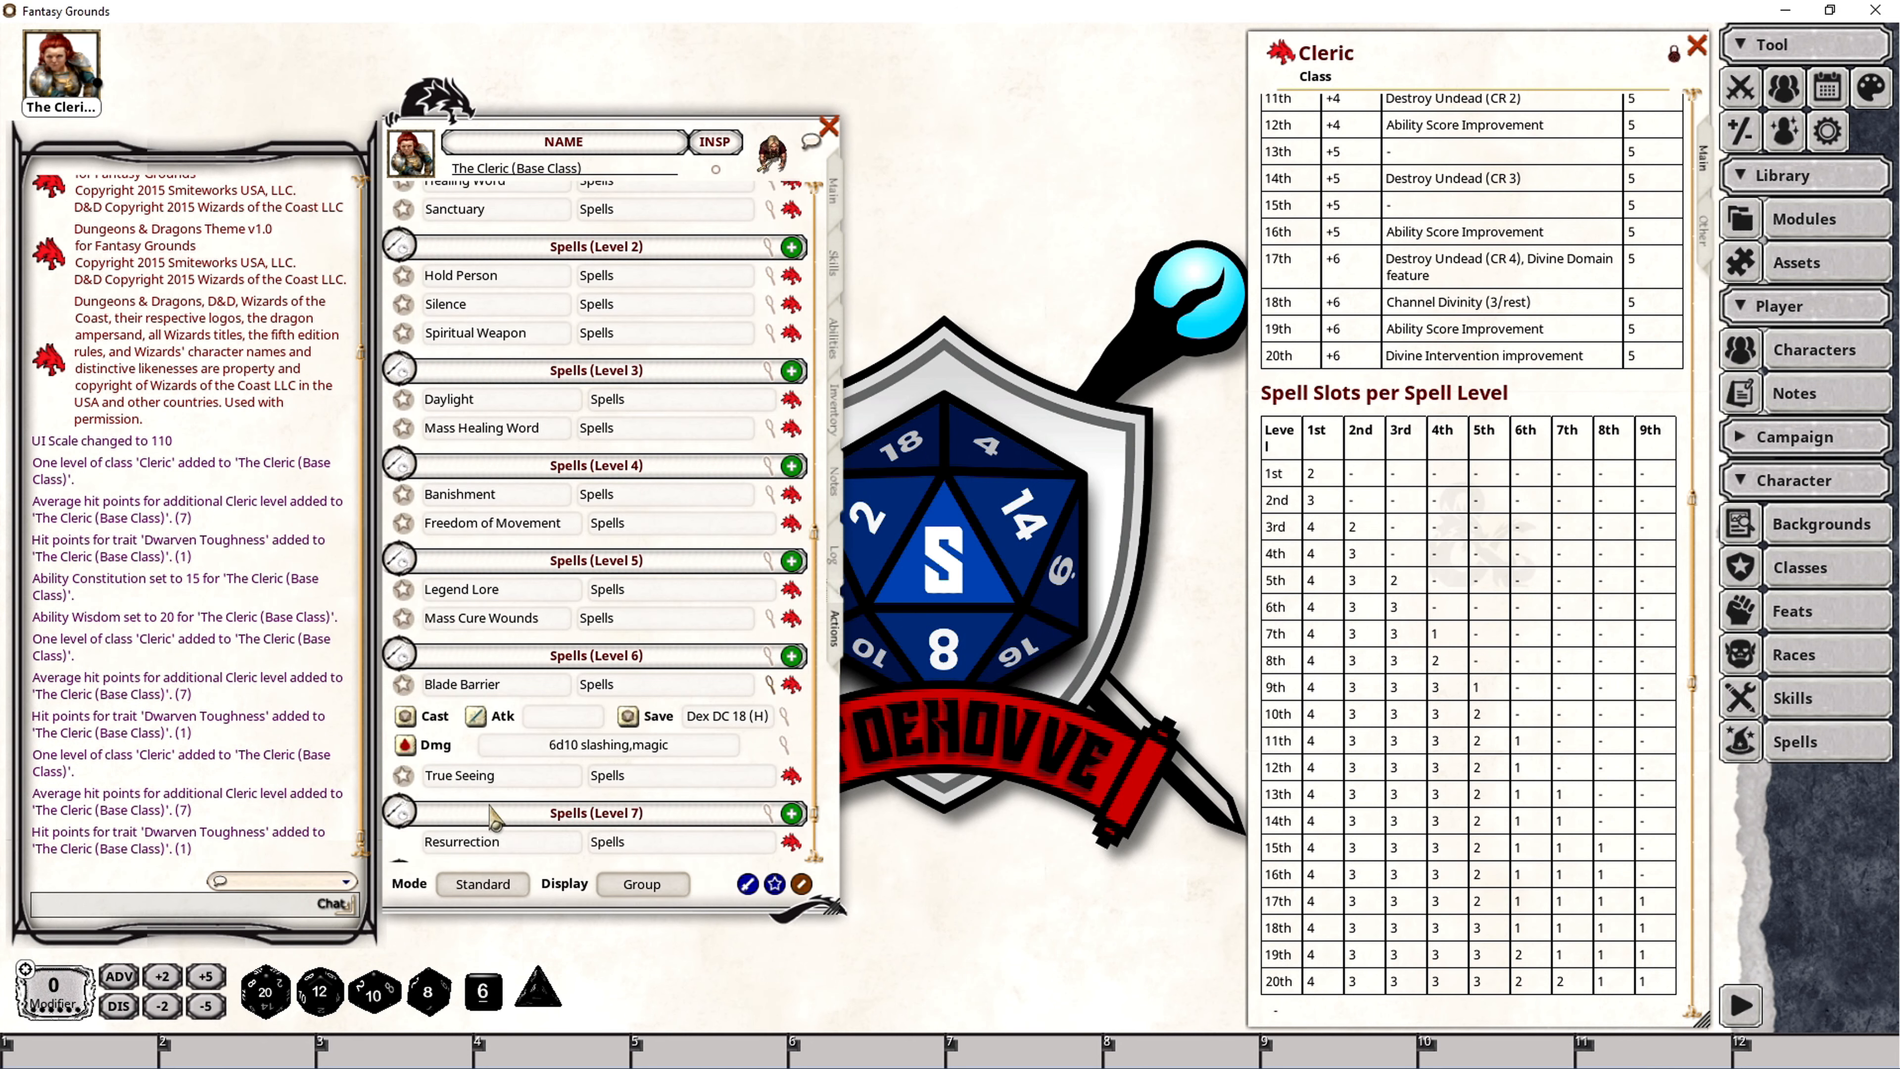
pyautogui.click(488, 885)
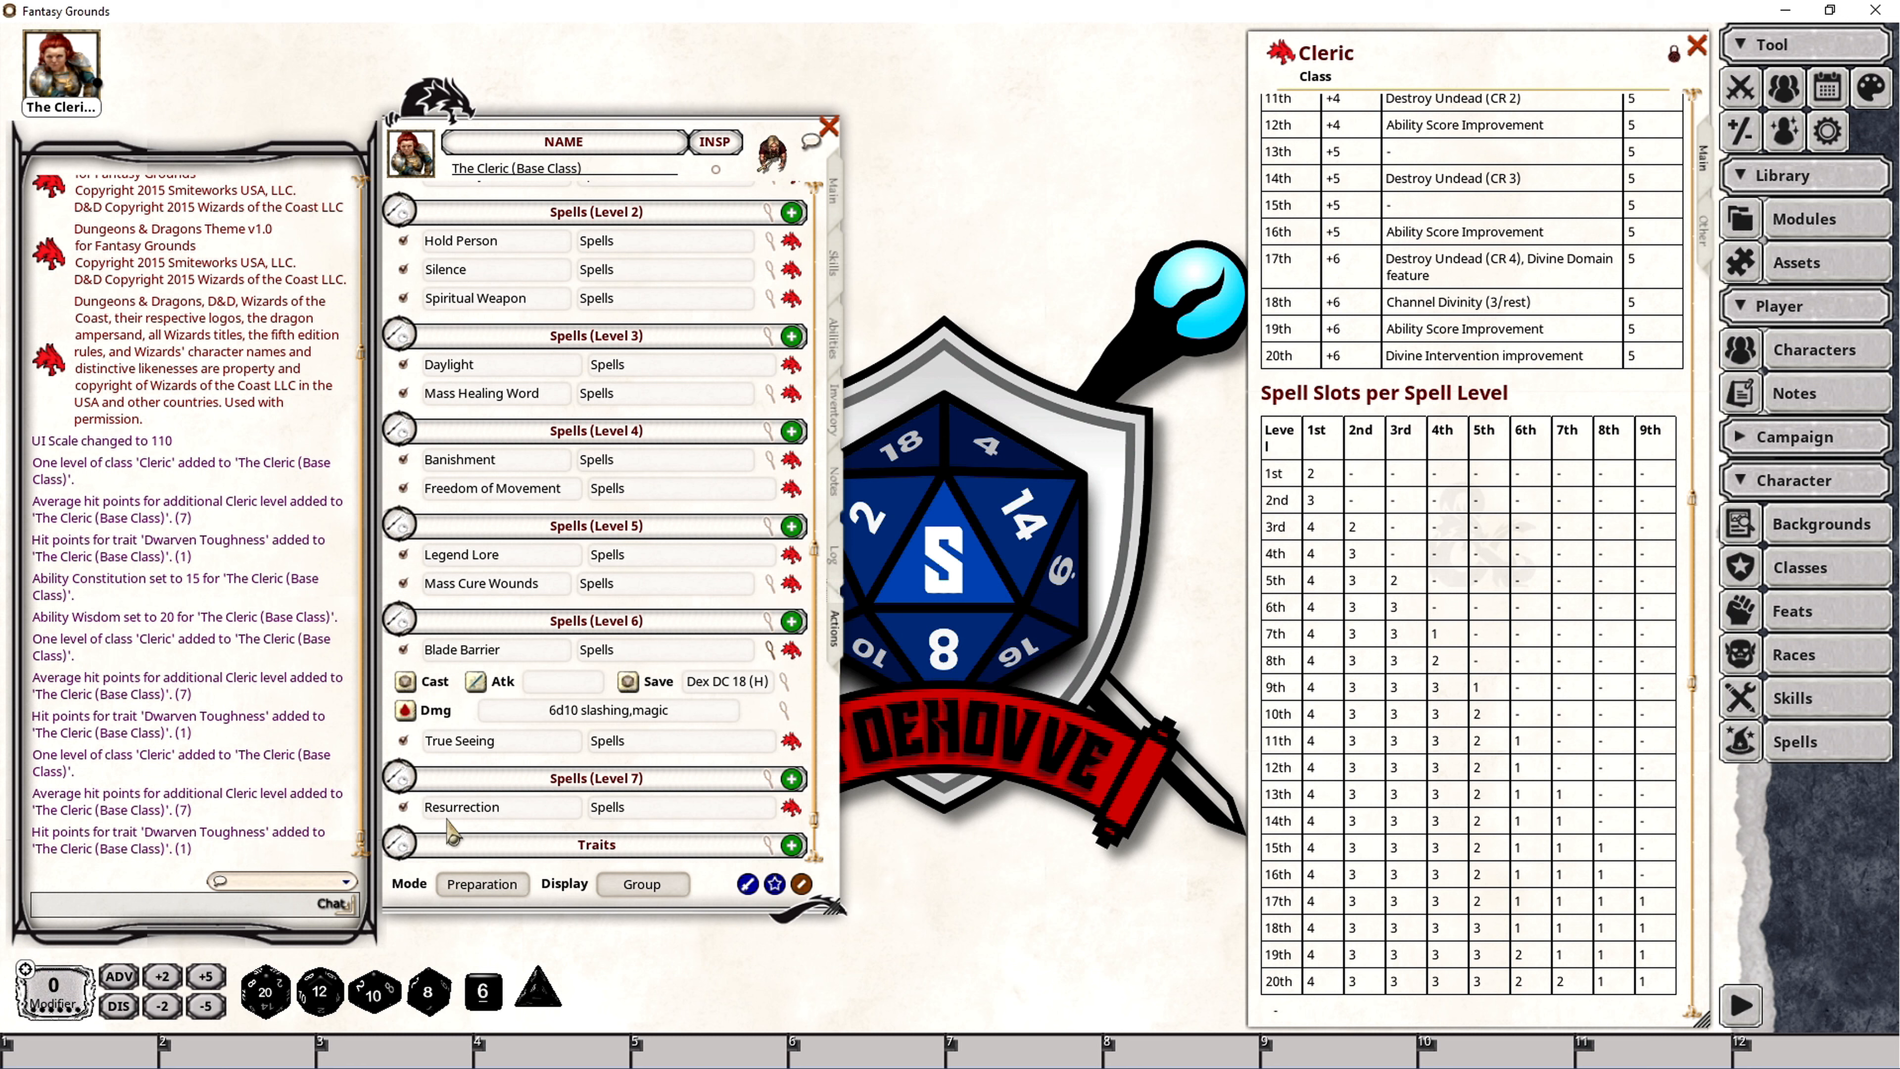
pyautogui.click(483, 884)
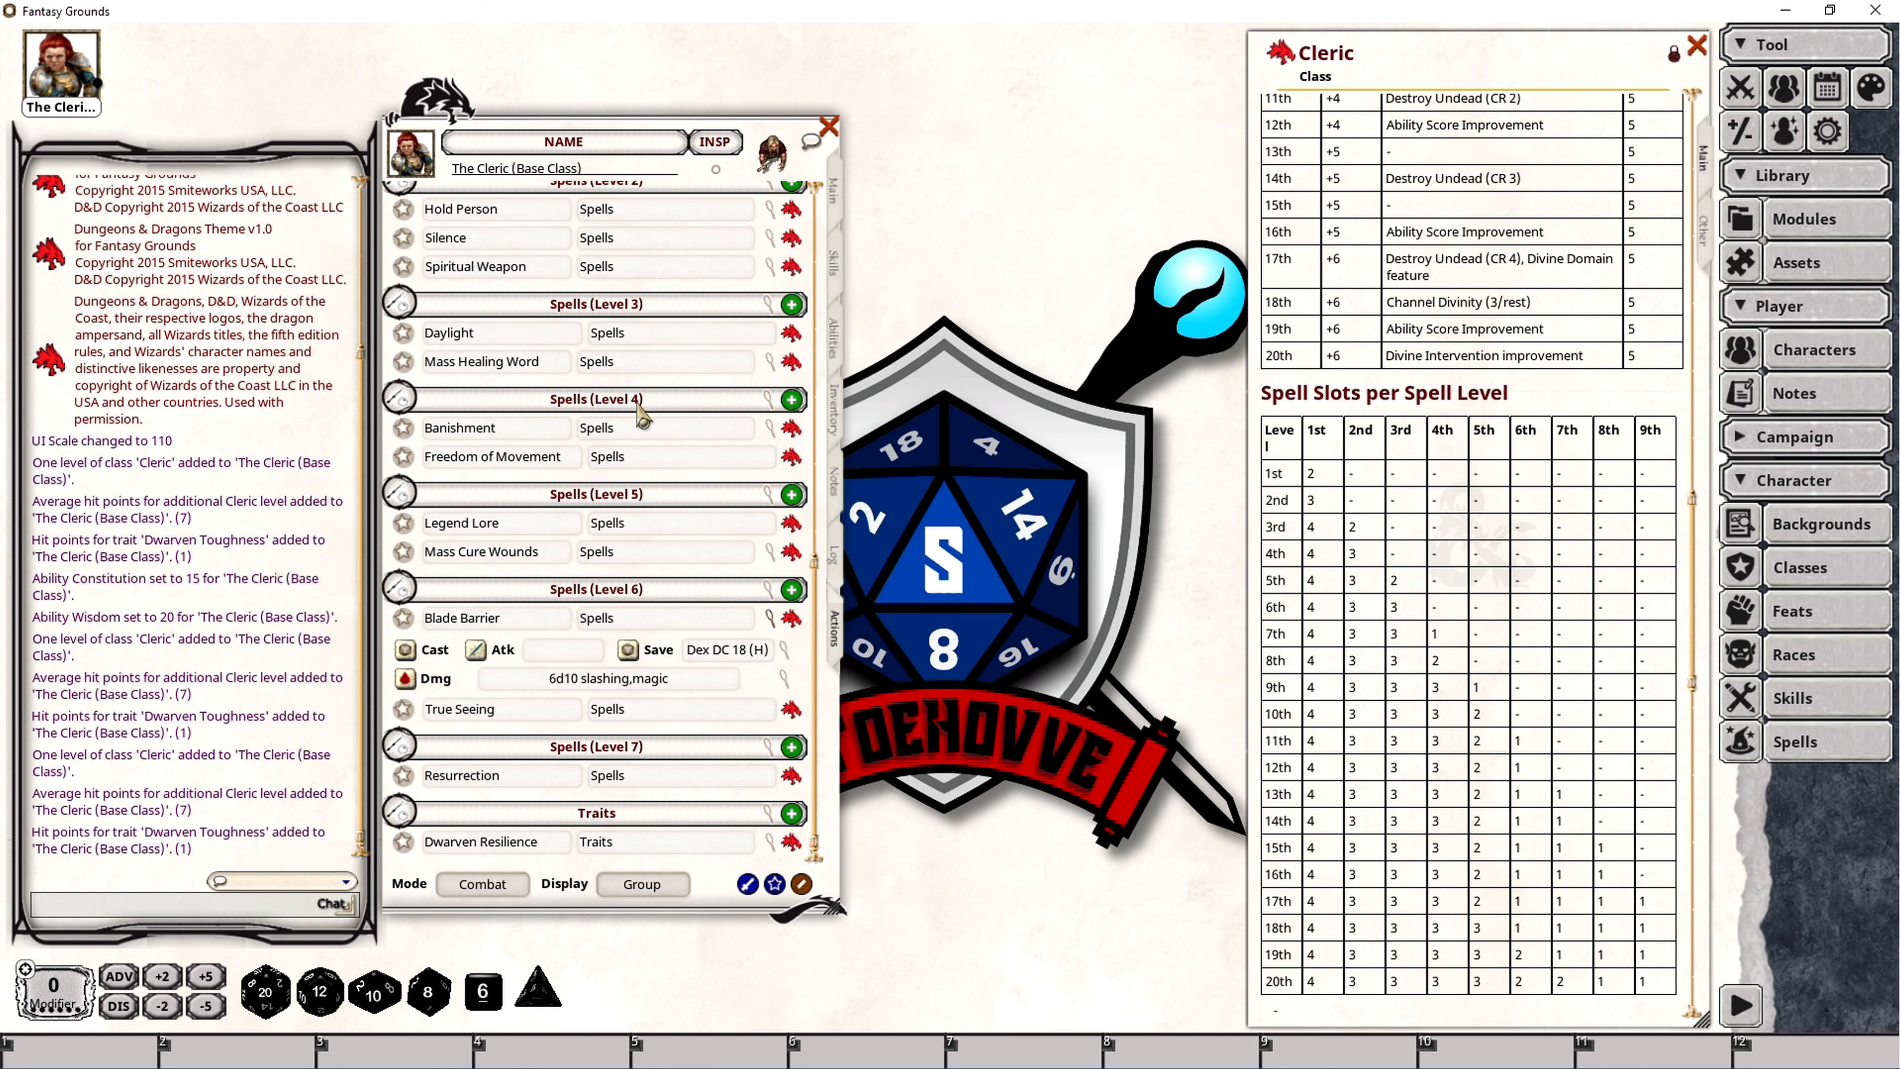
pyautogui.click(833, 191)
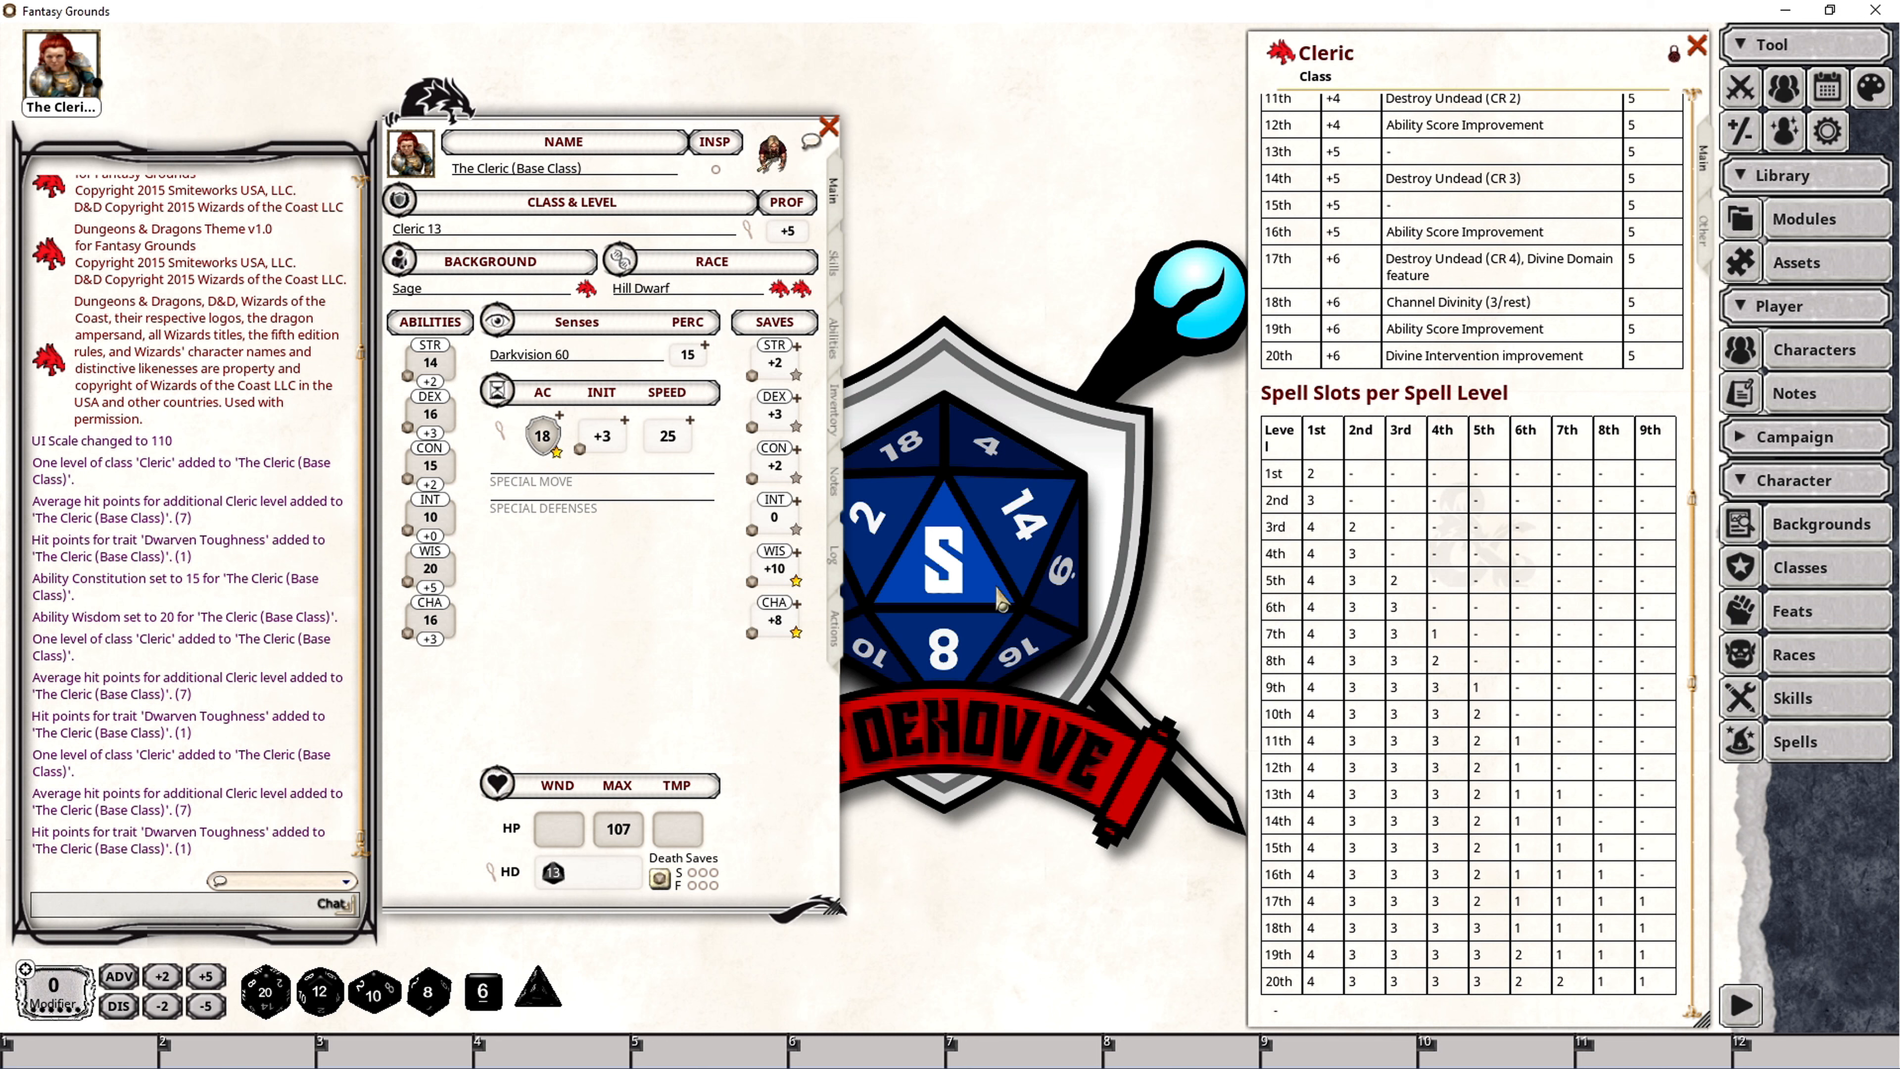
# Level the character up to Cleric 14, adding Fire Storm to the Level 7 spells and marking it as prepared.
pyautogui.click(747, 227)
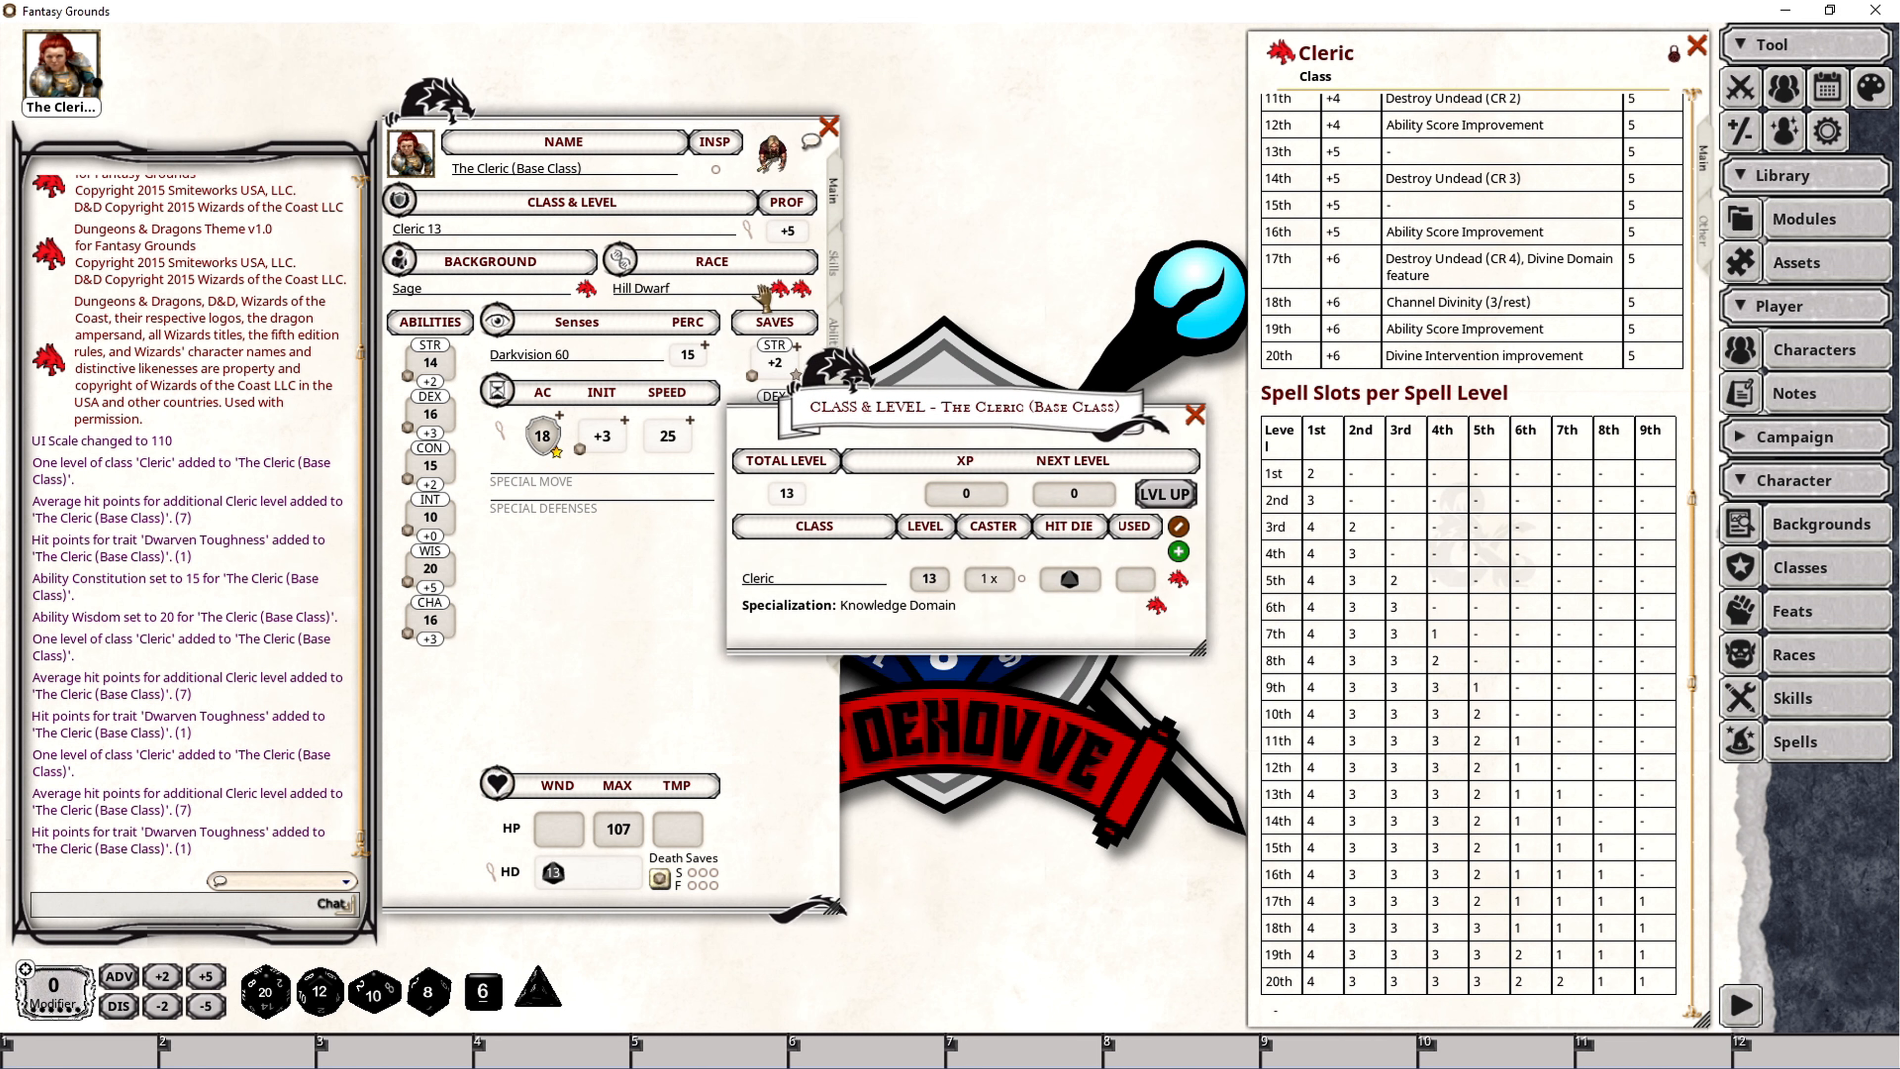
pyautogui.click(1161, 495)
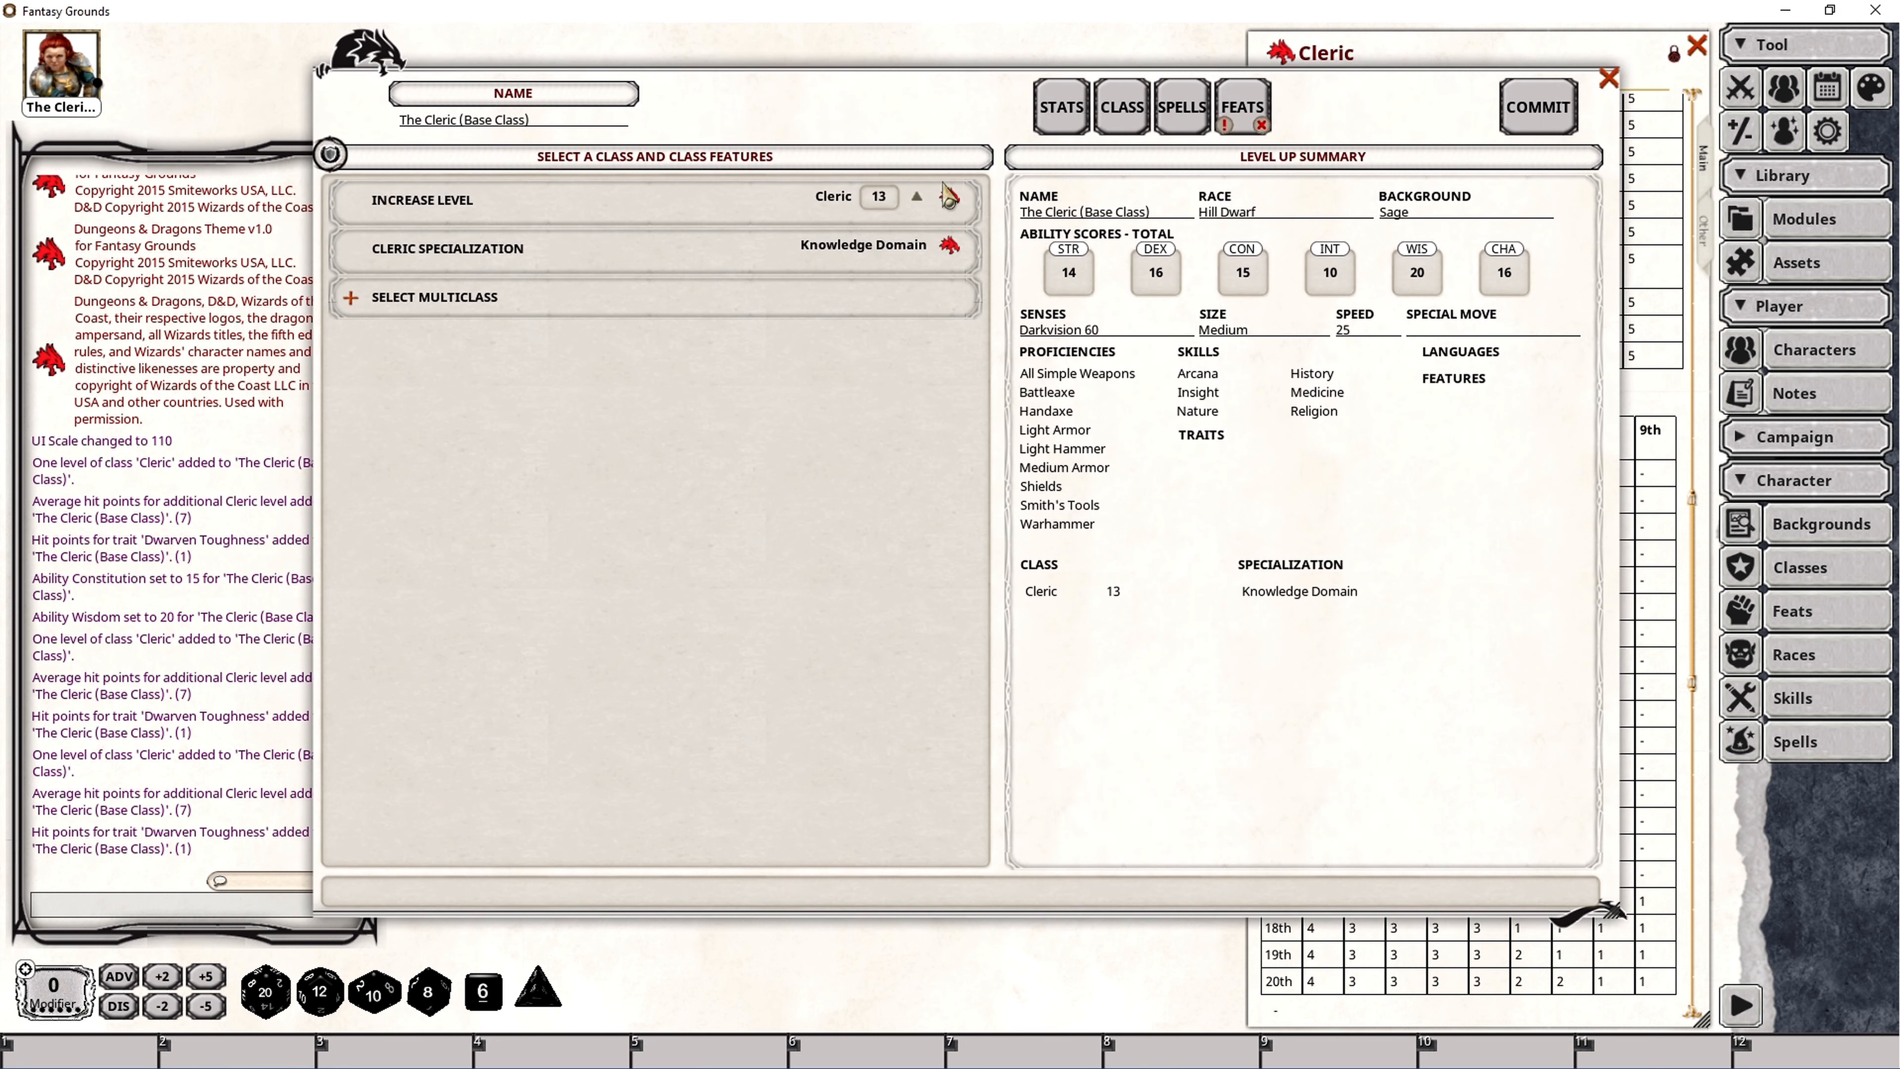
pyautogui.click(1168, 111)
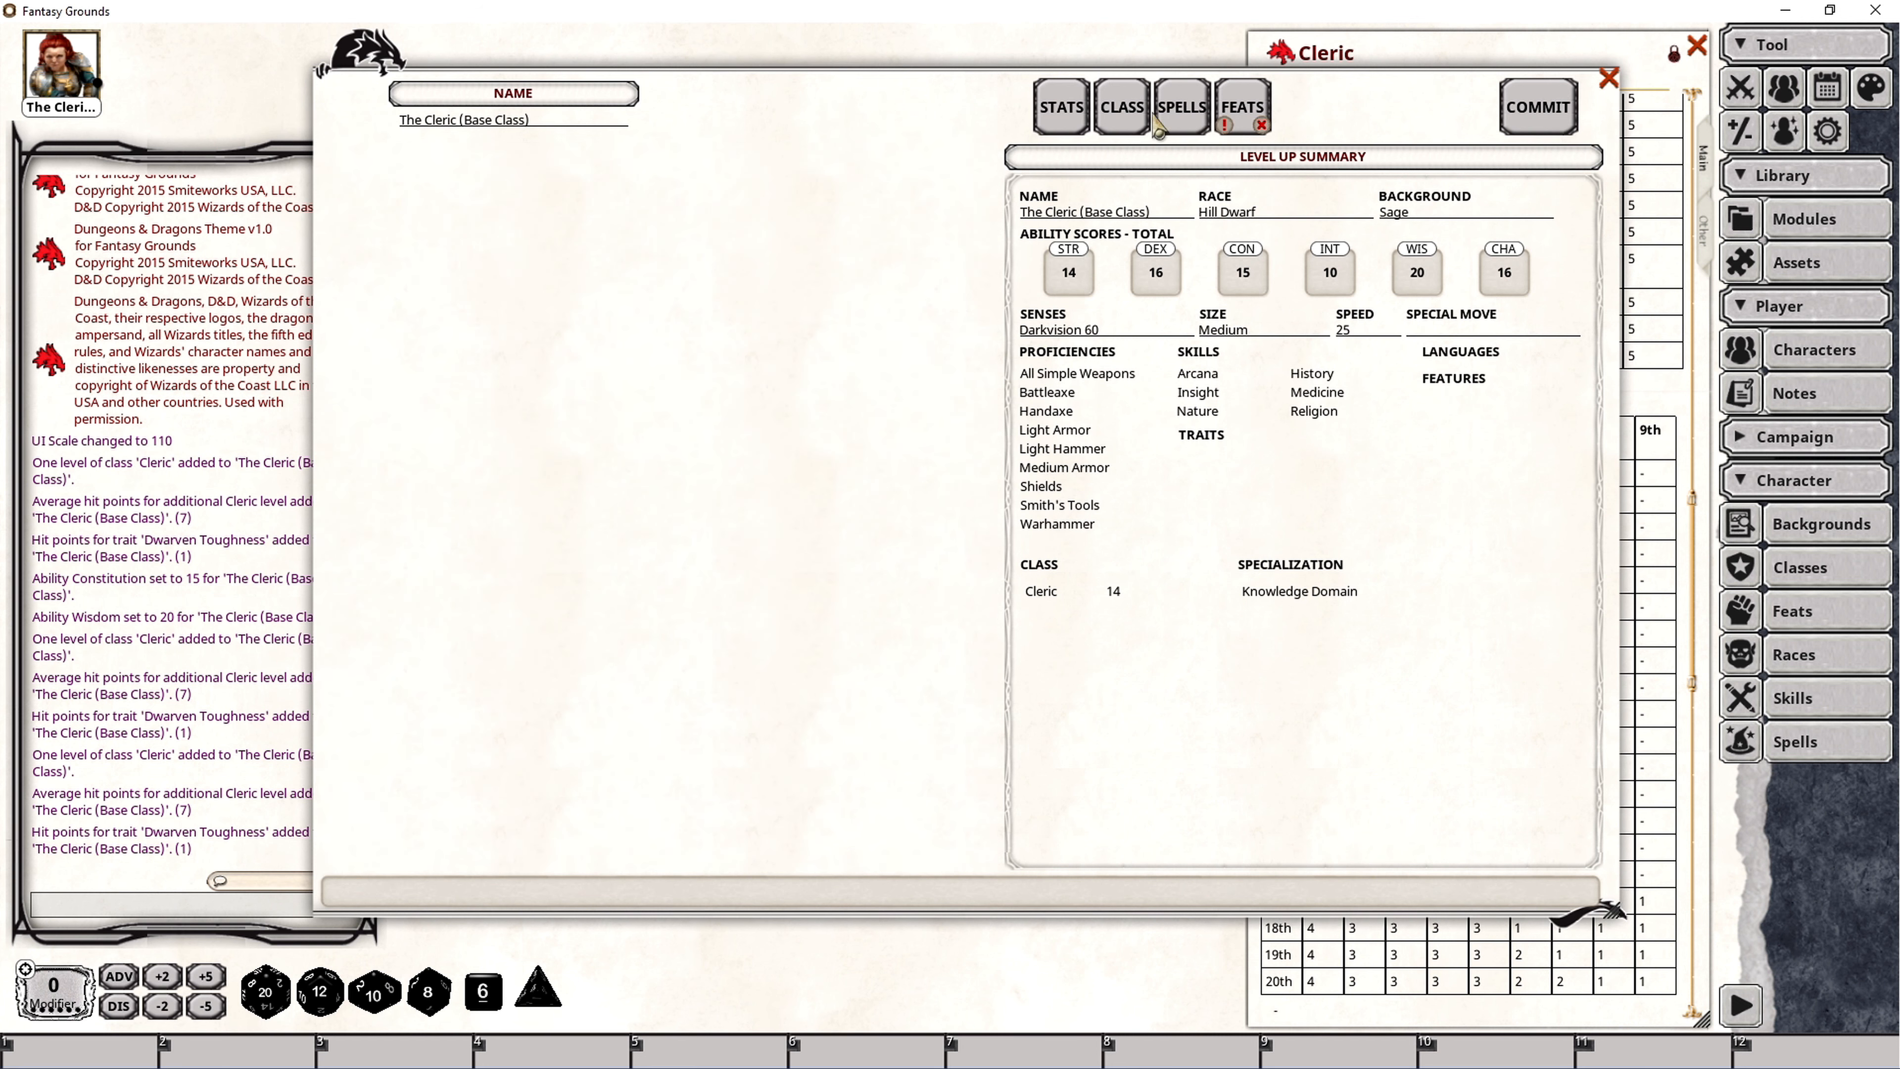
pyautogui.click(688, 231)
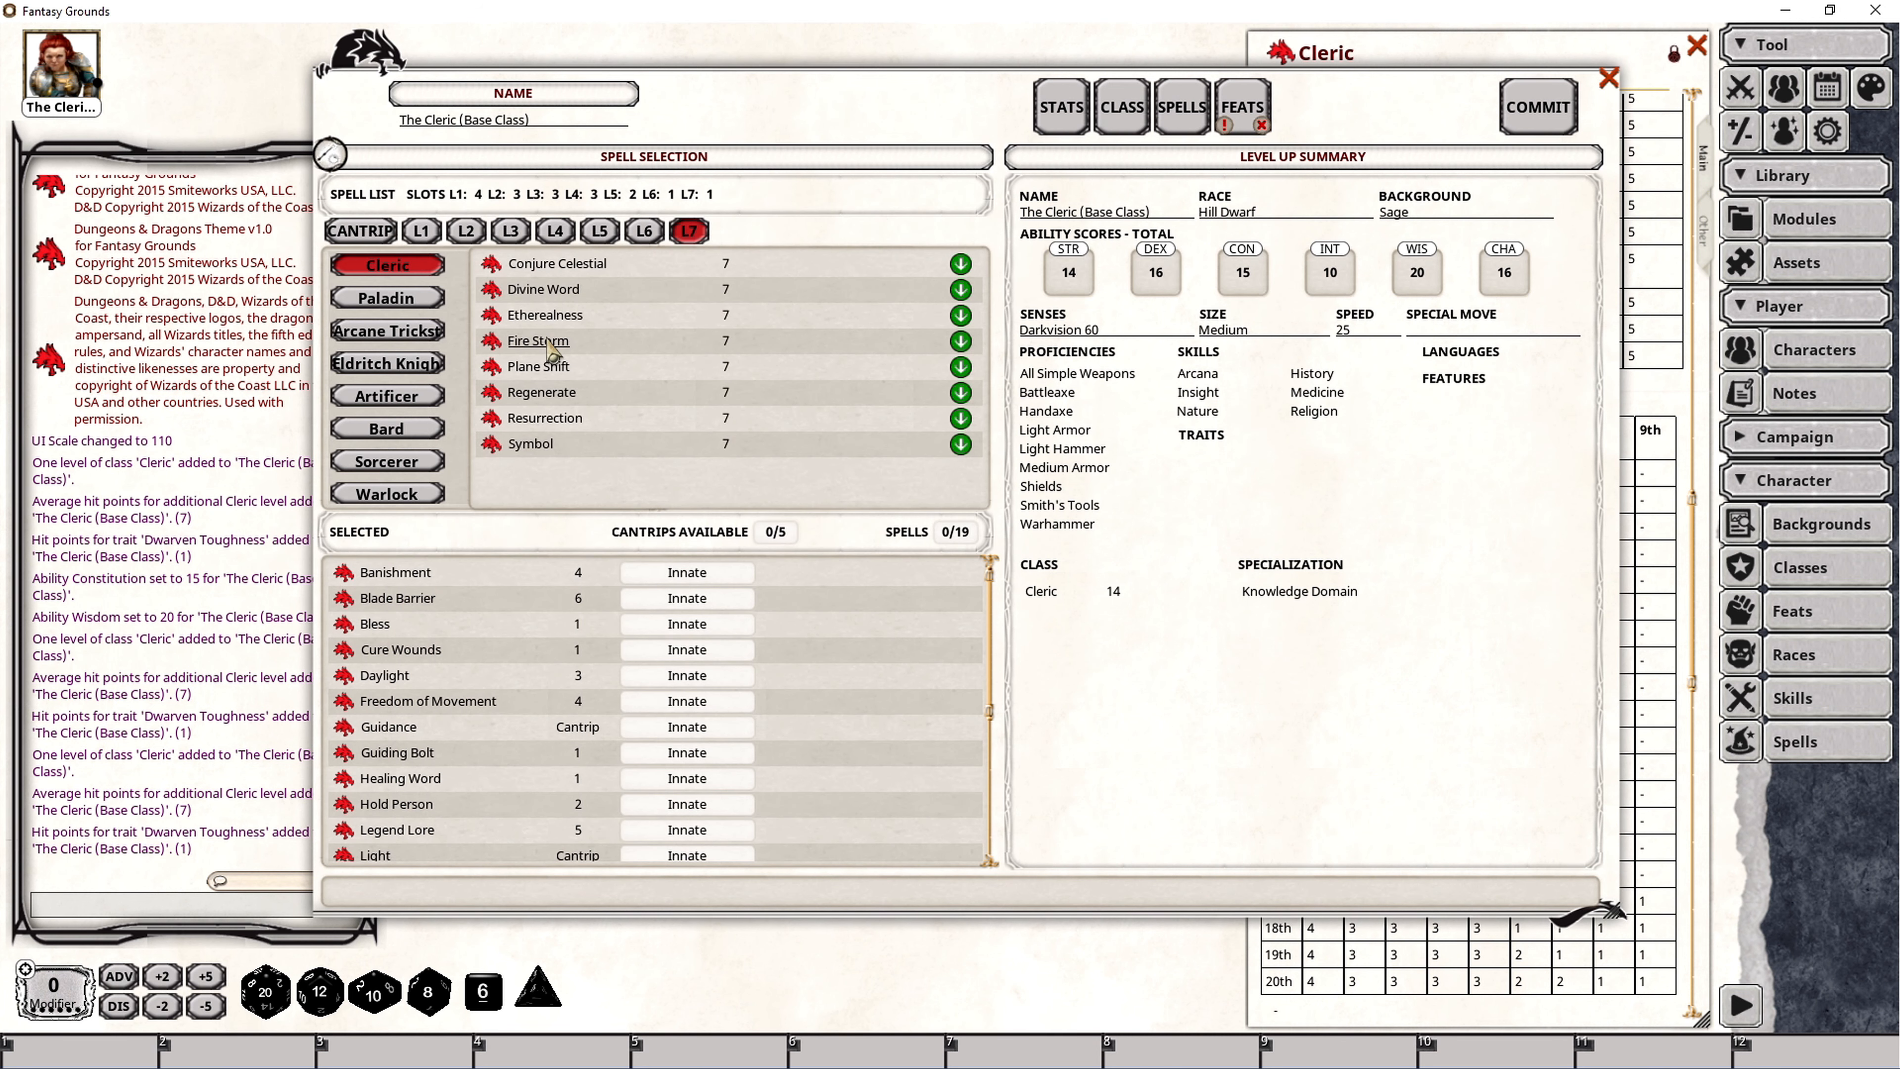
pyautogui.click(1537, 106)
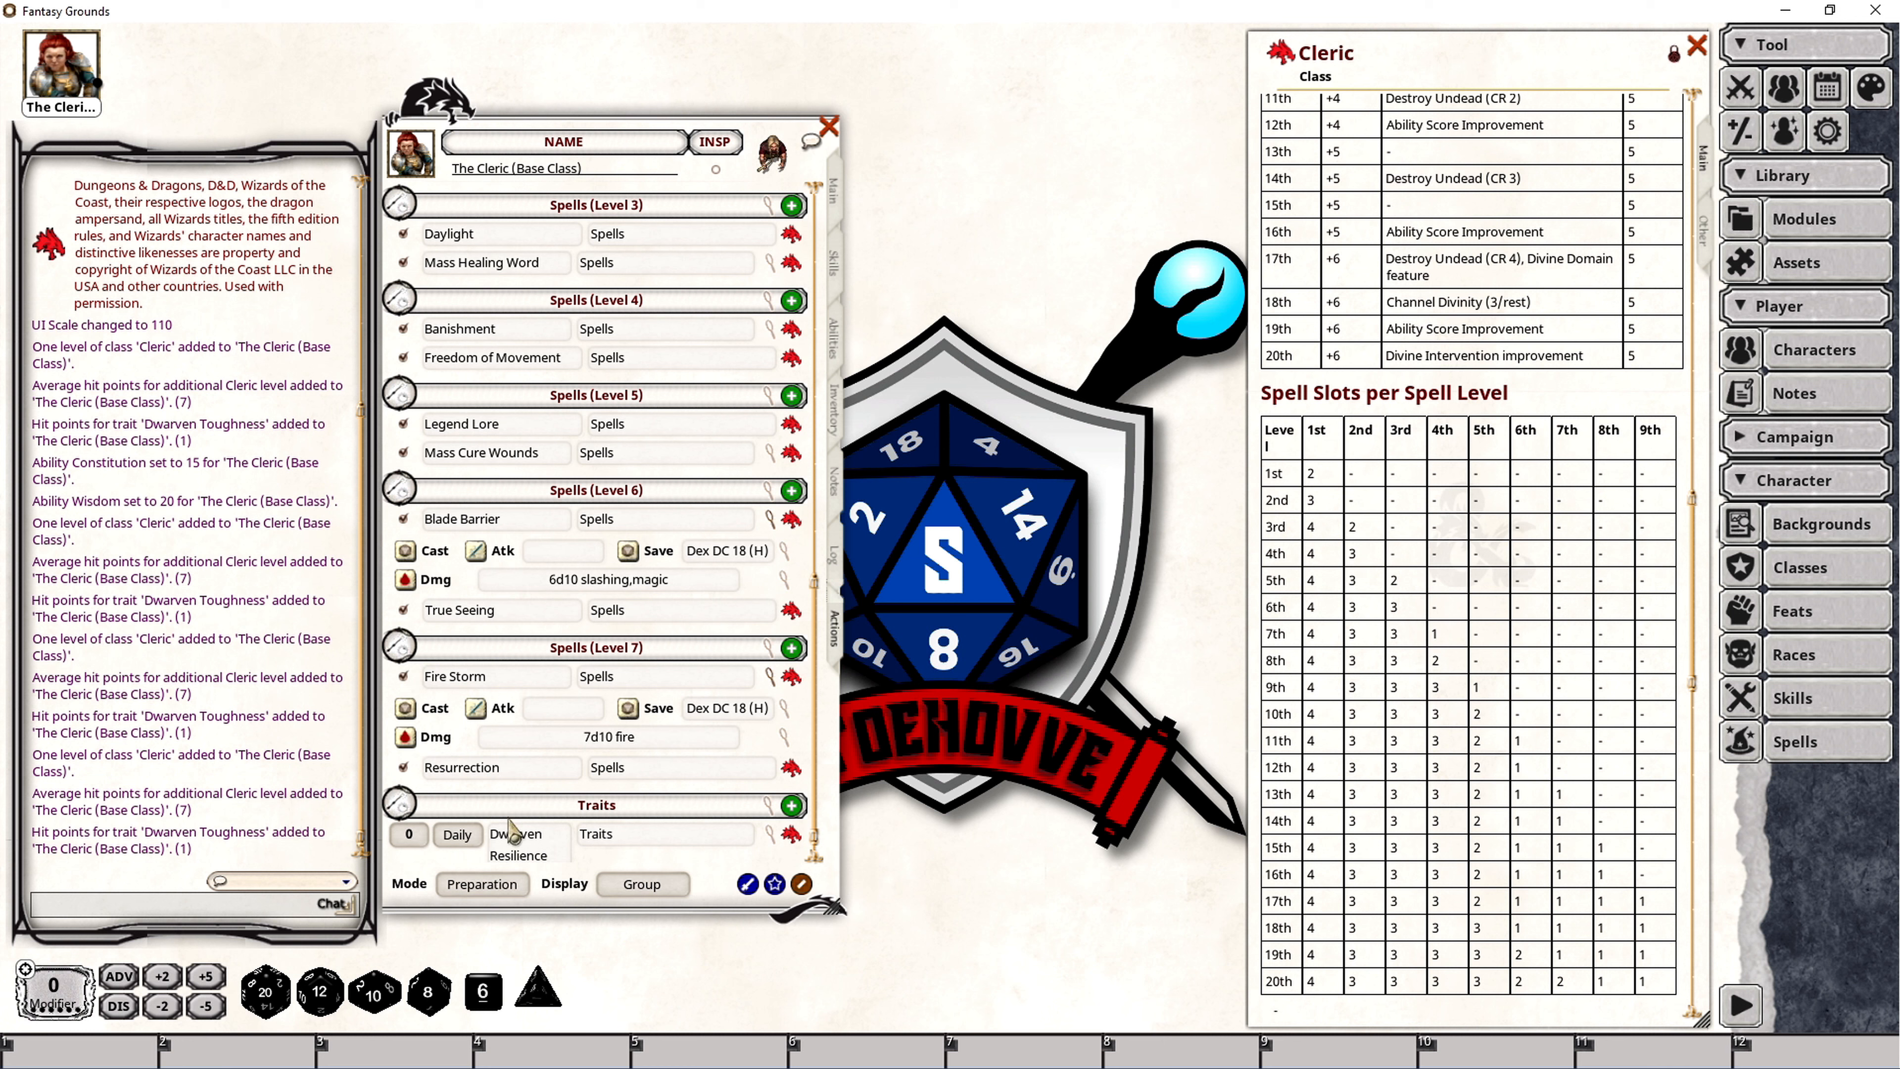
pyautogui.scroll(-3, 516, 823)
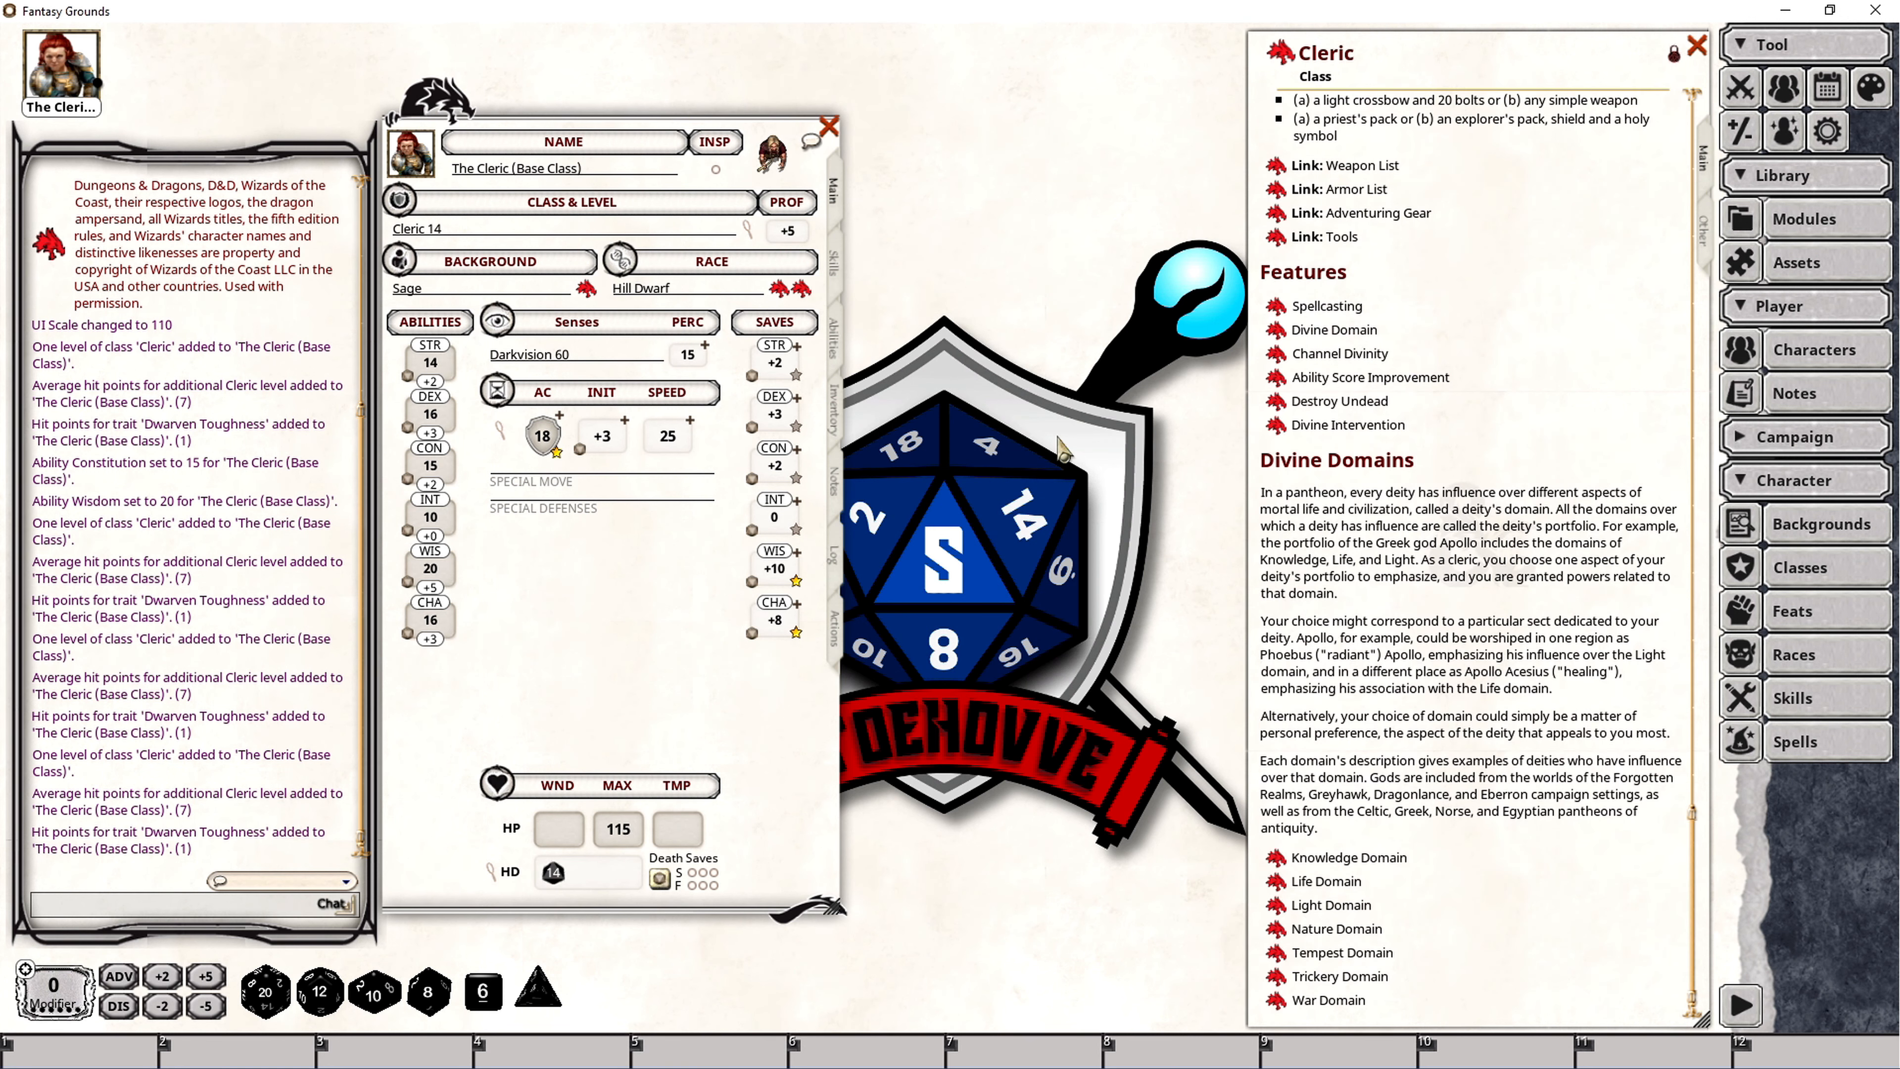
# Open the Cleric Spells list from the class's Spellcasting feature and collapse the Cantrips, Level 1 and Level 2 groups.
pyautogui.click(1275, 306)
pyautogui.click(906, 199)
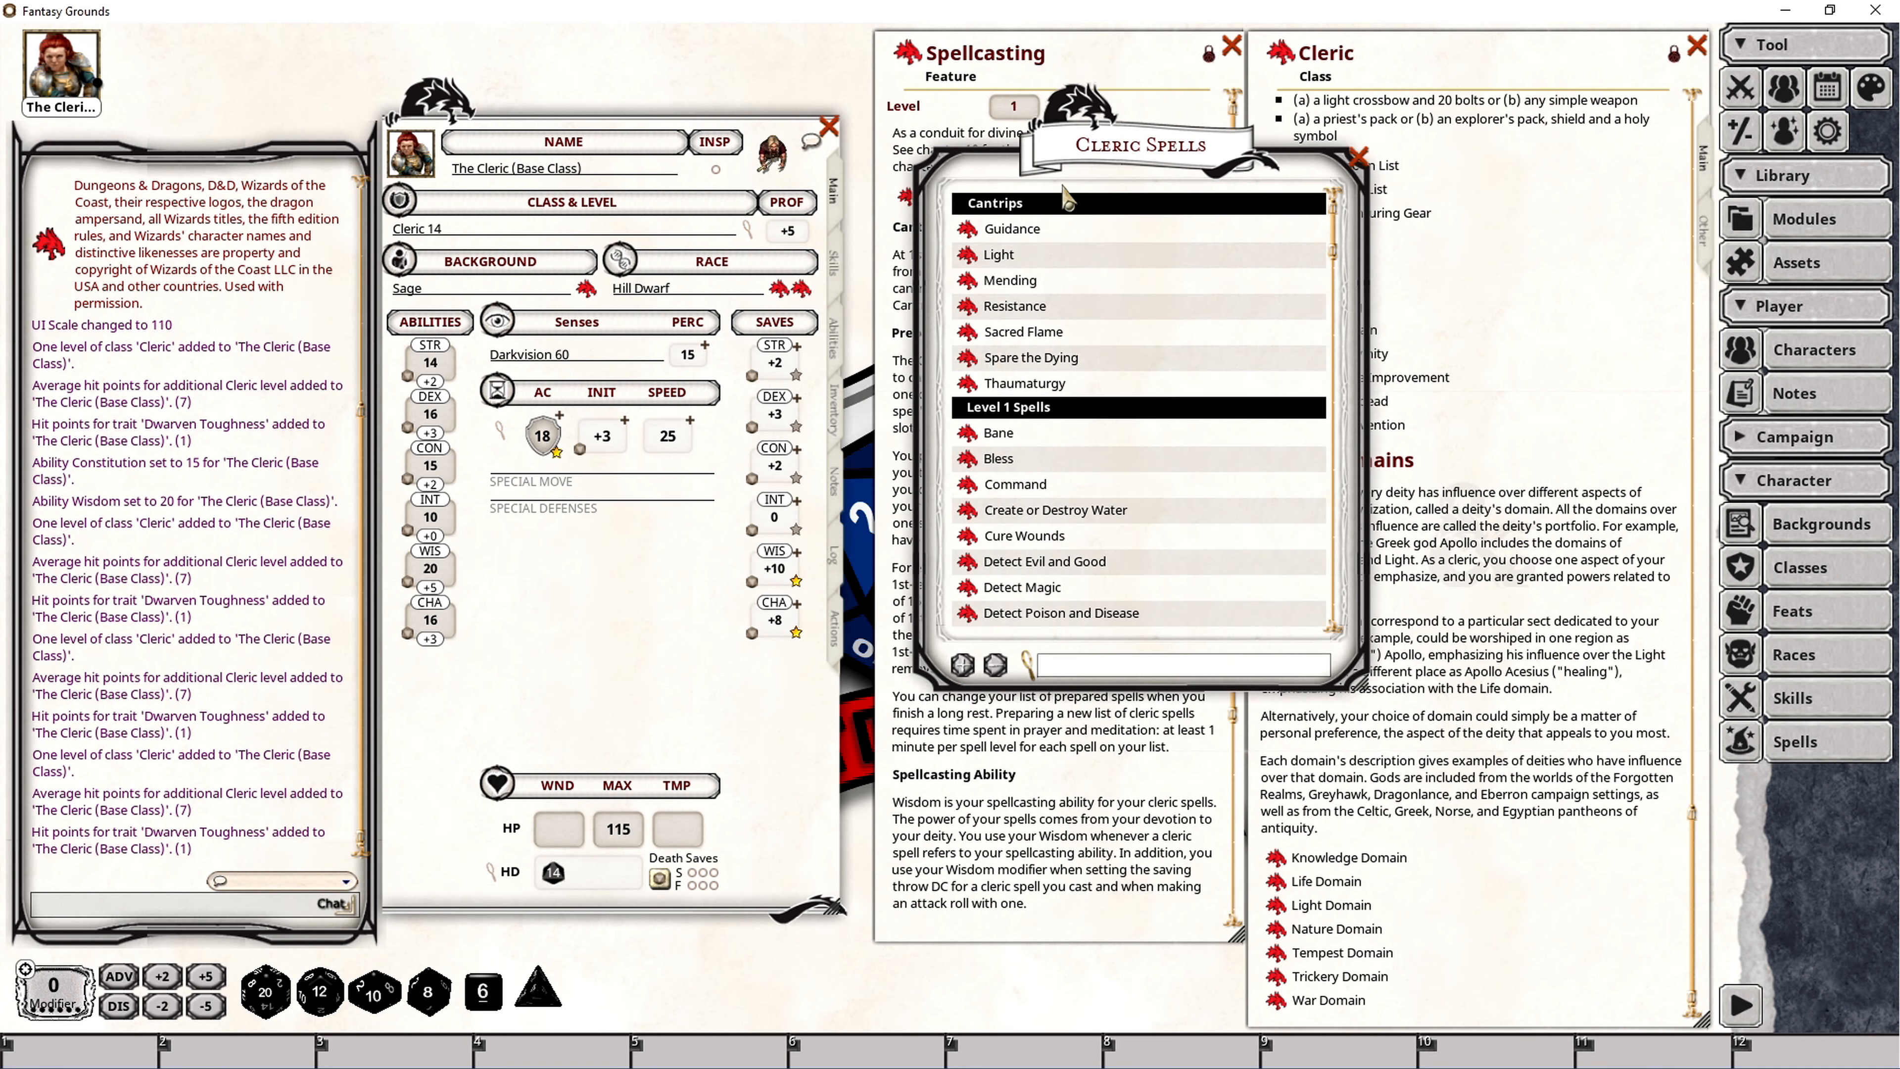
pyautogui.moveTo(1074, 166); pyautogui.dragTo(1033, 179)
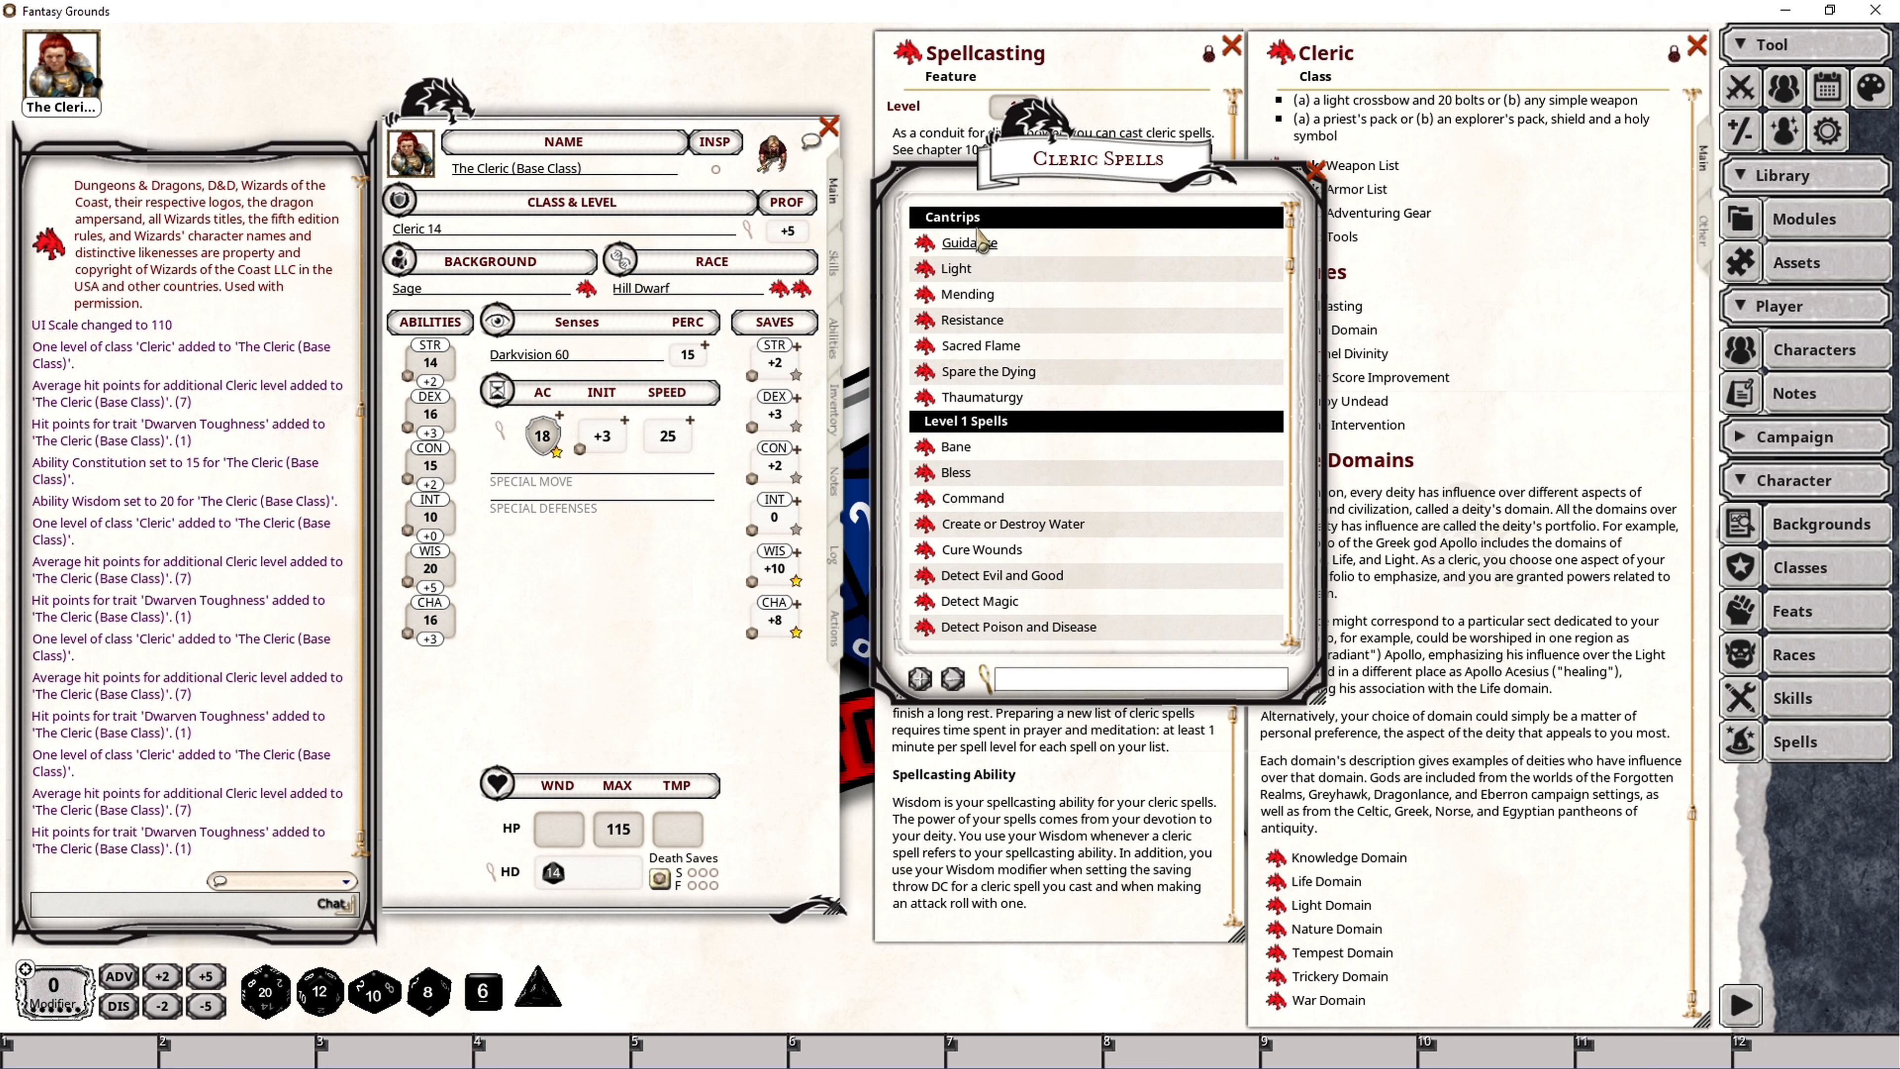
pyautogui.click(963, 217)
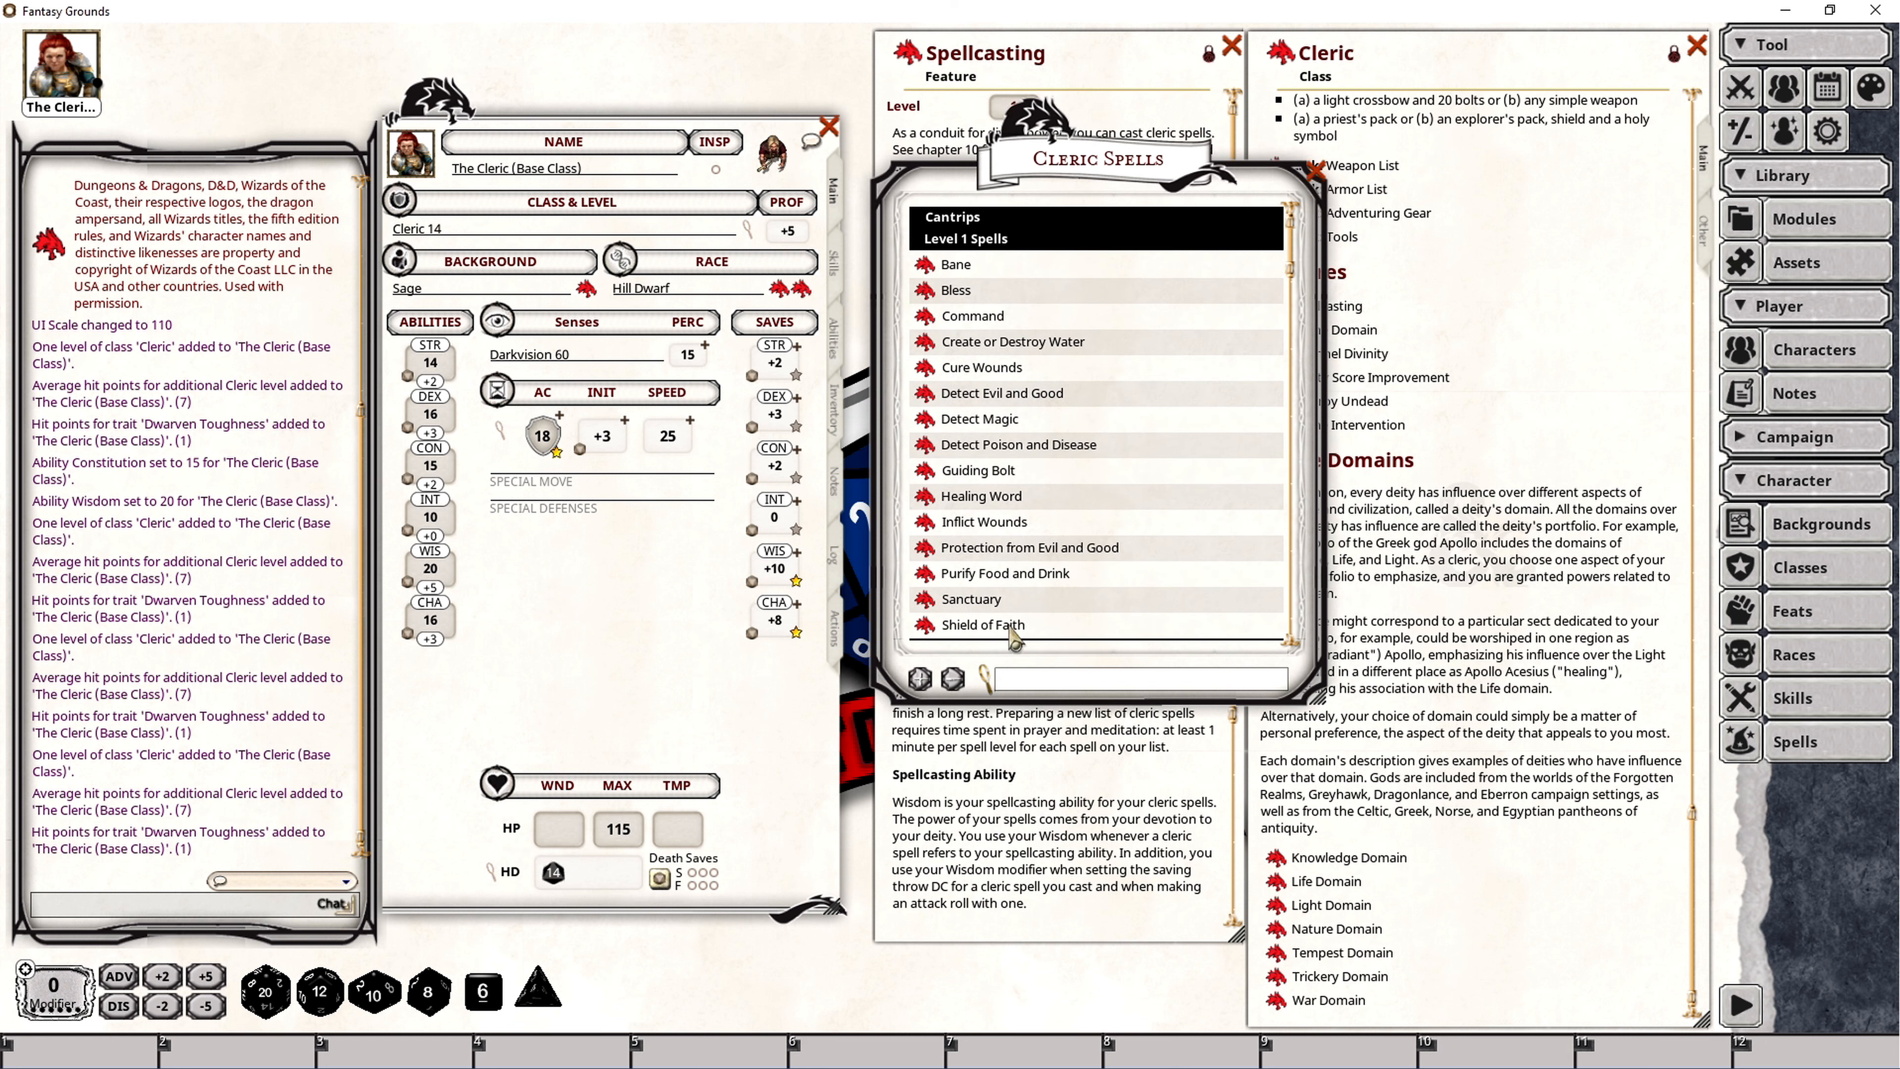
pyautogui.click(984, 238)
pyautogui.click(987, 260)
pyautogui.scroll(-3, 1001, 311)
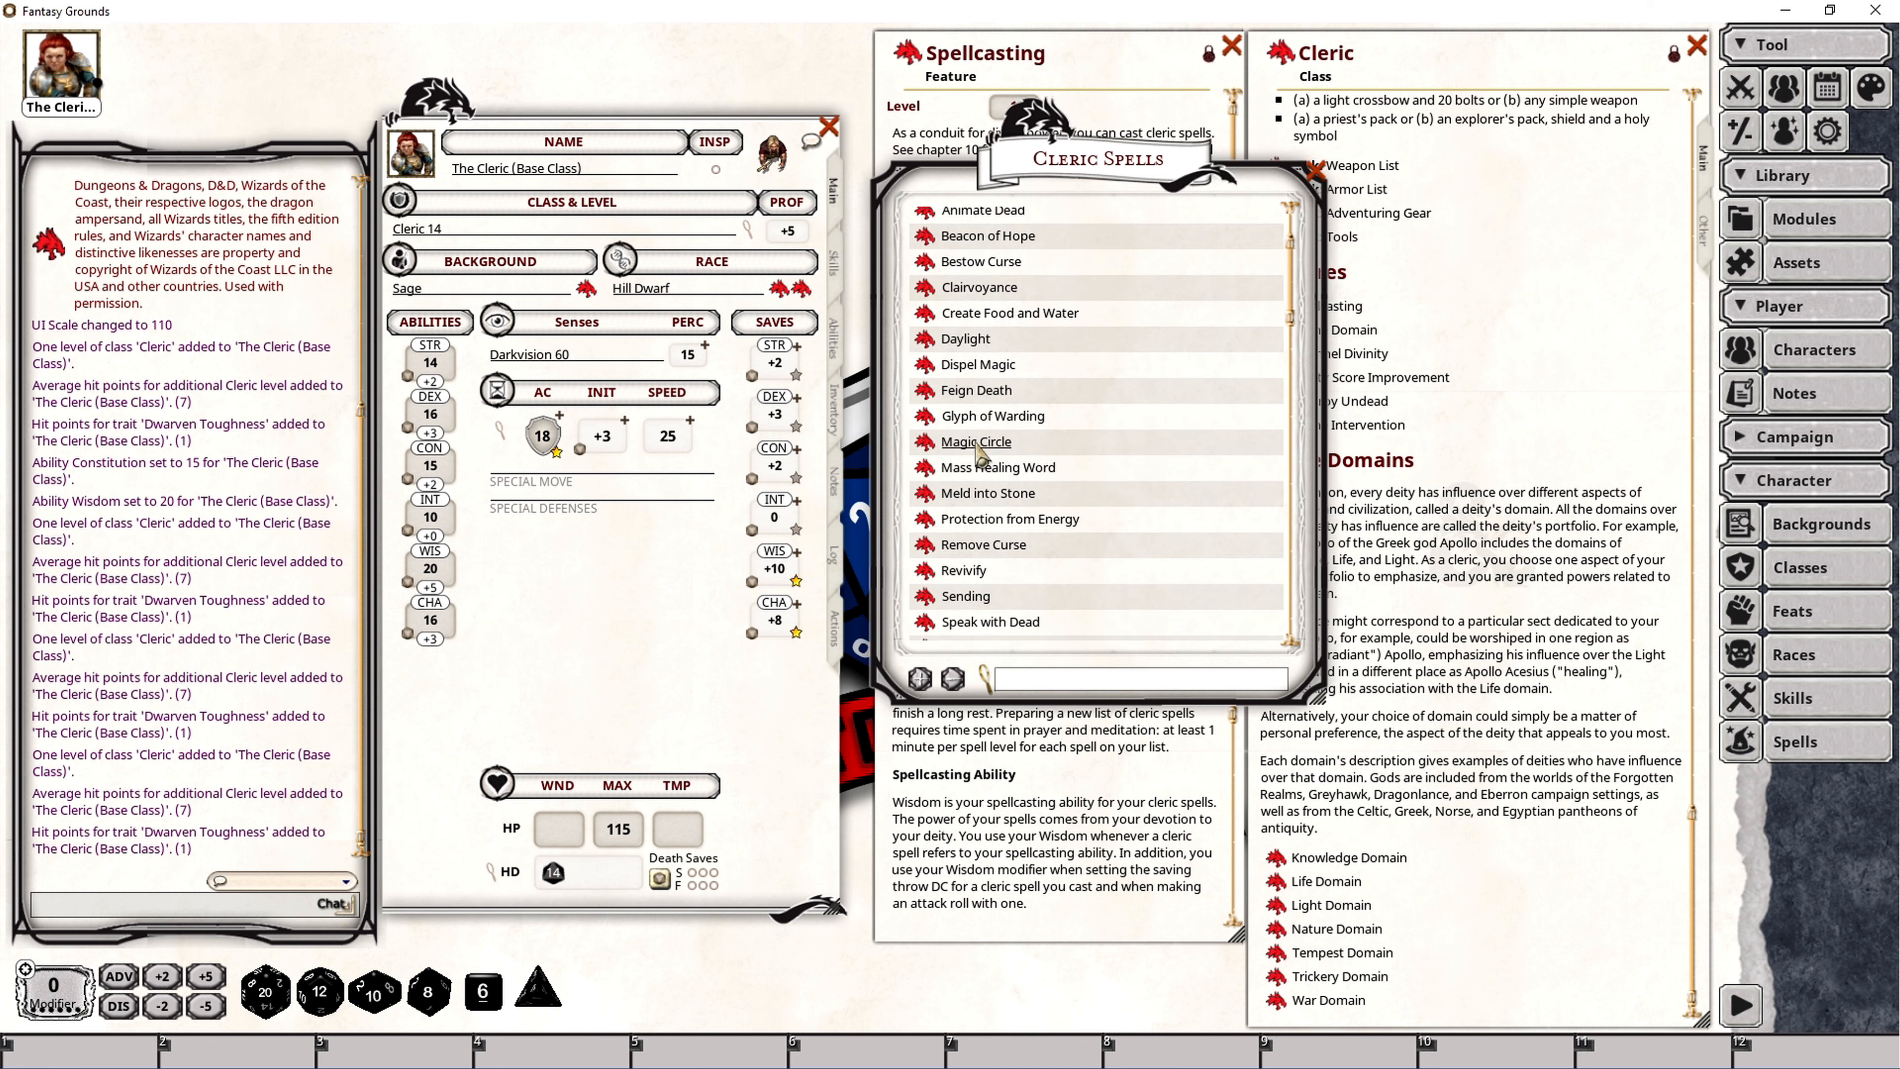
pyautogui.scroll(3, 998, 449)
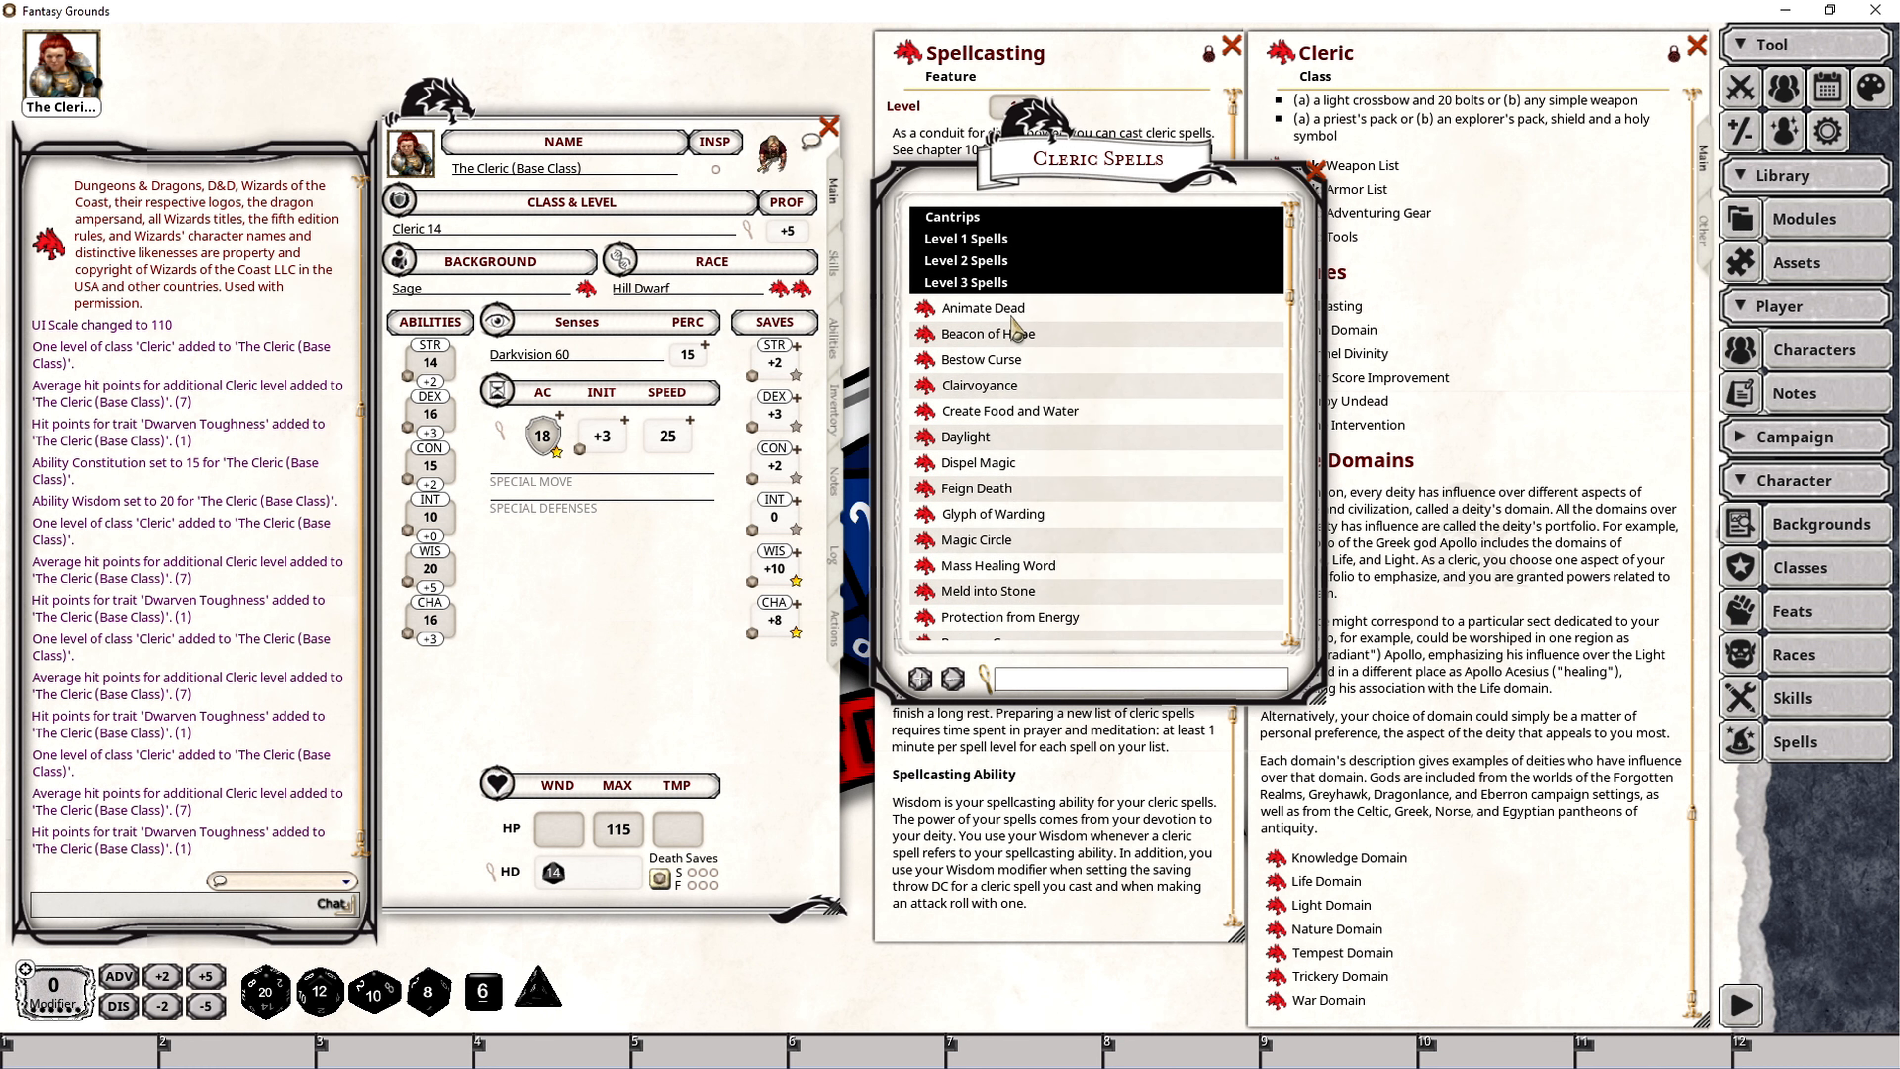
# Collapse the Level 3 through Level 6 groups in Cleric Spells and examine the Level 7 to Level 9 spells.
pyautogui.click(992, 289)
pyautogui.scroll(-3, 987, 292)
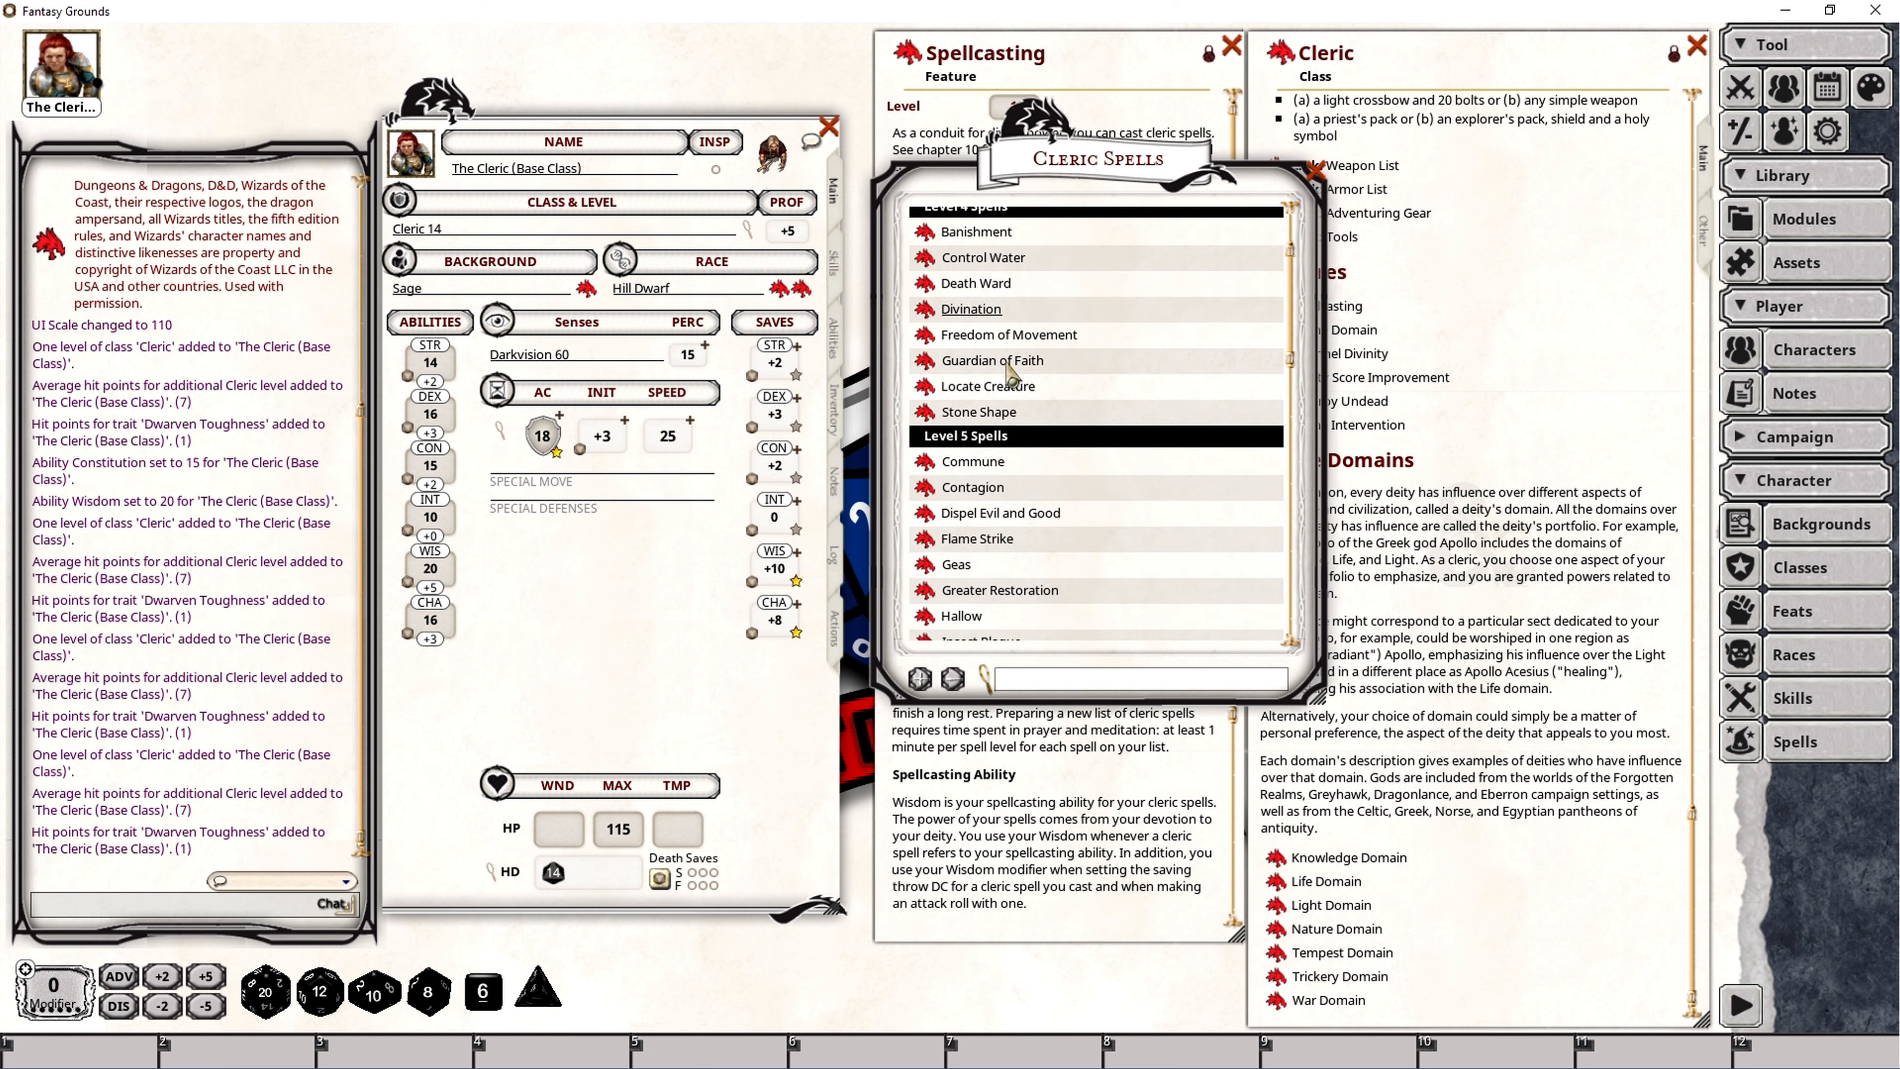
pyautogui.scroll(1, 986, 287)
pyautogui.click(969, 242)
pyautogui.click(979, 261)
pyautogui.scroll(-1, 1037, 408)
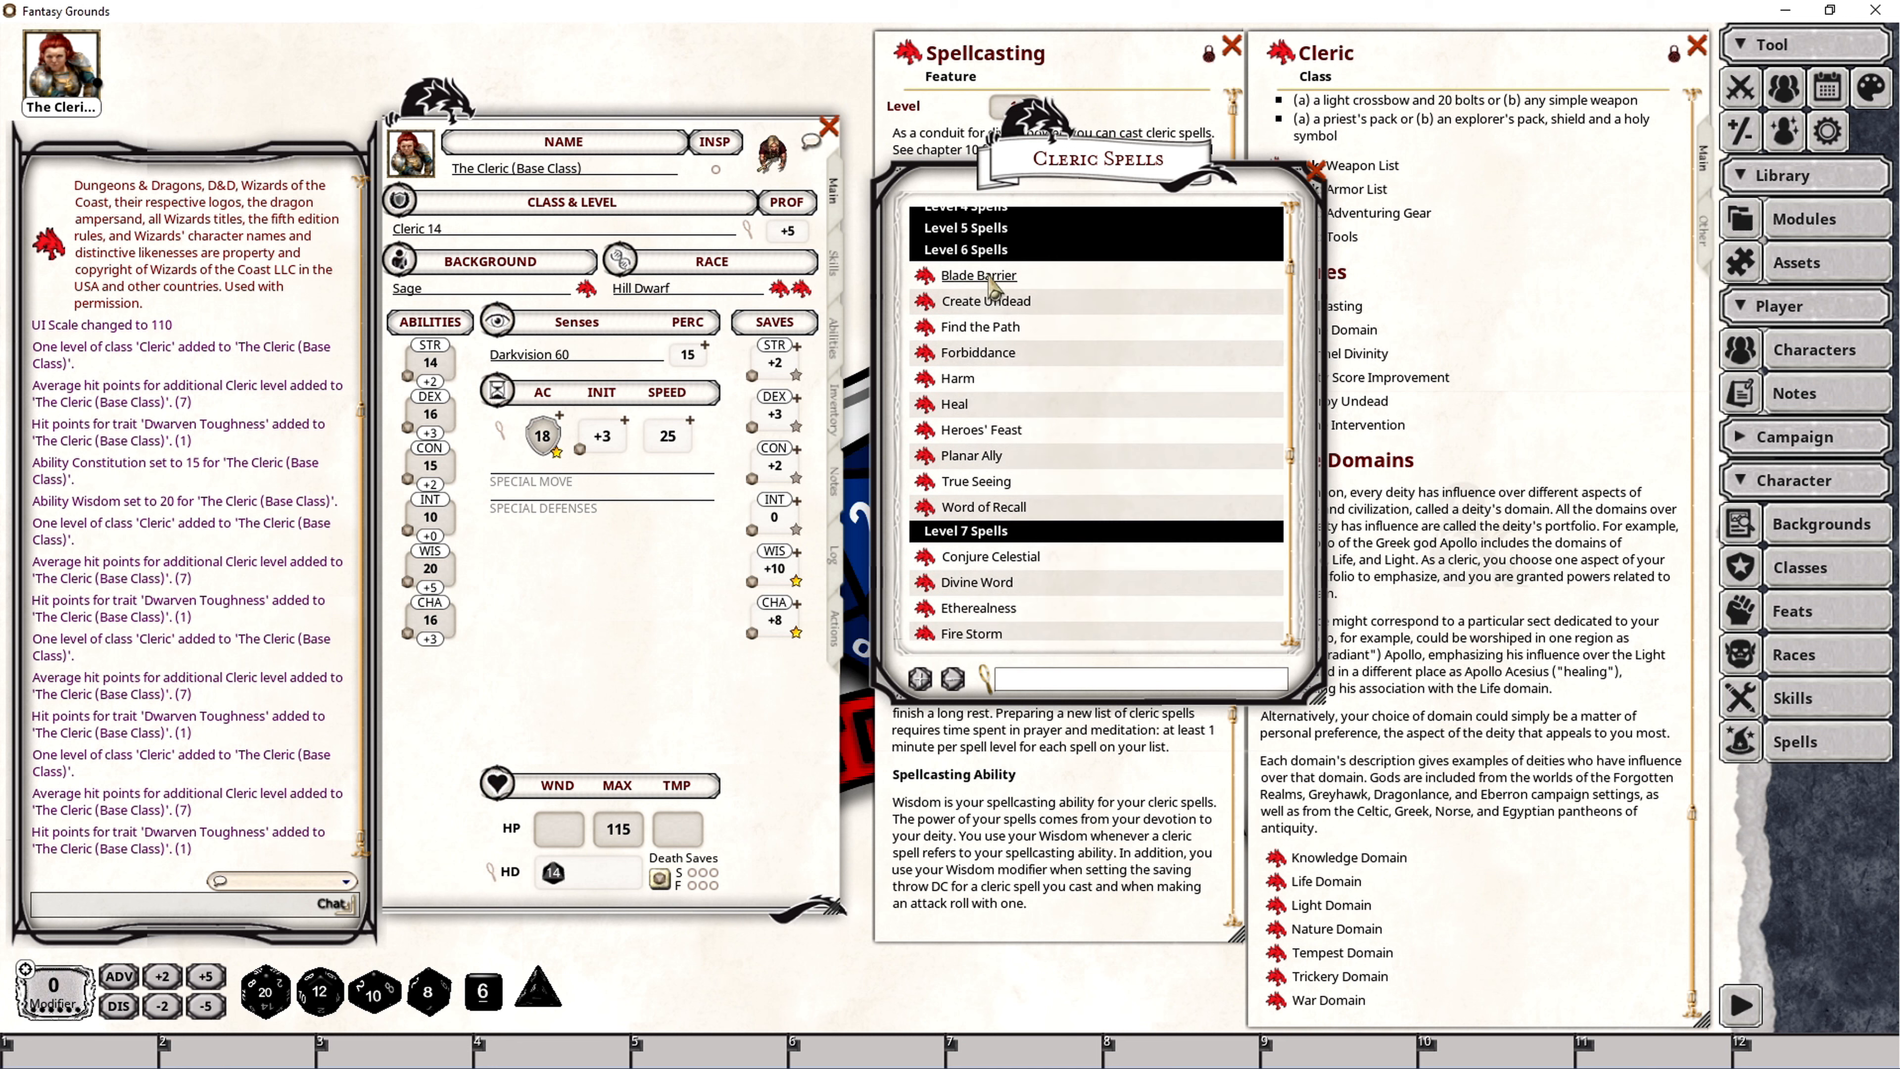
pyautogui.click(993, 251)
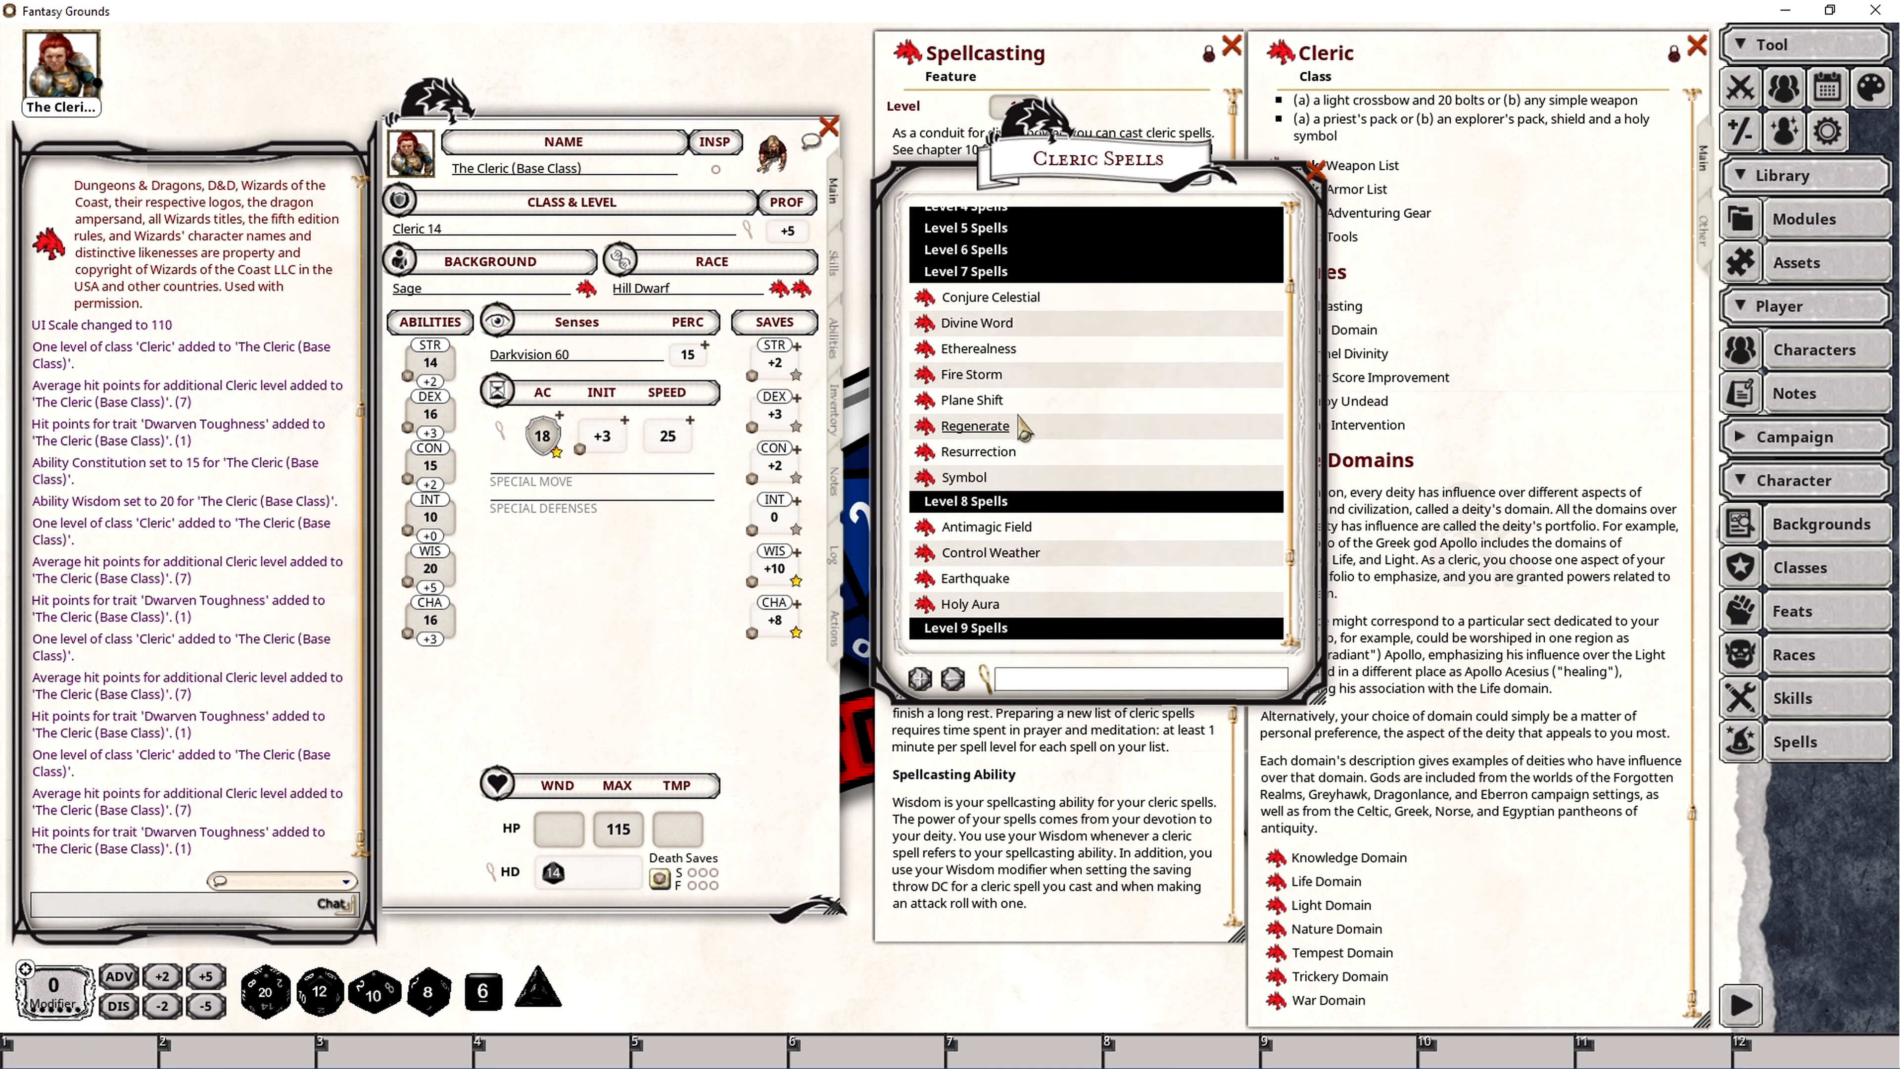
pyautogui.scroll(-1, 1023, 420)
pyautogui.scroll(-1, 1022, 411)
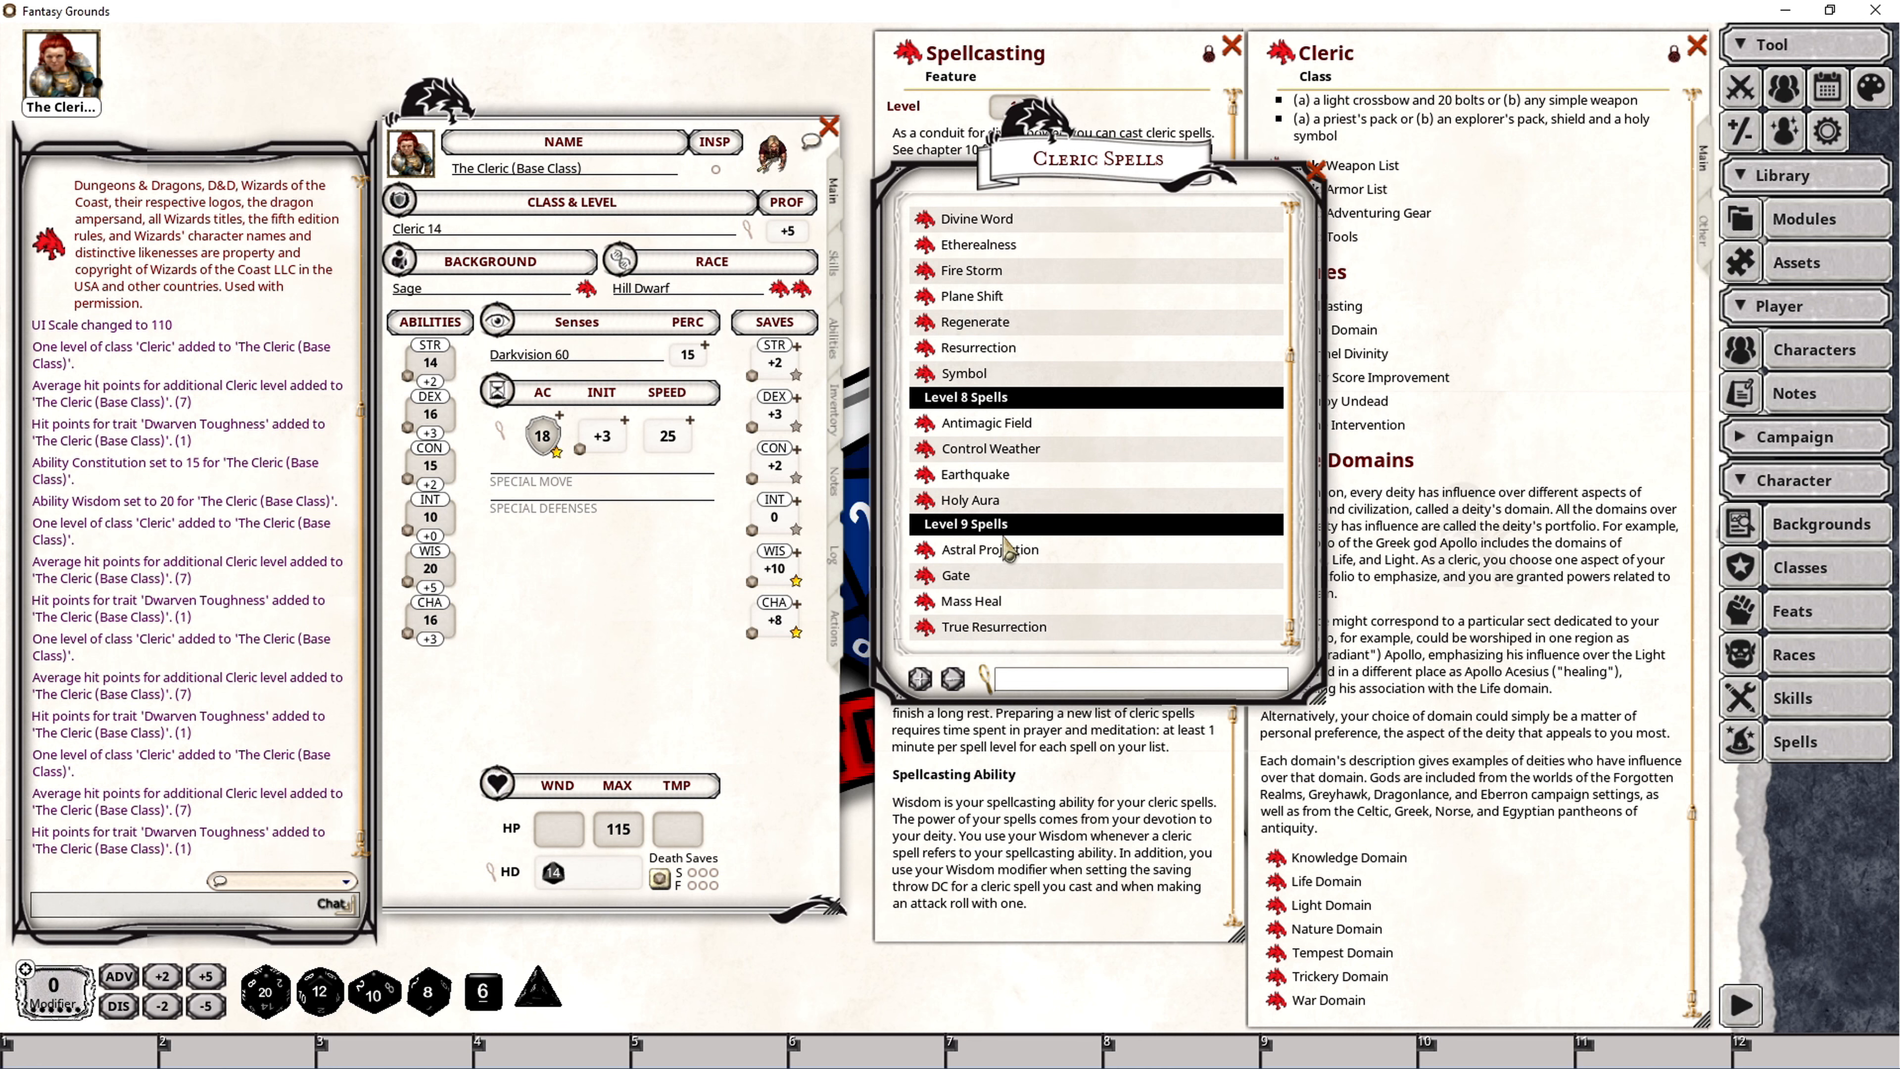
# Review the Spell Slots per Spell Level table in the Cleric class description against the high-level entries in Cleric Spells.
pyautogui.click(1550, 553)
pyautogui.scroll(10, 1686, 663)
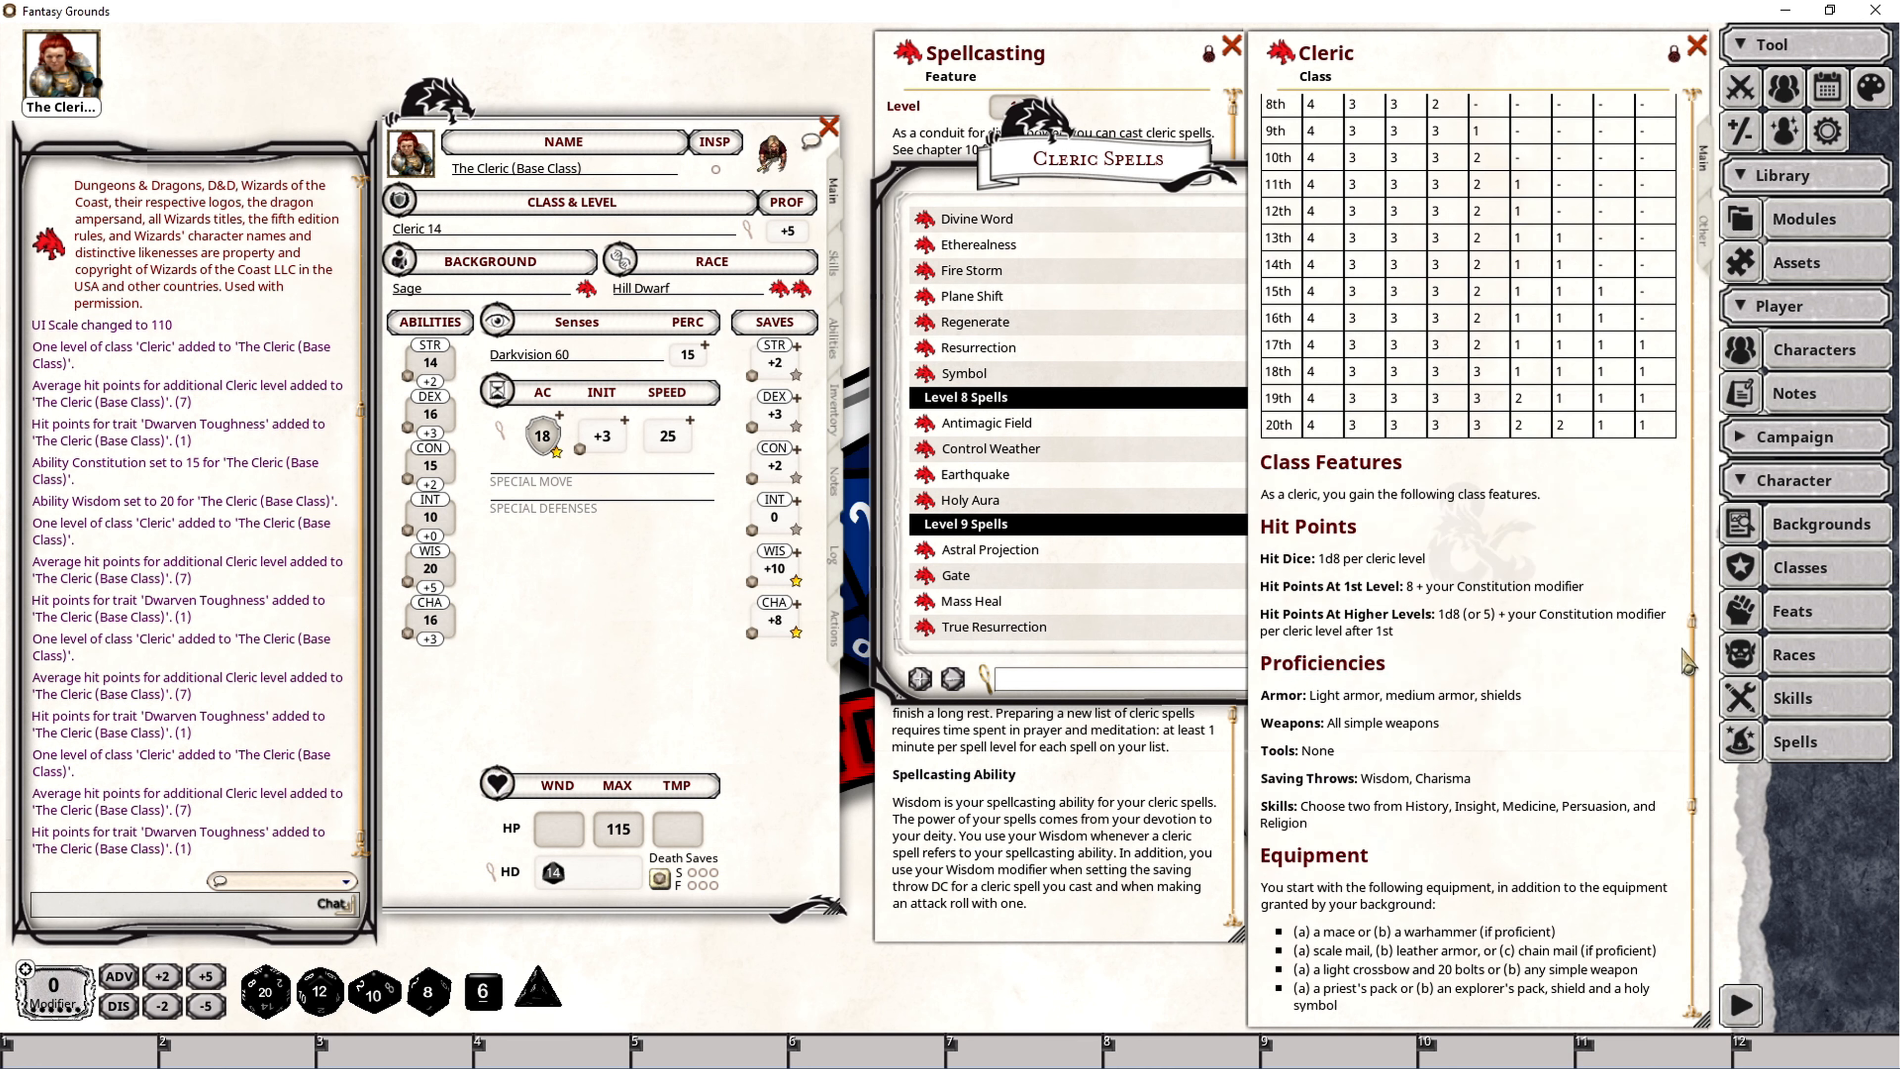
pyautogui.scroll(5, 1686, 662)
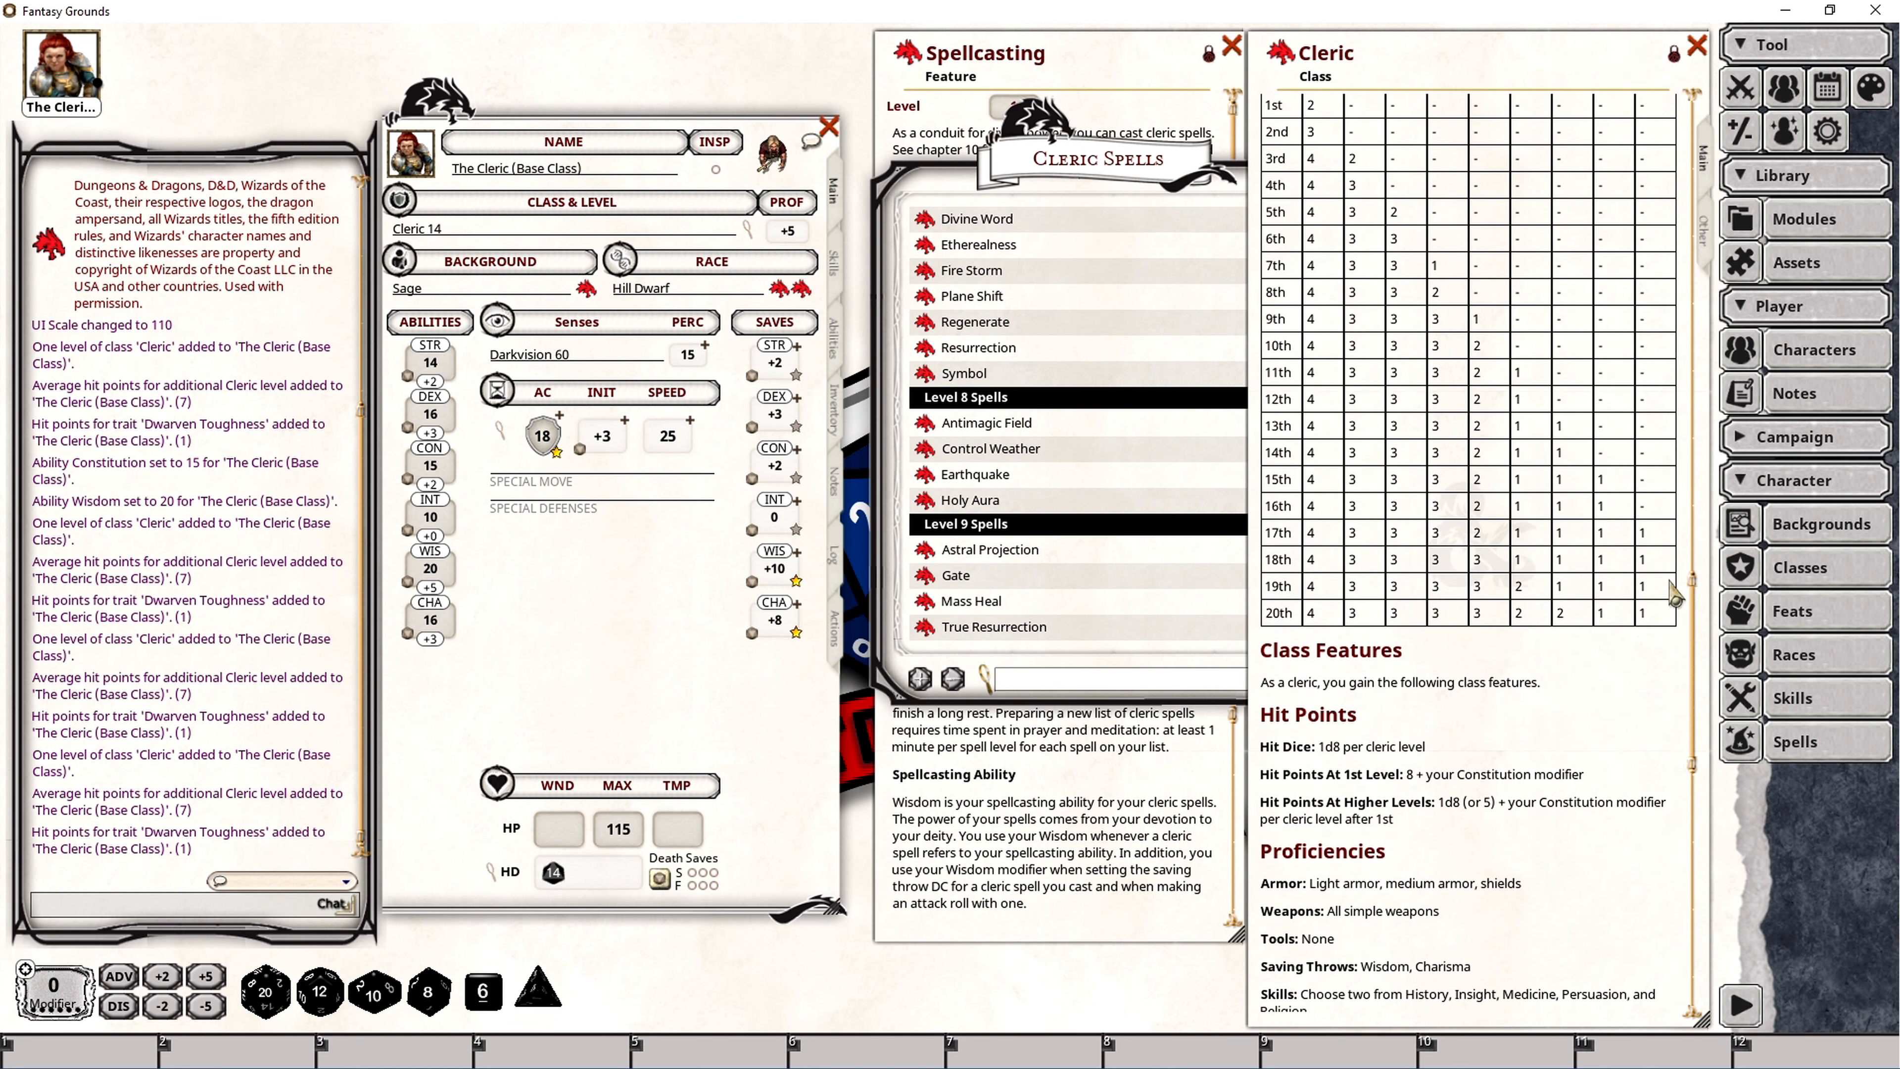
pyautogui.click(1107, 173)
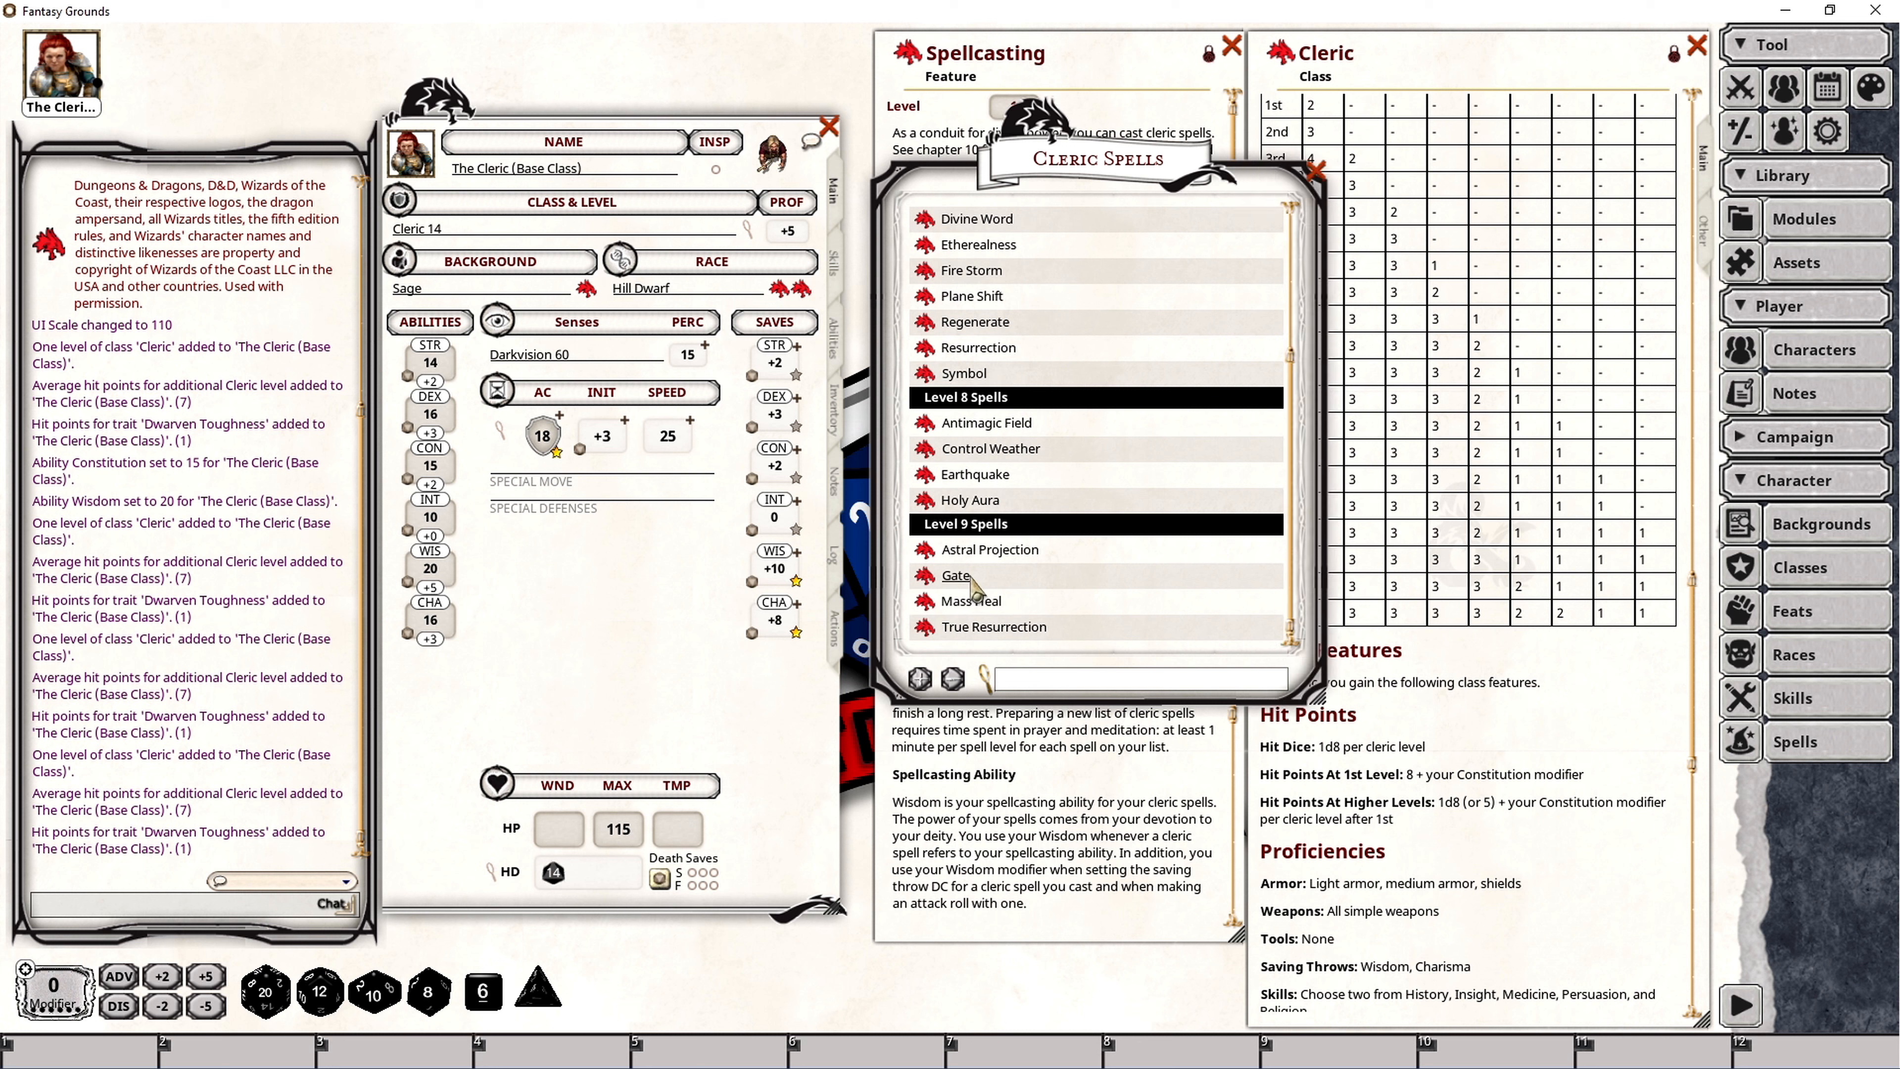
pyautogui.hotkey('alt', 'Tab')
pyautogui.scroll(3, 1302, 517)
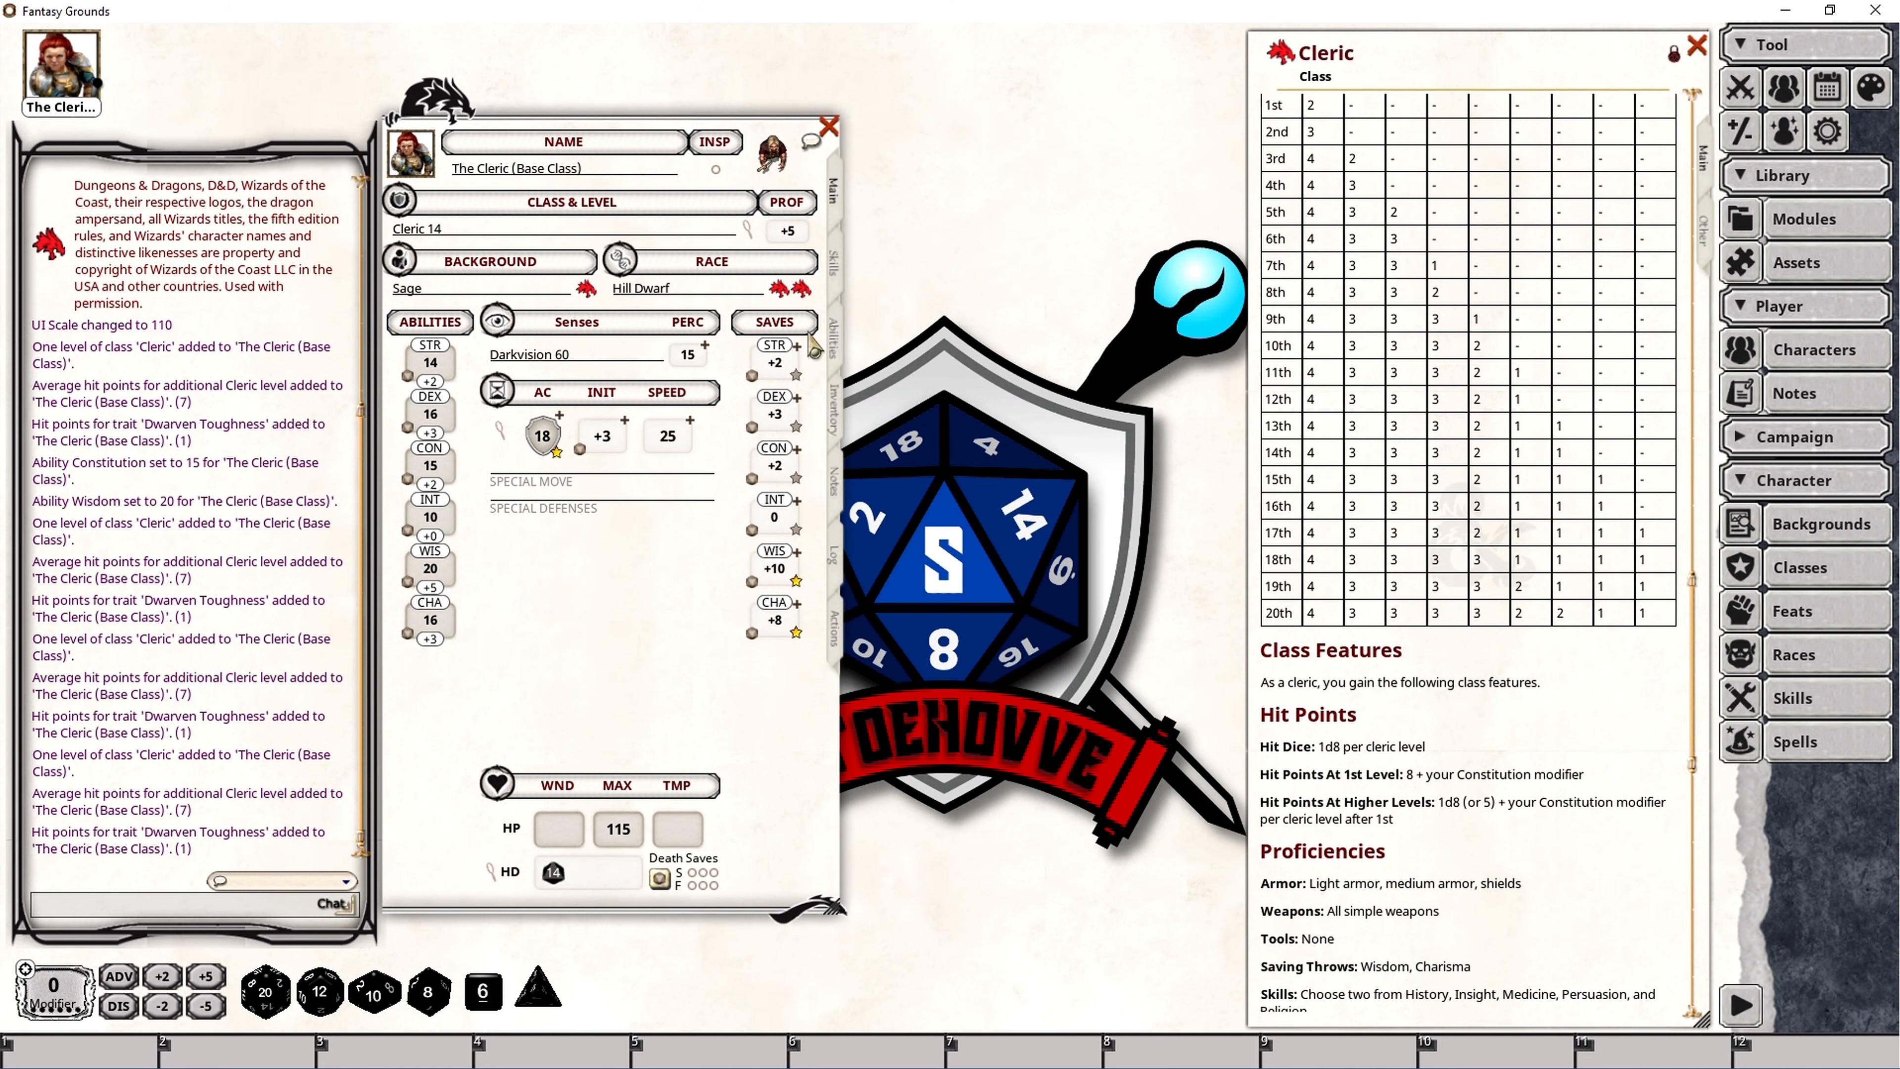
# Level the character up to Cleric 15, adding Earthquake from the Level 8 cleric spells, and commit the level-up.
pyautogui.click(745, 225)
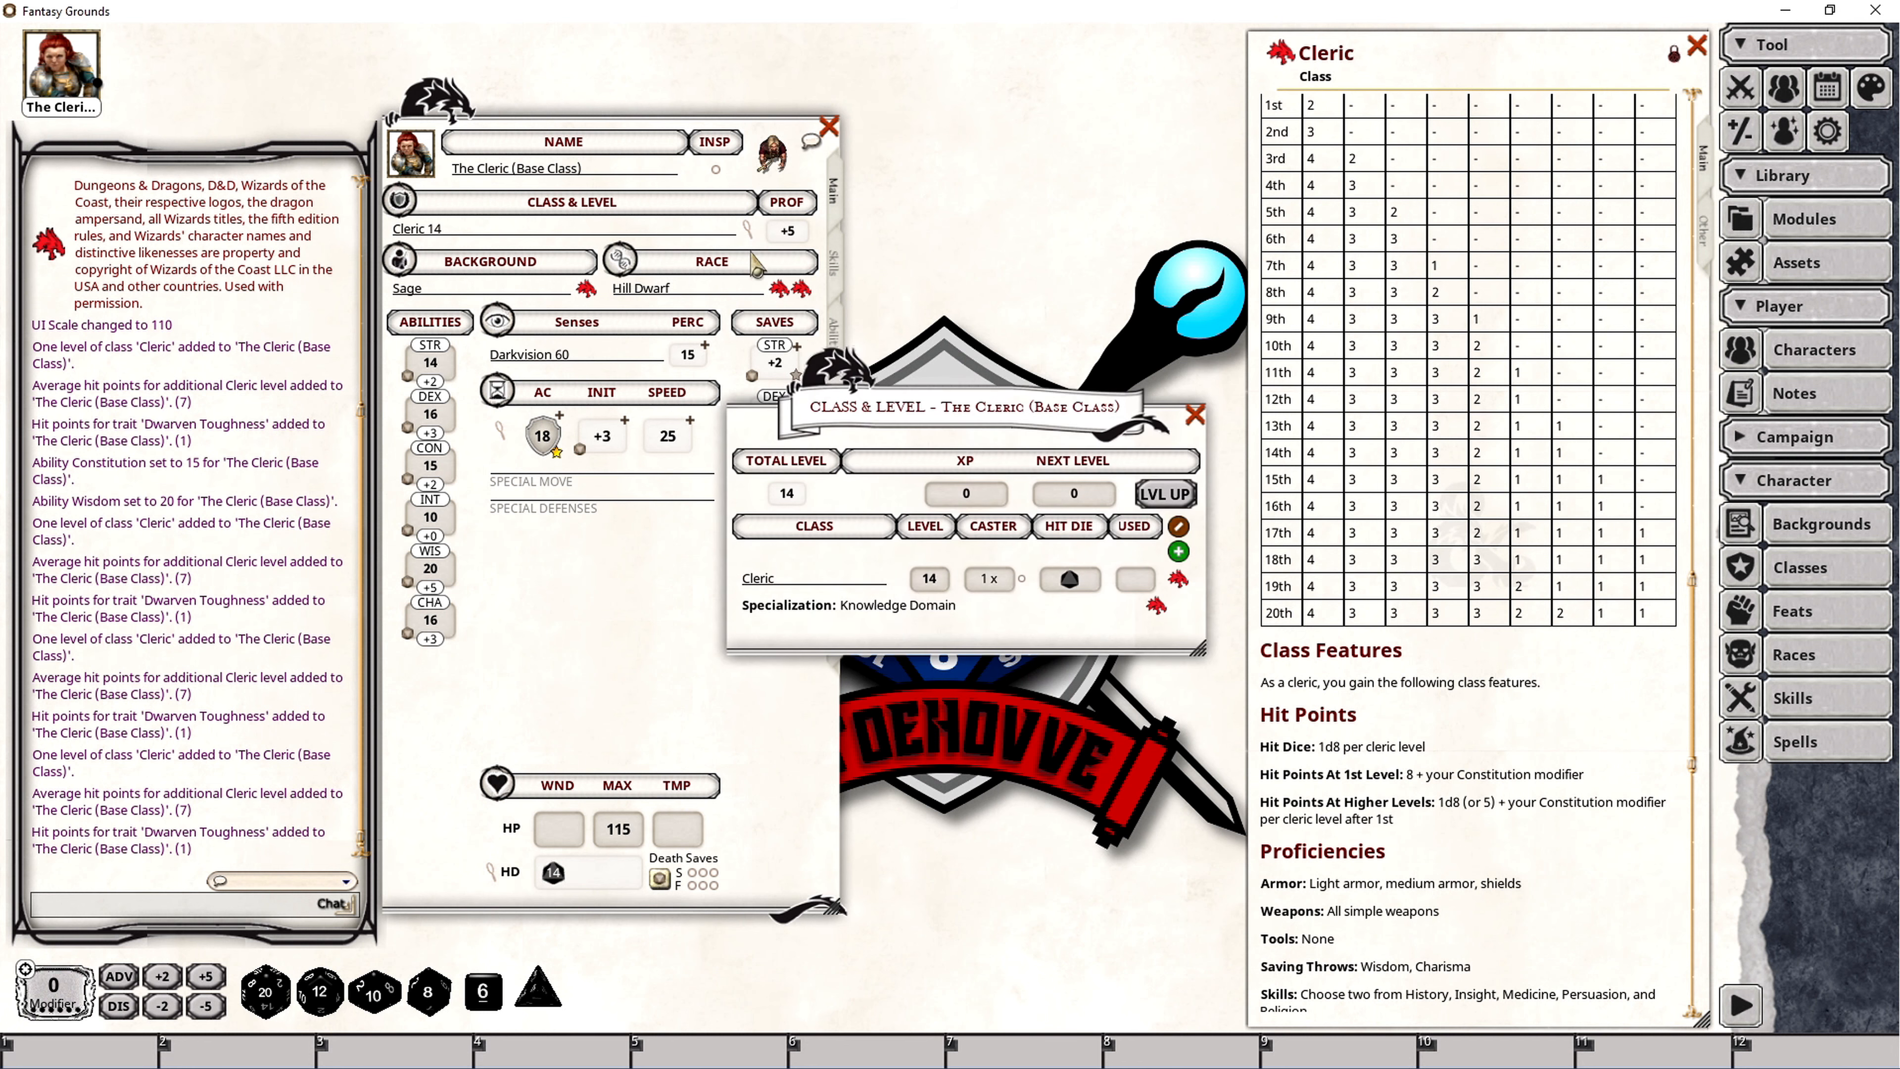
pyautogui.click(1165, 492)
pyautogui.click(917, 197)
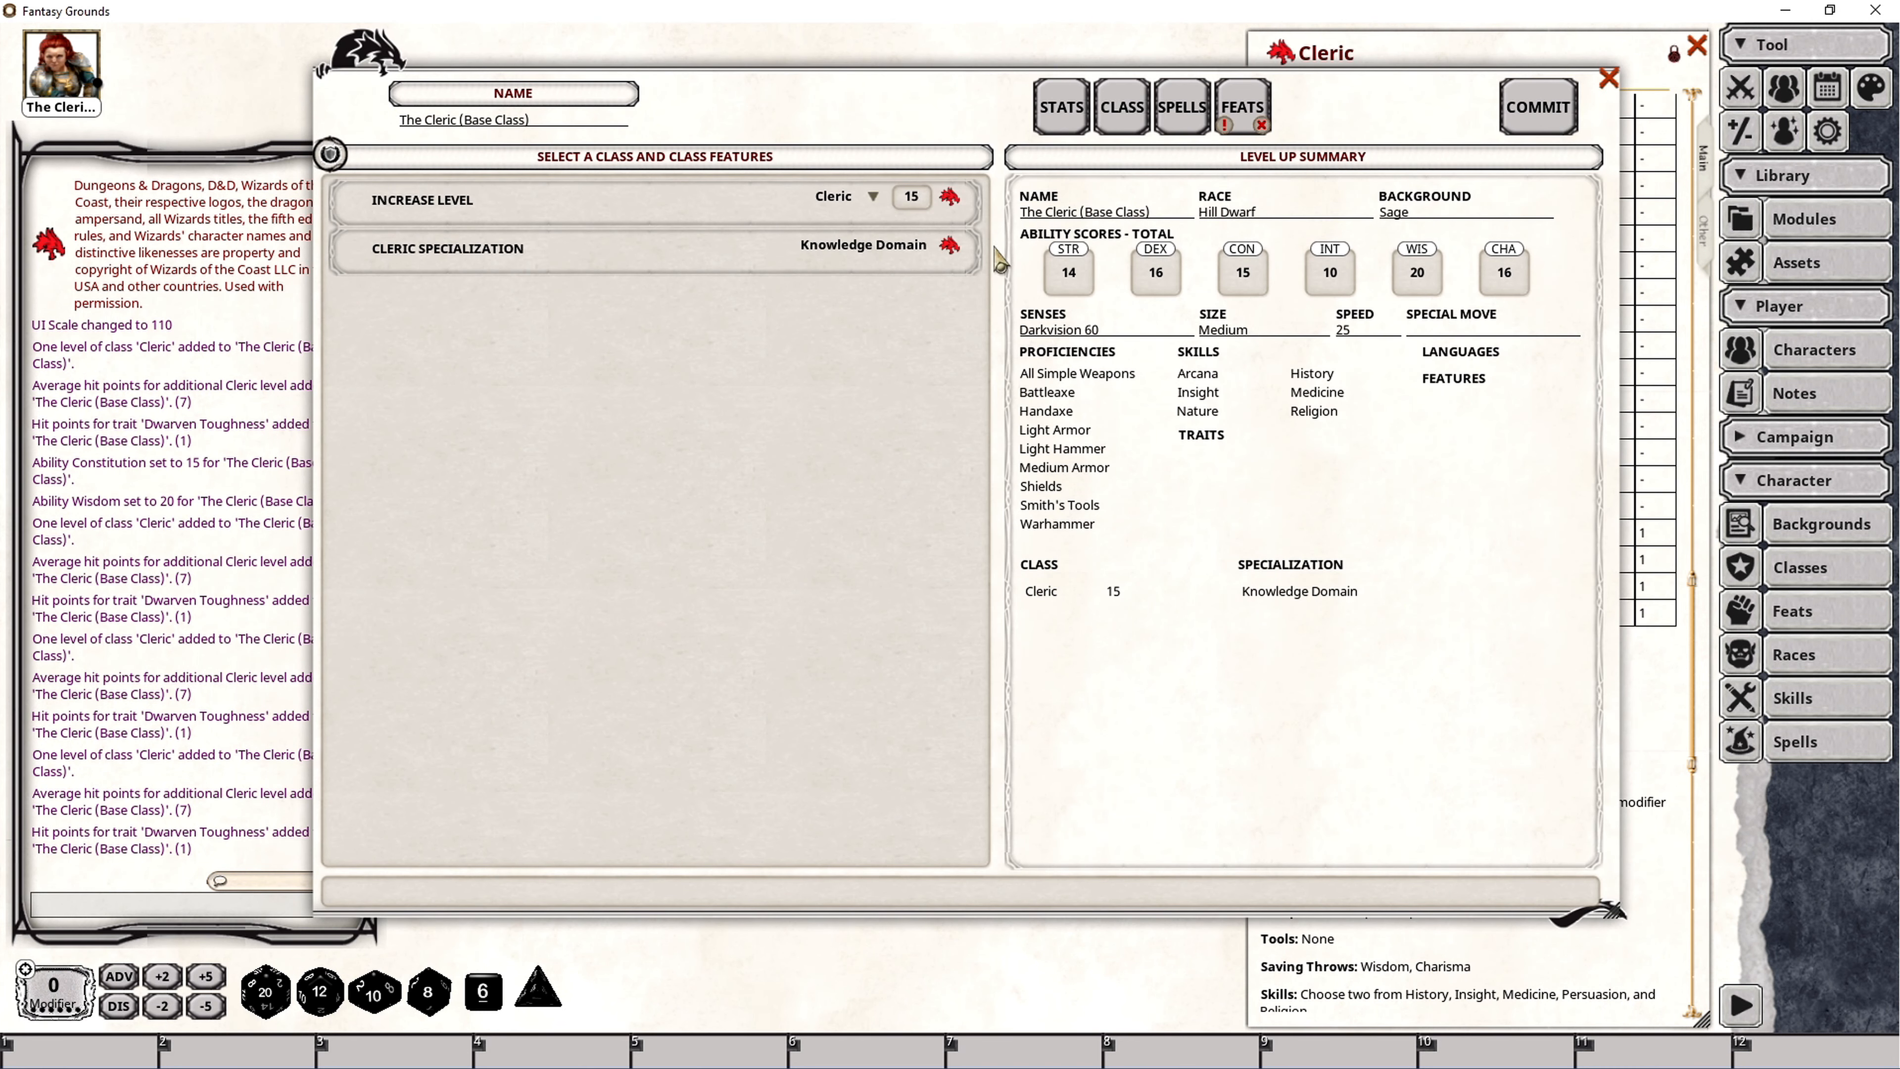
pyautogui.click(1187, 101)
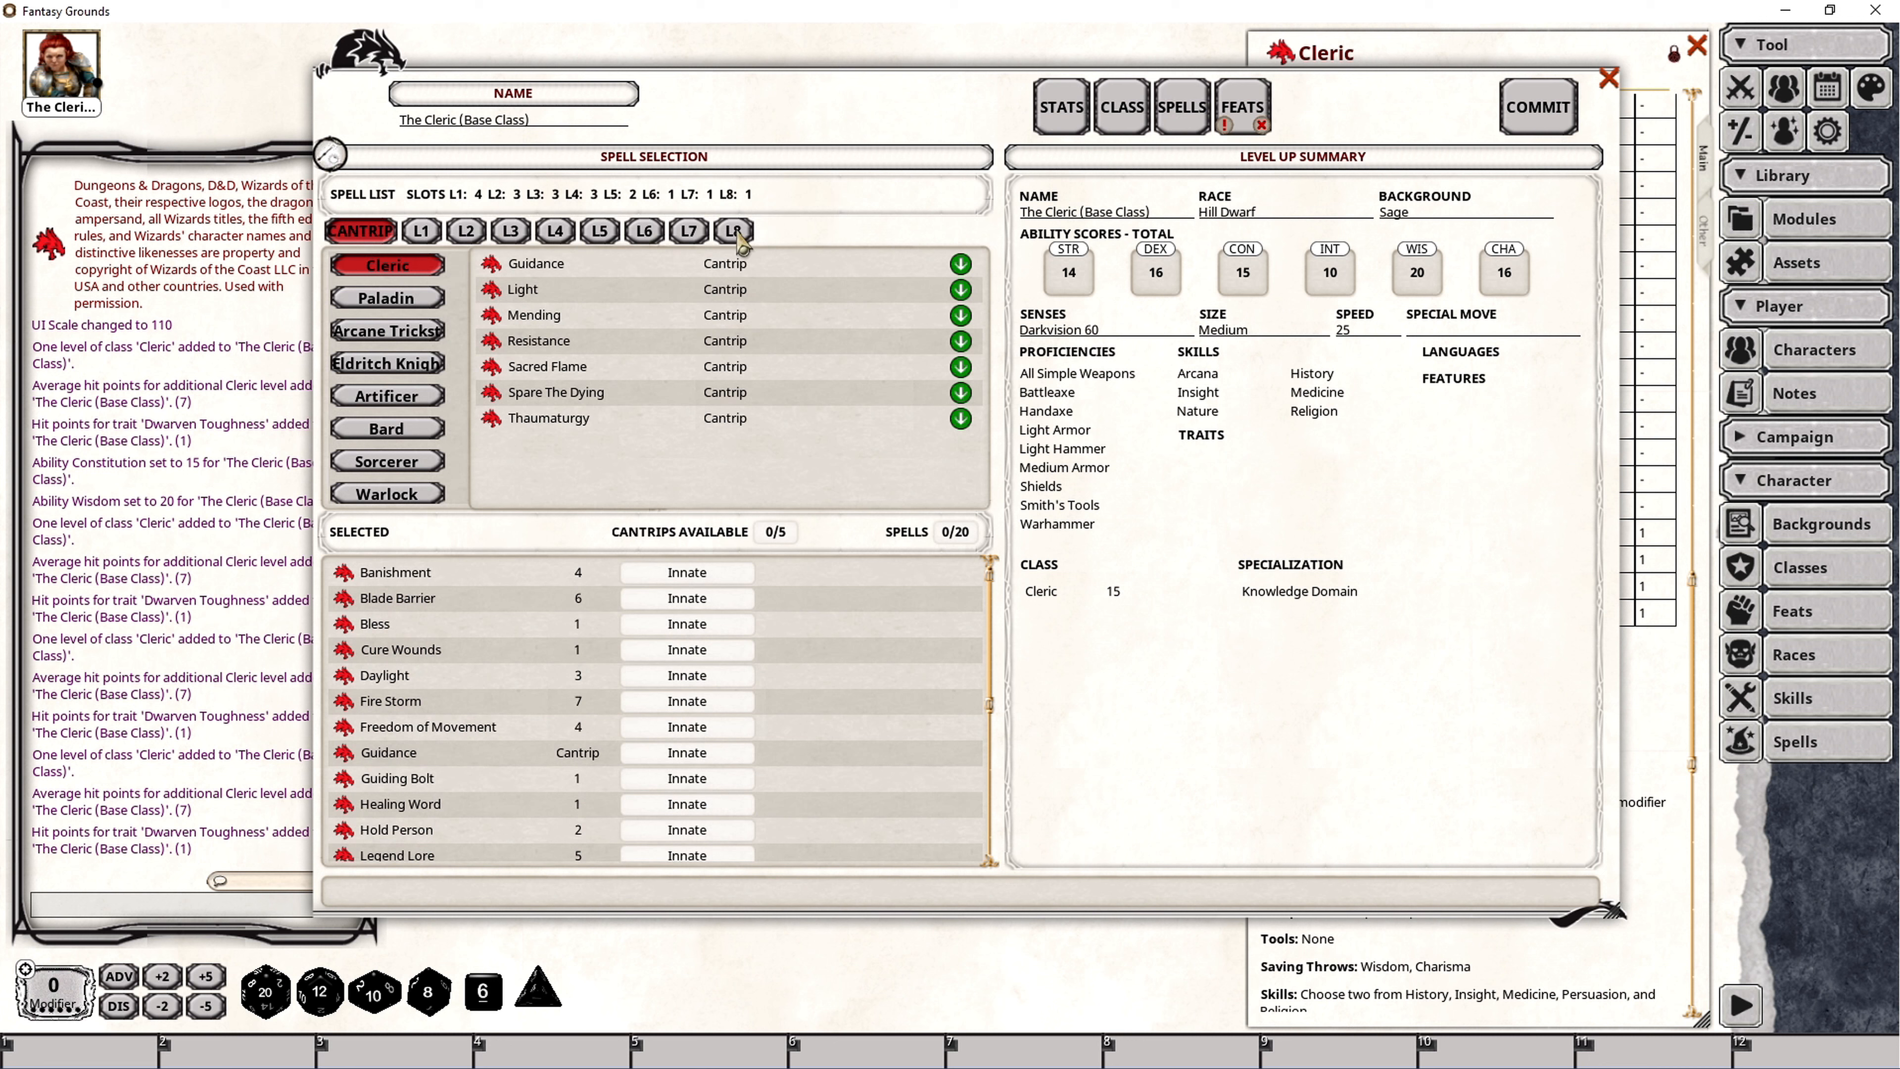
pyautogui.click(735, 230)
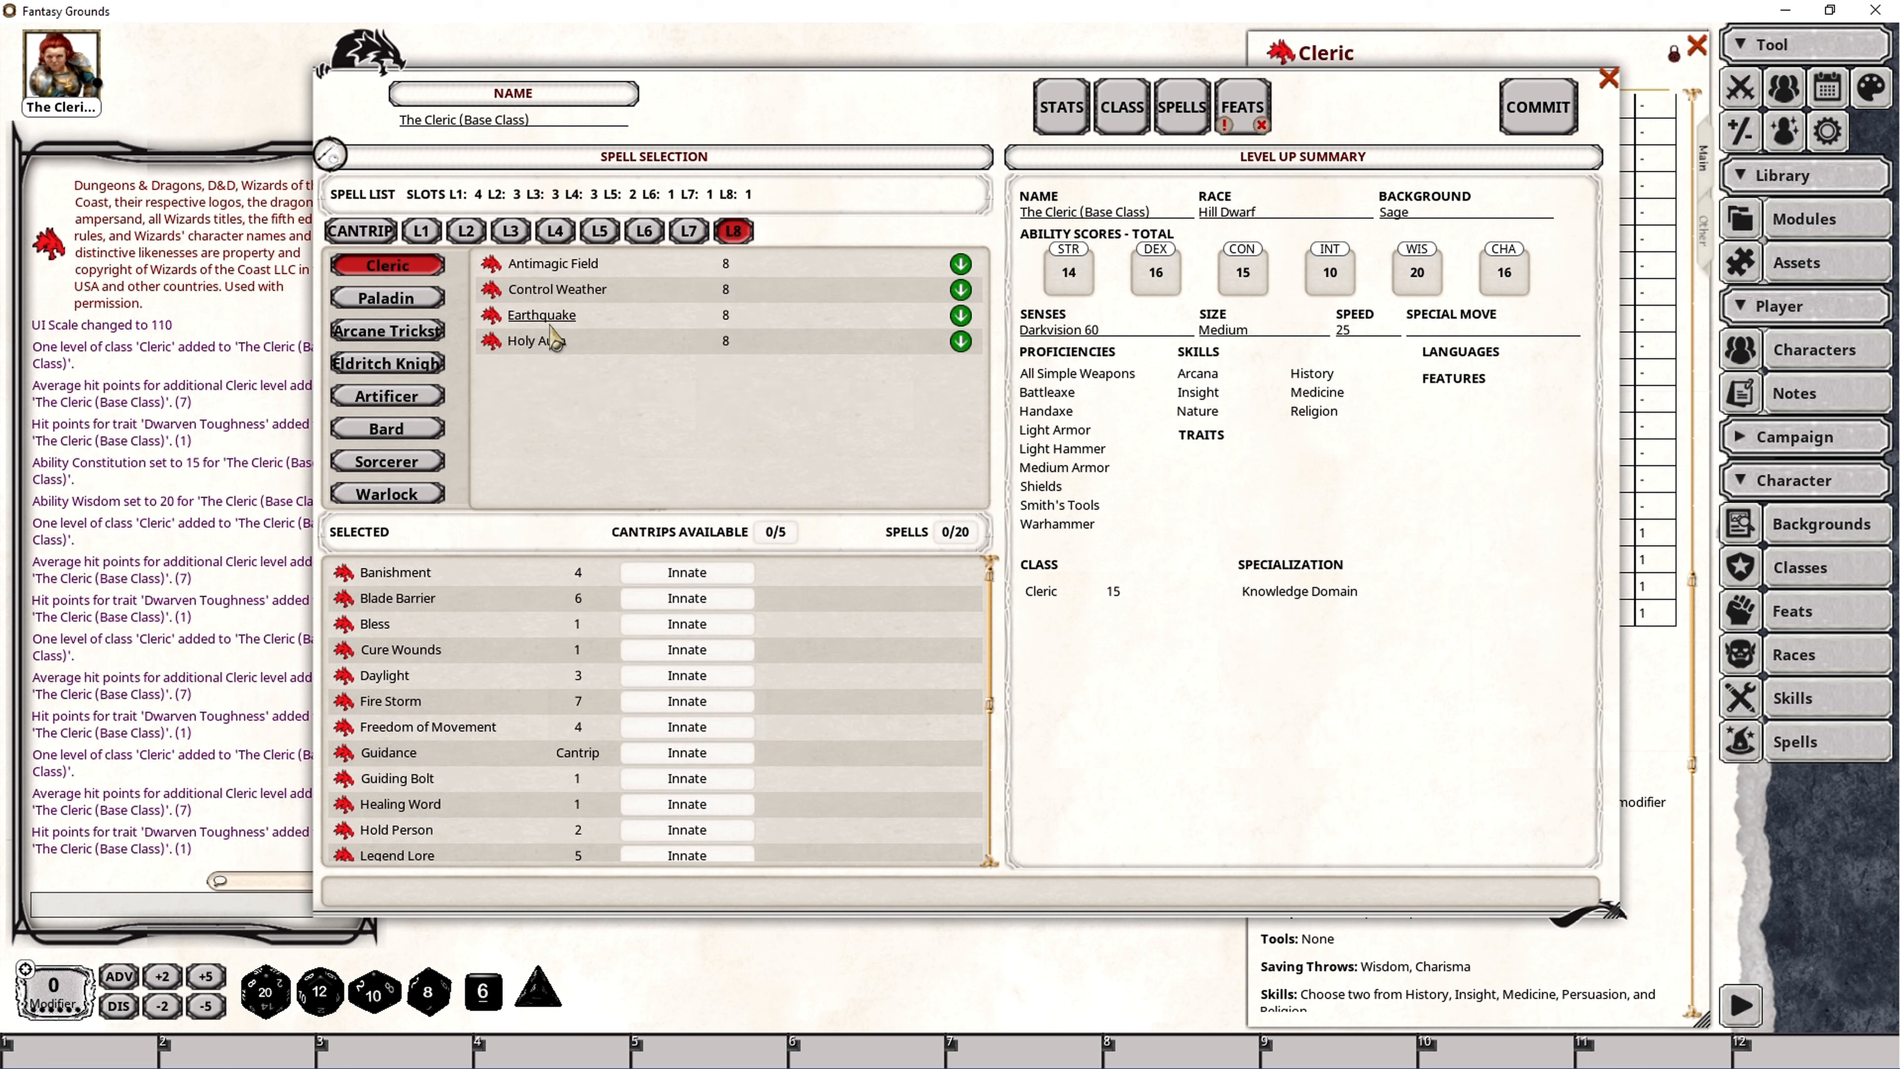
pyautogui.click(960, 315)
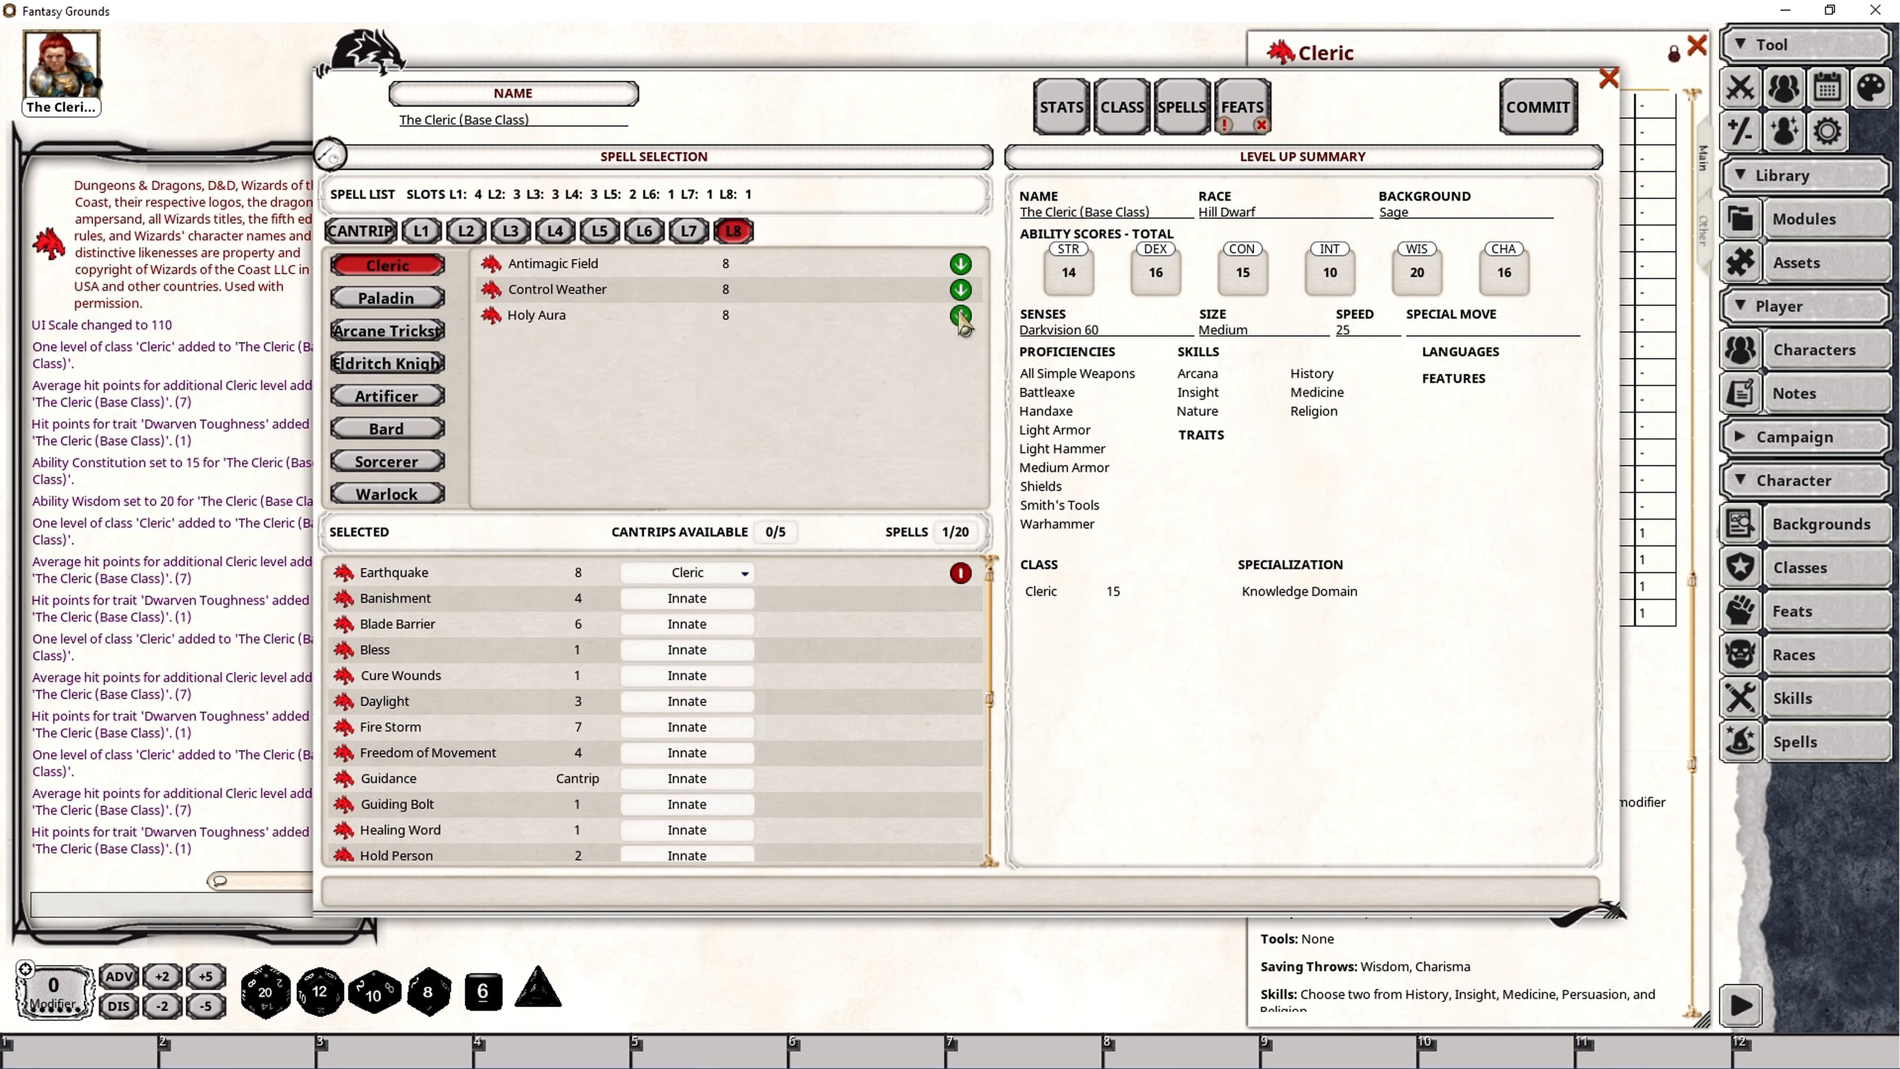
pyautogui.click(1244, 105)
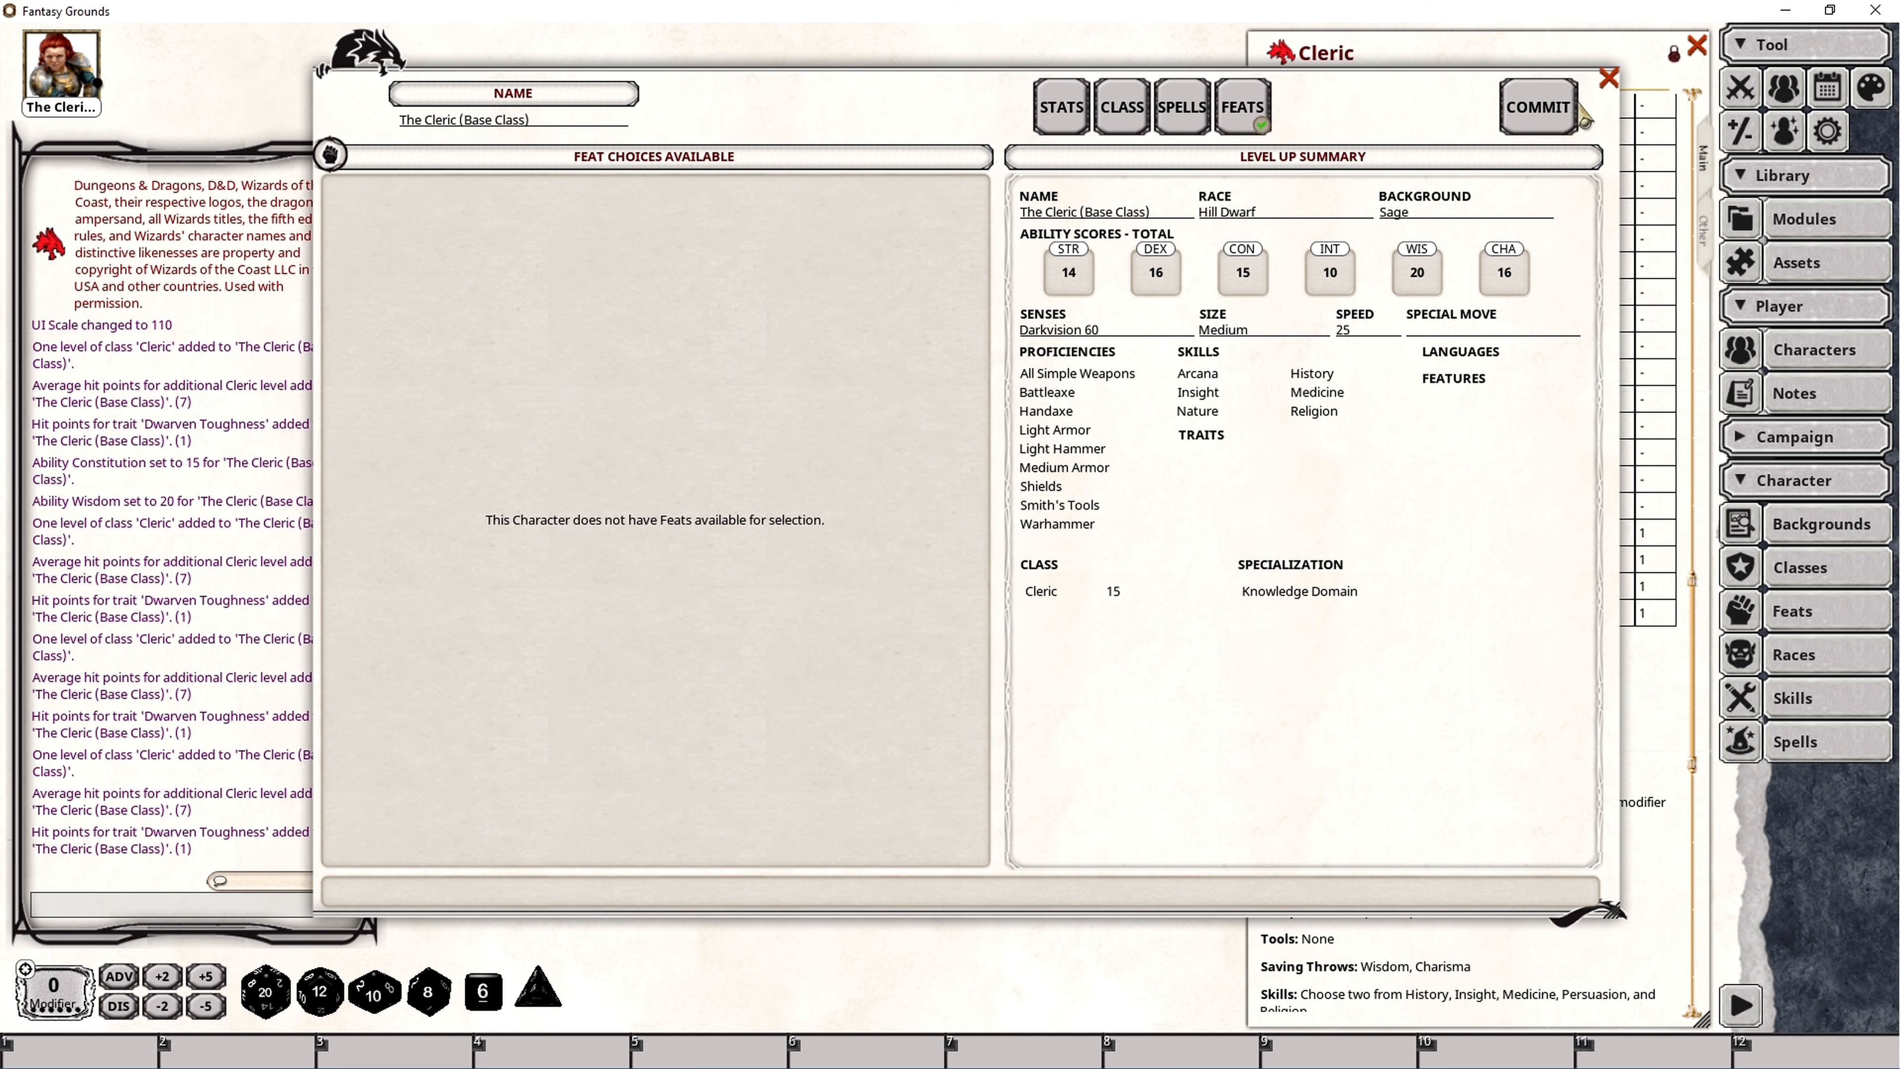
pyautogui.click(1552, 107)
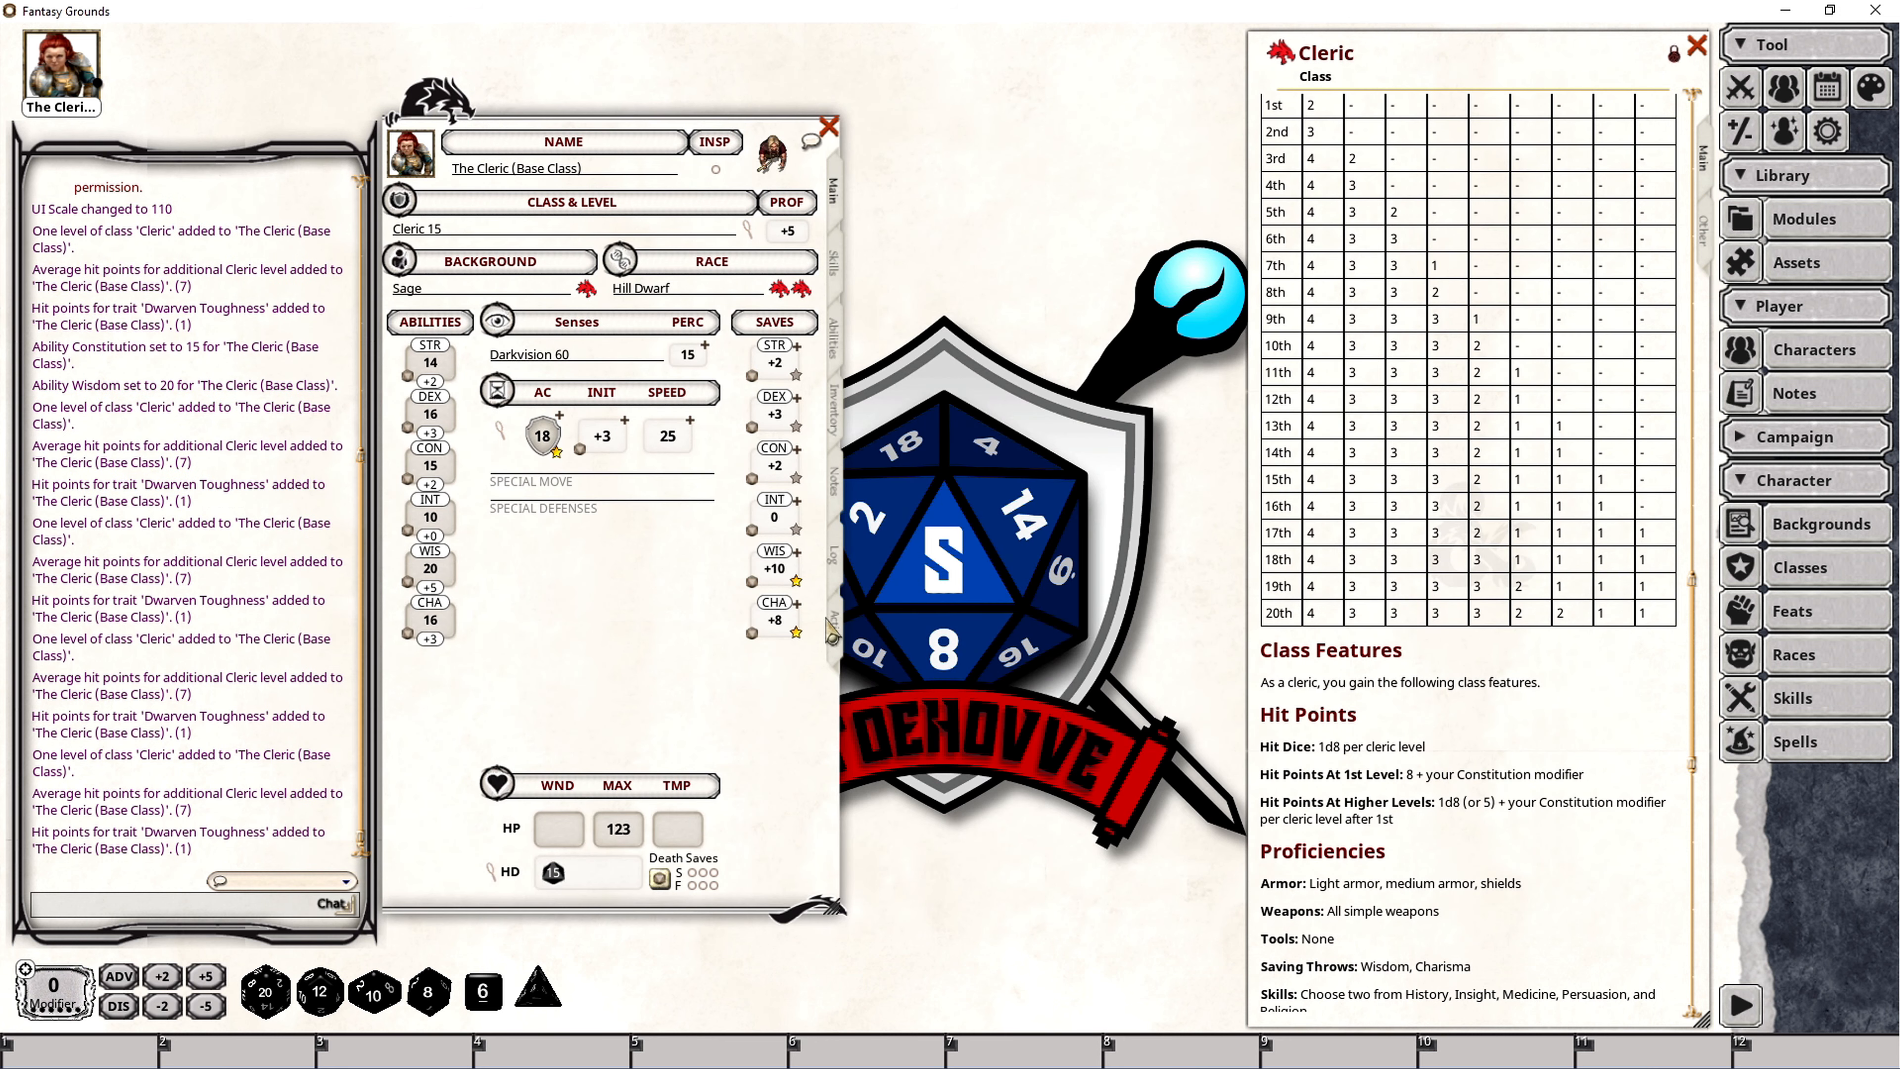
# Mark Earthquake as prepared under the Level 8 spells and set the actions list back to Combat mode.
pyautogui.click(834, 630)
pyautogui.click(482, 884)
pyautogui.scroll(-3, 404, 723)
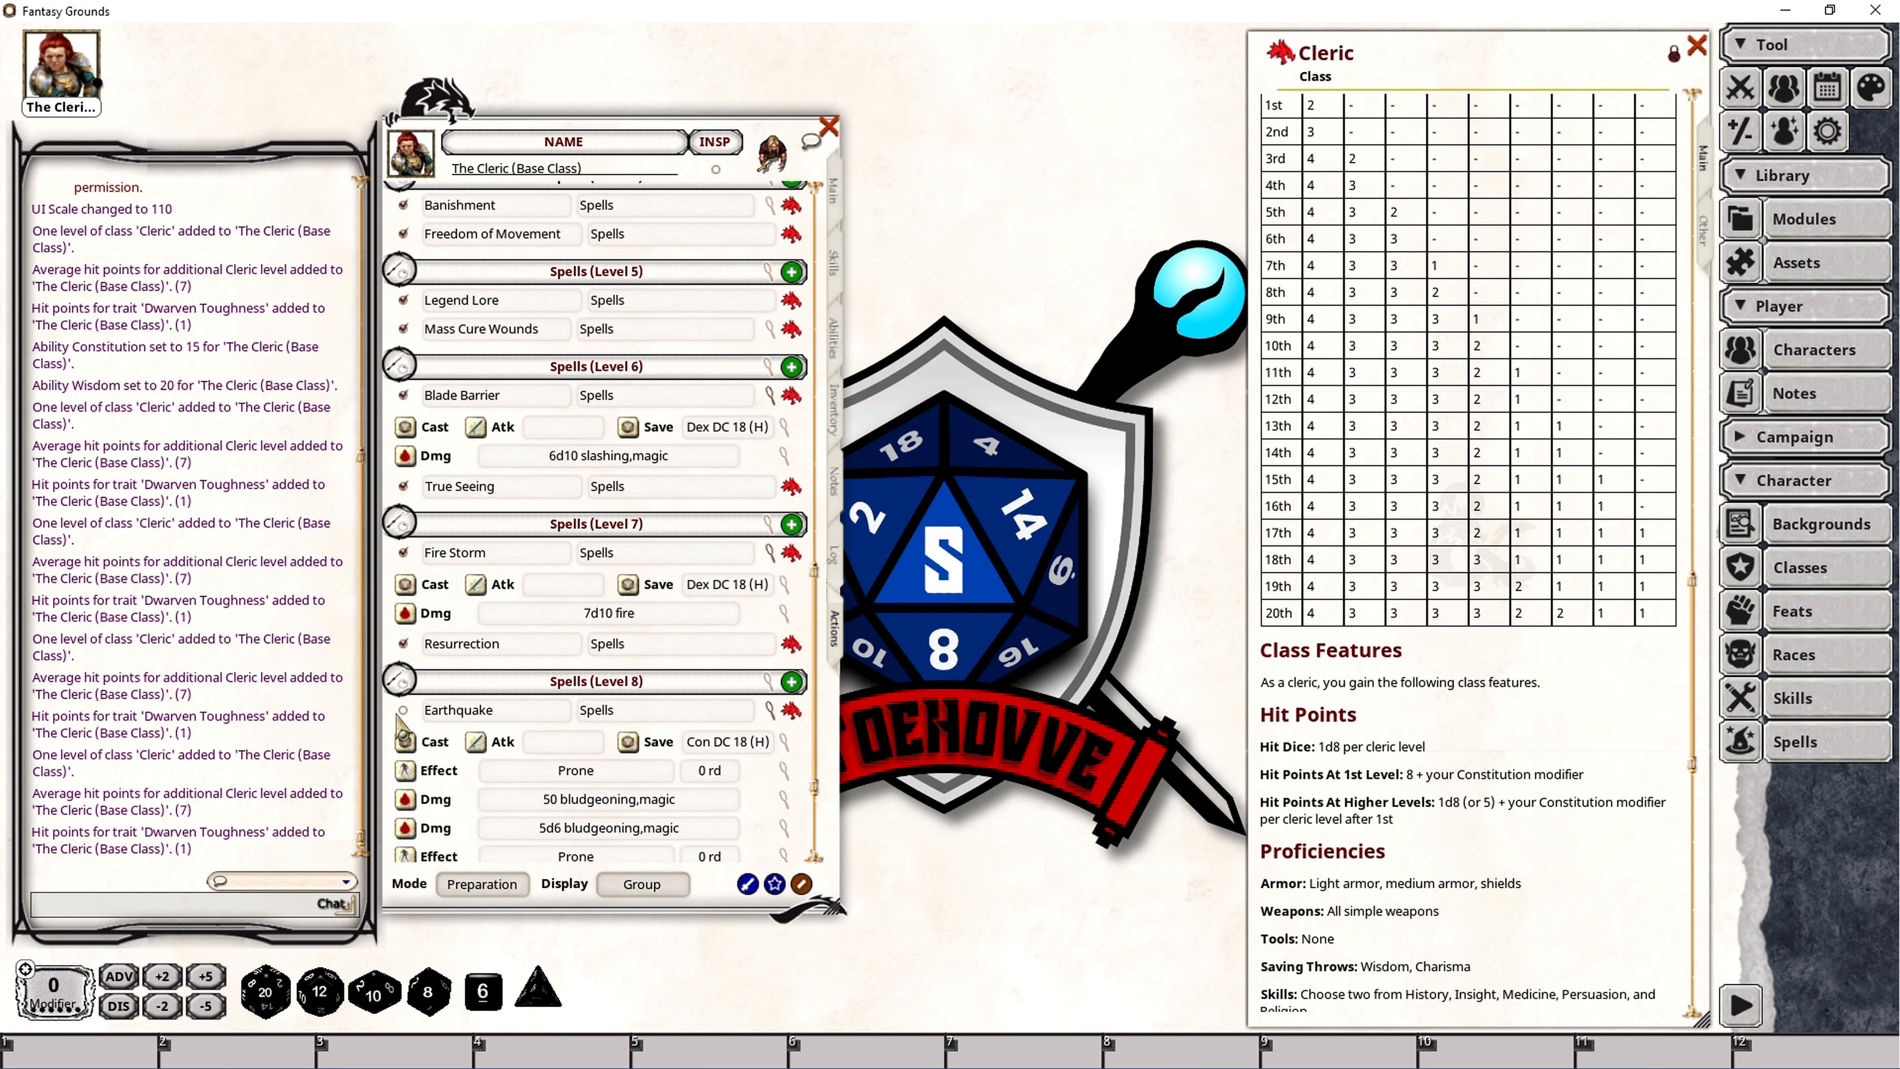
pyautogui.click(489, 887)
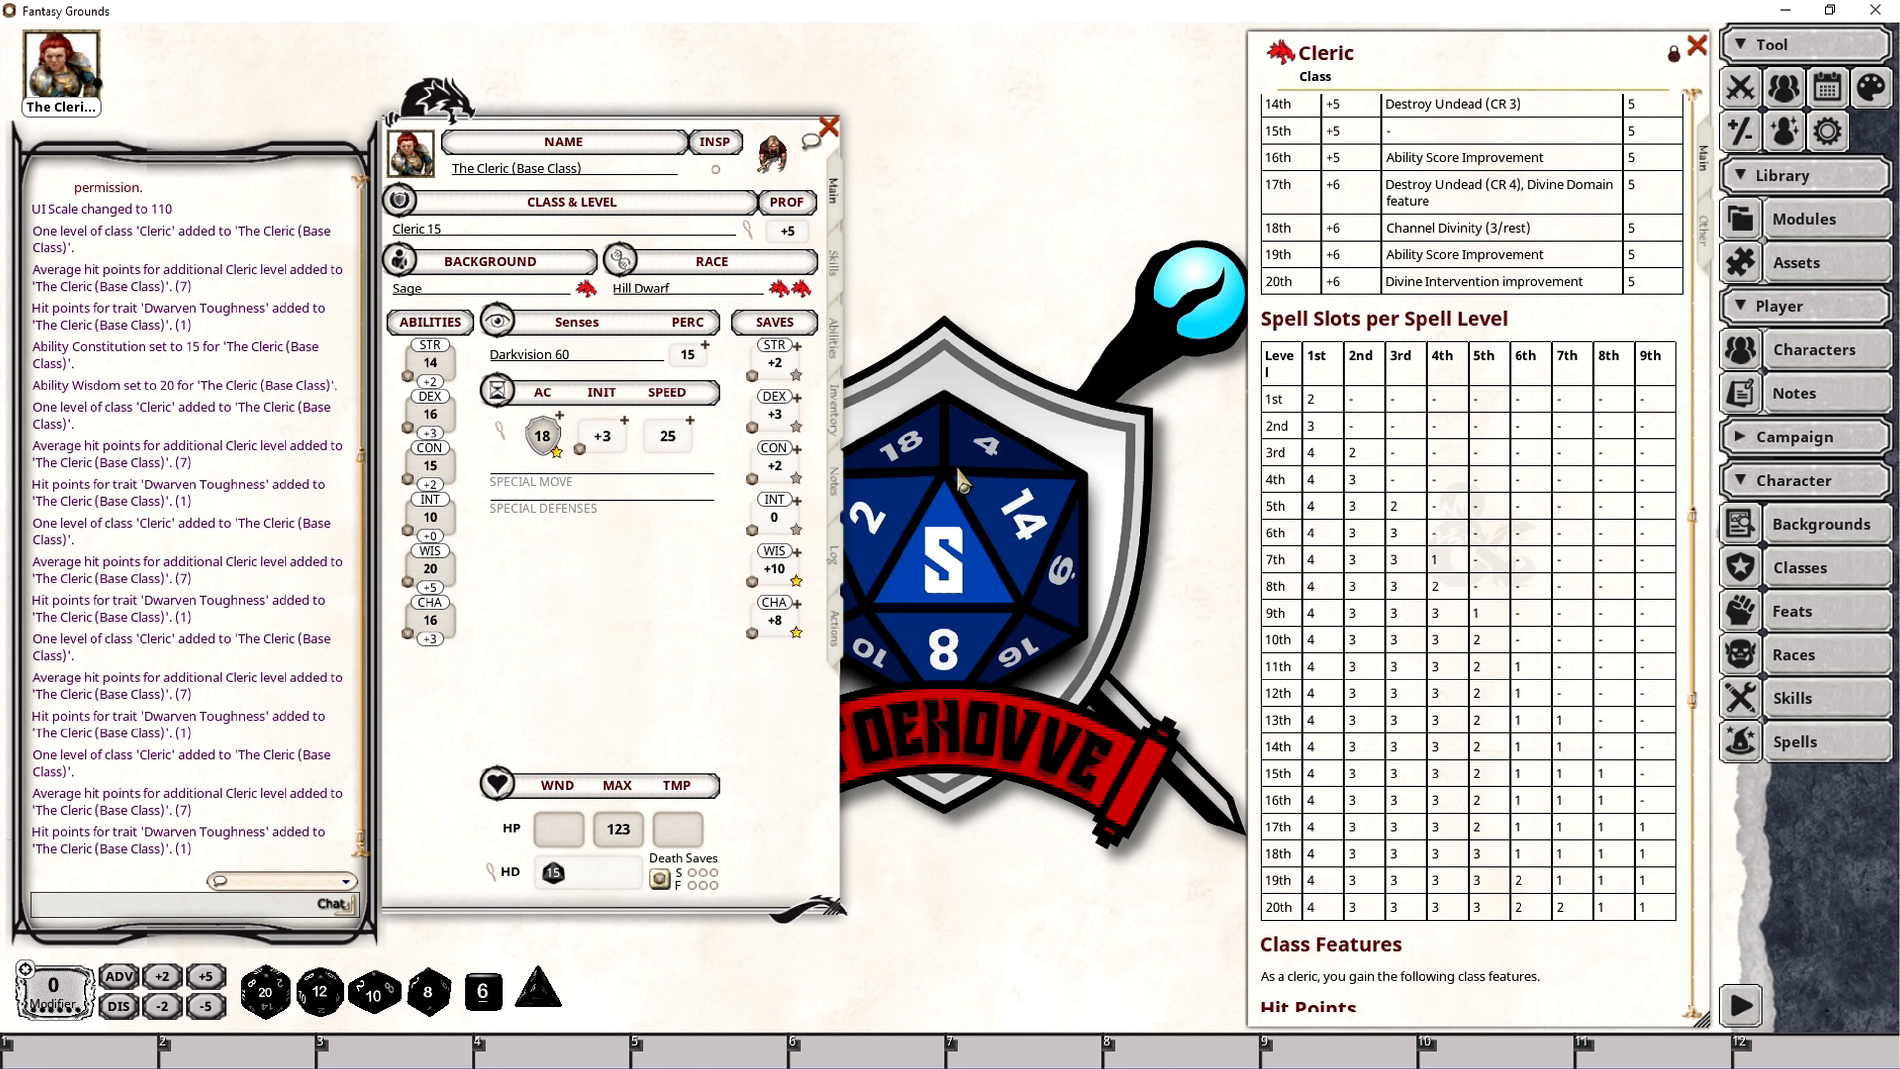
pyautogui.moveTo(957, 468); pyautogui.dragTo(1009, 620)
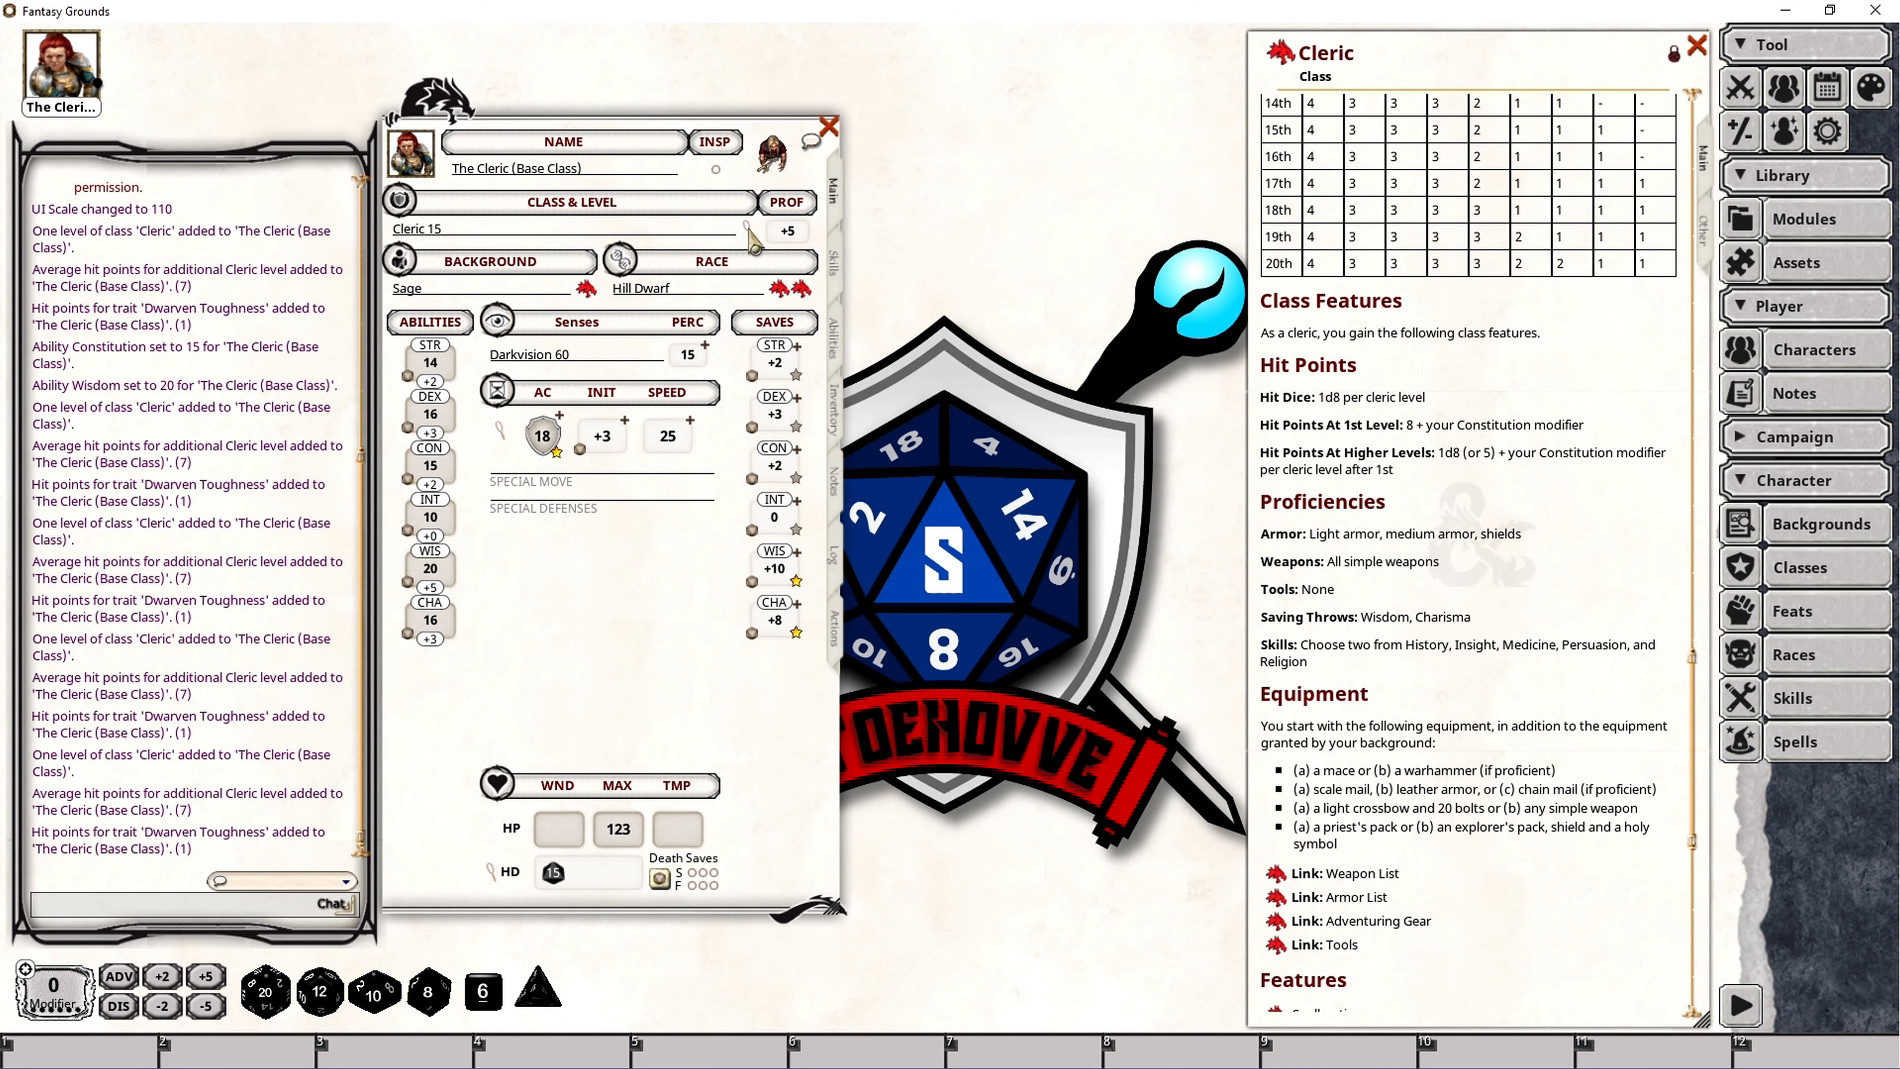
# Start a level-up to Cleric 16 and choose Ability Score Increase instead of a feat.
pyautogui.click(748, 229)
pyautogui.click(1175, 498)
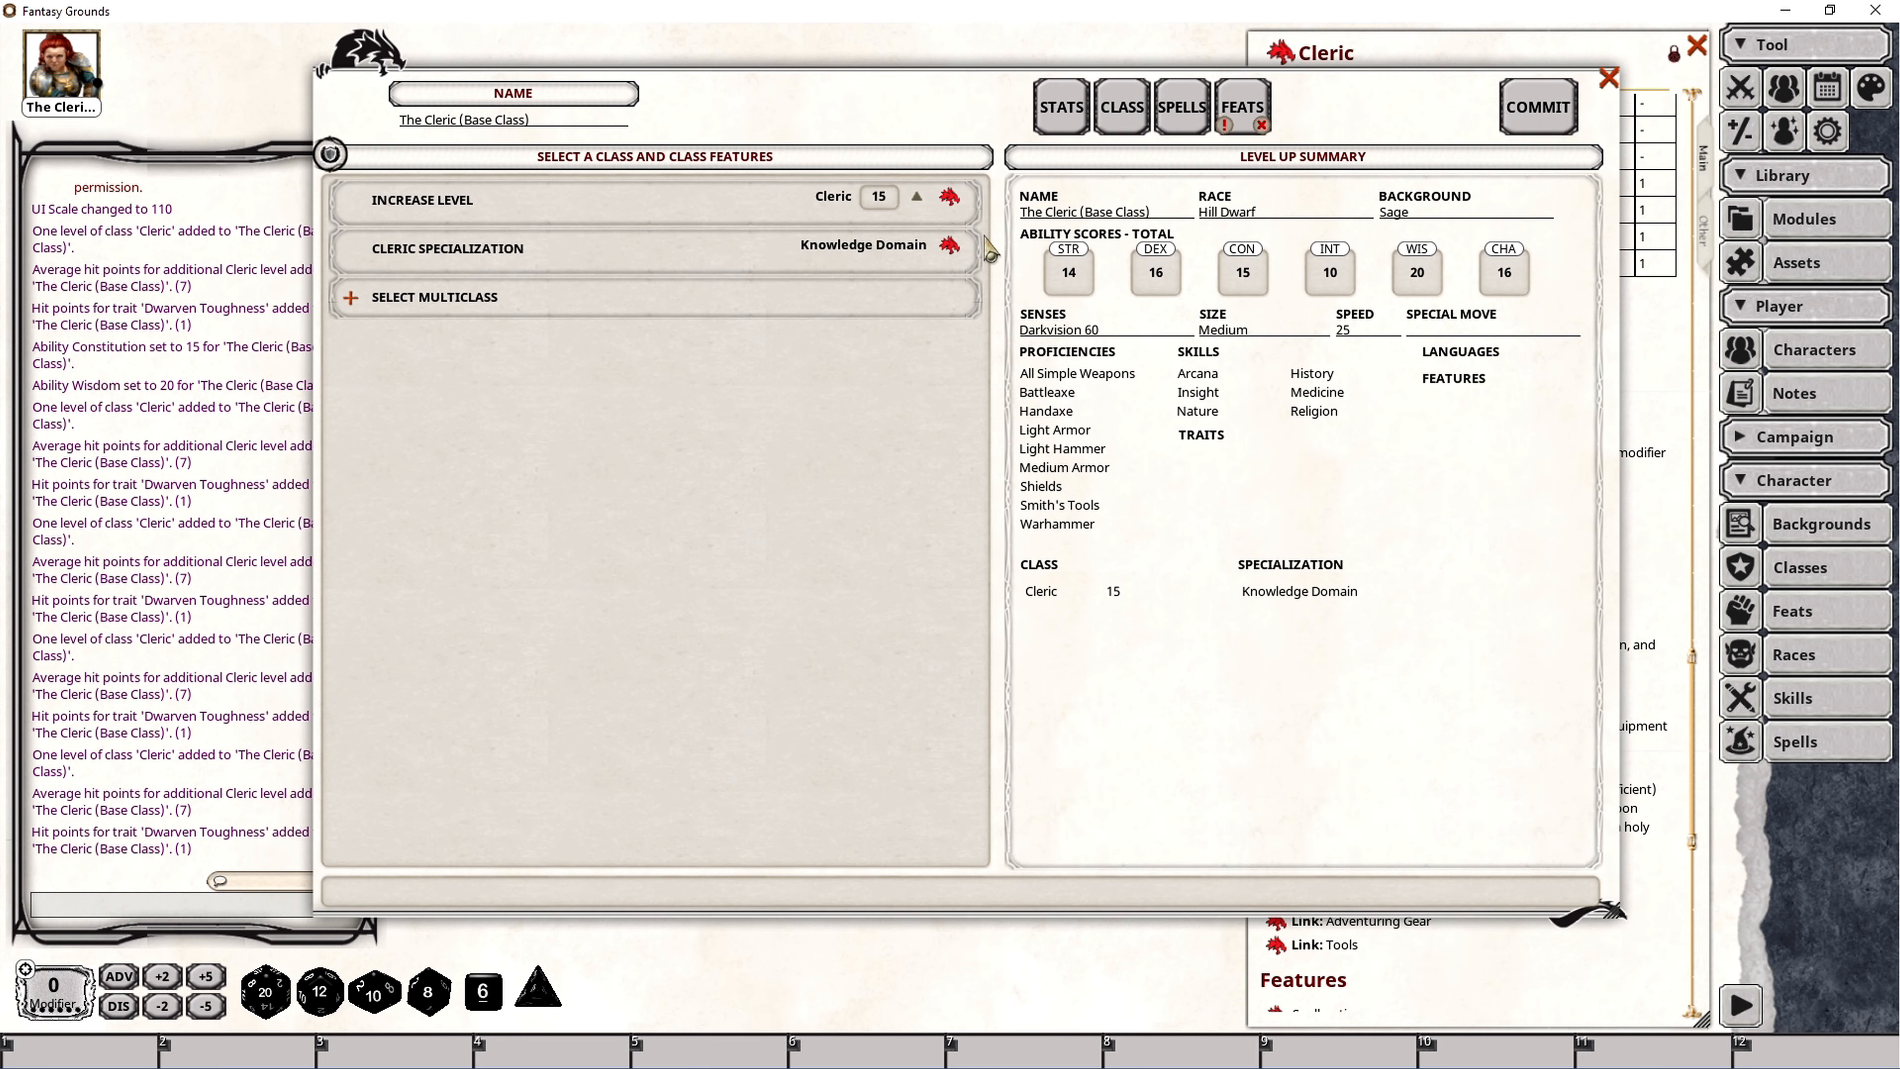
pyautogui.click(916, 197)
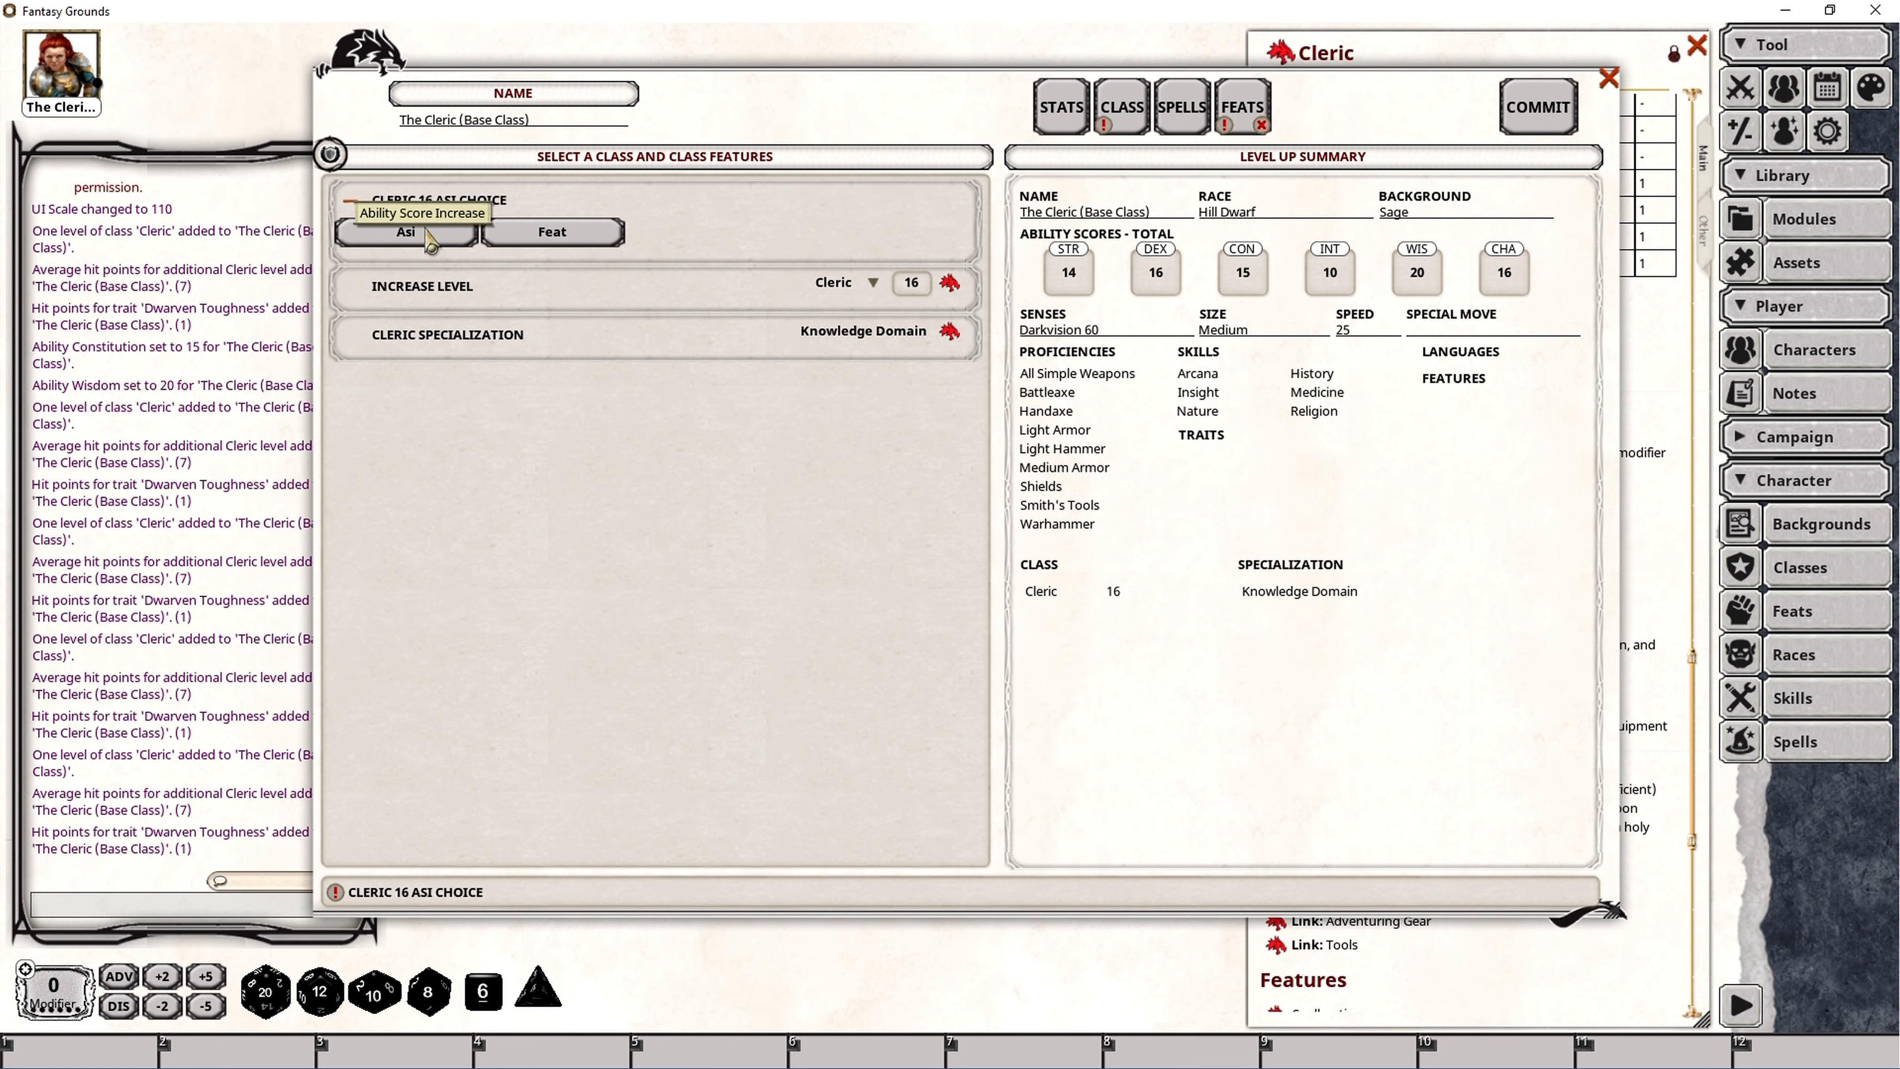
pyautogui.click(404, 234)
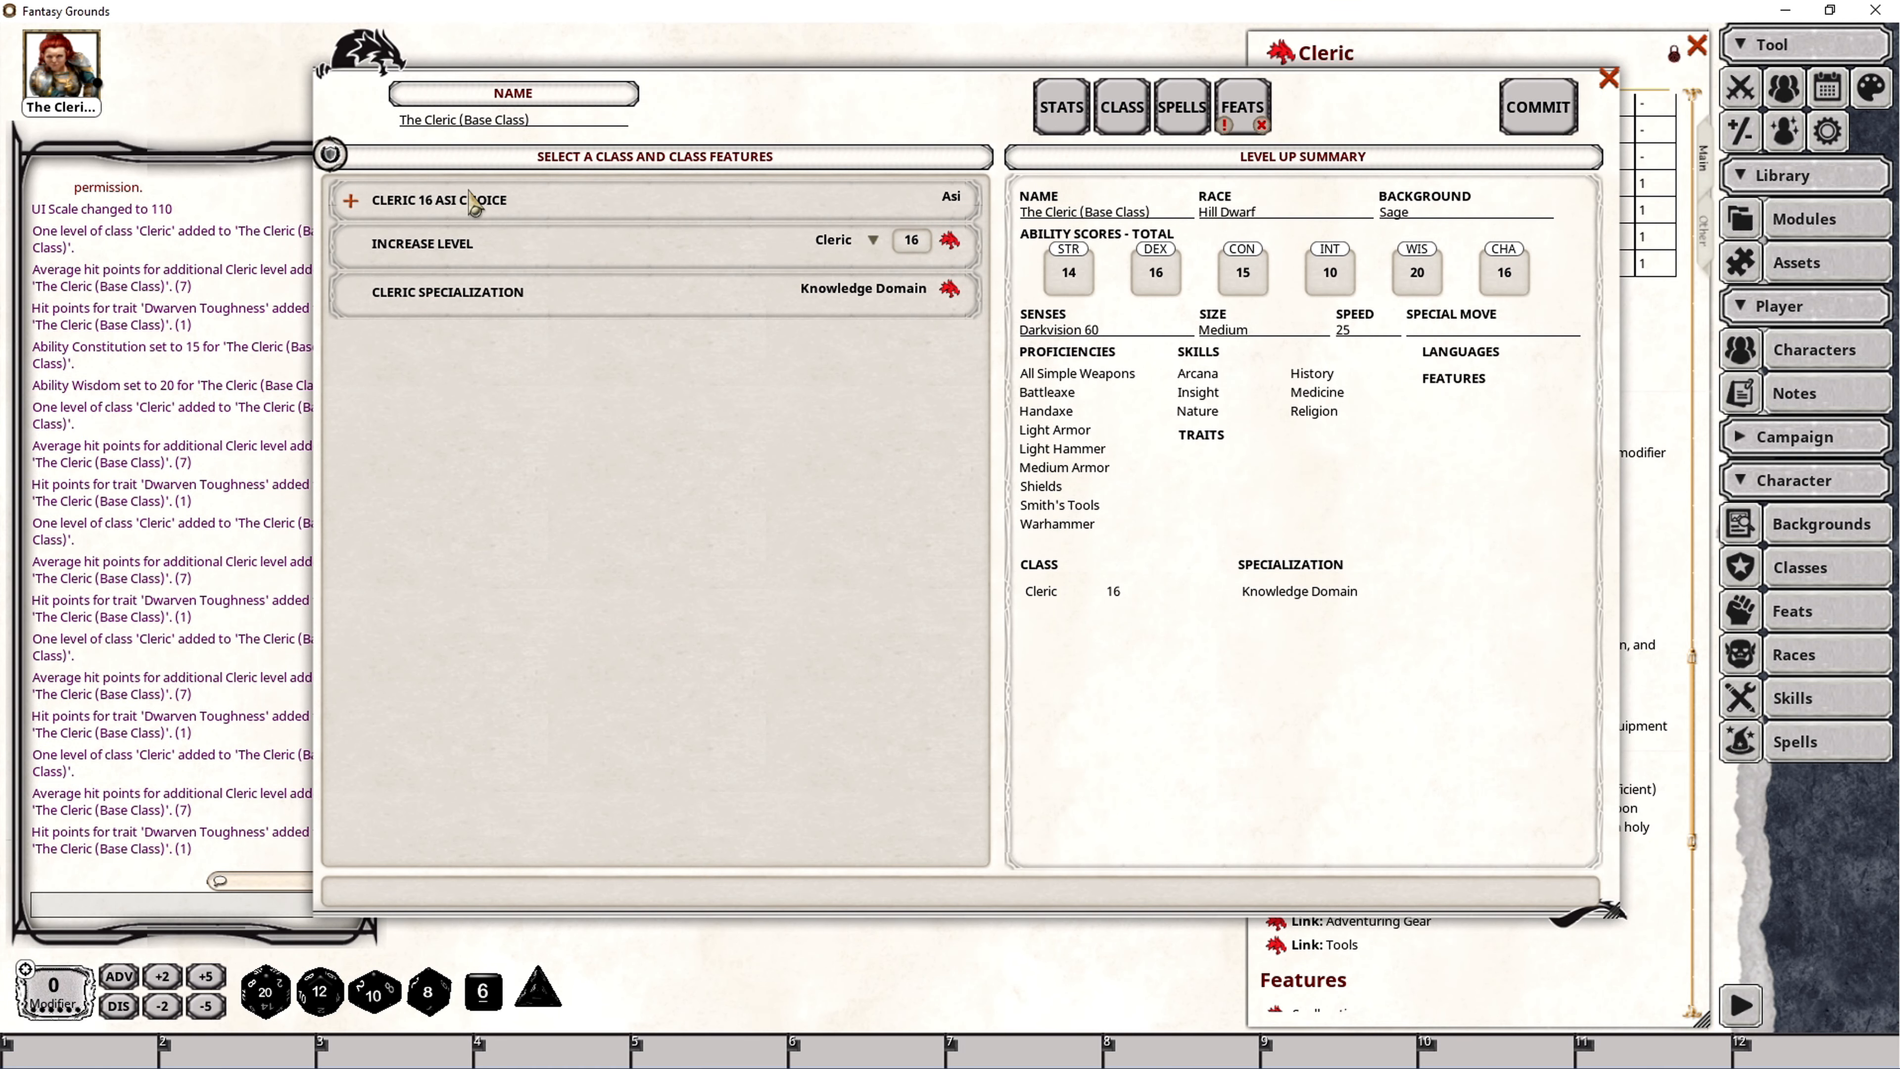
# Assign the Cleric 16 ability score improvements to Constitution and Charisma, and commit the level-up.
pyautogui.click(1059, 111)
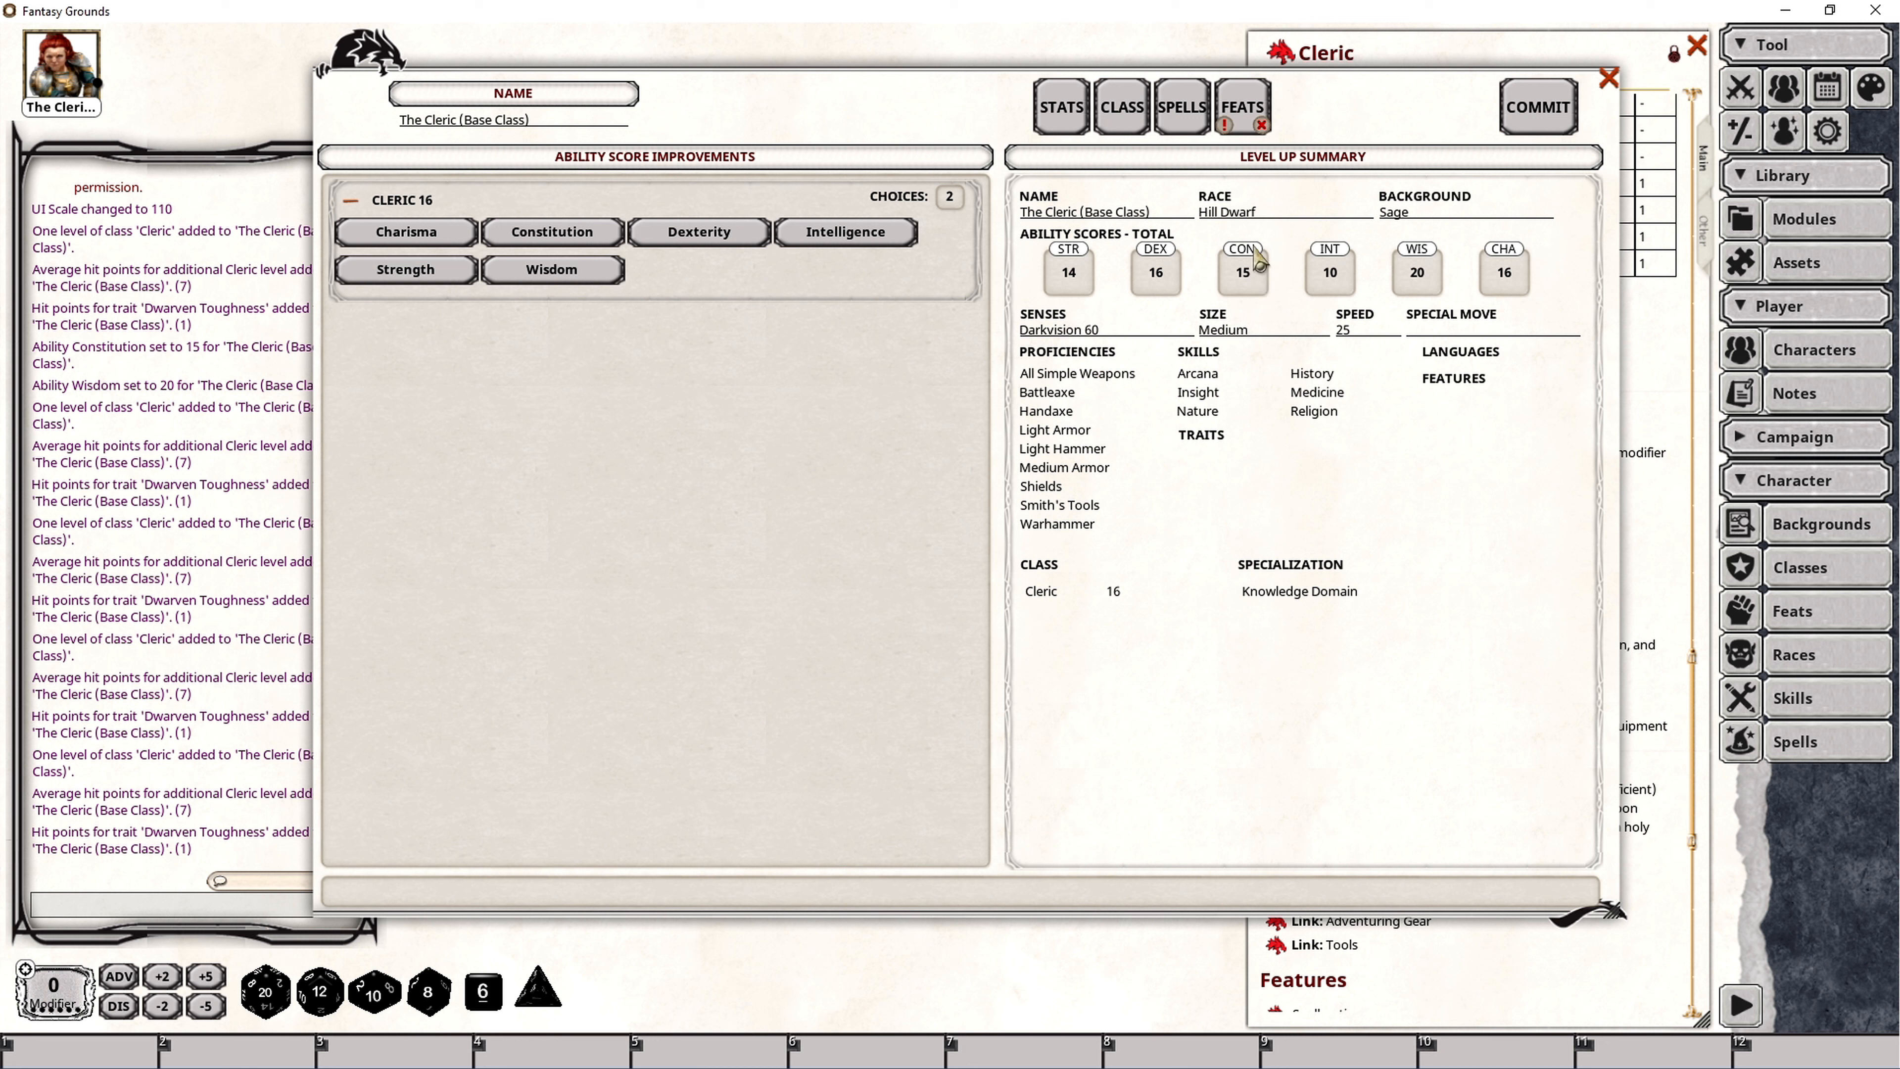
pyautogui.click(566, 238)
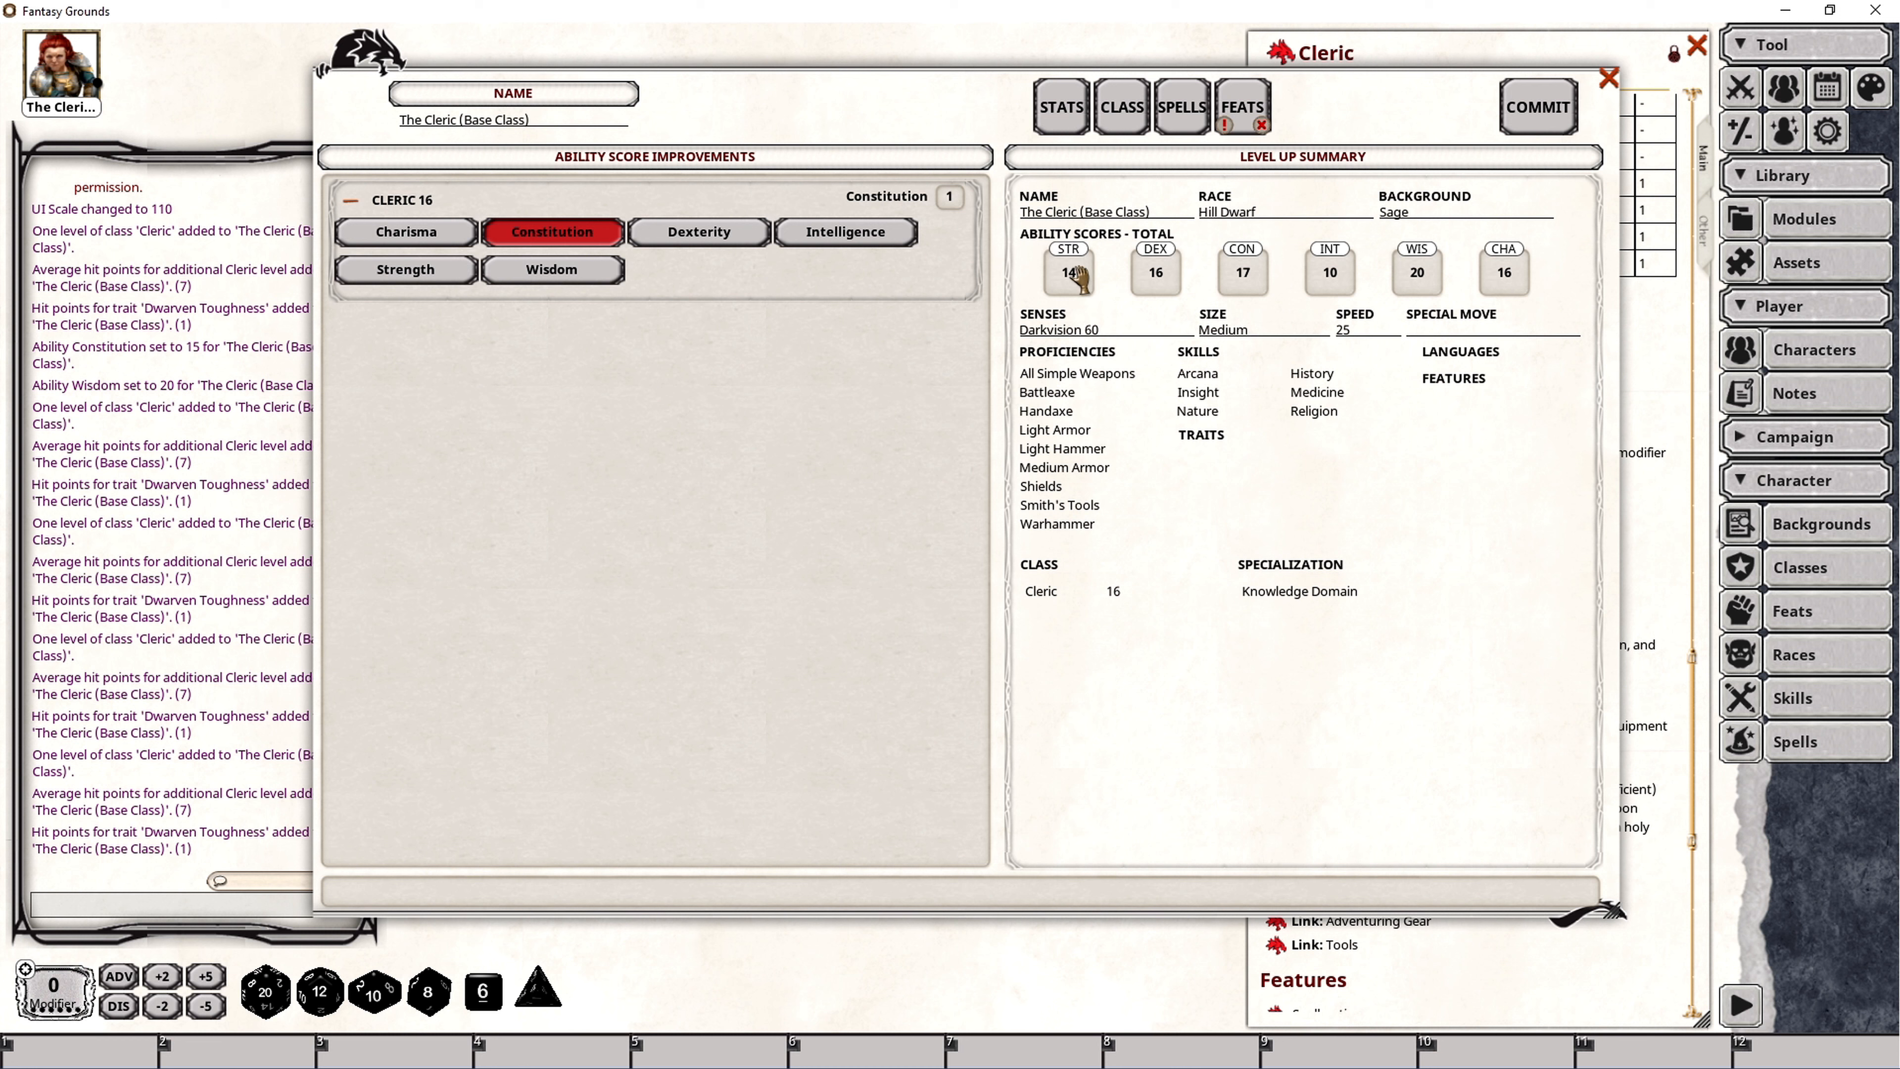
pyautogui.click(443, 235)
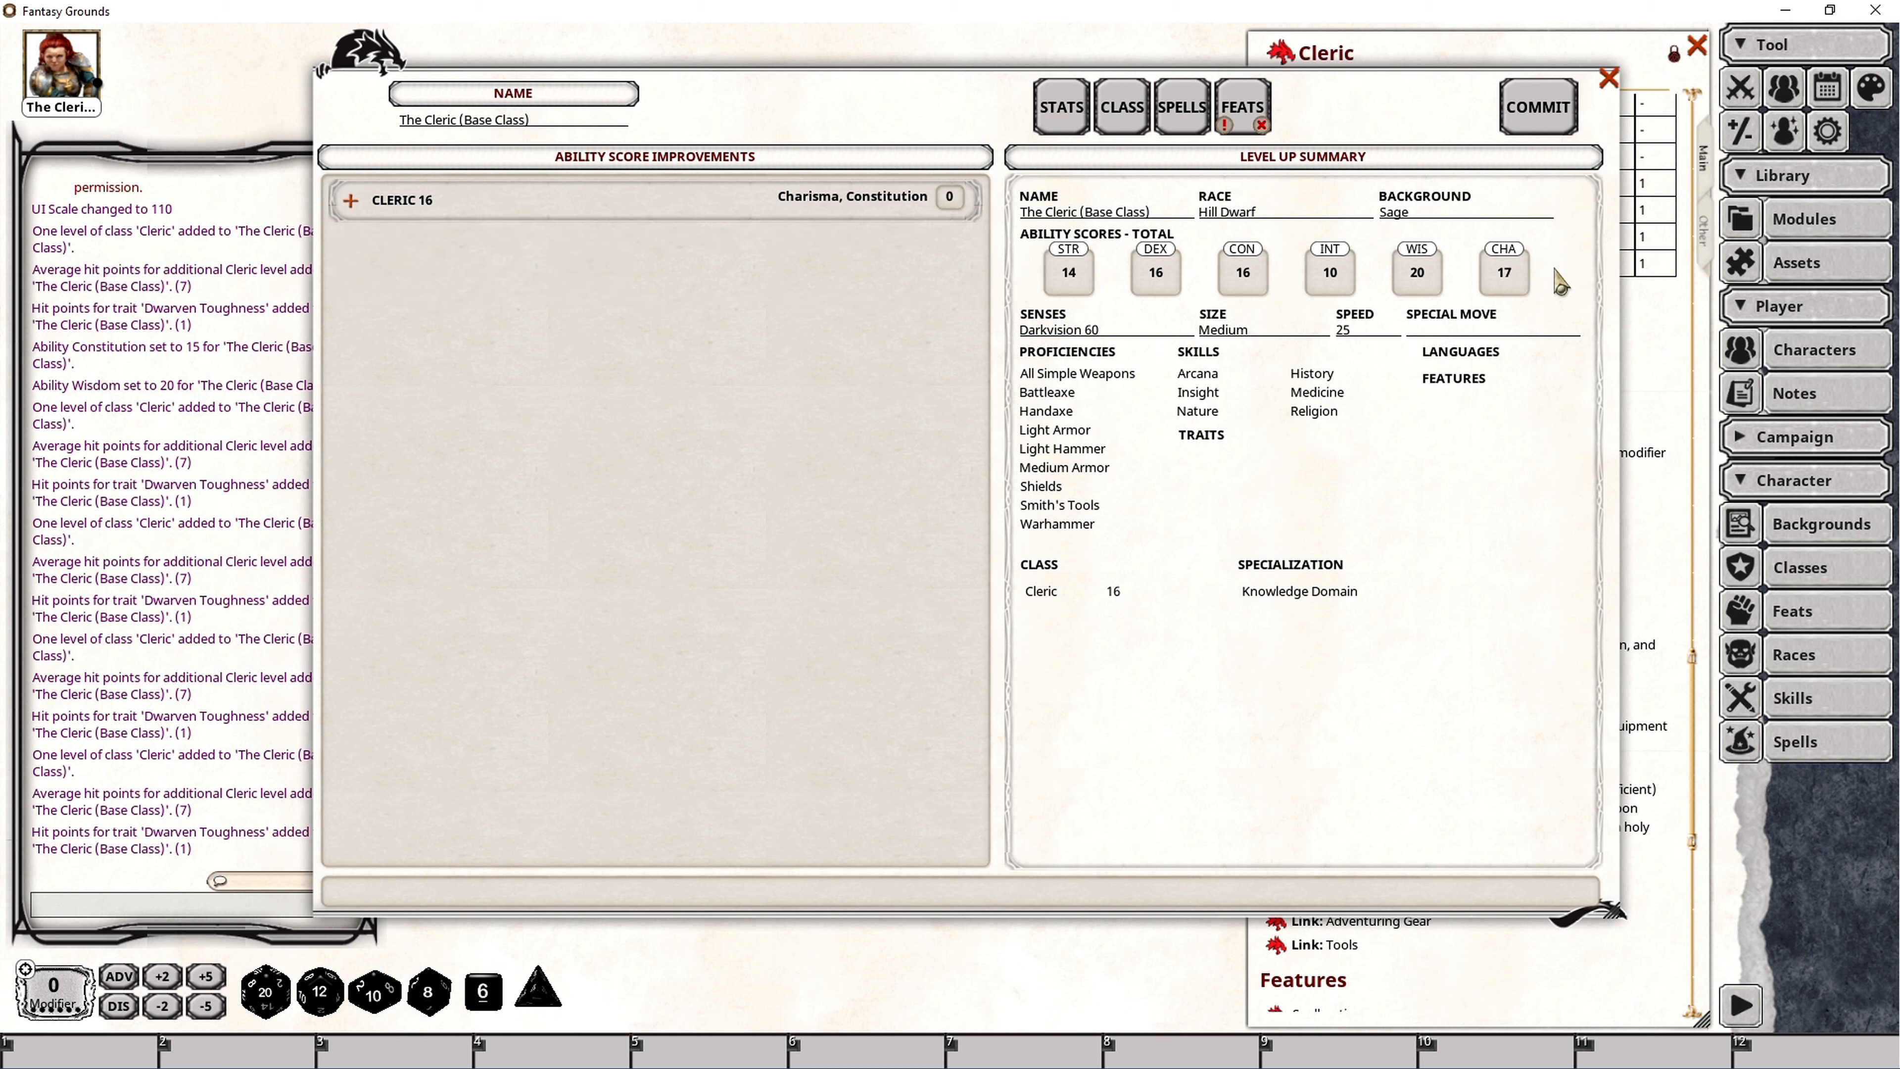
pyautogui.click(1238, 100)
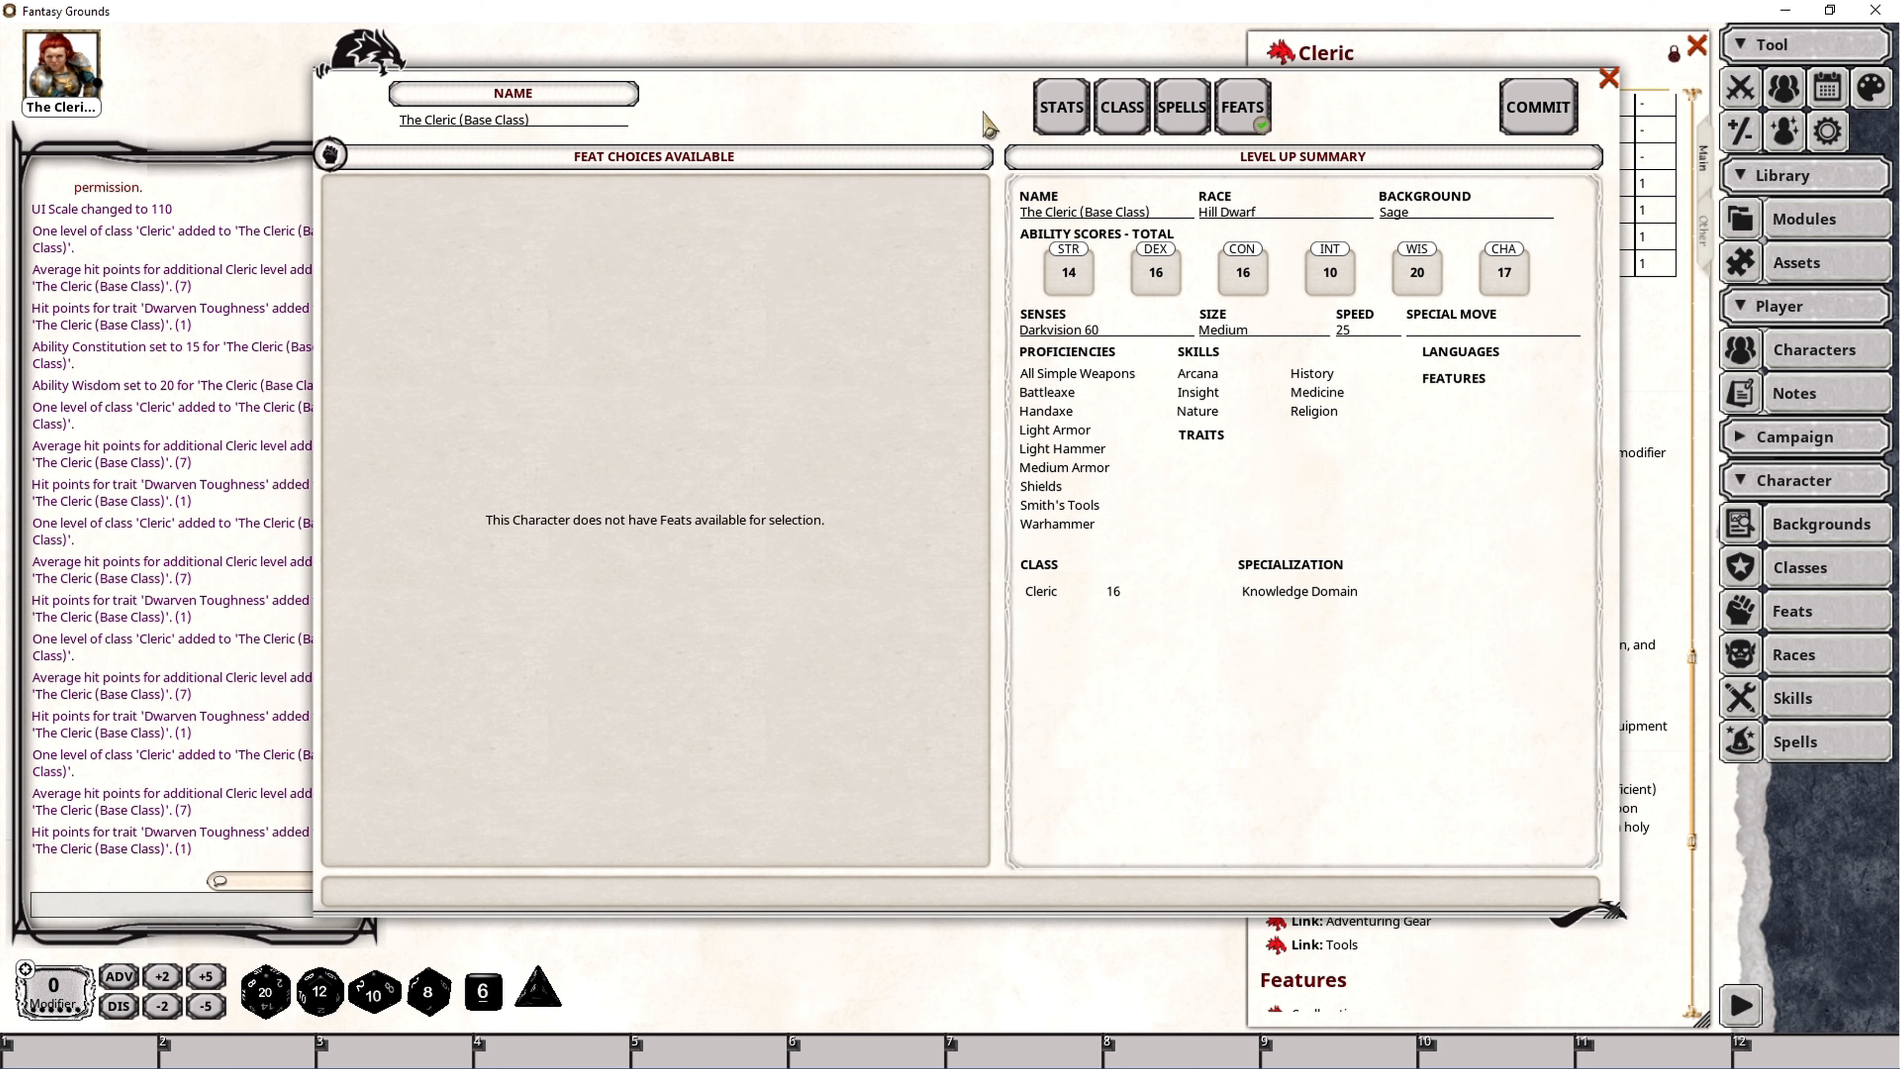
pyautogui.click(1541, 108)
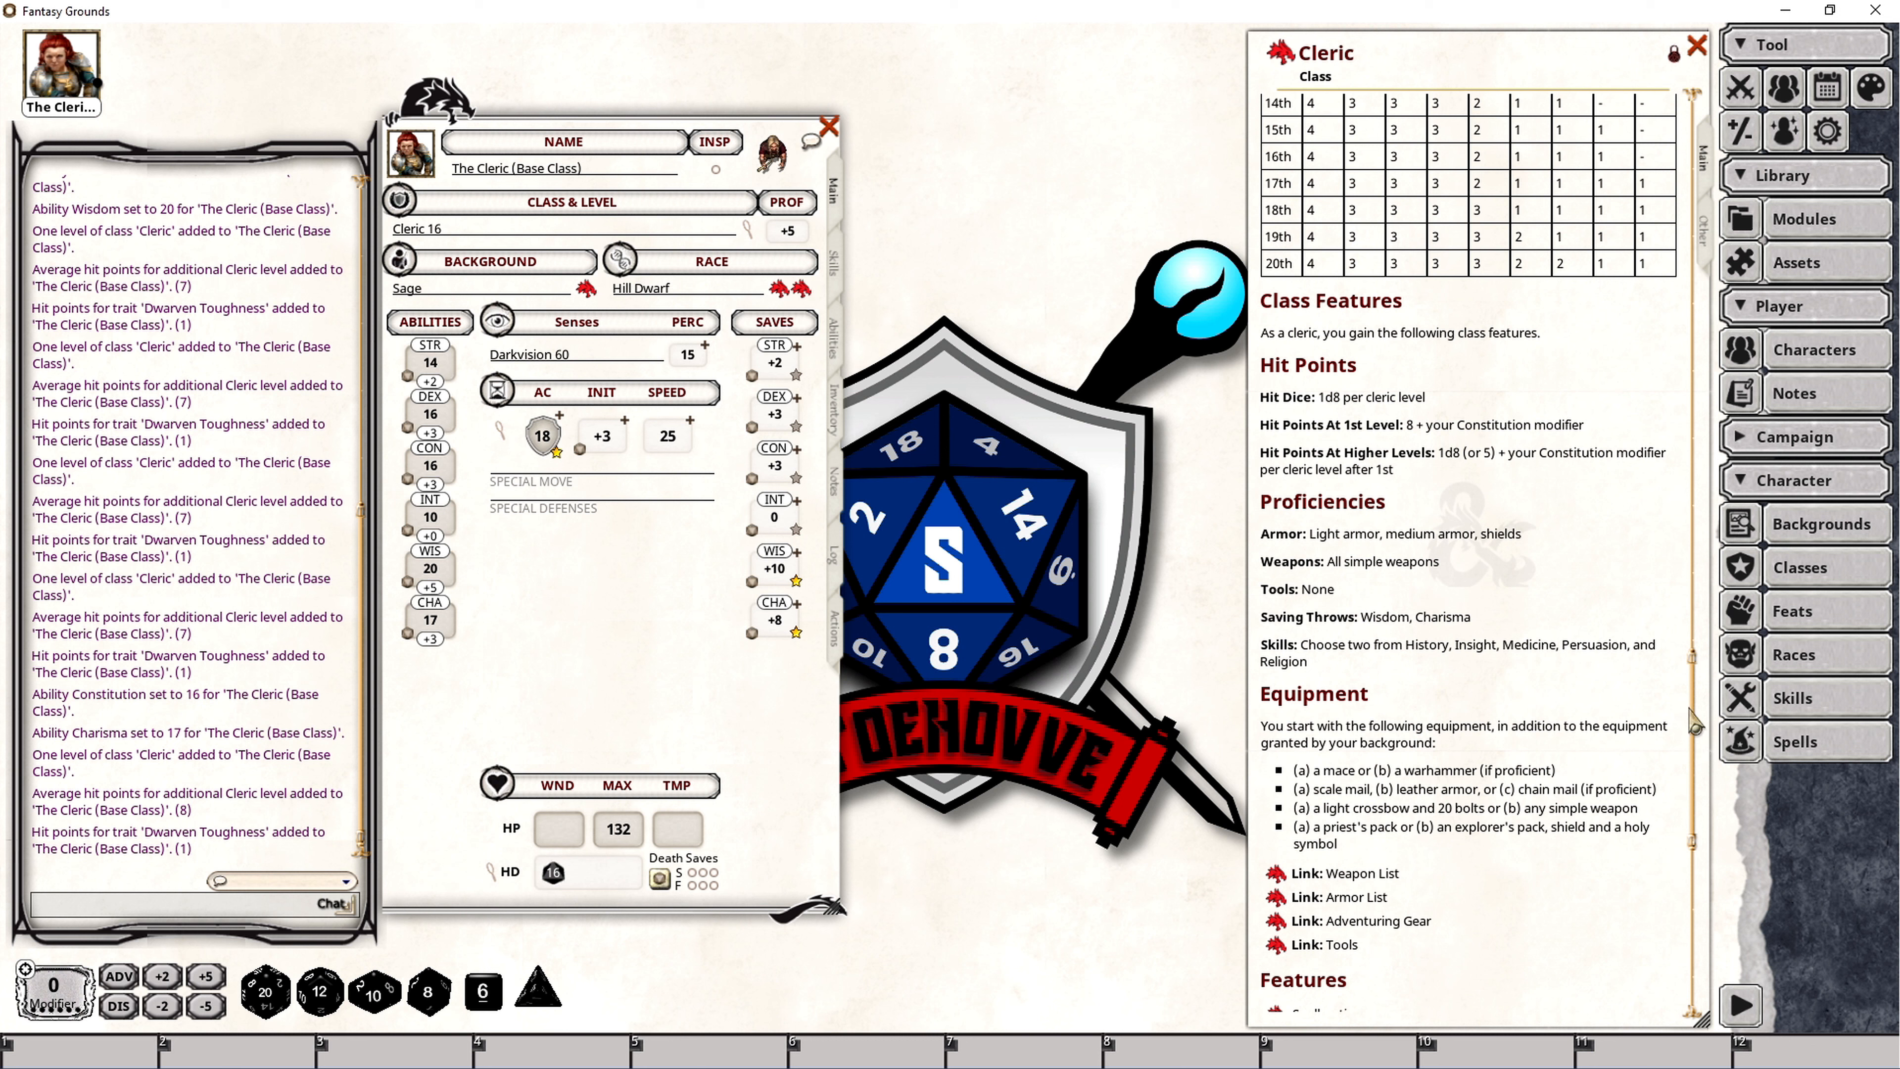
# Display the character's actions and open Cleric Spells from the Spellcasting feature, collapsing the Cantrips through Level 7 groups.
pyautogui.scroll(-5, 1438, 894)
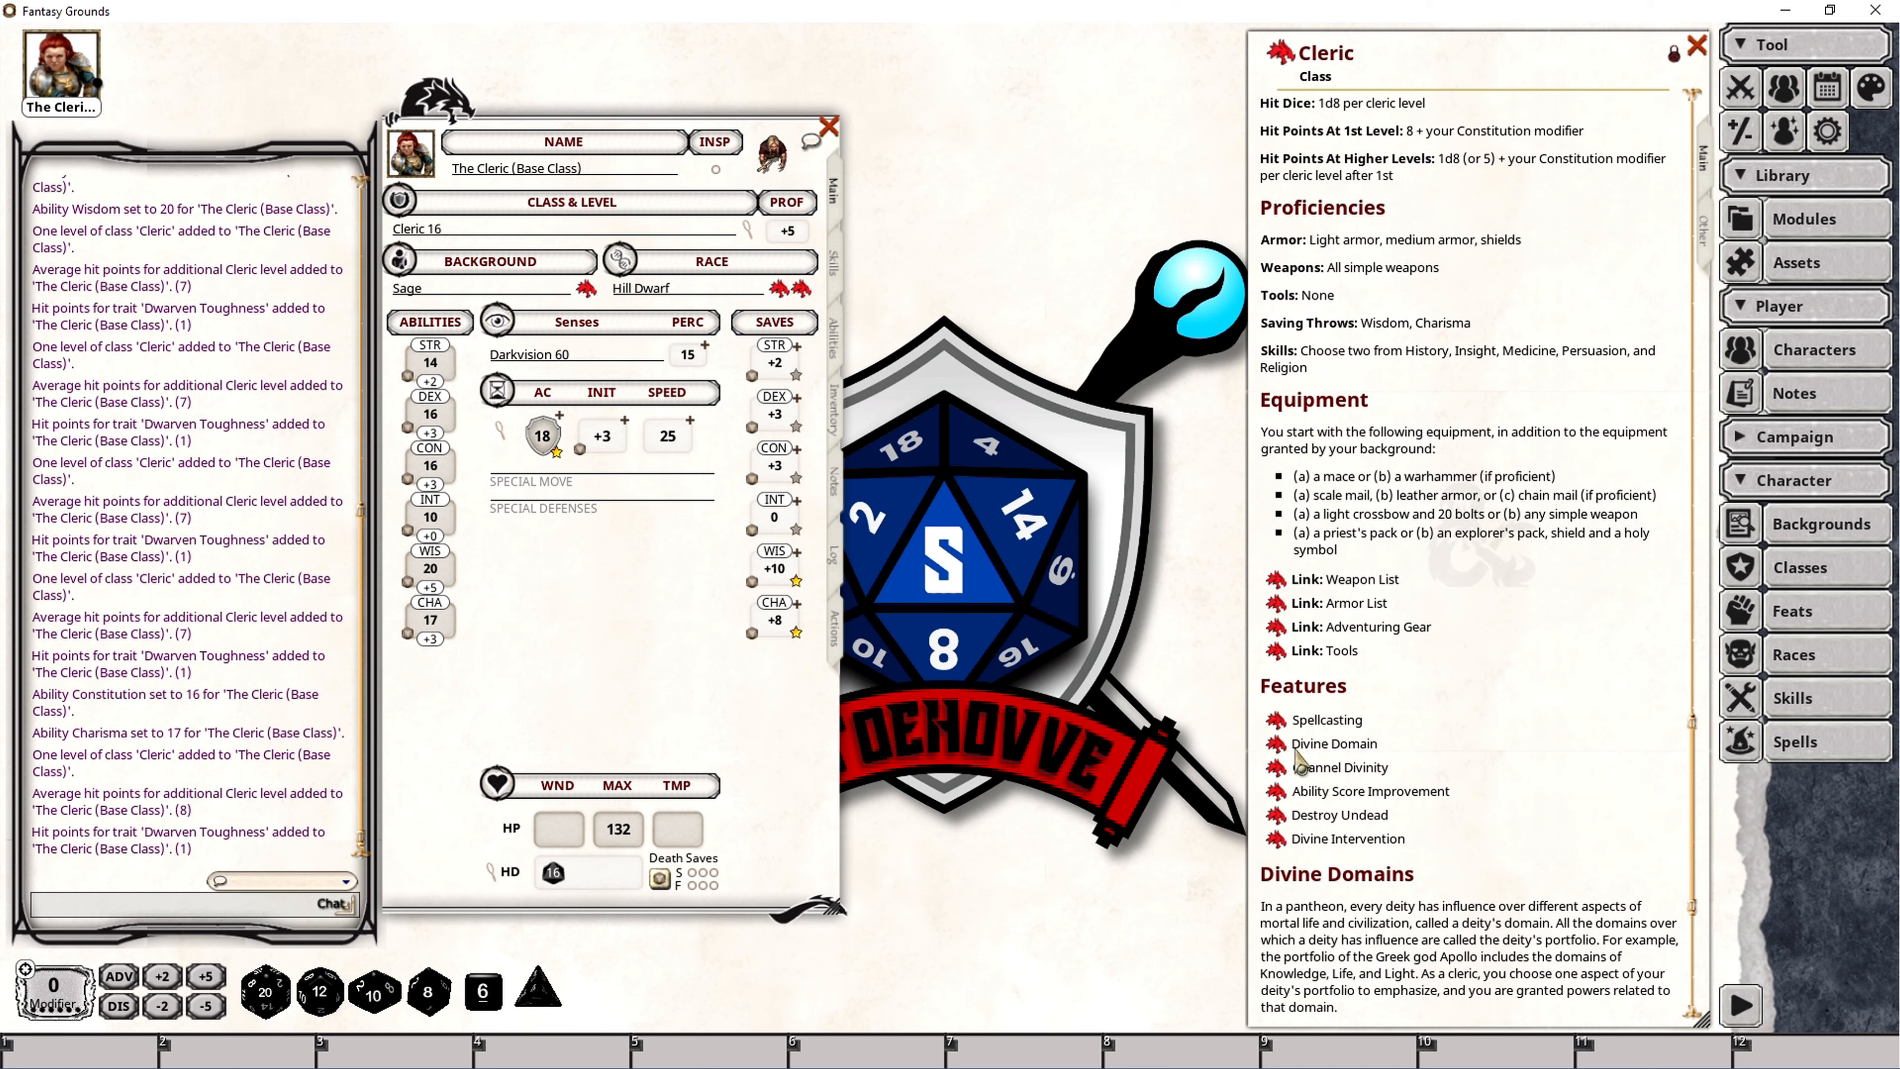
pyautogui.click(1280, 720)
pyautogui.click(839, 631)
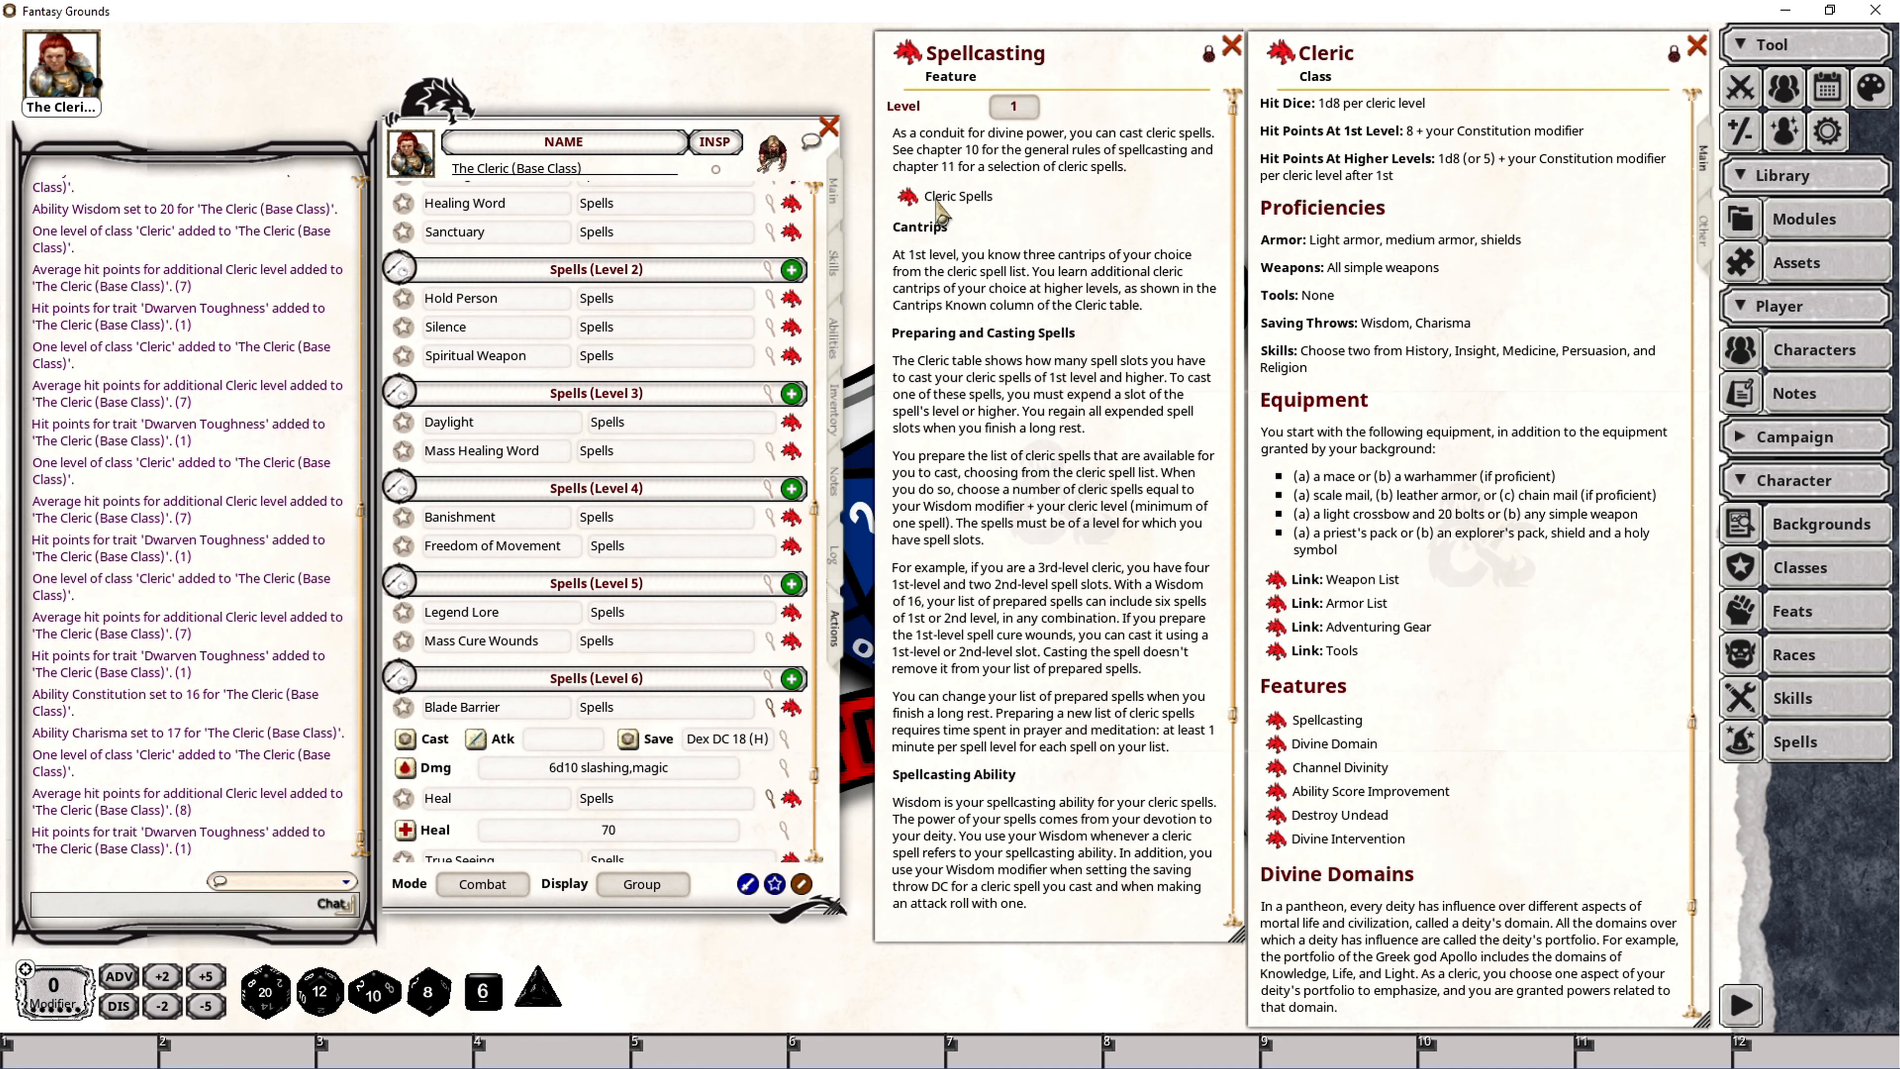
pyautogui.click(907, 198)
pyautogui.click(948, 216)
pyautogui.click(965, 238)
pyautogui.click(960, 262)
pyautogui.click(971, 283)
pyautogui.click(974, 305)
pyautogui.click(972, 326)
pyautogui.click(965, 347)
pyautogui.click(972, 369)
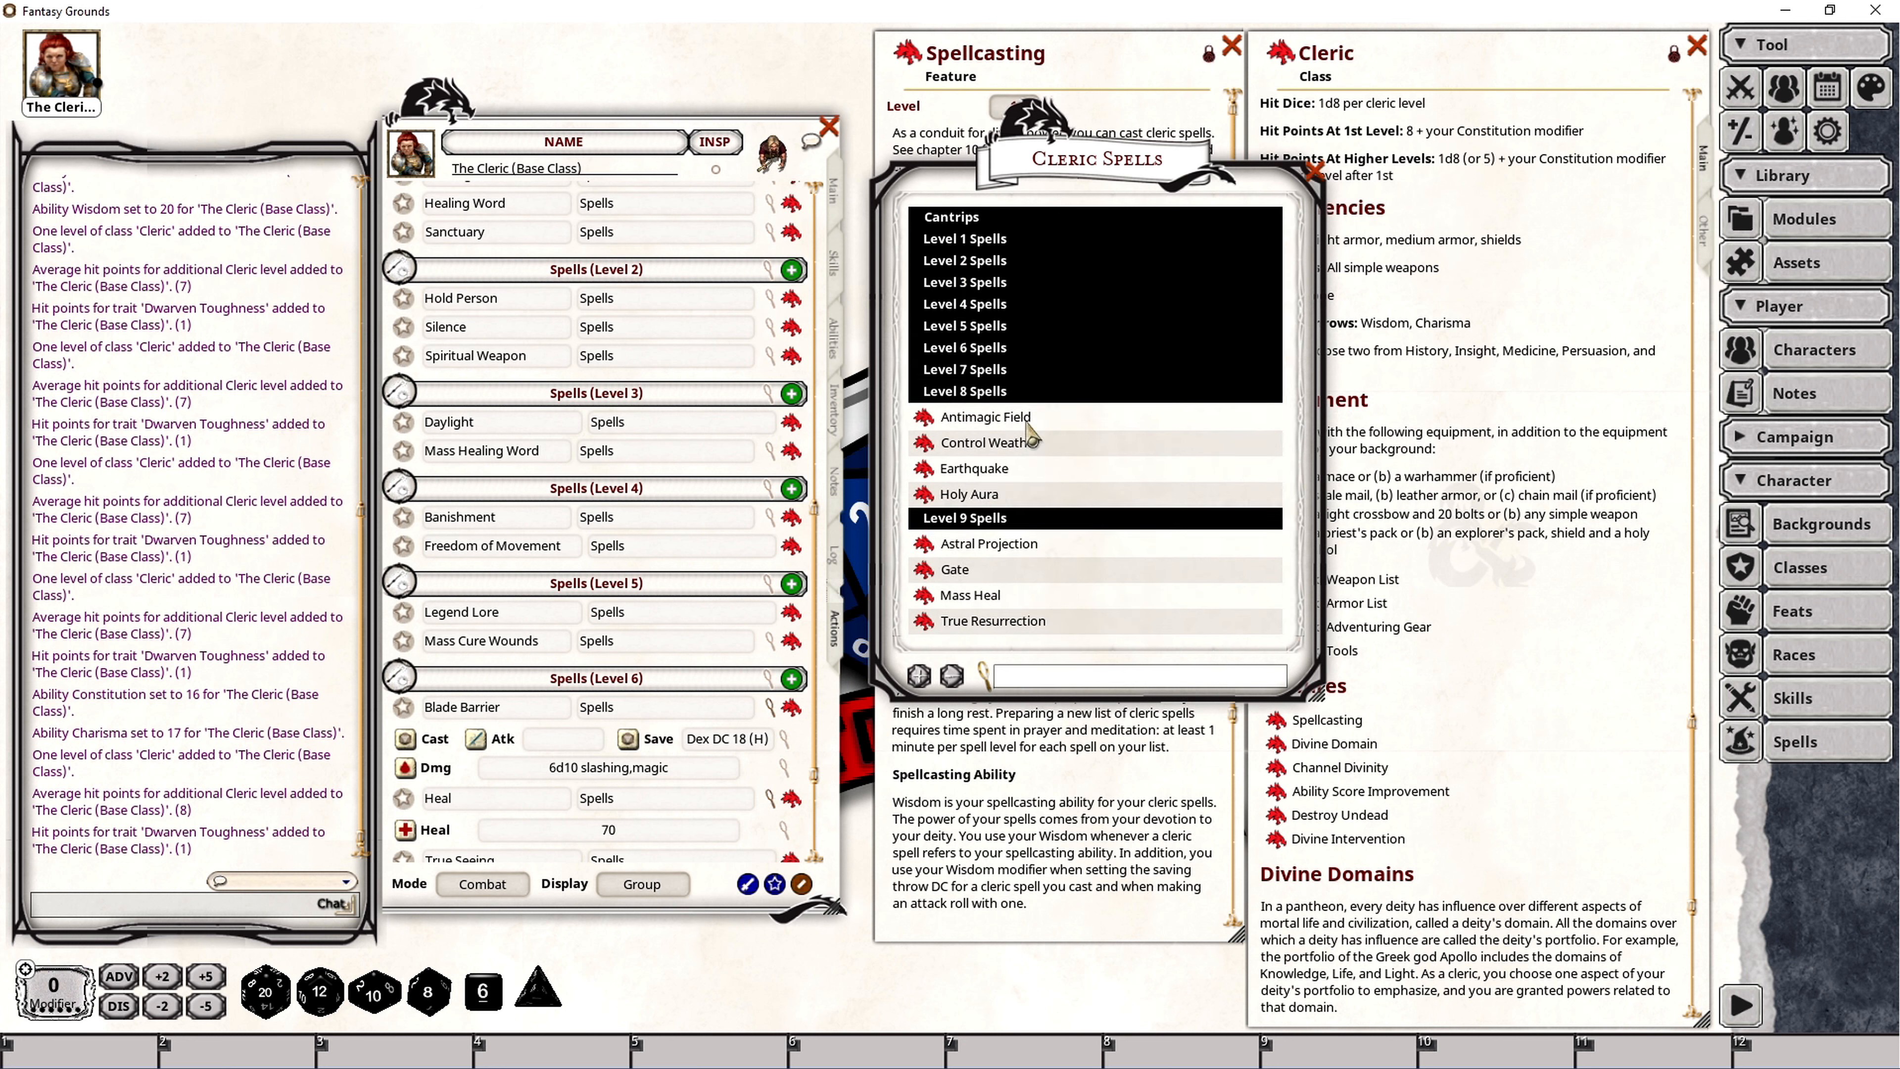
# Add Antimagic Field from Cleric Spells to the character's Level 8 spells and switch the actions list to Preparation mode.
pyautogui.scroll(-5, 692, 720)
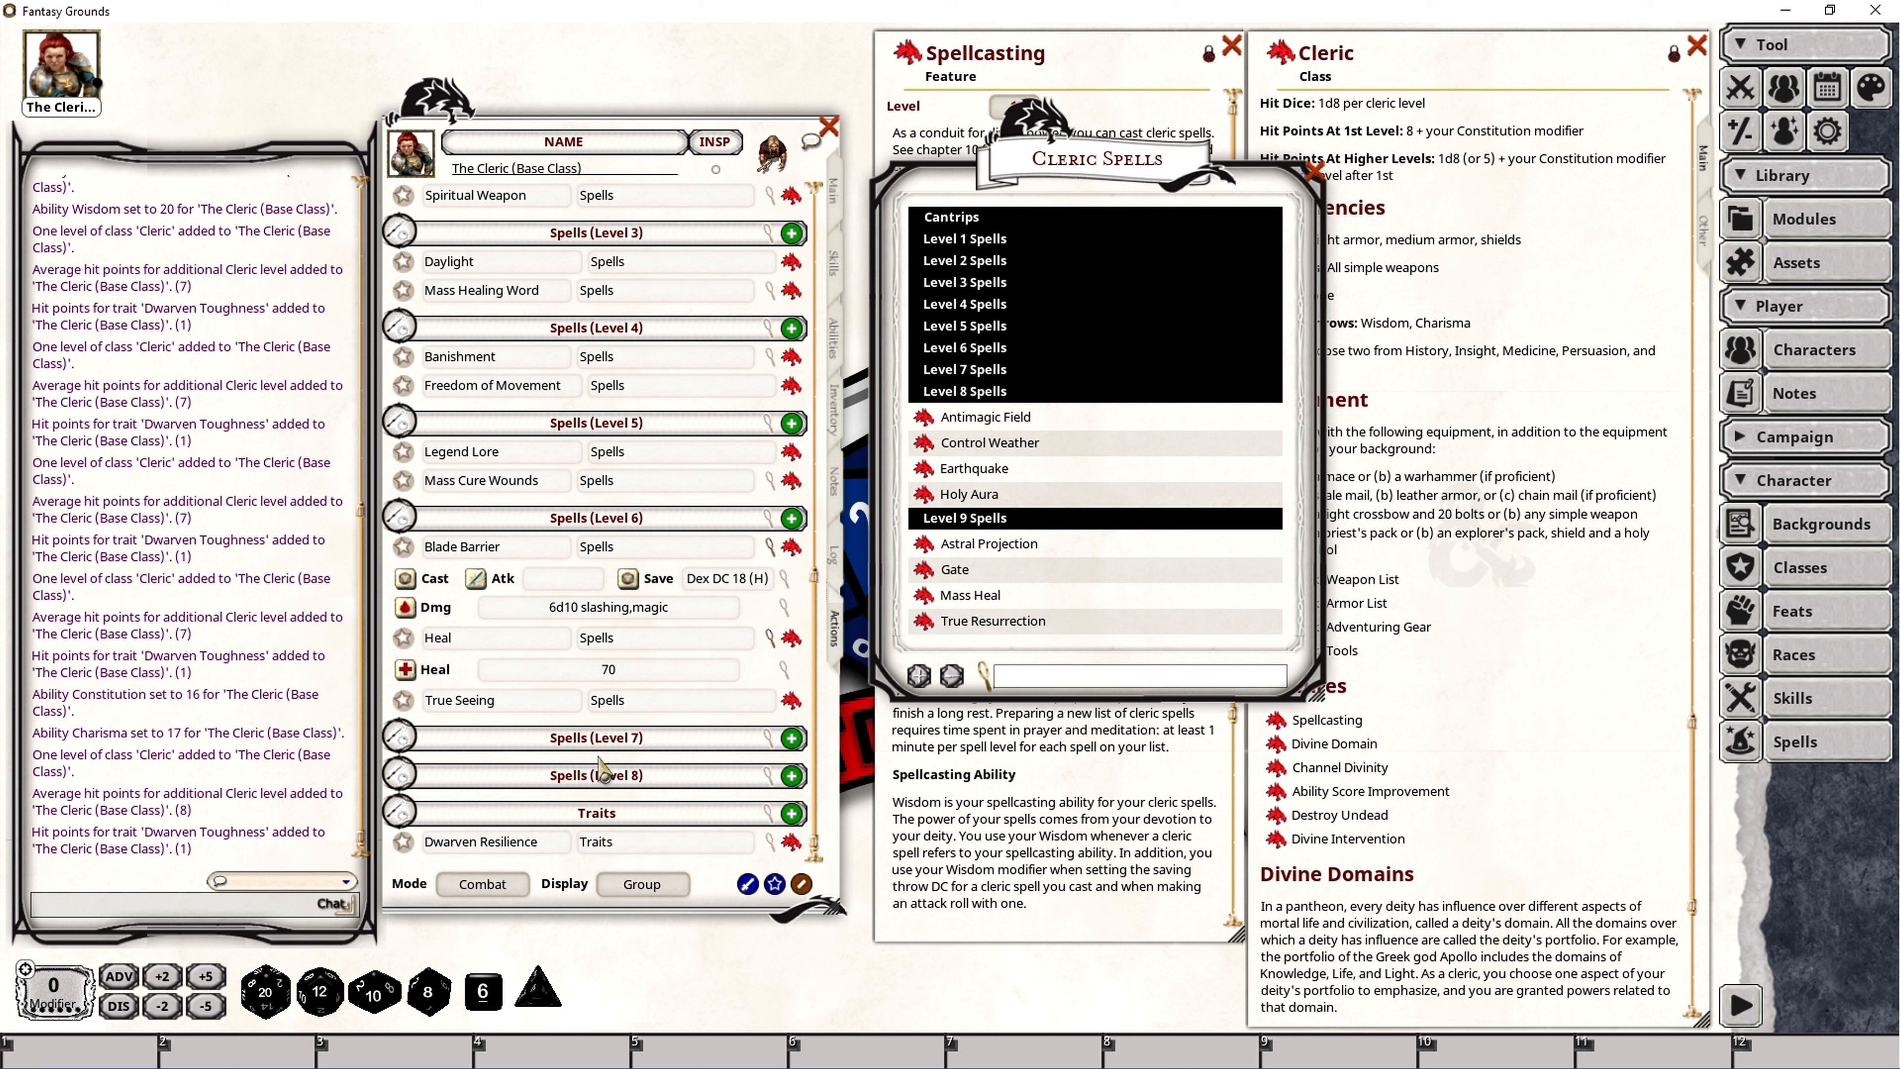
pyautogui.scroll(-7, 597, 622)
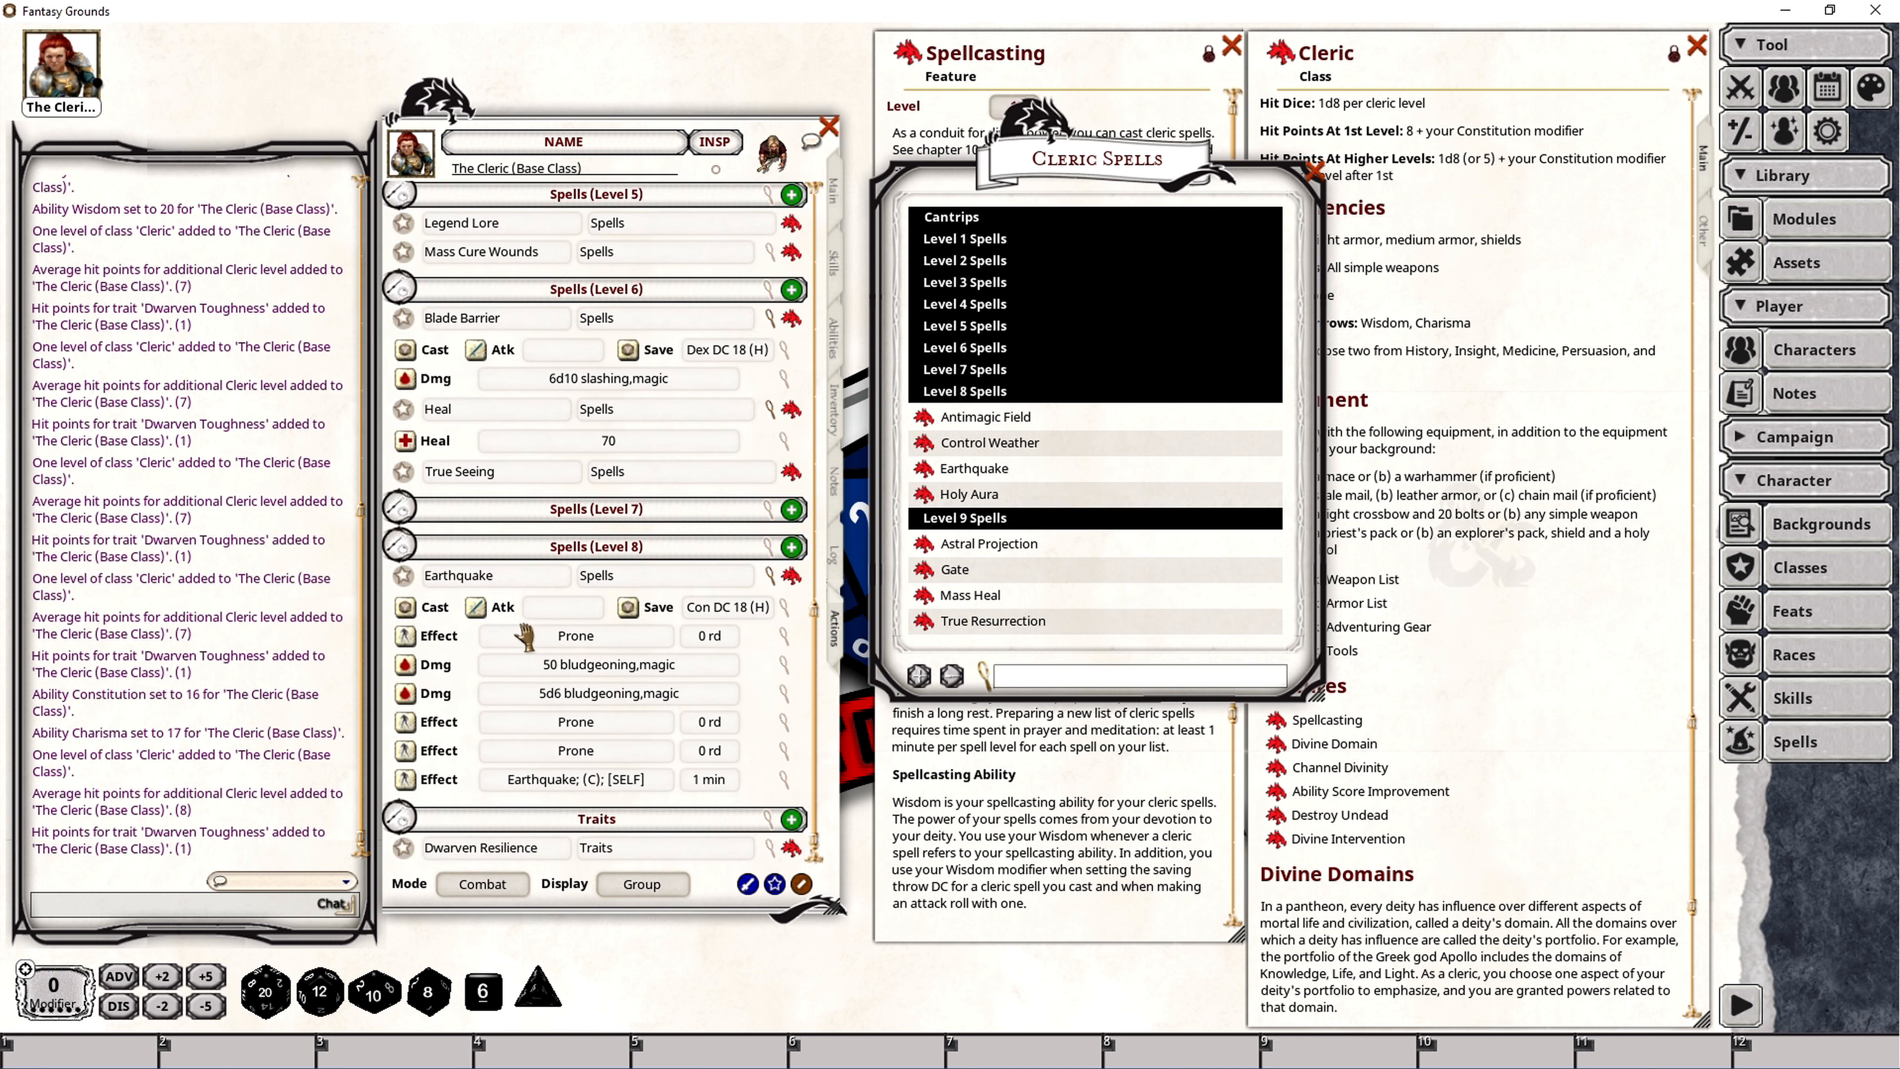
pyautogui.moveTo(965, 428); pyautogui.dragTo(547, 666)
pyautogui.click(1314, 172)
pyautogui.click(508, 876)
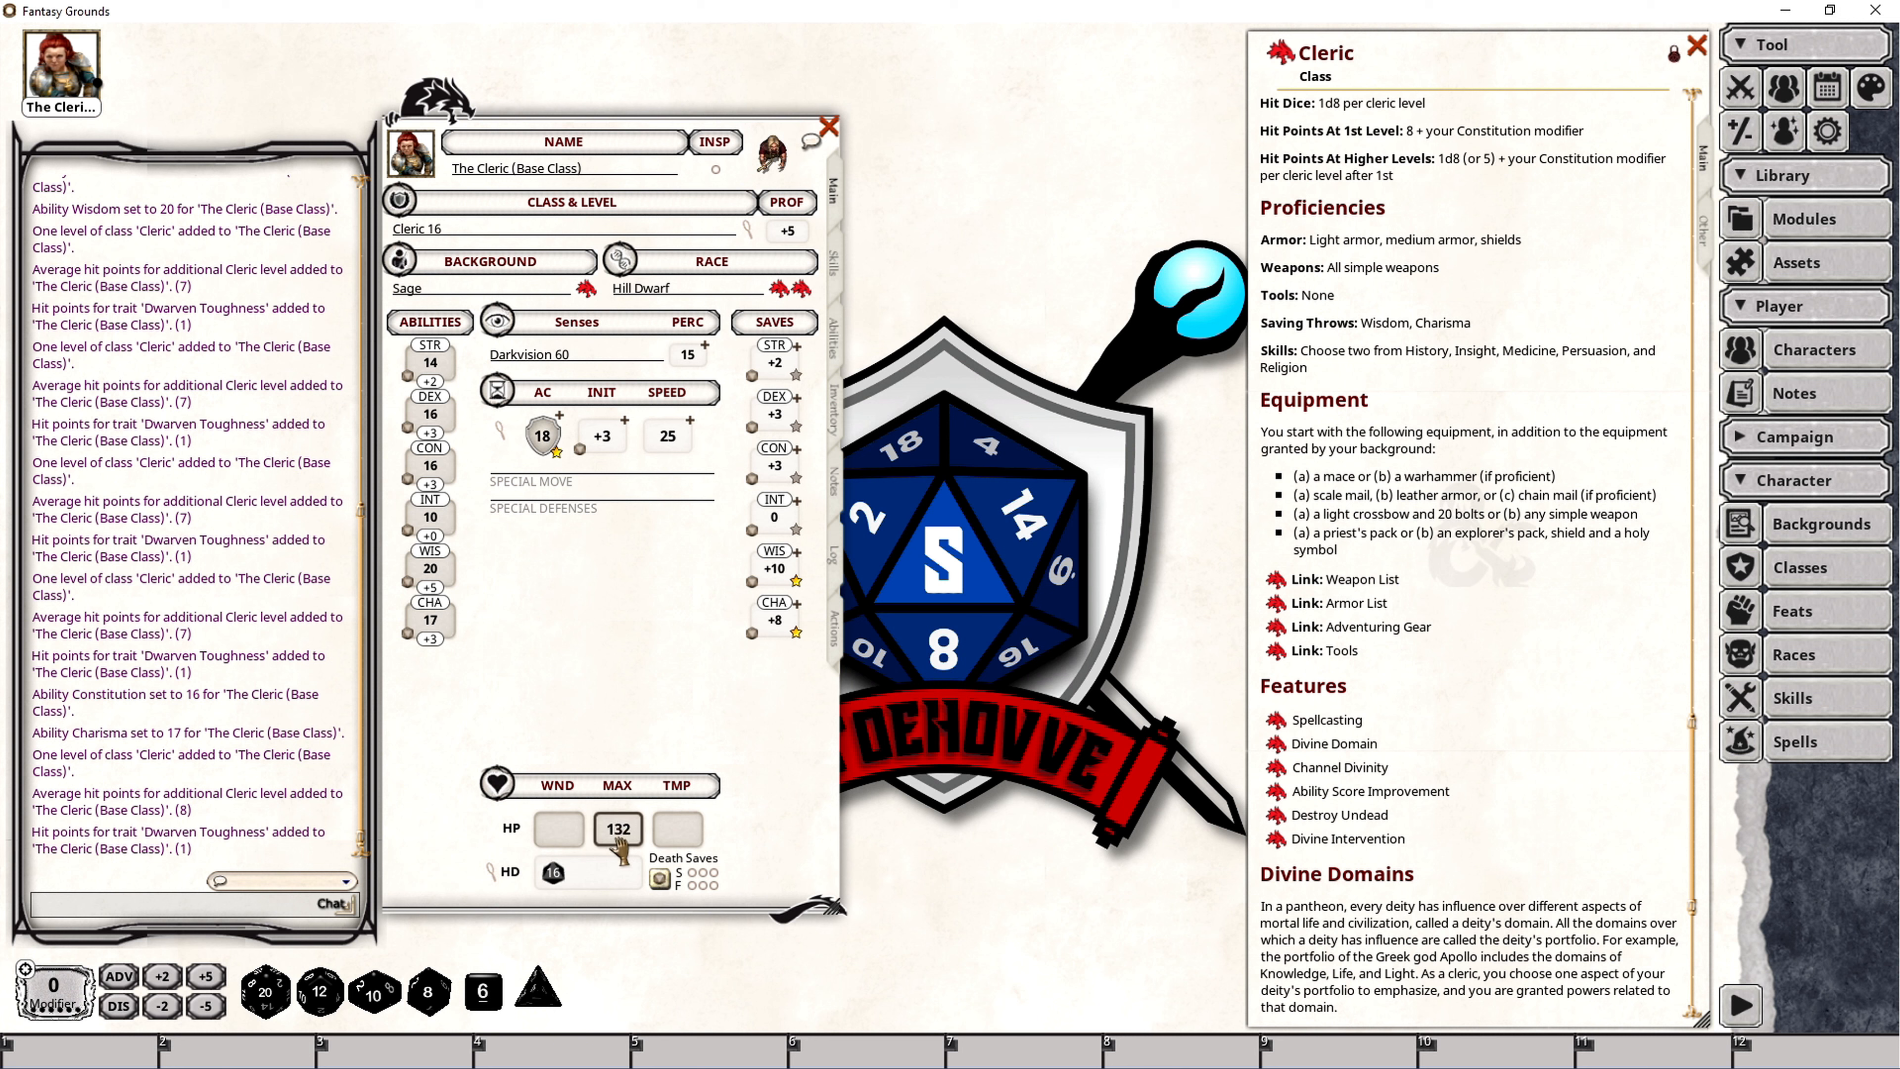
# Set the character's maximum hit points to 148.
pyautogui.write('148')
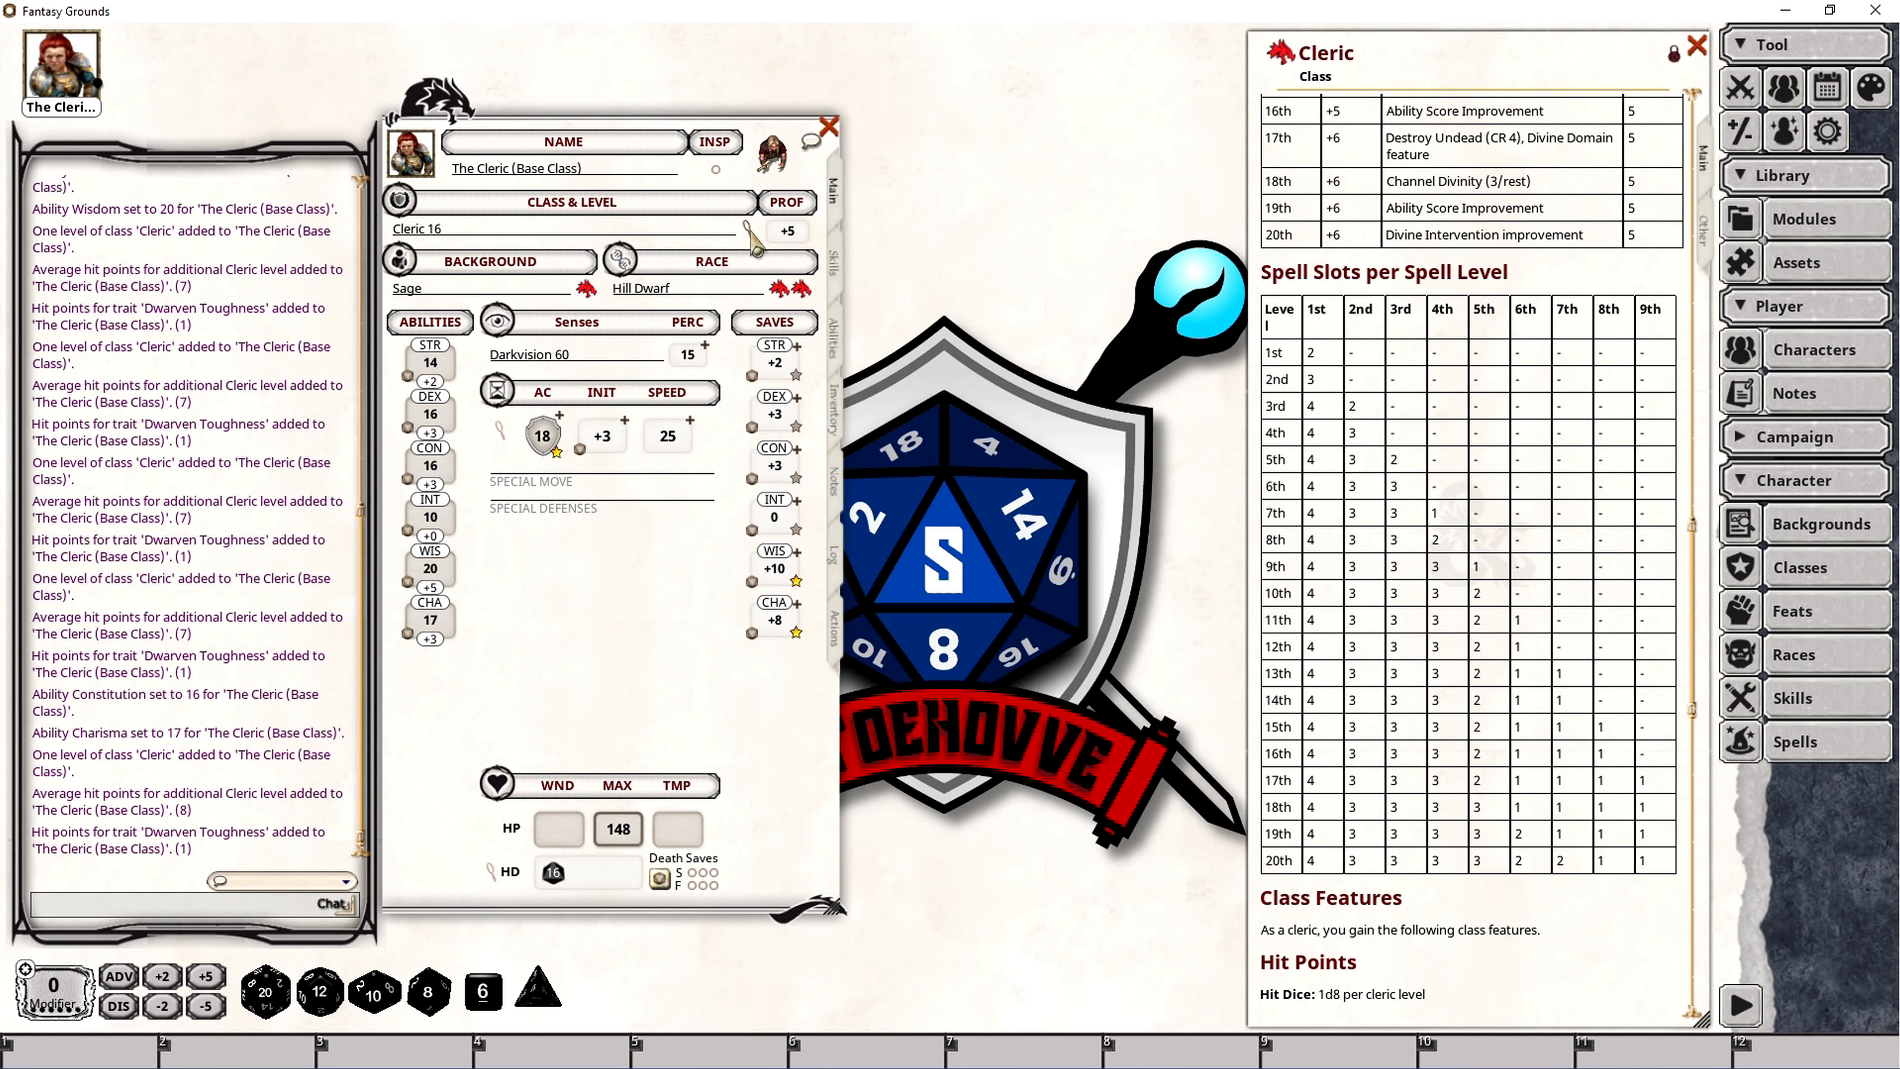
# Level the character up to Cleric 17, adding Mass Heal from the Level 9 cleric spells, and commit the level-up.
pyautogui.click(754, 241)
pyautogui.click(1162, 512)
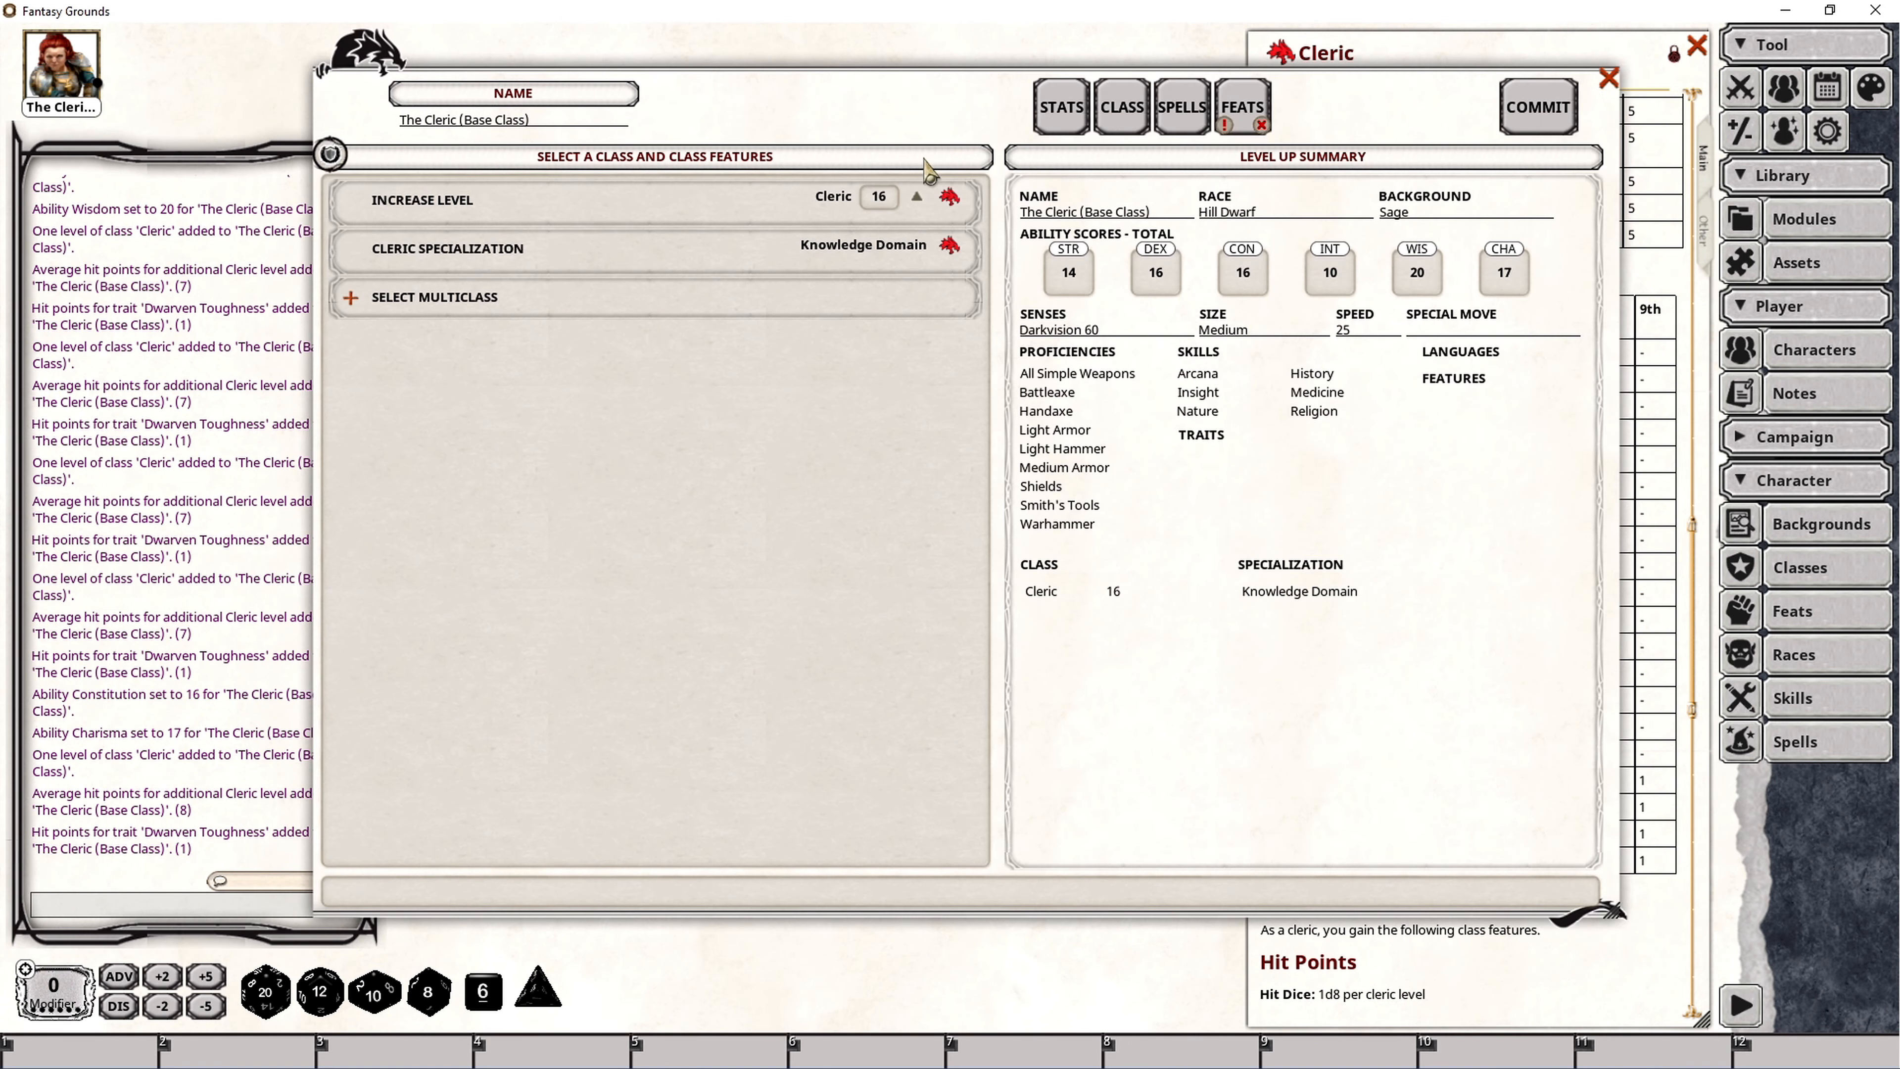
pyautogui.click(917, 196)
pyautogui.click(1178, 114)
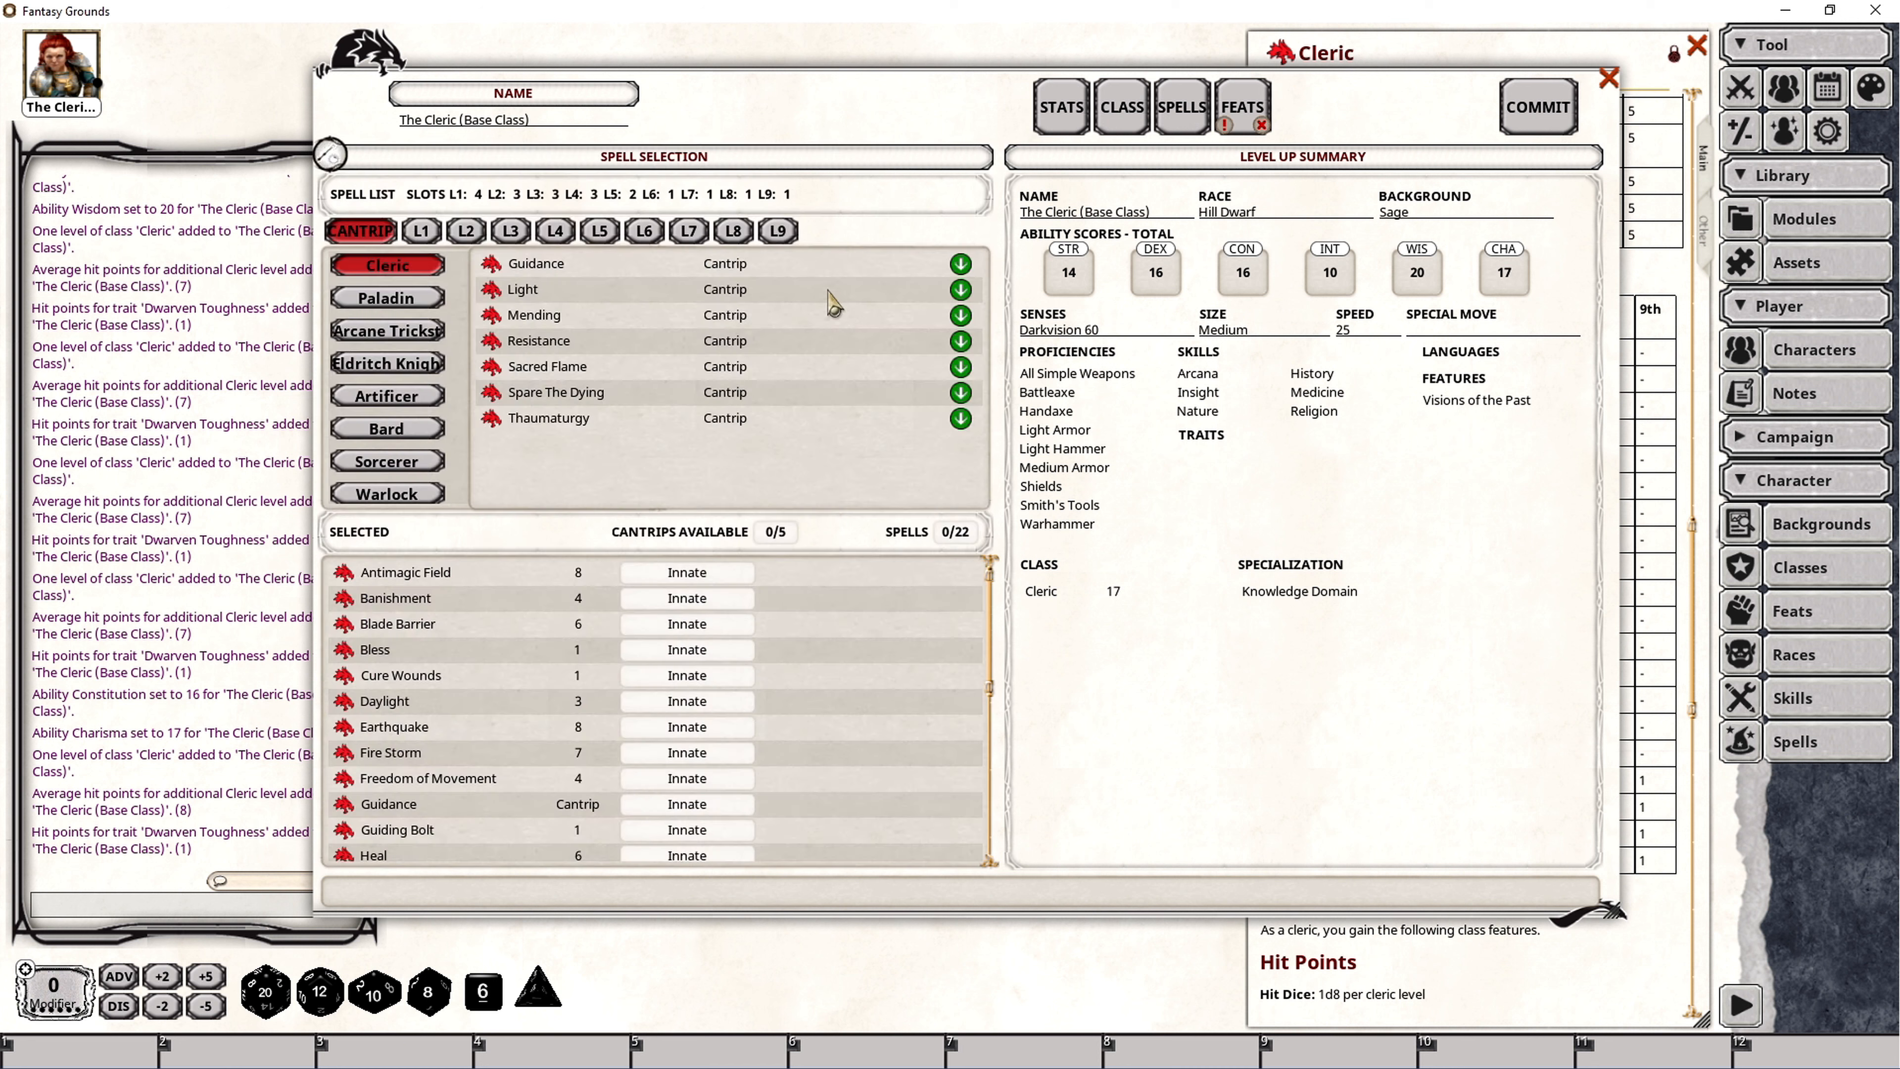
pyautogui.click(785, 229)
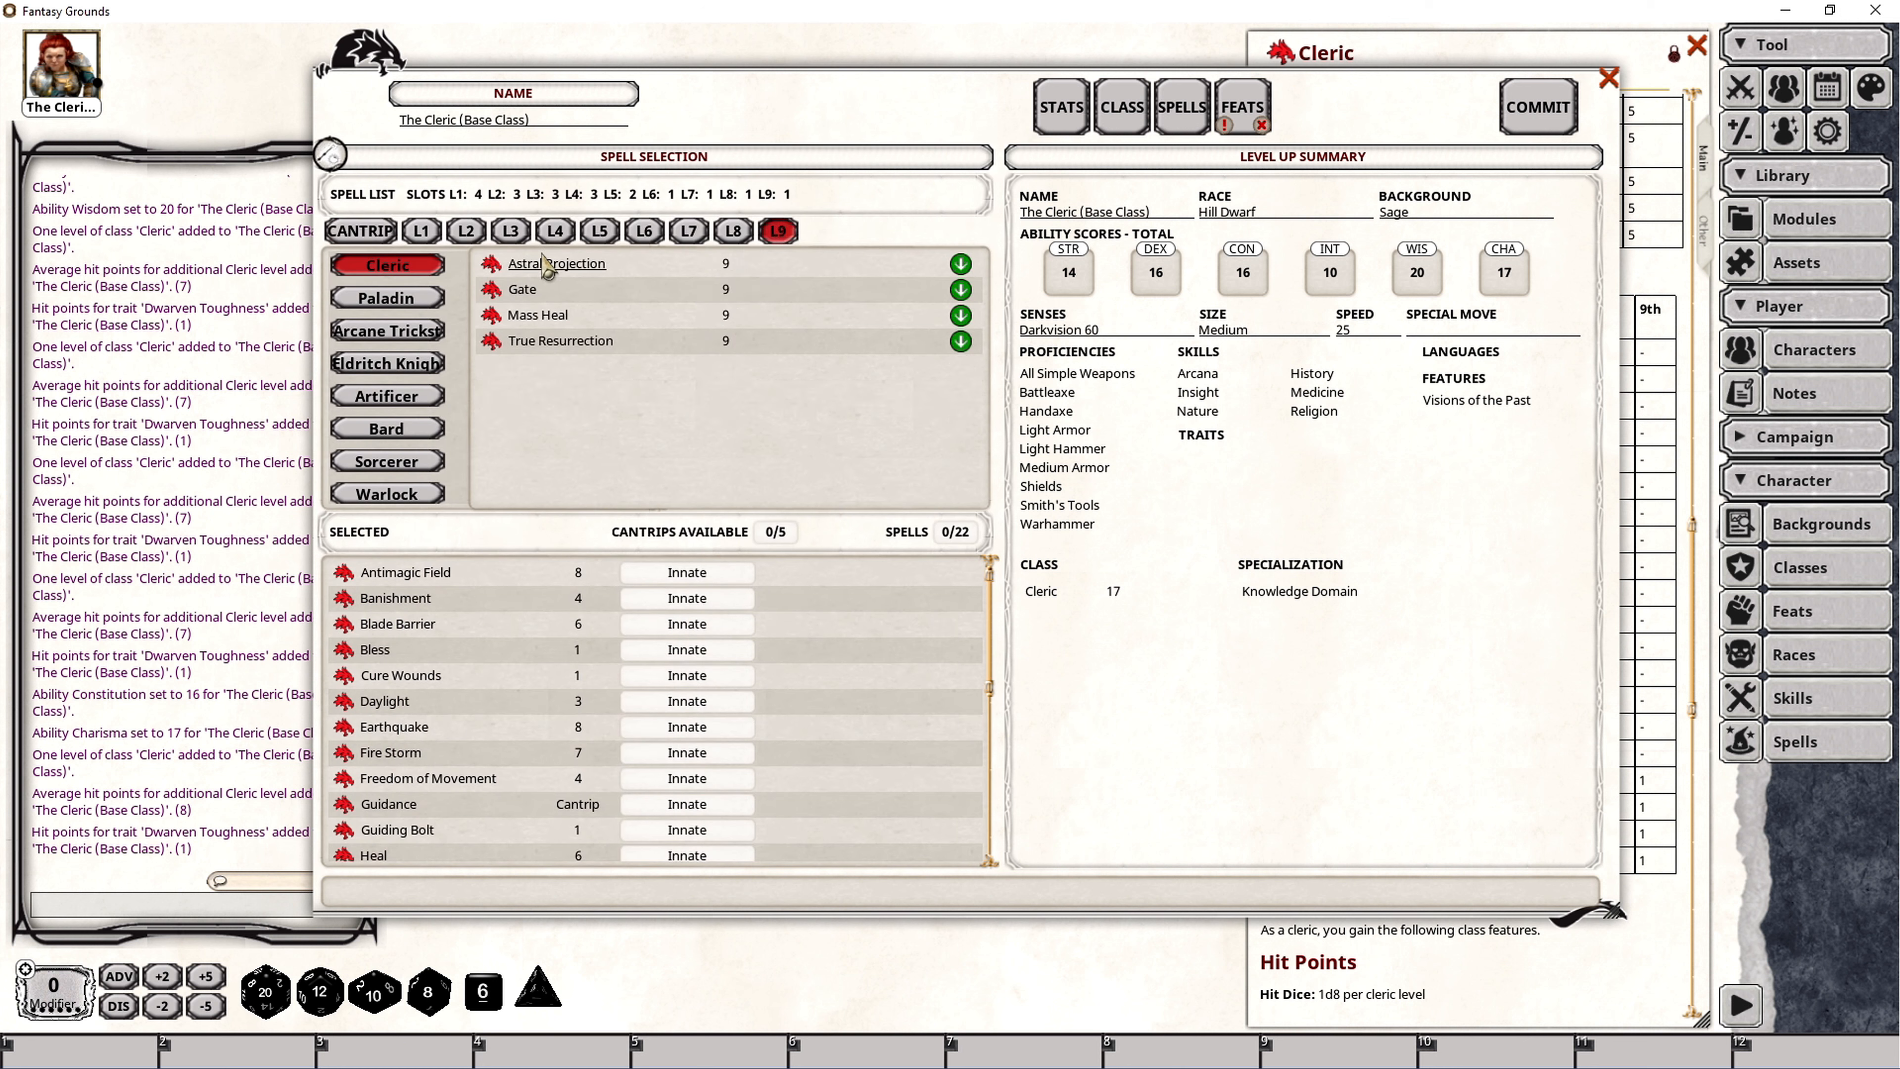
pyautogui.click(961, 315)
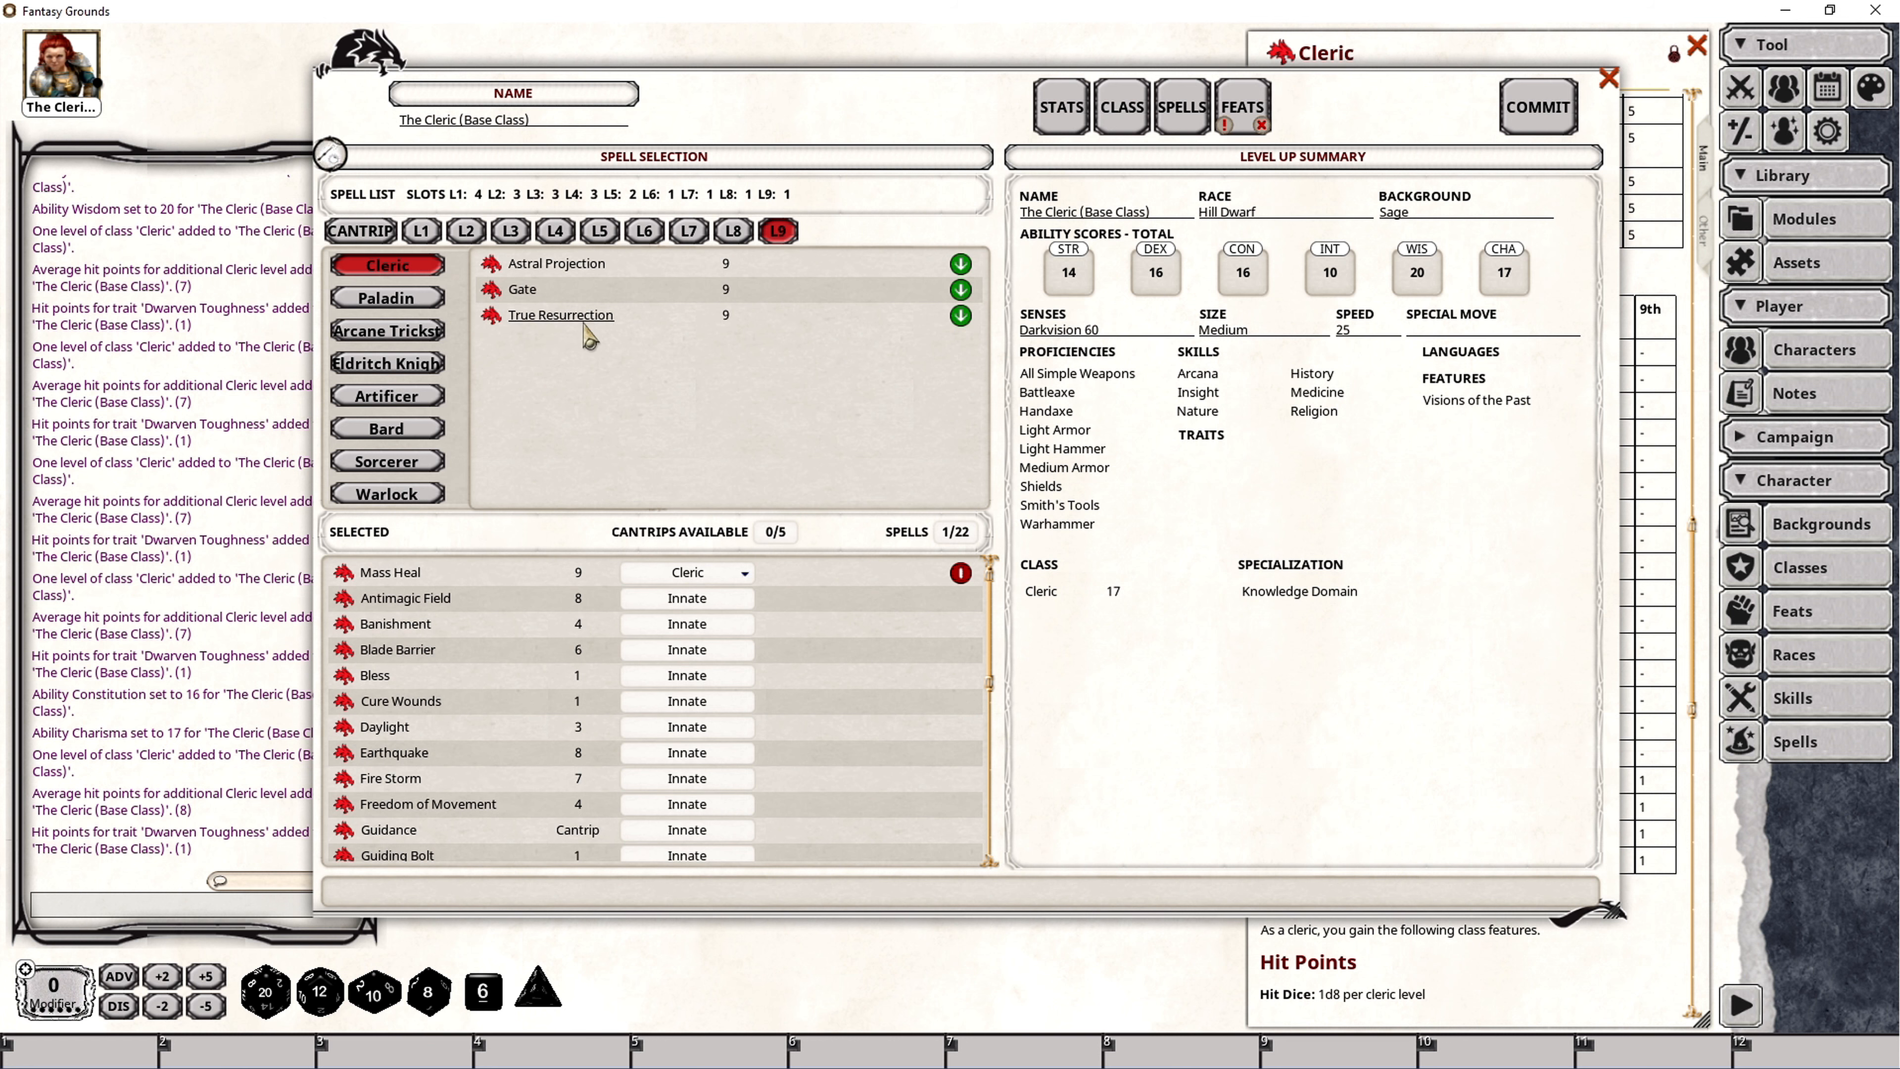
pyautogui.click(1243, 126)
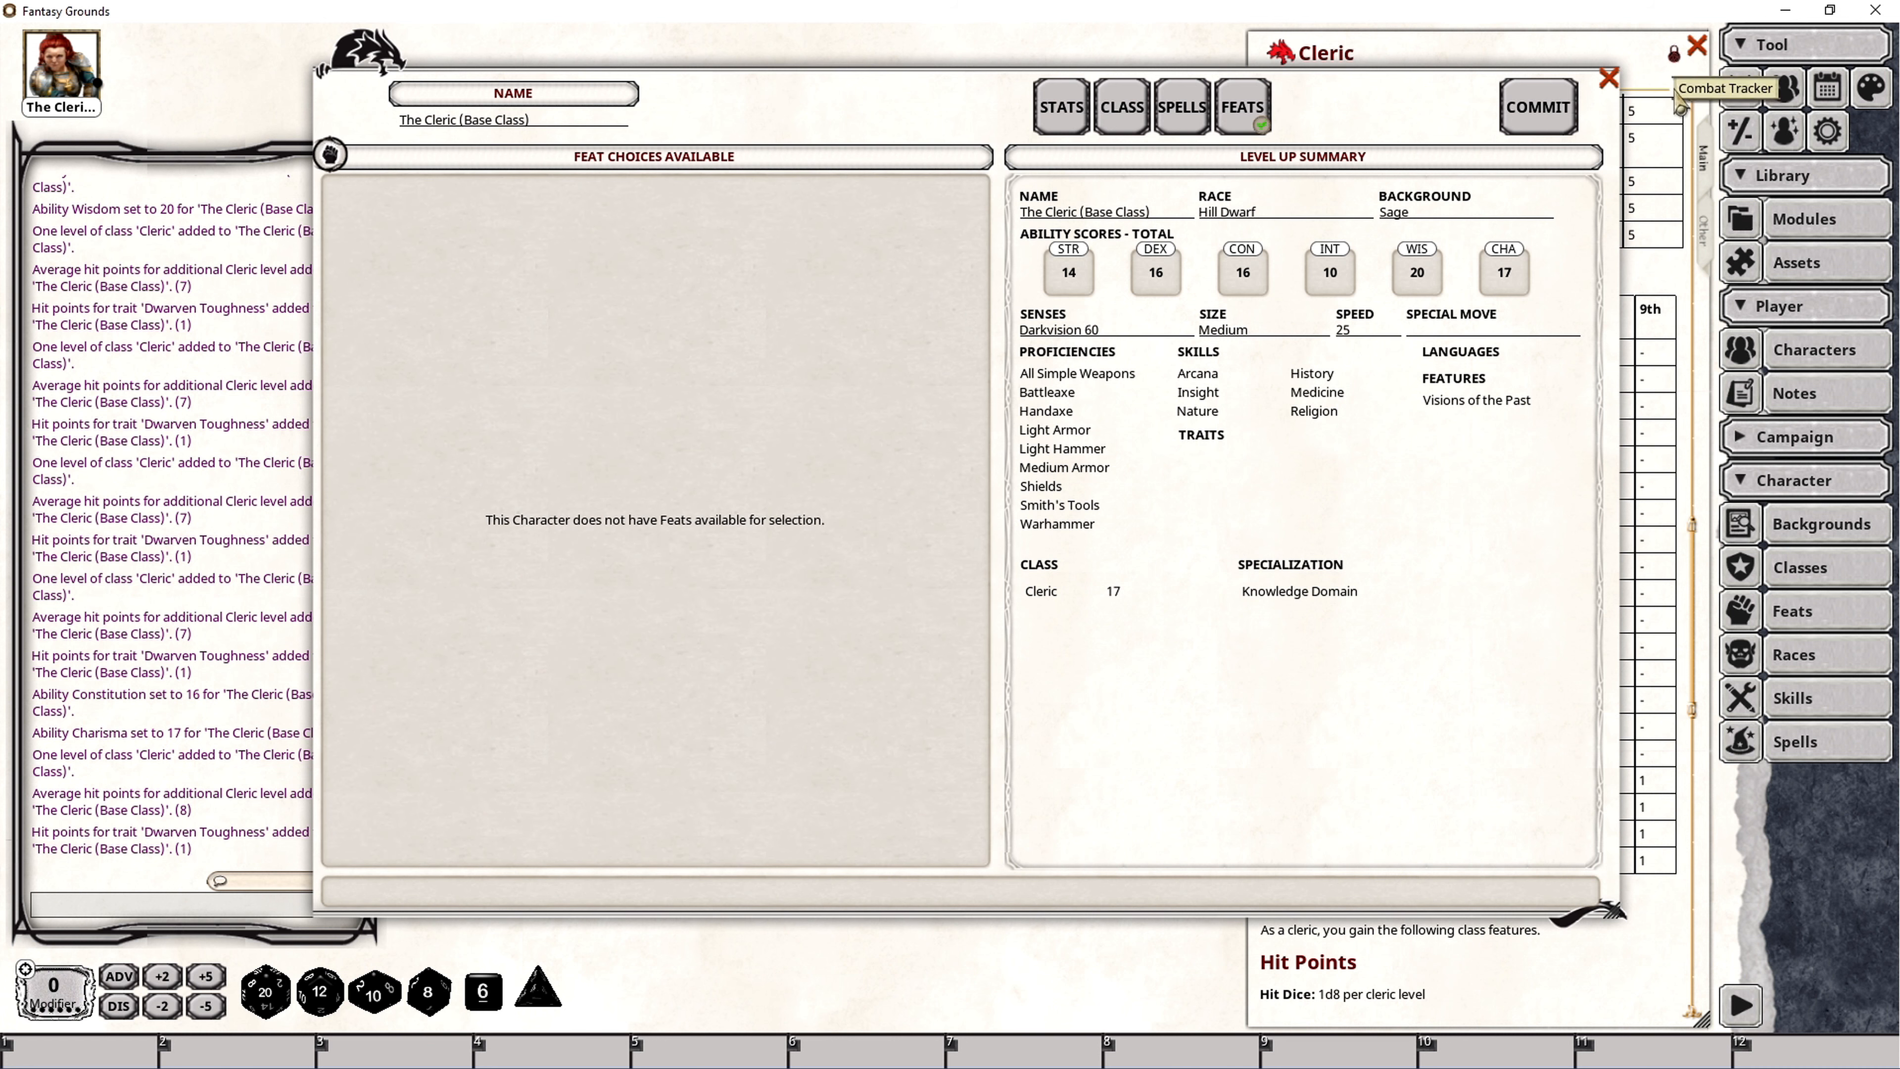
pyautogui.click(1538, 107)
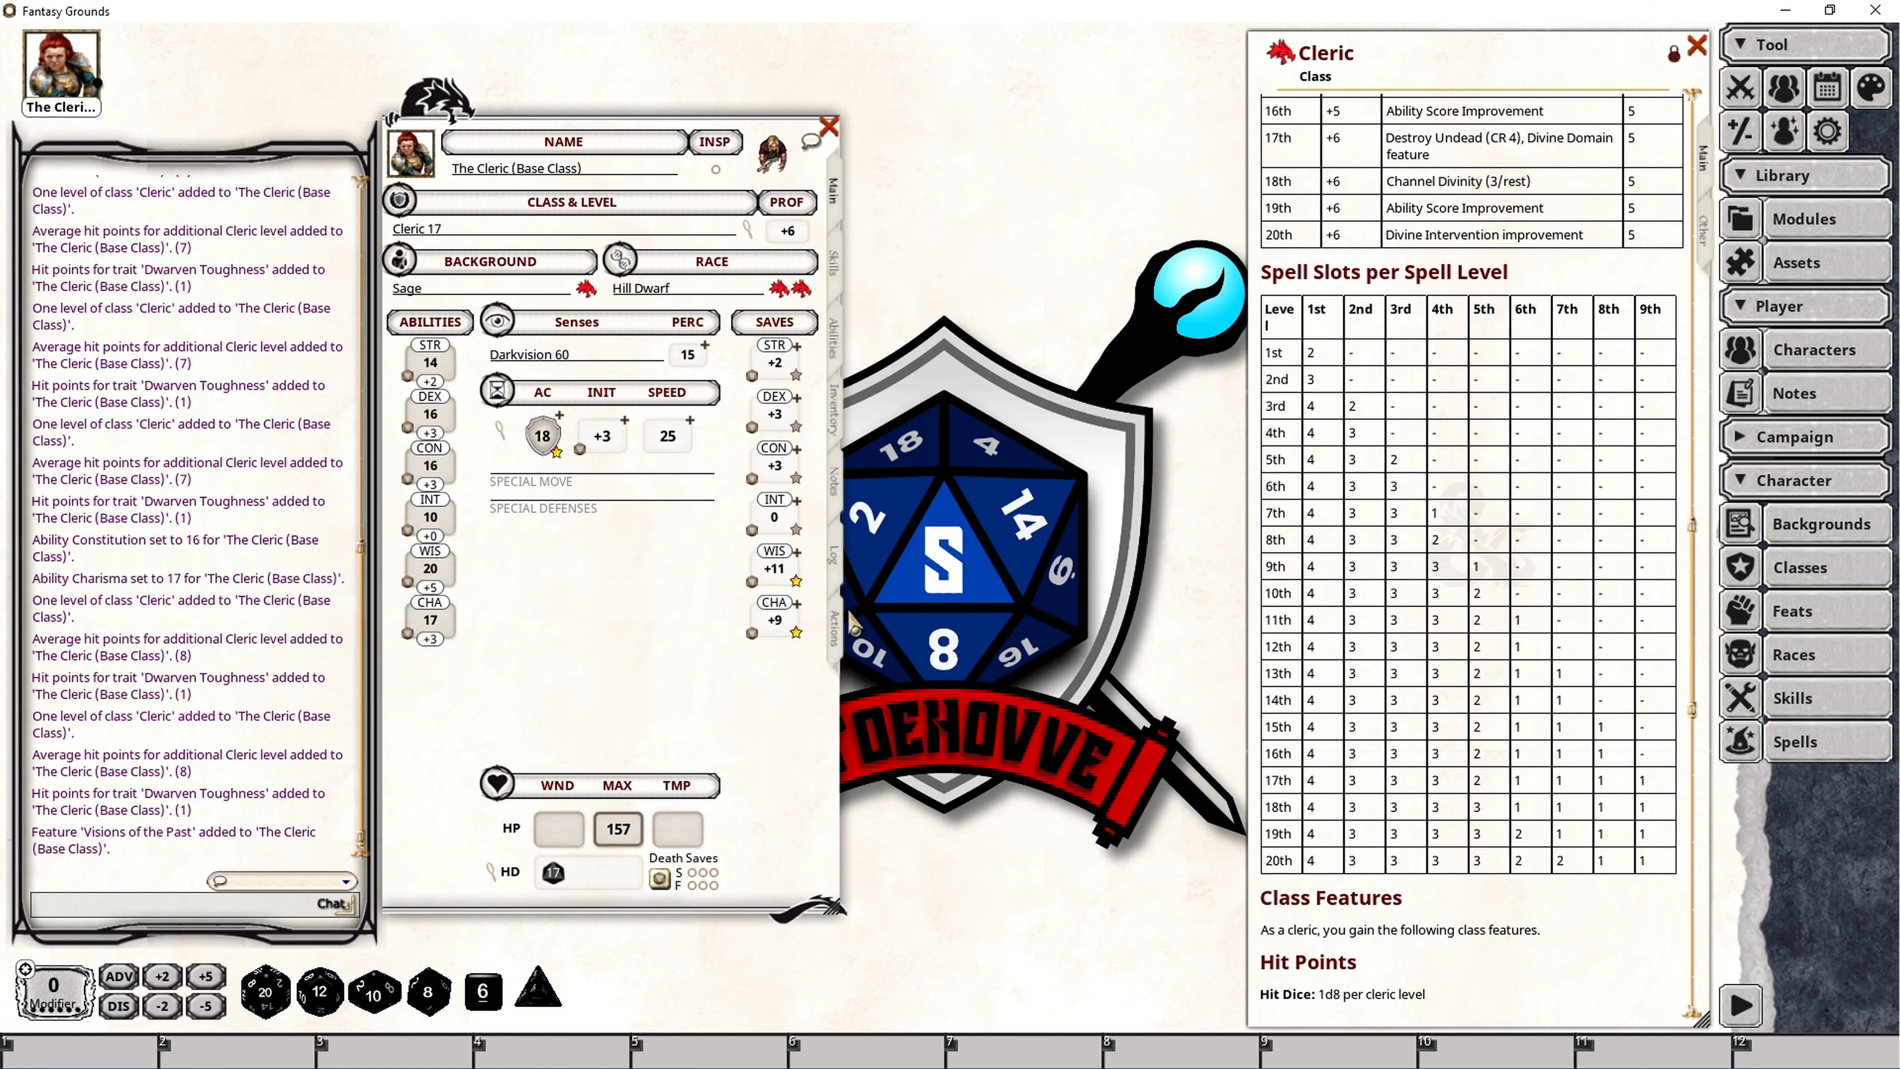
# Open the Destroy Undead feature's description from the character's features to check its challenge rating table.
pyautogui.click(836, 643)
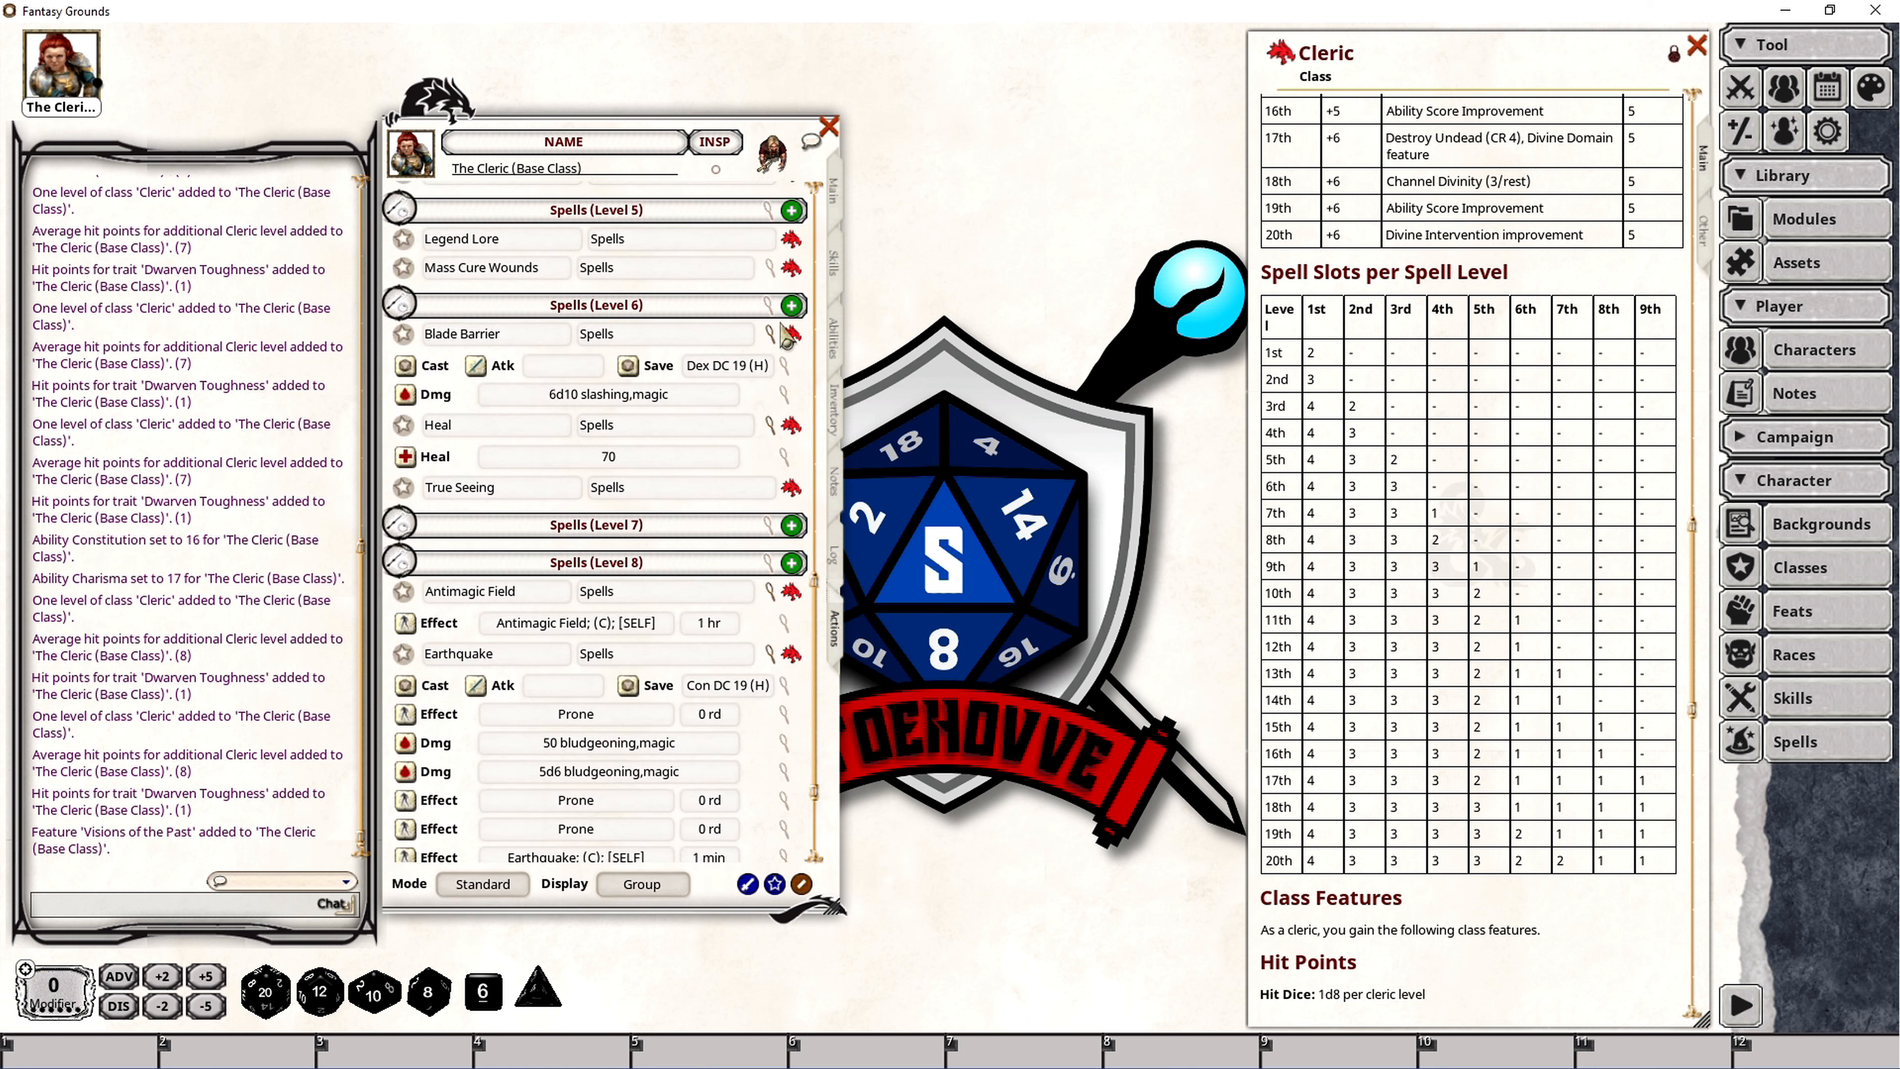
pyautogui.click(833, 341)
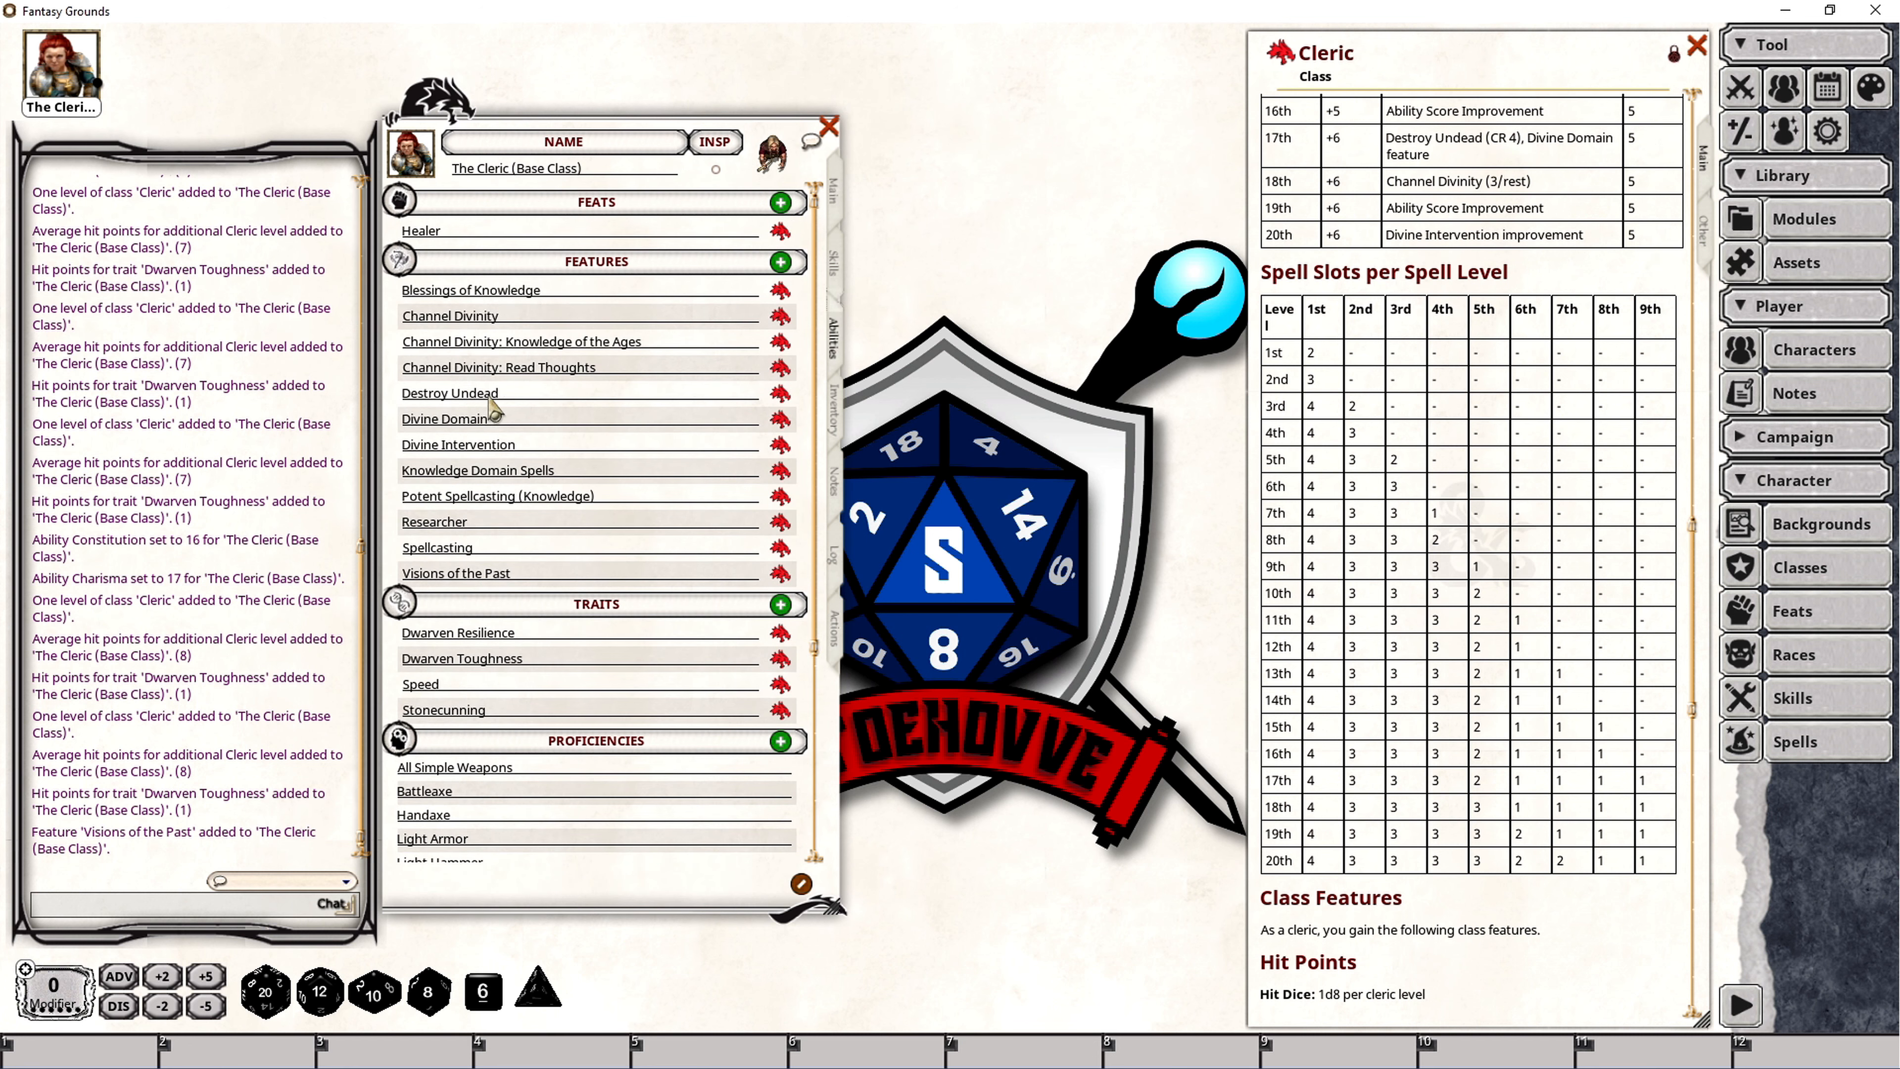
pyautogui.click(778, 394)
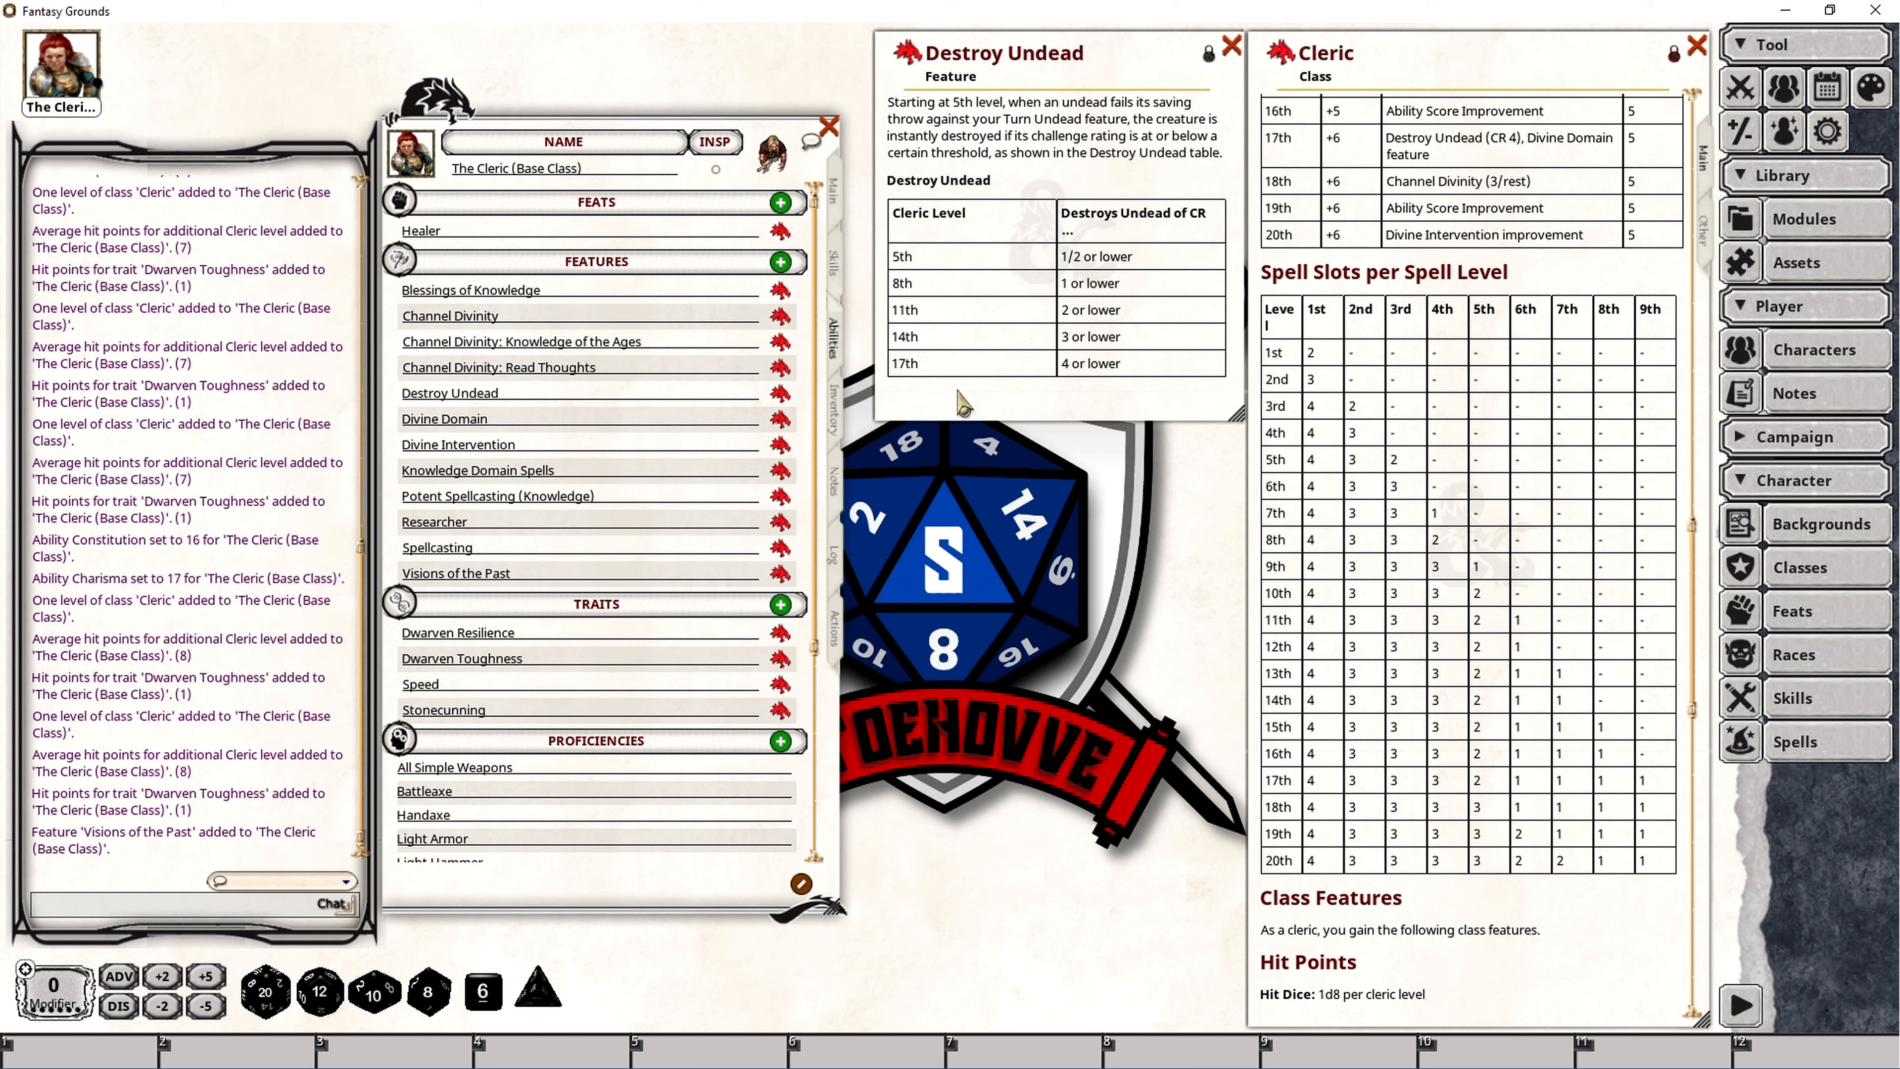
# Review the character's skills and actions, then close the Destroy Undead description and expand the Turn Undead action's details.
pyautogui.click(833, 191)
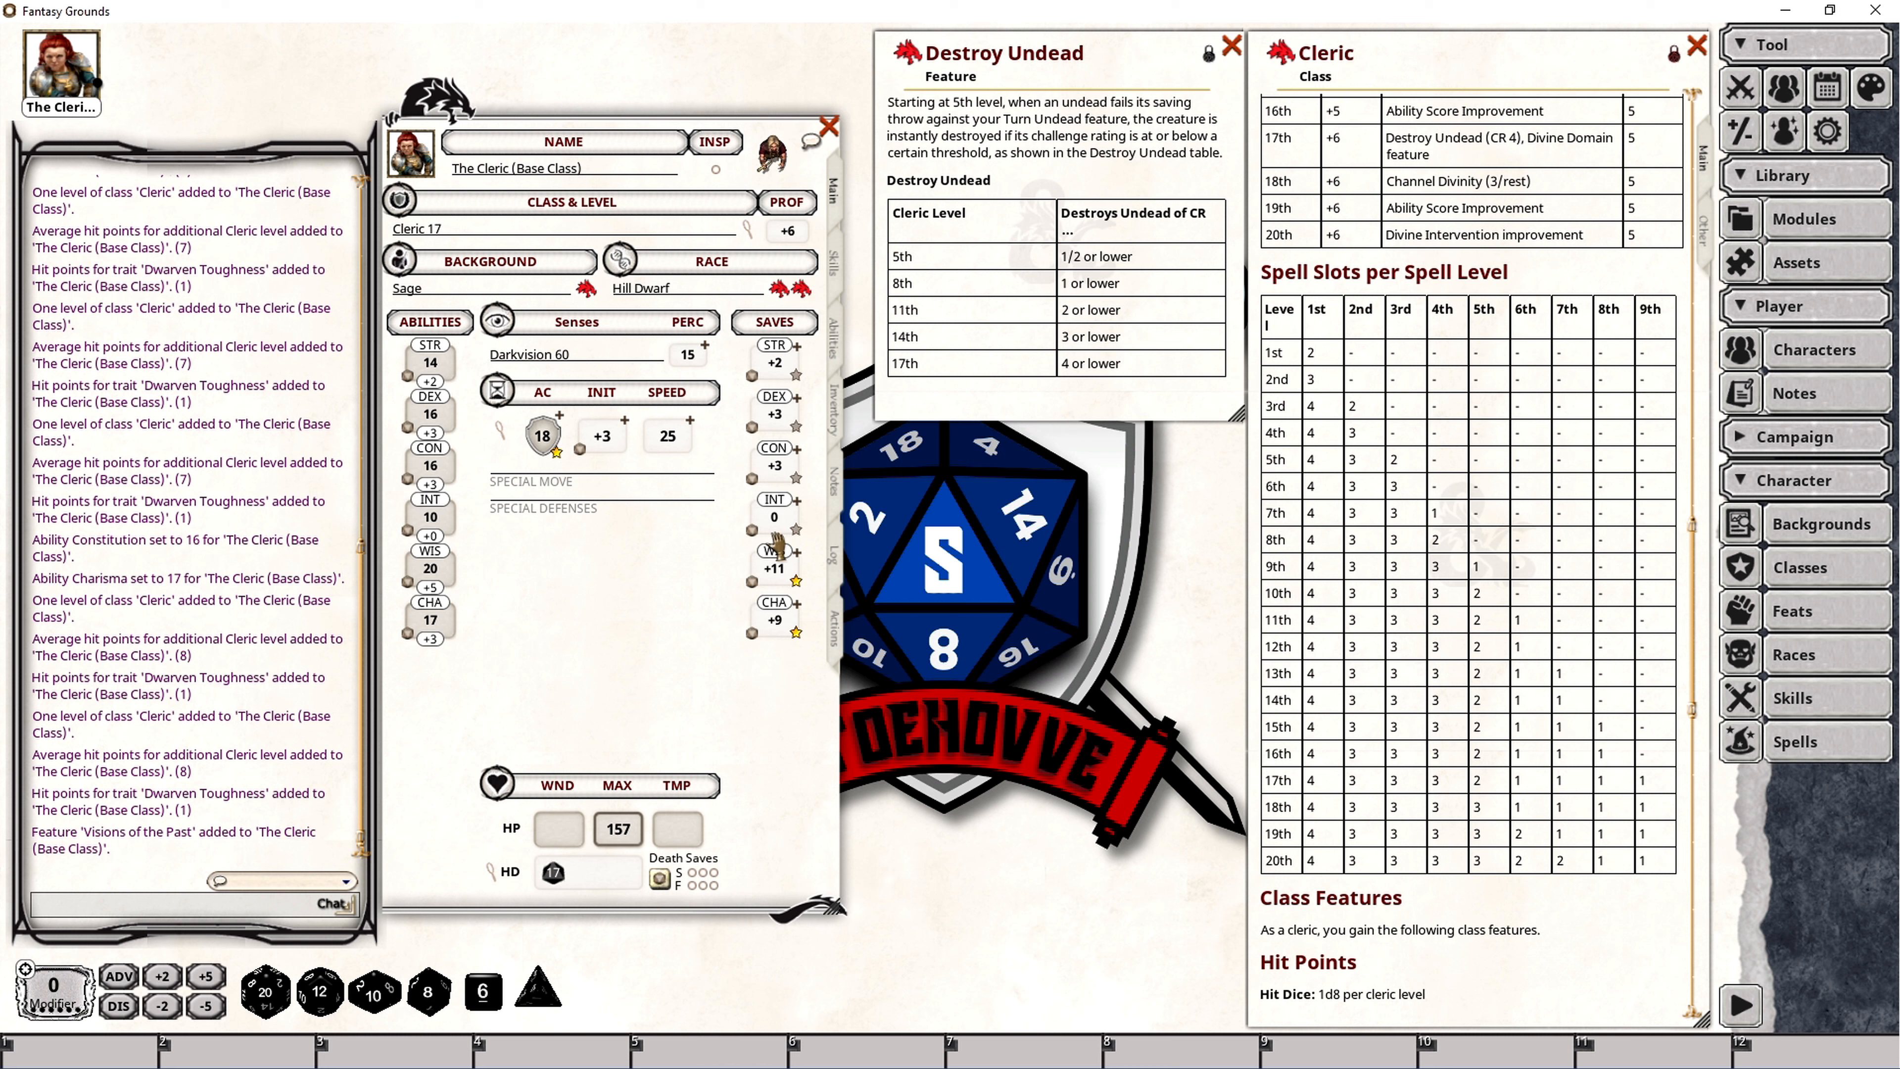
pyautogui.click(834, 258)
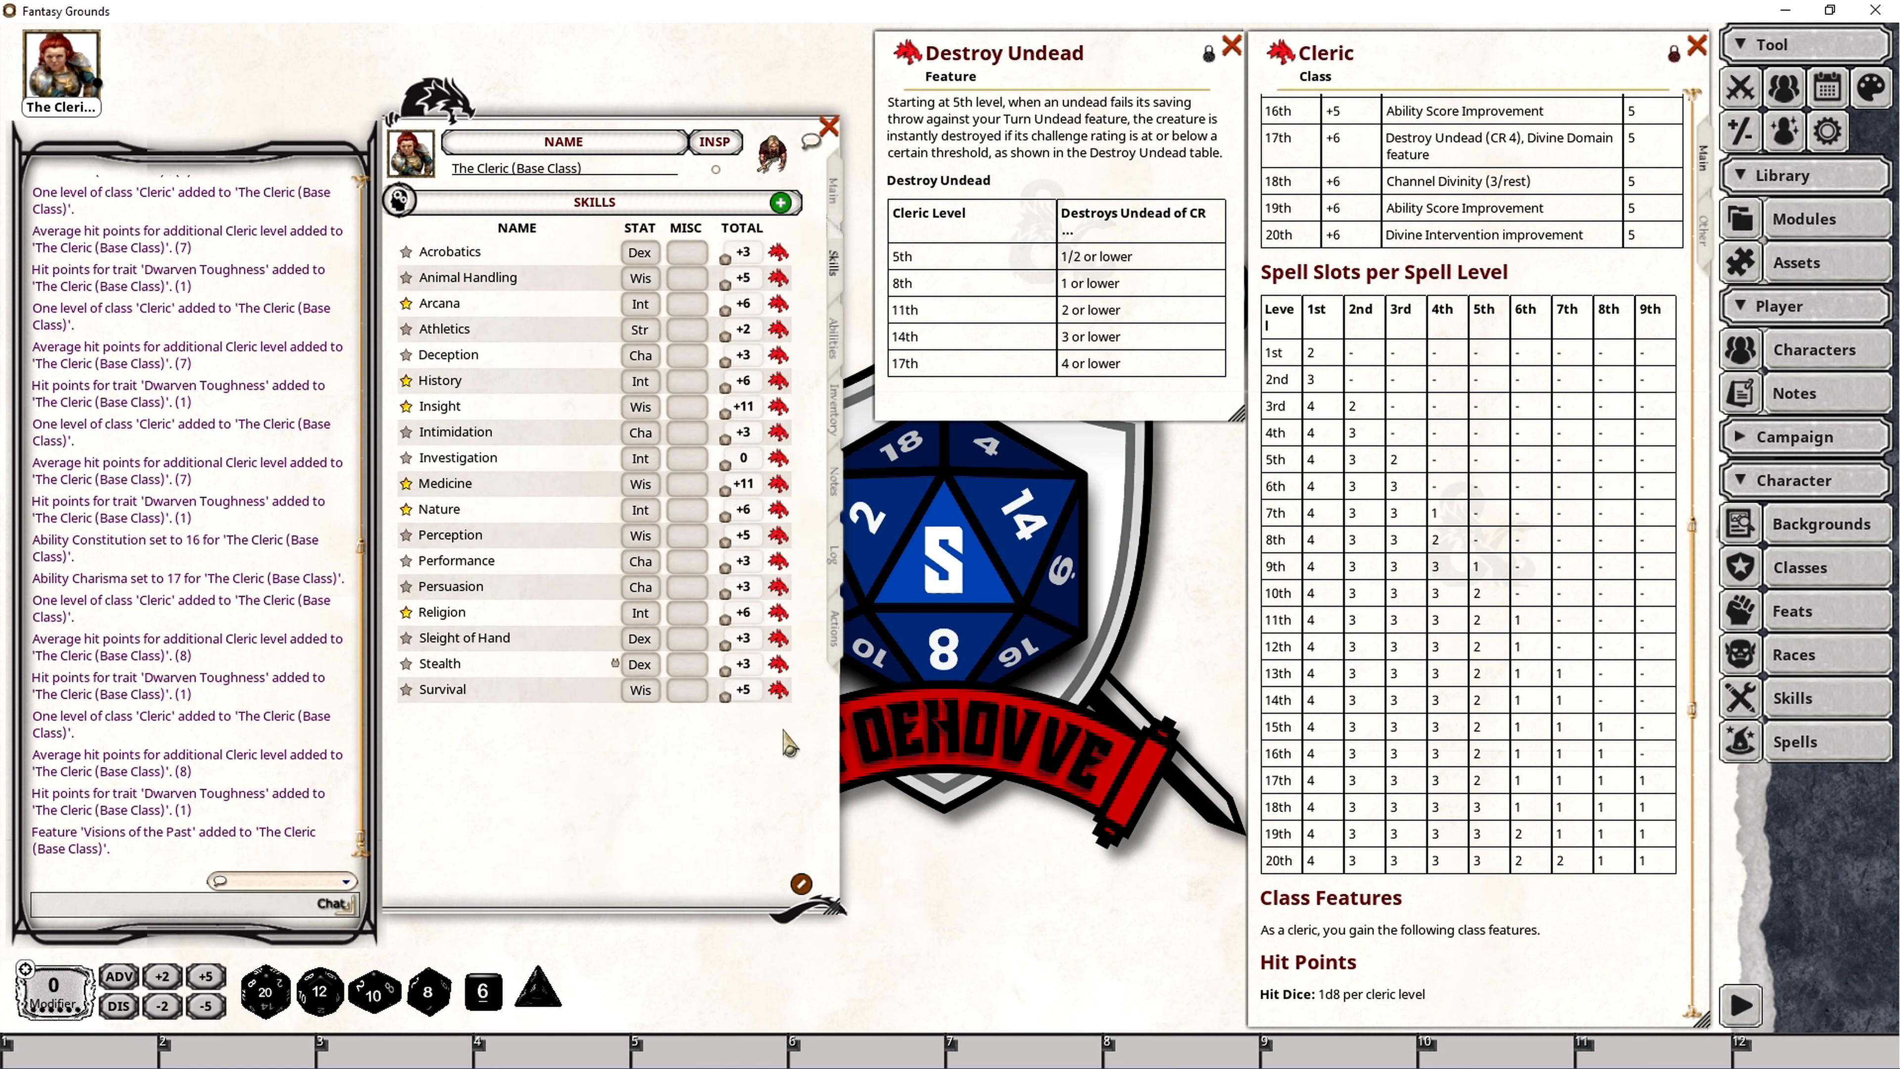
pyautogui.click(835, 629)
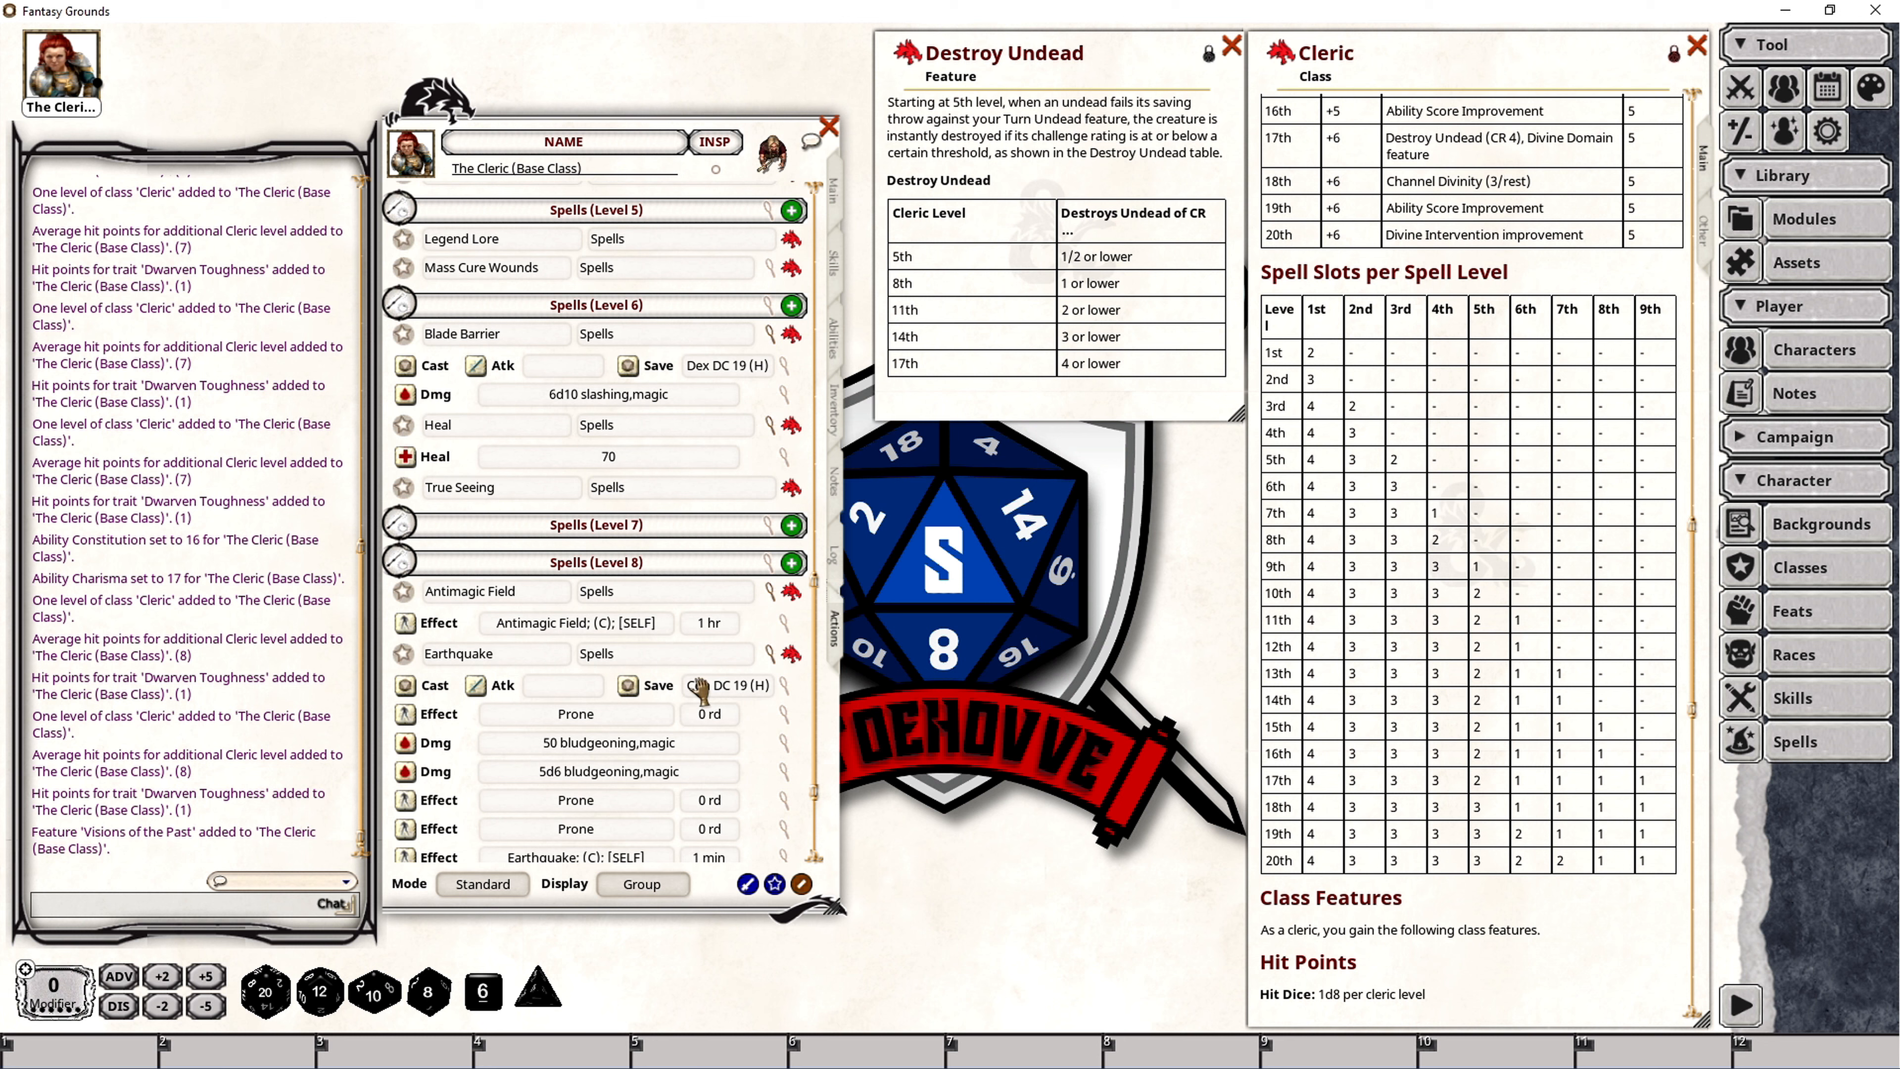
pyautogui.scroll(20, 733, 740)
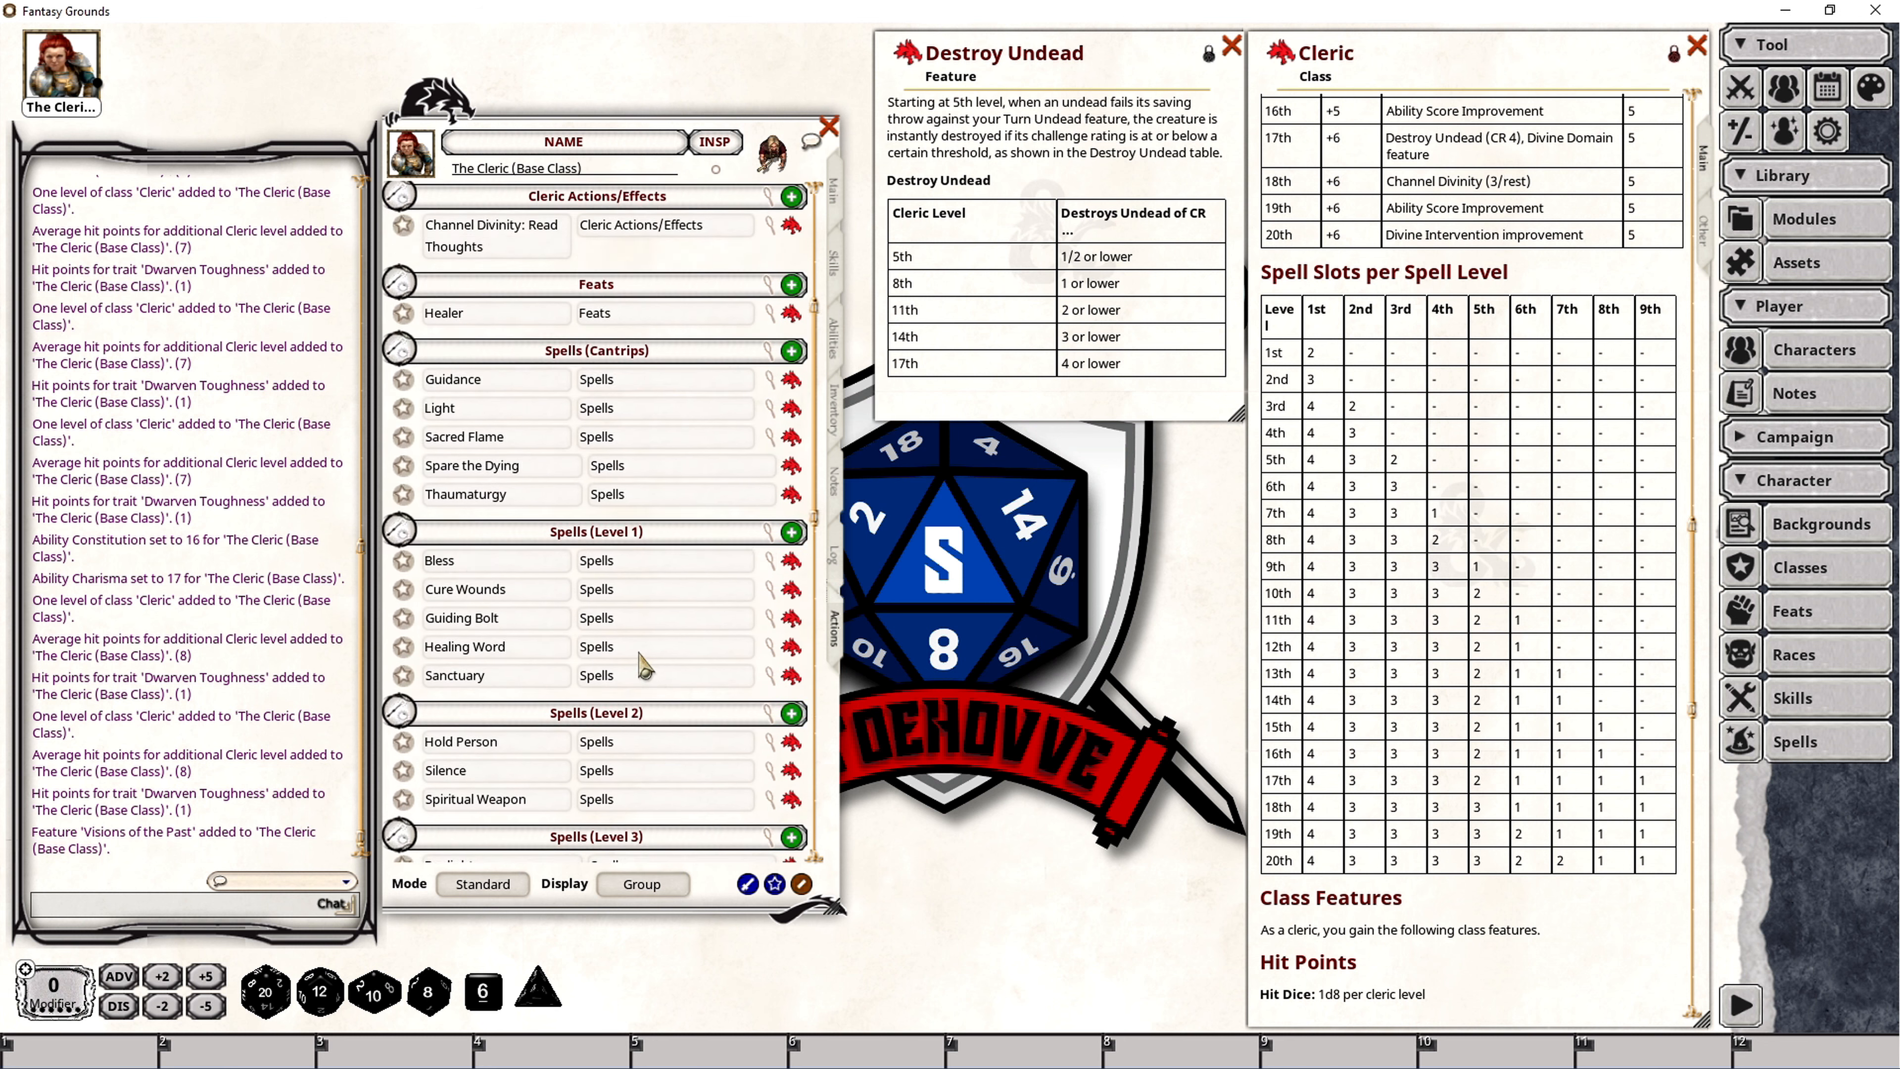
pyautogui.scroll(1, 632, 642)
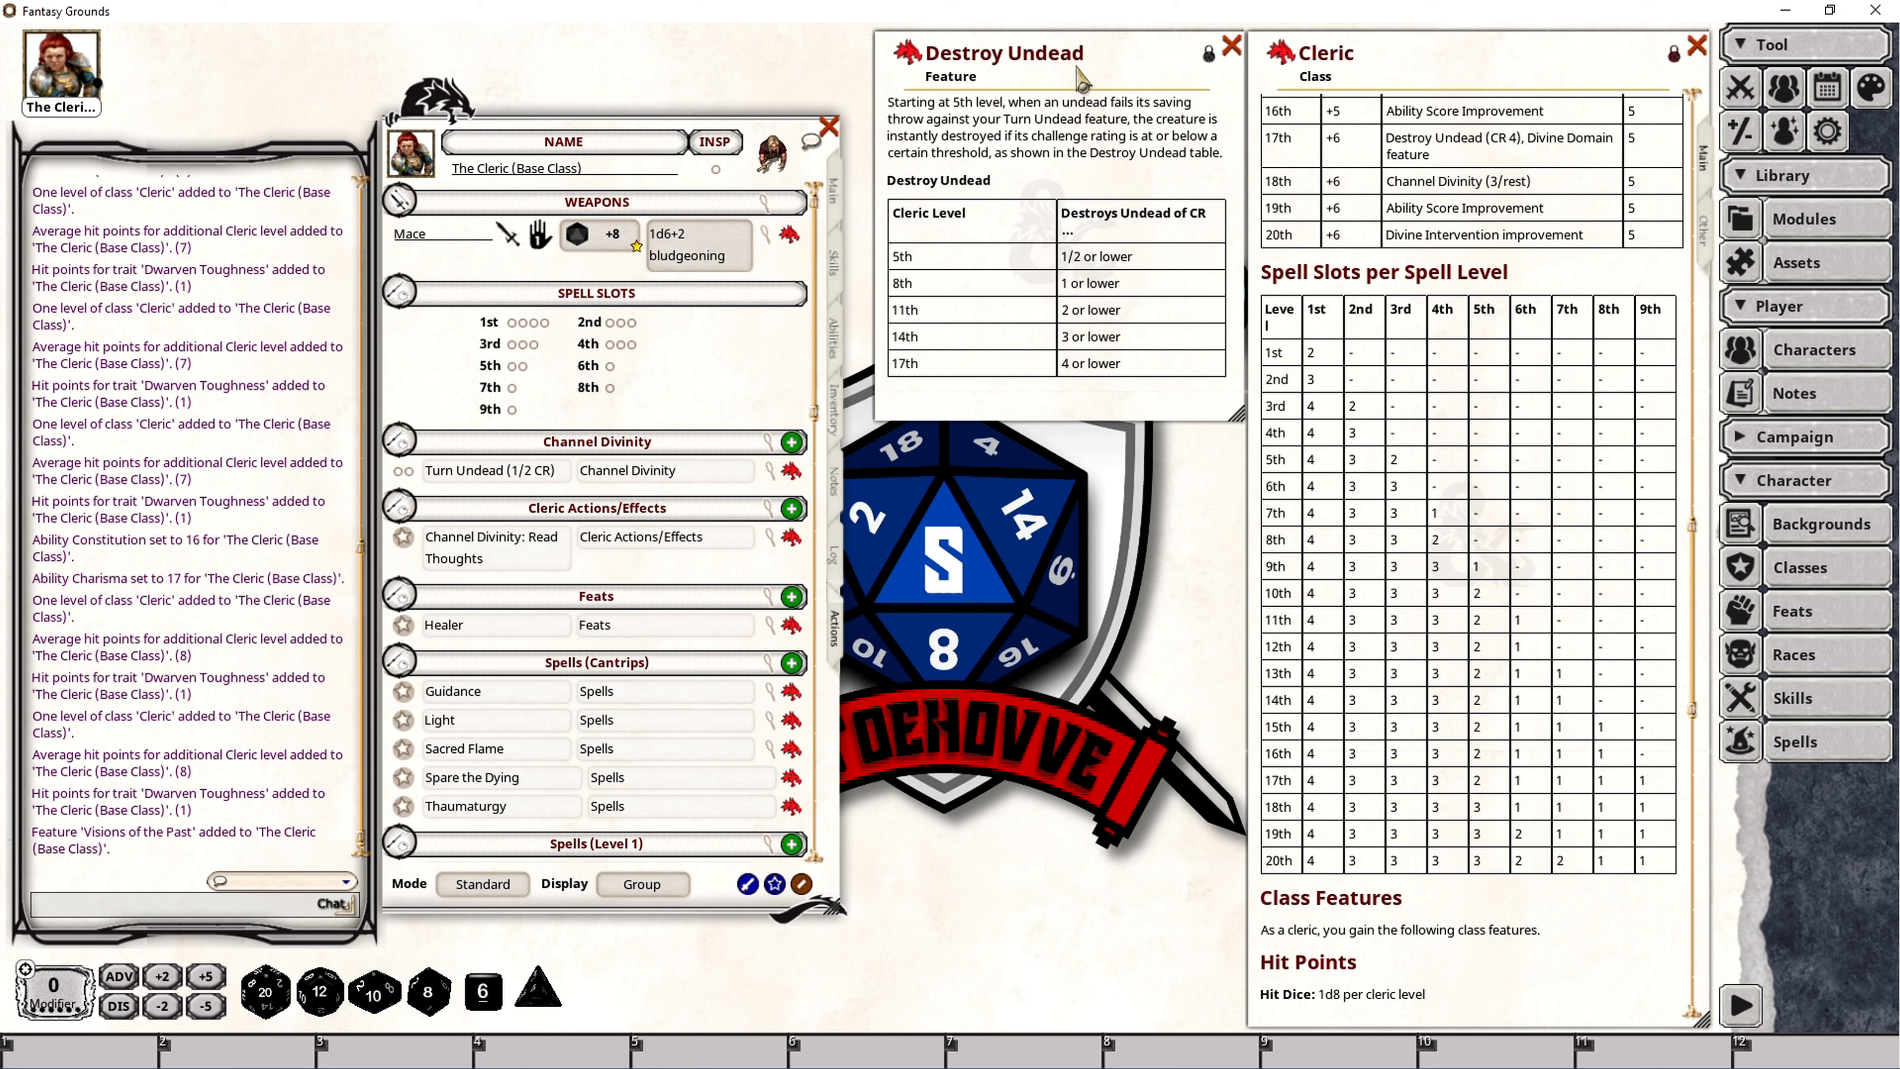
pyautogui.click(1232, 46)
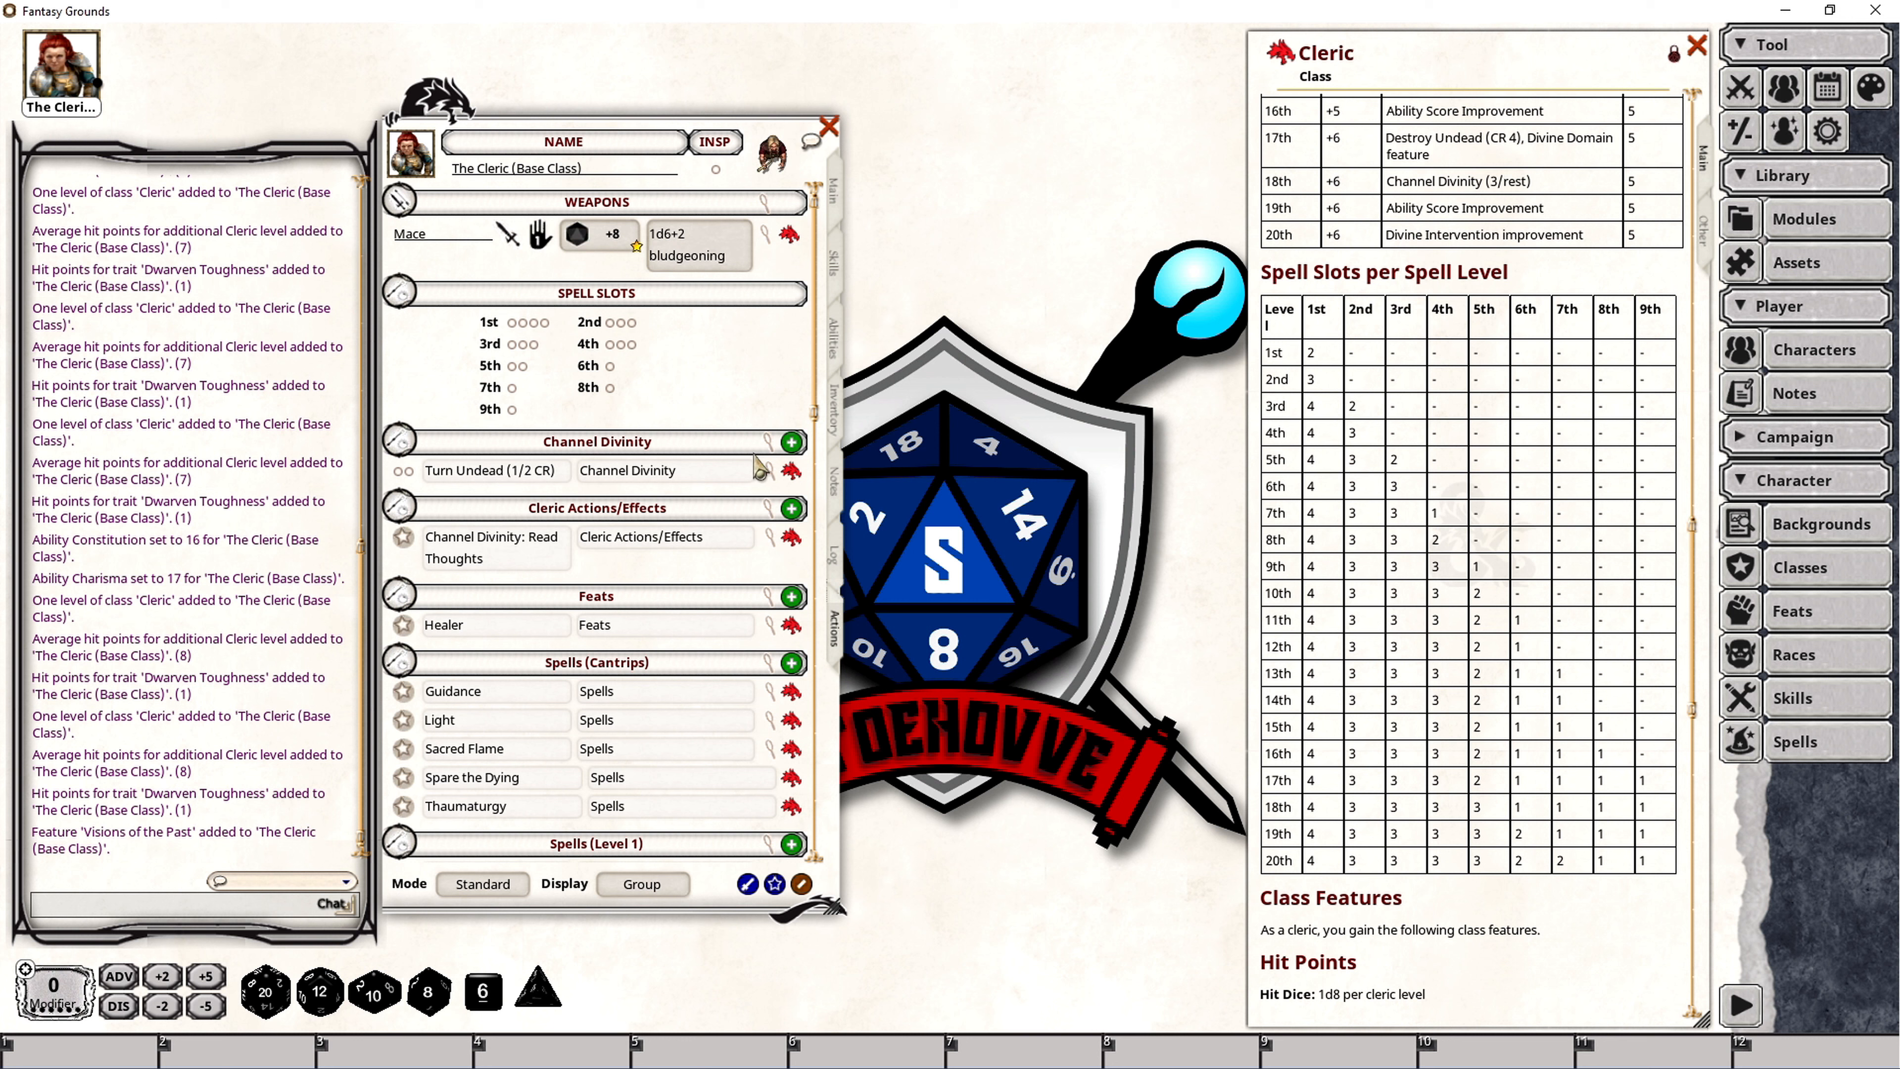
pyautogui.click(769, 470)
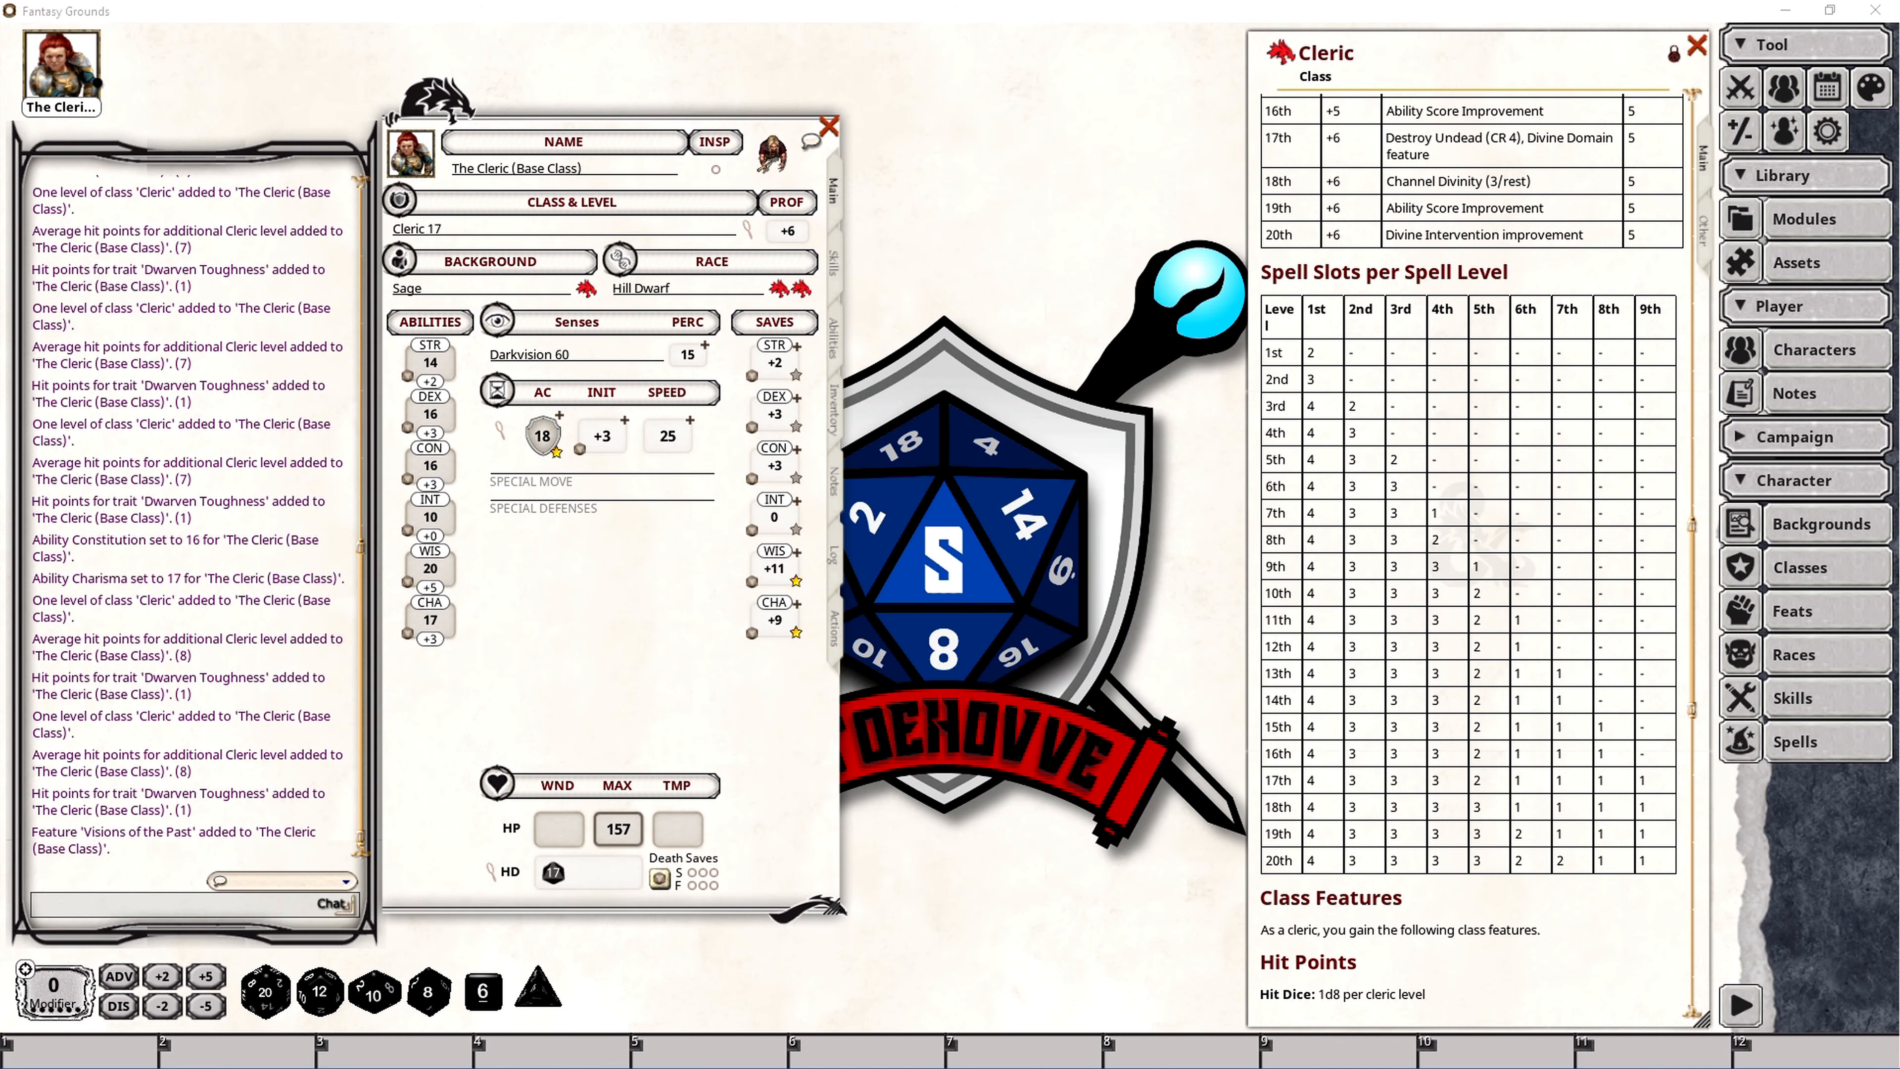
# Level the character up to Cleric 18, adding True Resurrection from the Level 9 cleric spells, and commit the level-up.
pyautogui.click(922, 468)
pyautogui.click(748, 230)
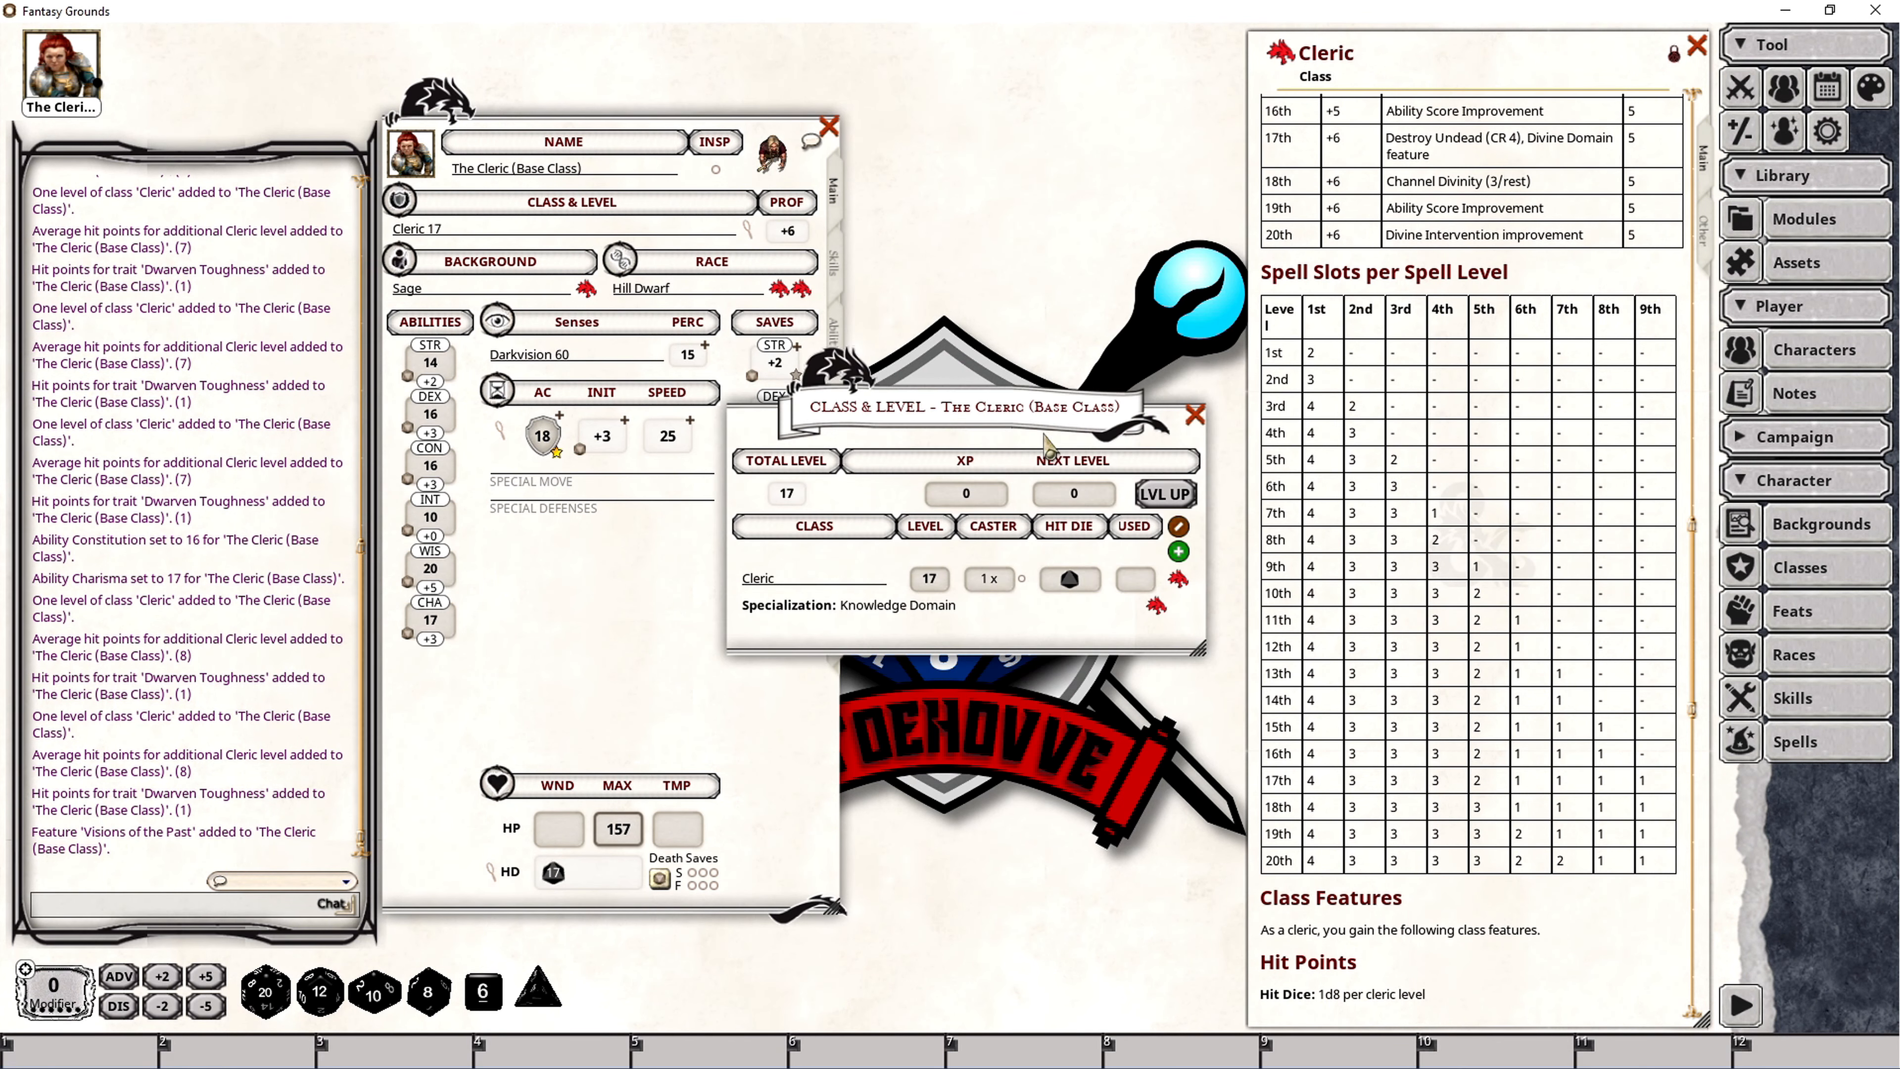
pyautogui.click(1192, 501)
pyautogui.click(913, 199)
pyautogui.click(1182, 101)
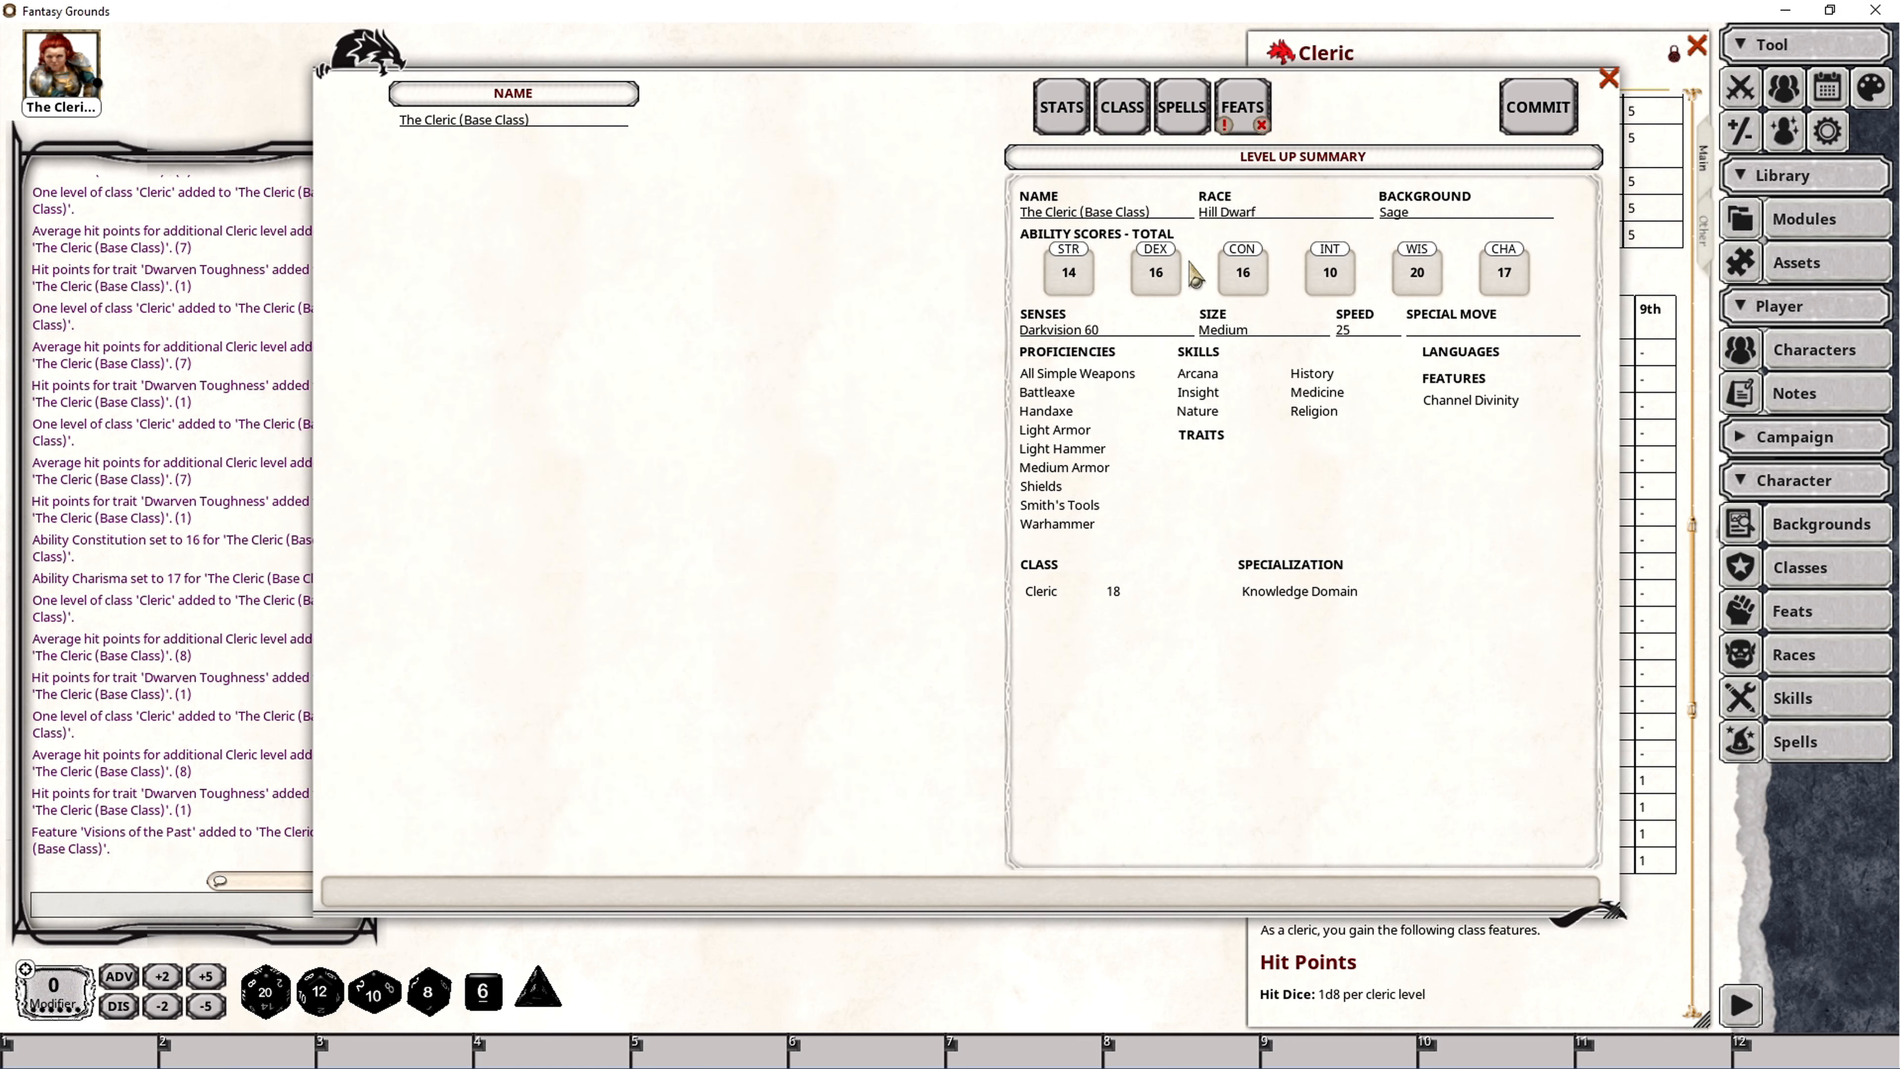
pyautogui.click(778, 231)
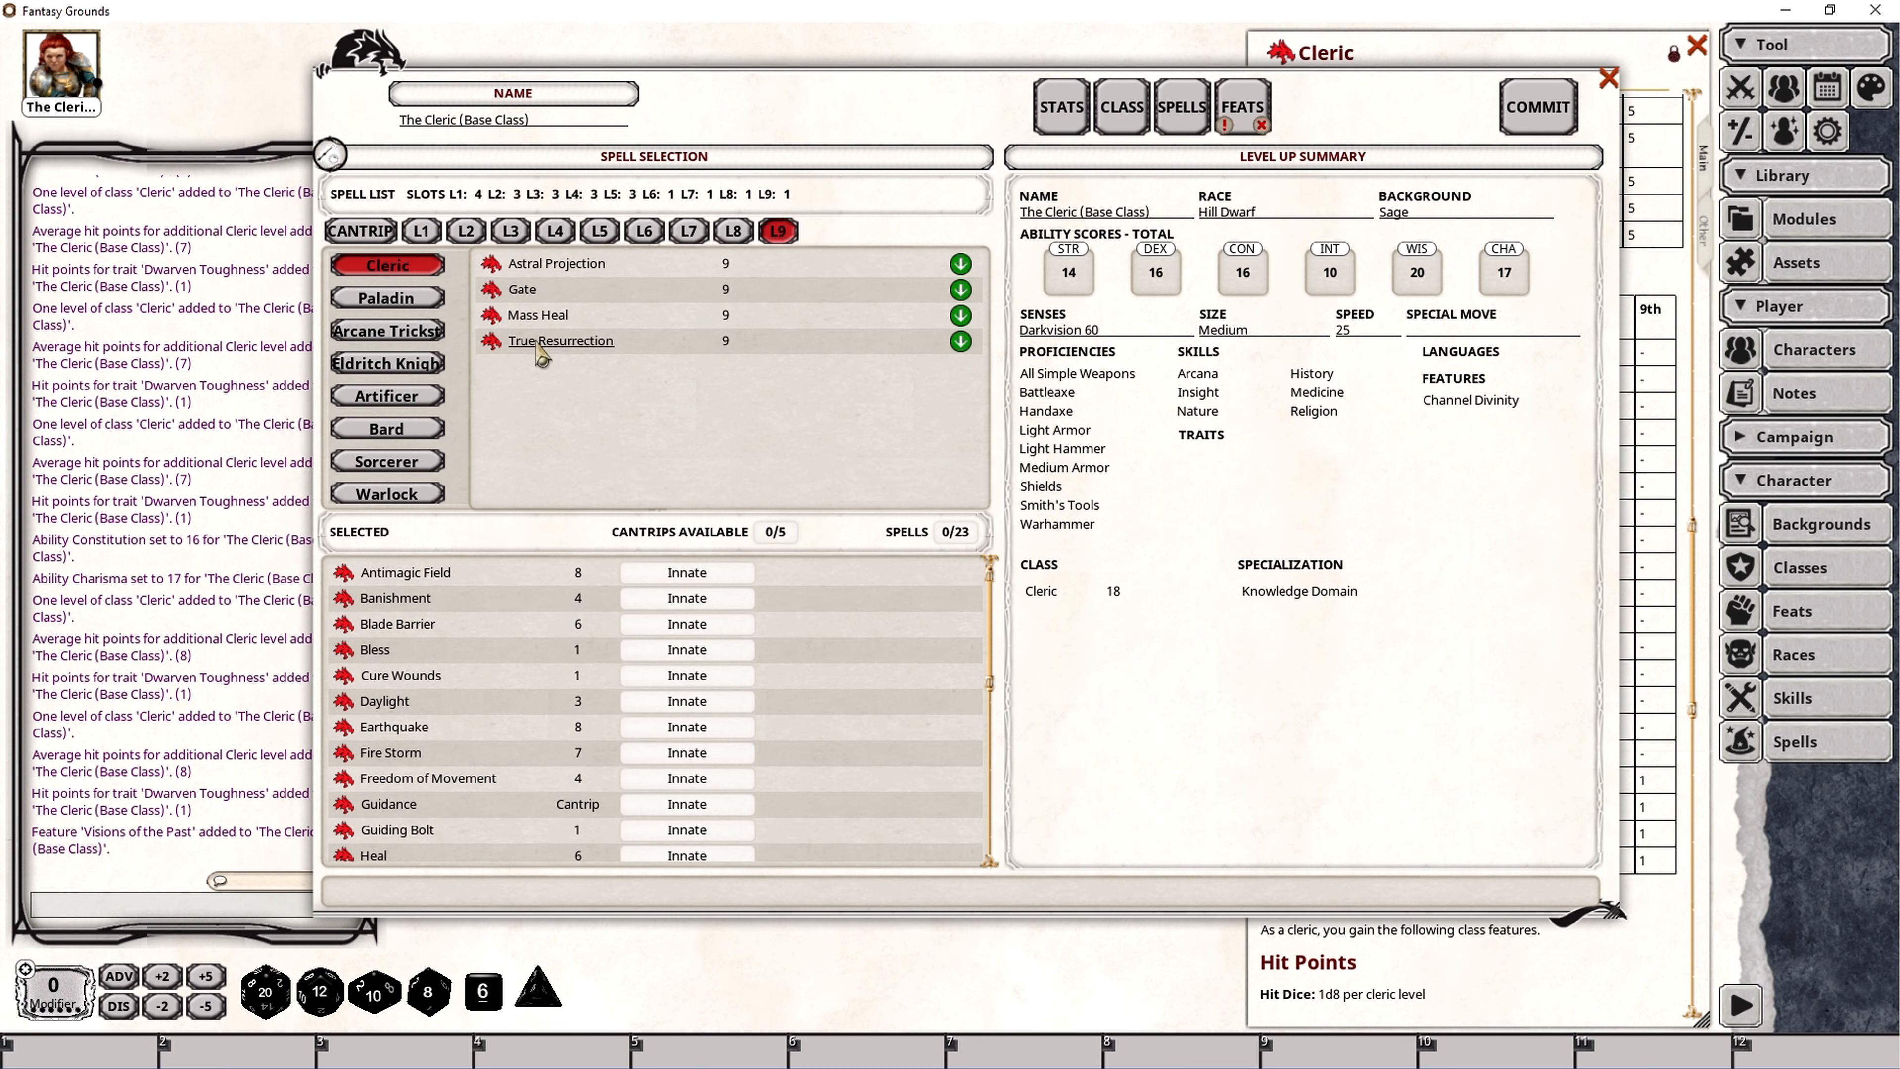
pyautogui.click(960, 341)
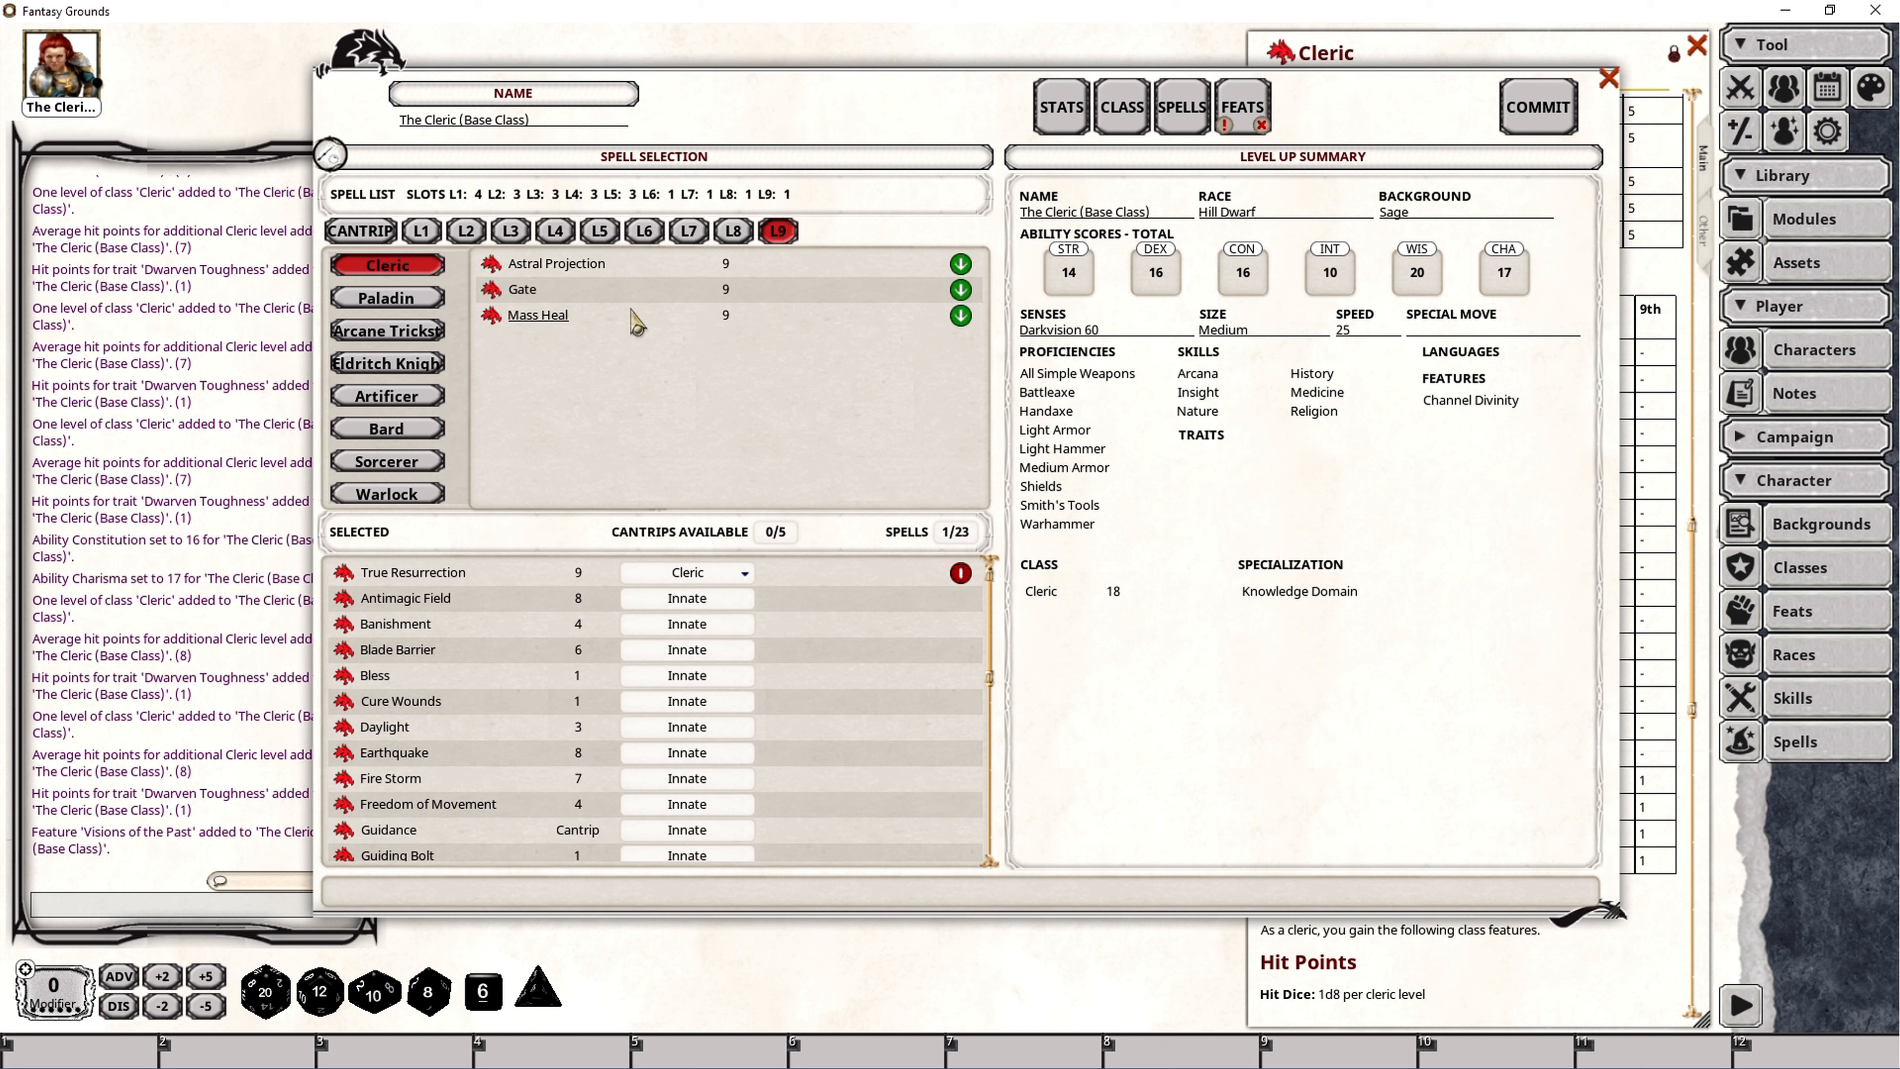
pyautogui.click(1248, 111)
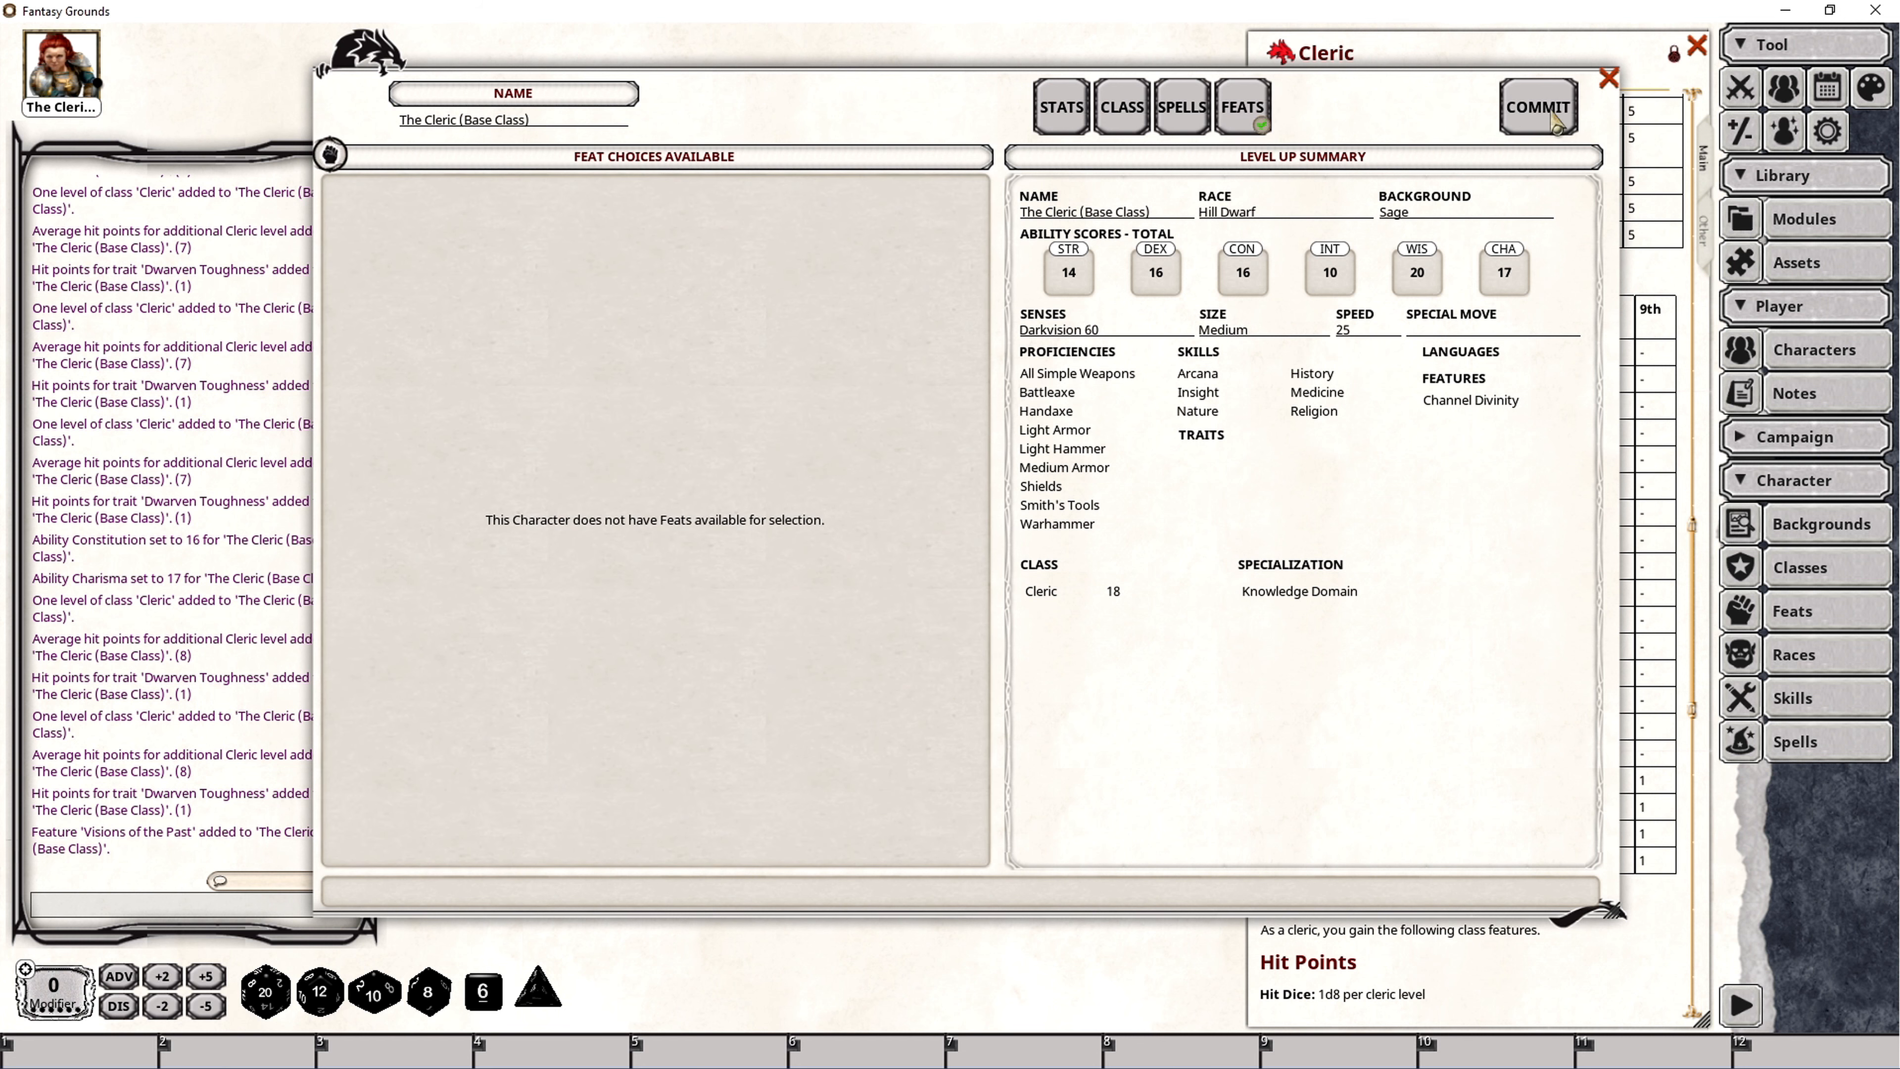
pyautogui.click(1555, 120)
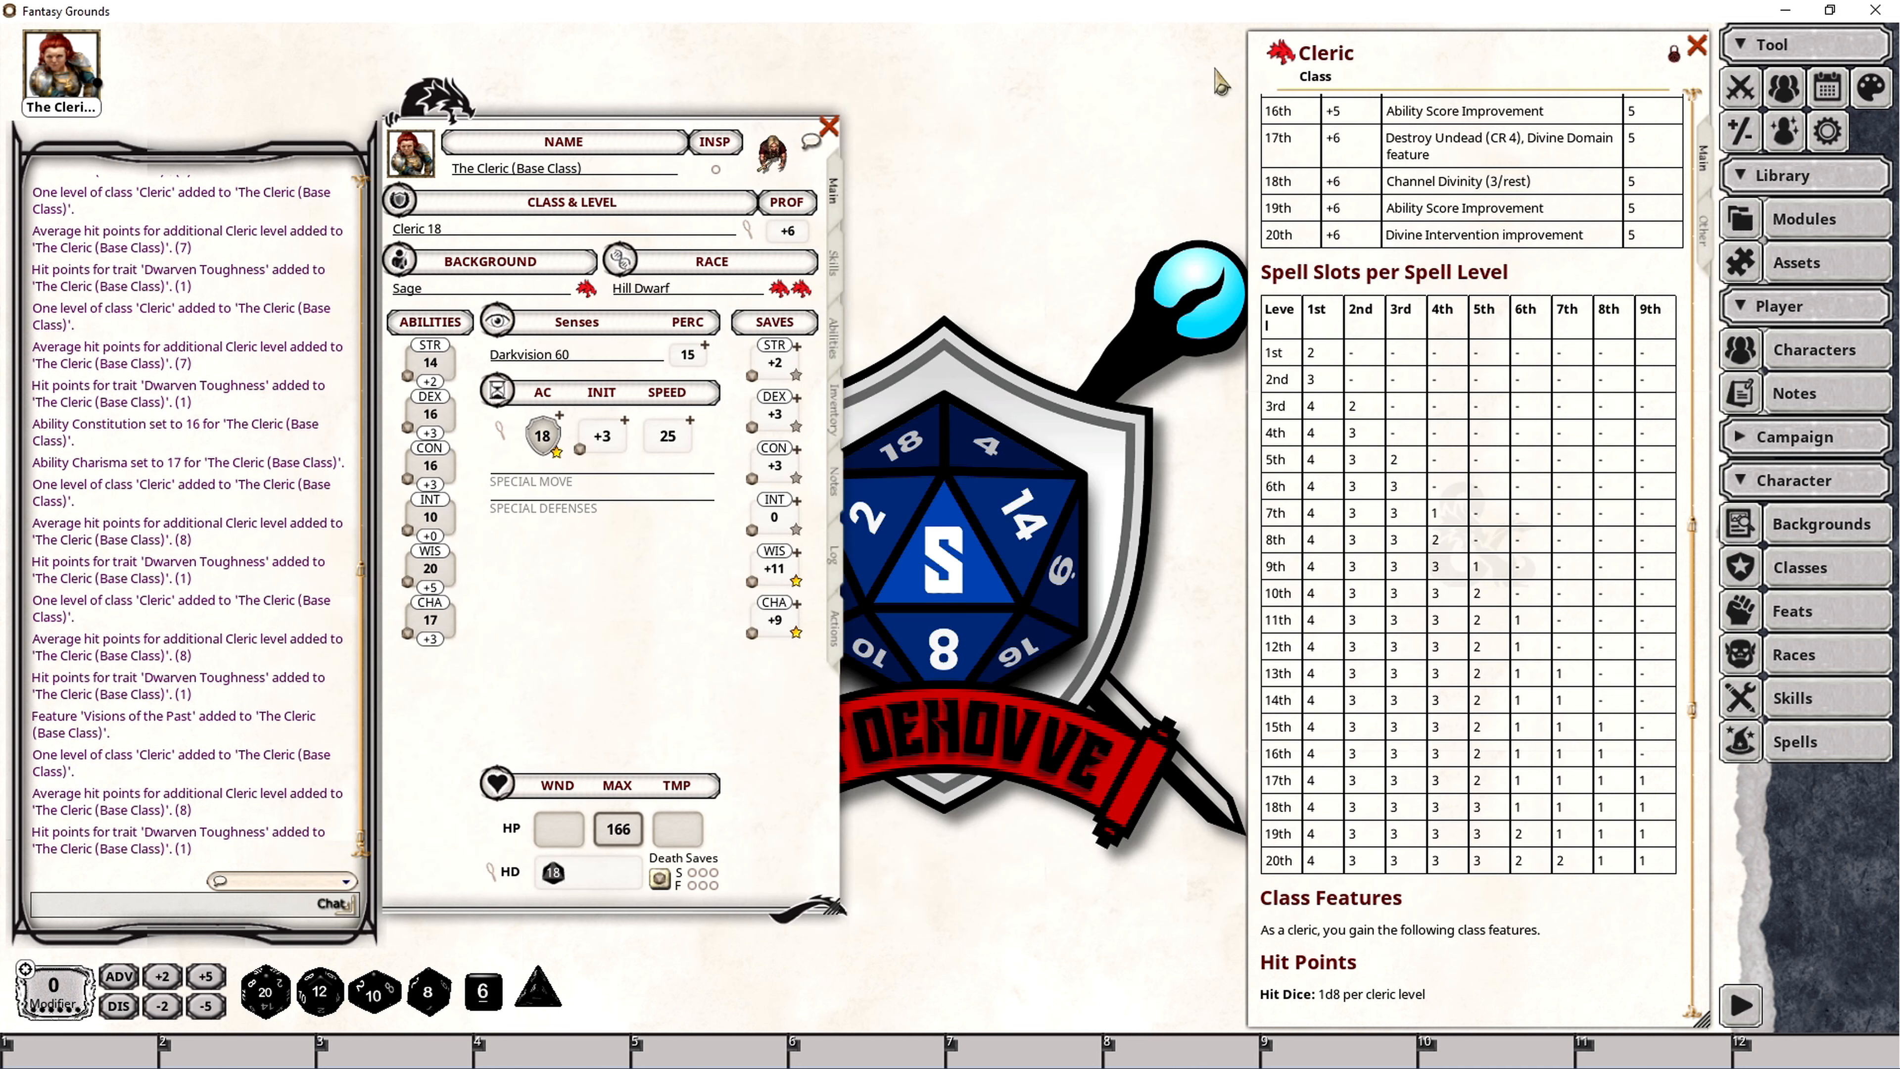
# Prepare the Level 9 spells Mass Heal and True Resurrection in Preparation mode and switch the actions list to Combat mode.
pyautogui.click(833, 629)
pyautogui.click(482, 883)
pyautogui.scroll(-3, 513, 708)
pyautogui.scroll(-15, 513, 707)
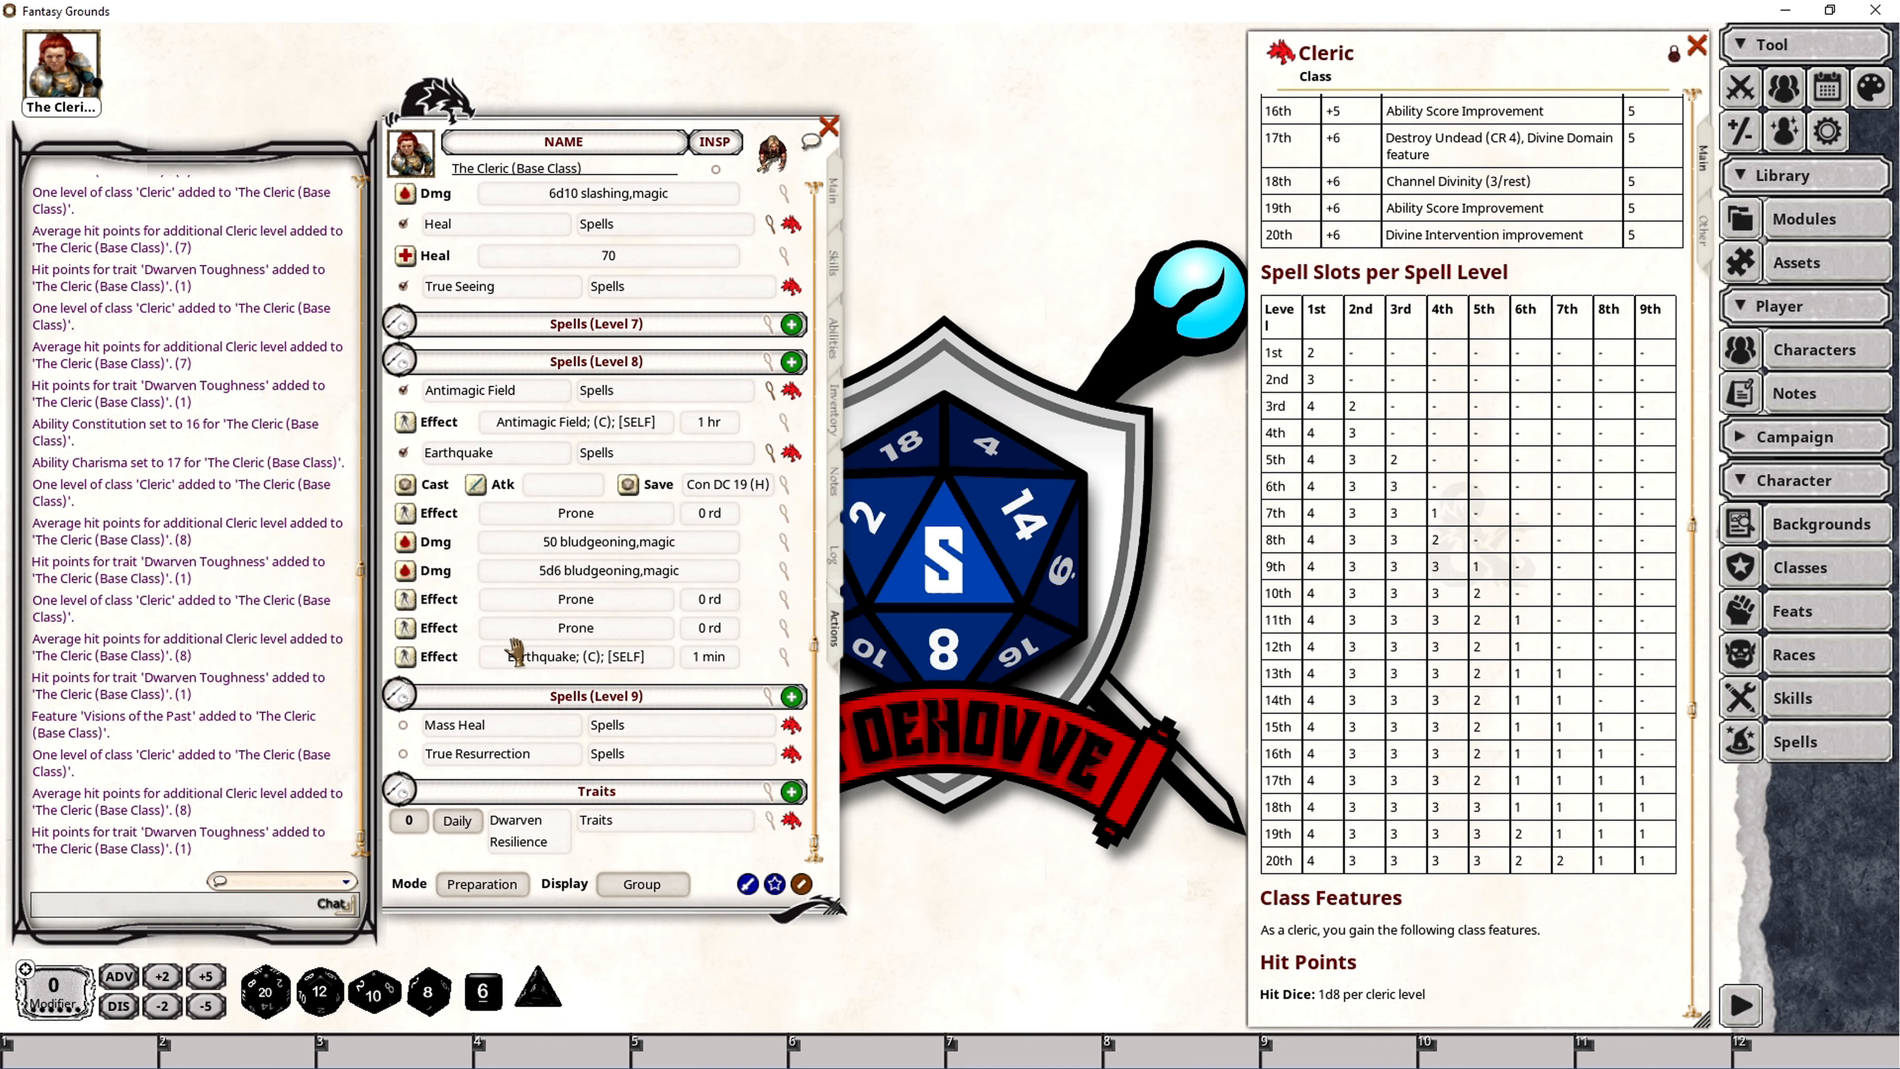
pyautogui.click(402, 724)
pyautogui.click(402, 753)
pyautogui.click(482, 885)
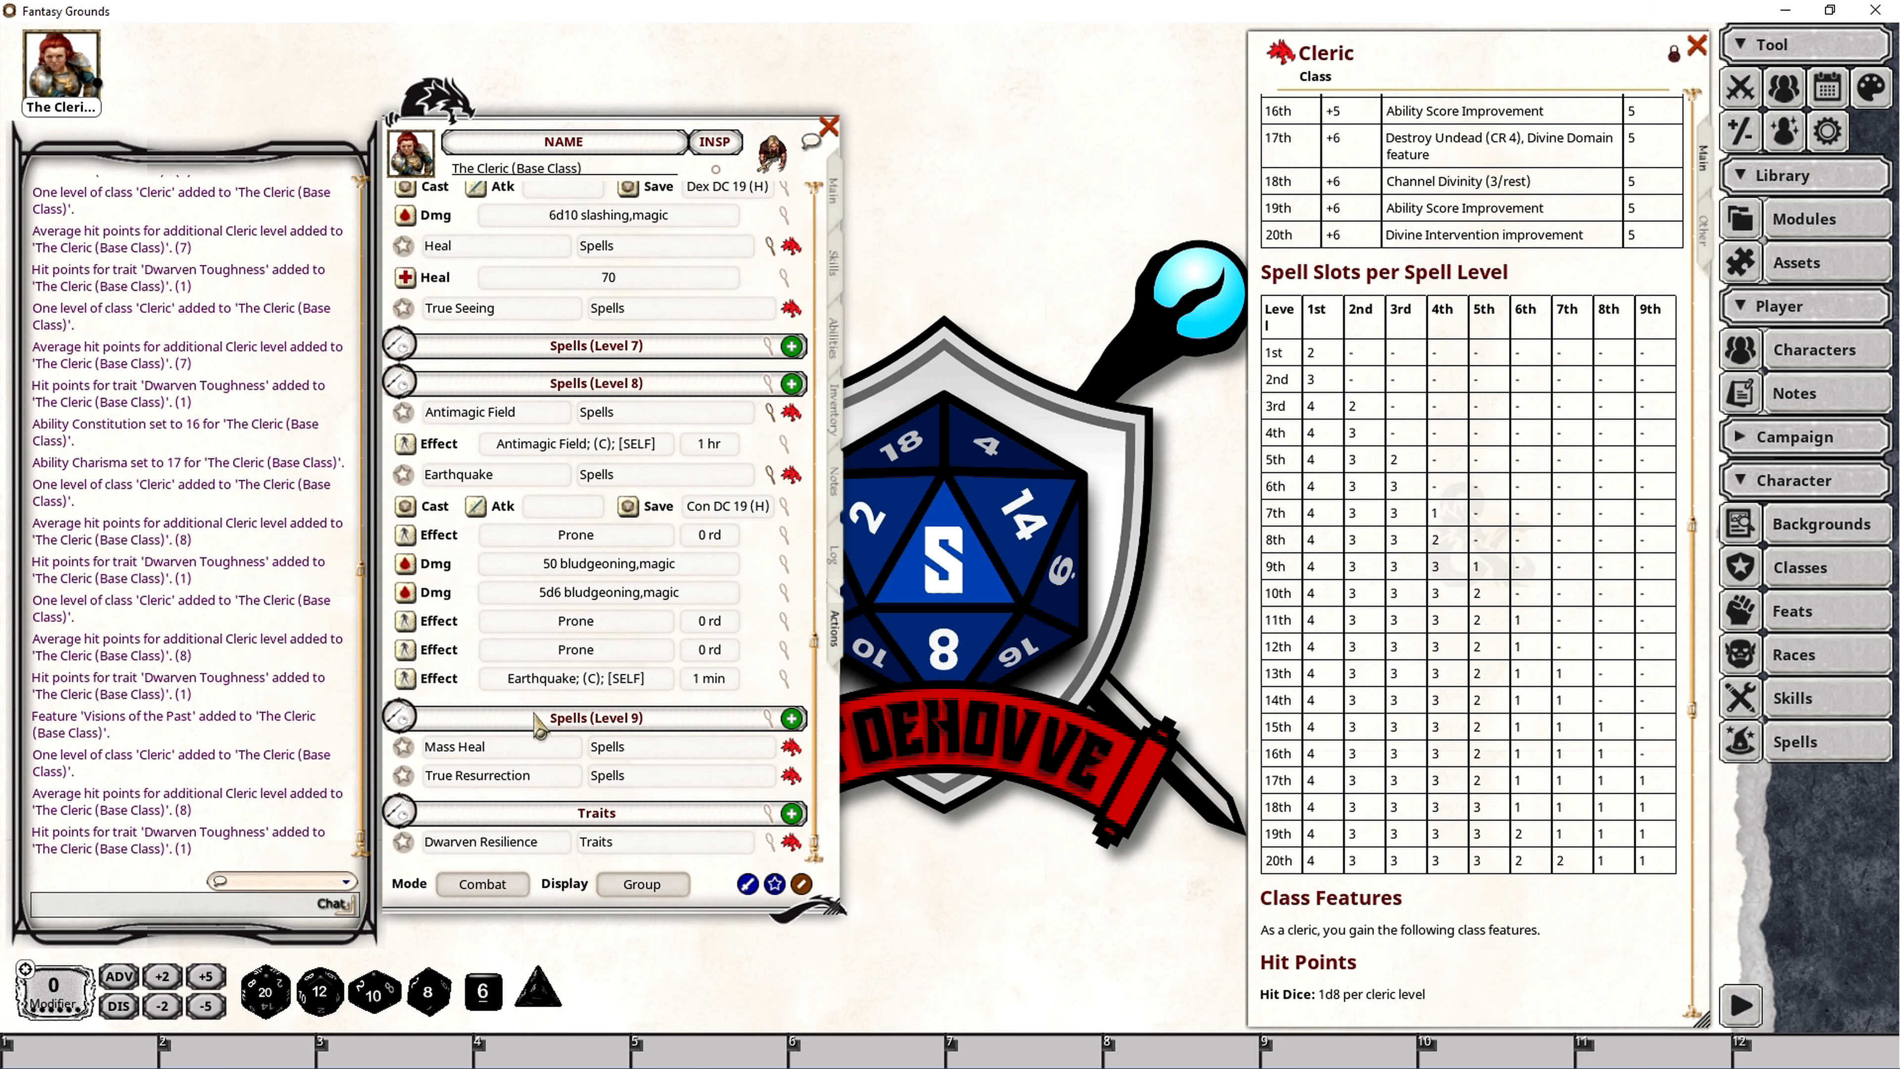
# Rename the Turn Undead action in the Channel Divinity group as "Turn Undead (4 CR)".
pyautogui.scroll(6, 553, 621)
pyautogui.scroll(10, 556, 599)
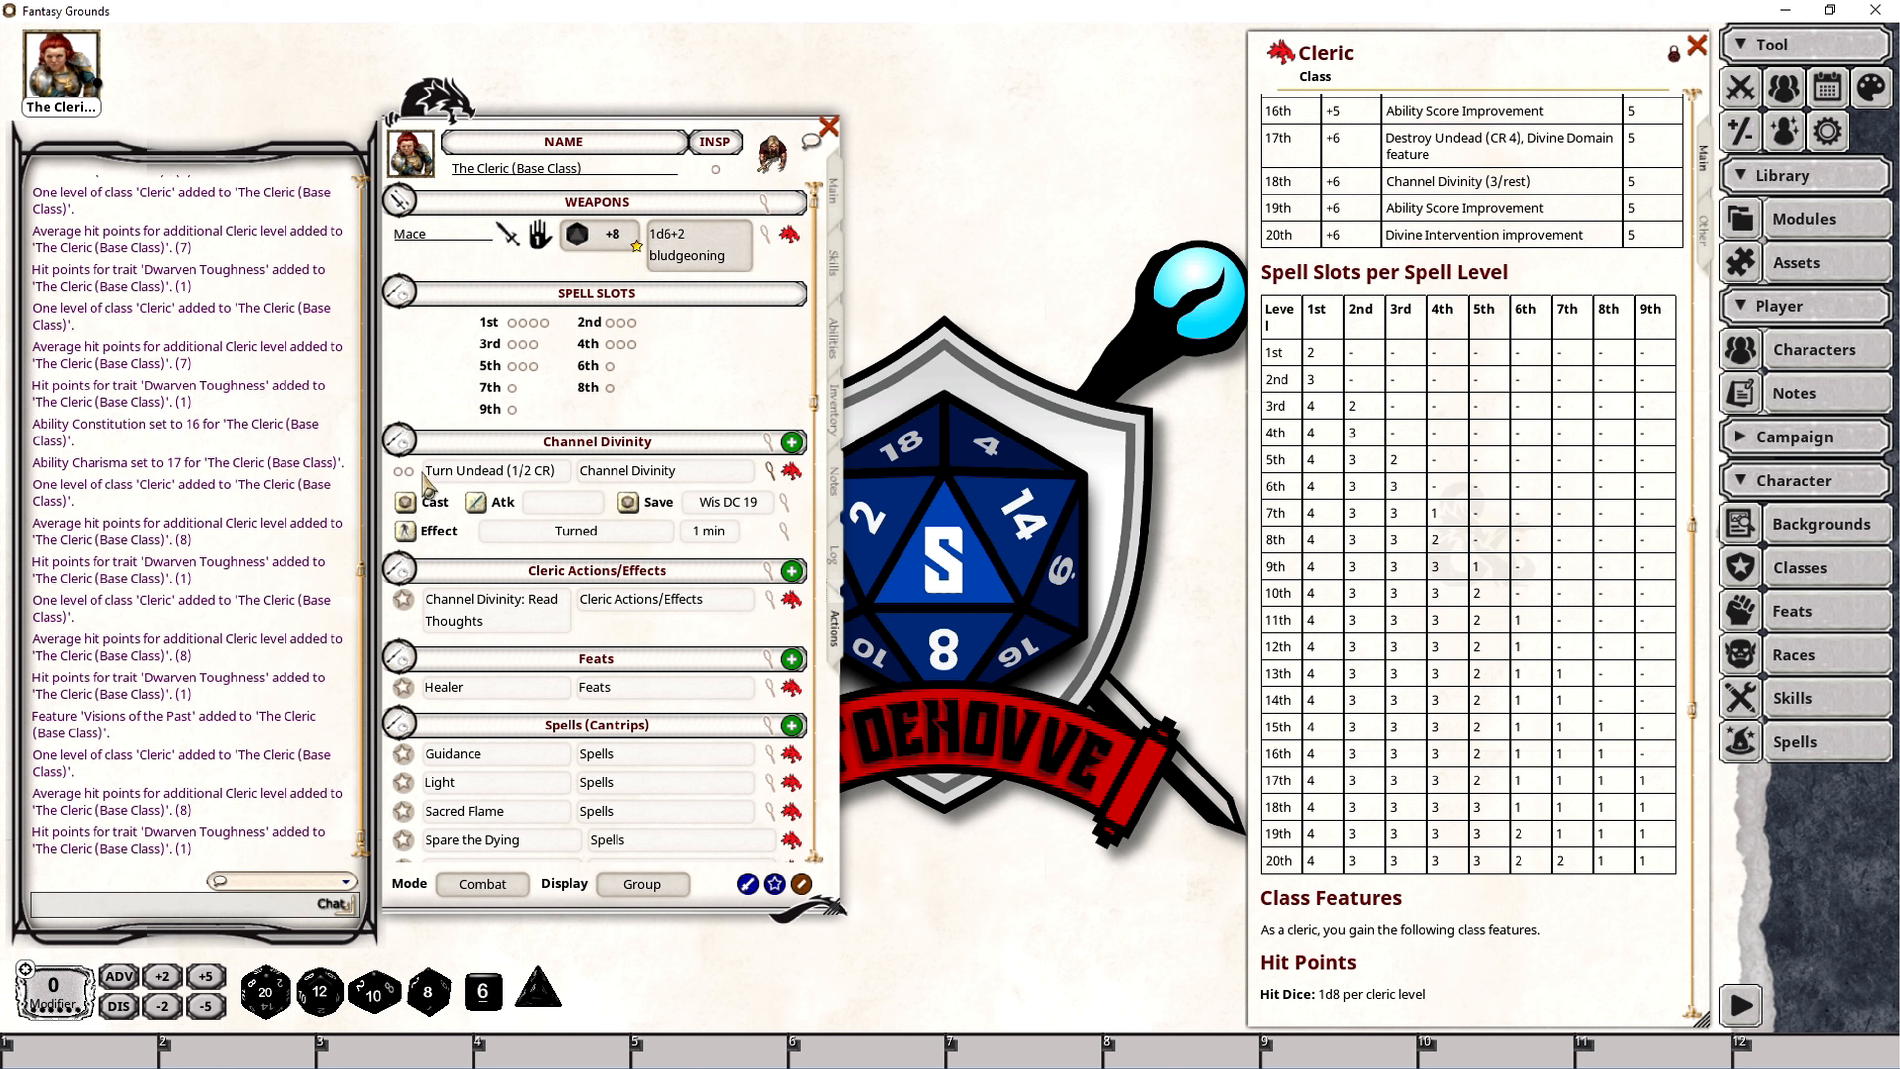
pyautogui.click(494, 884)
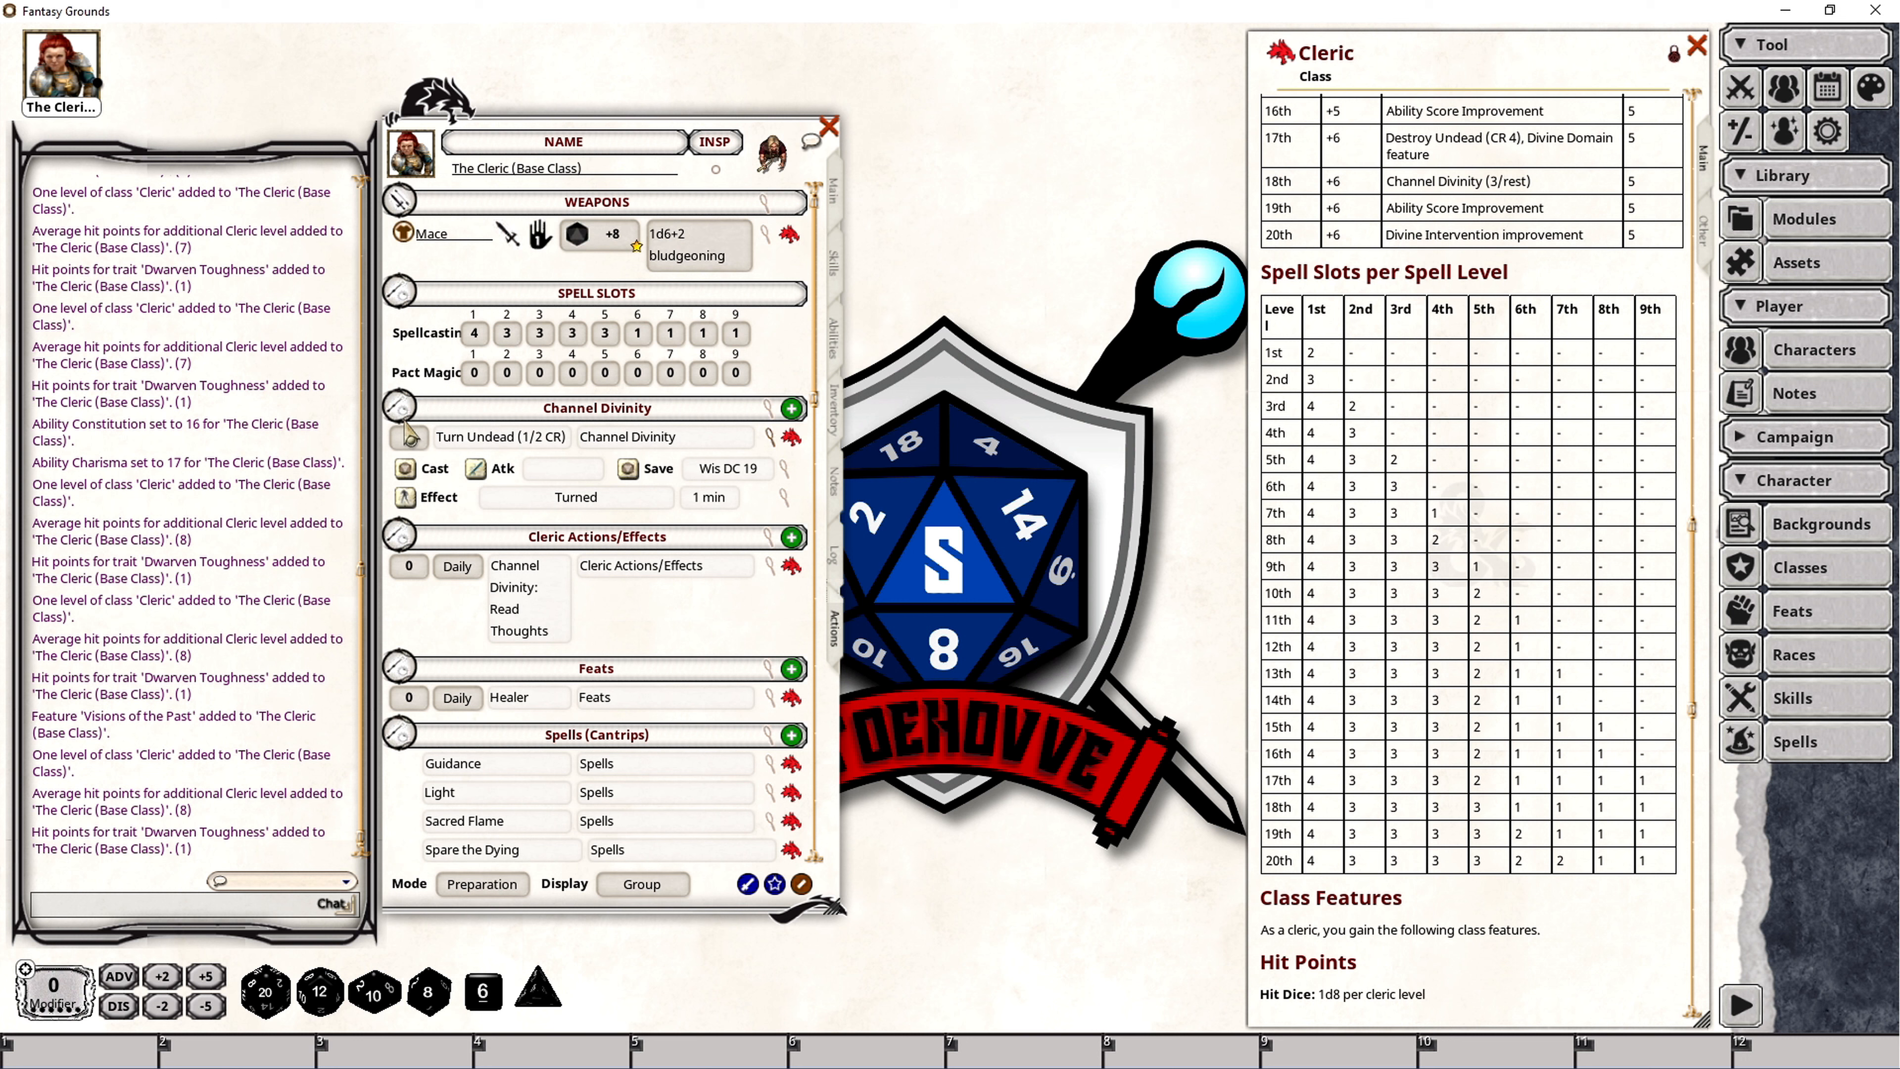
pyautogui.click(522, 887)
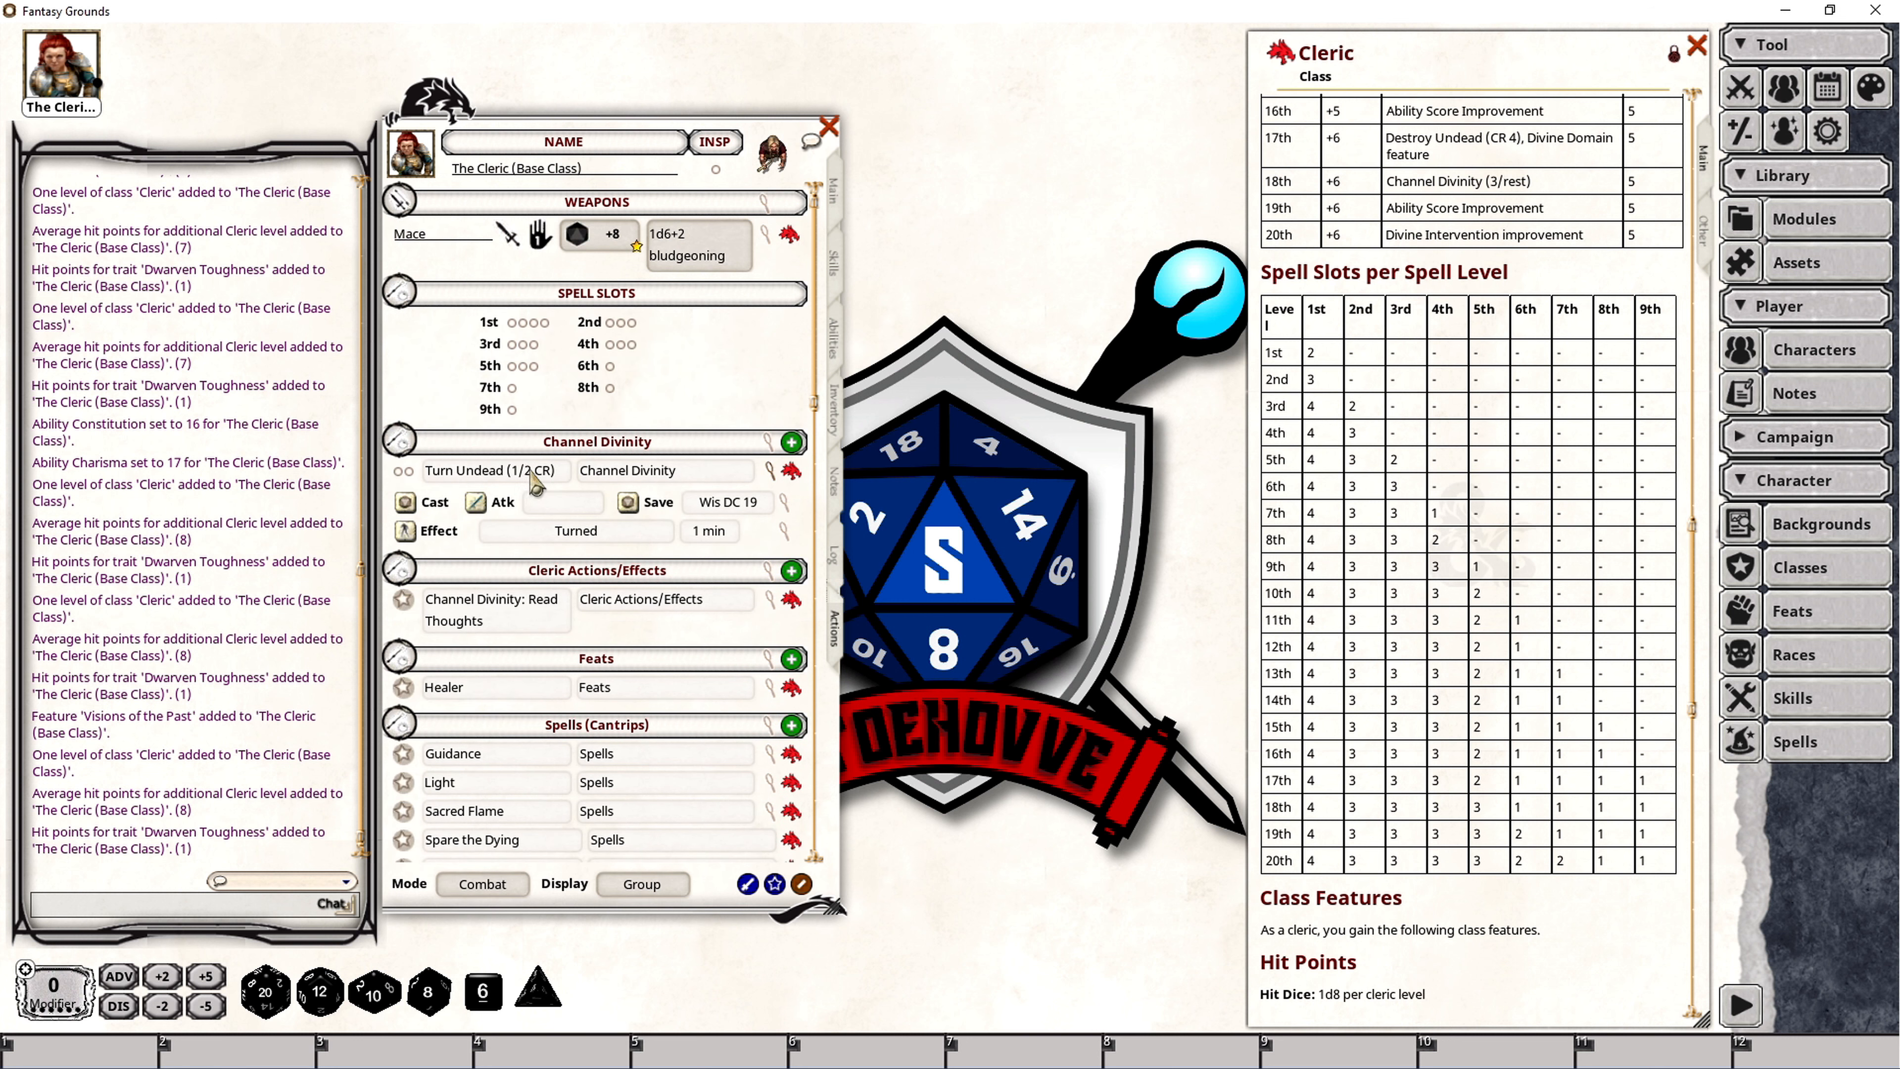
pyautogui.moveTo(512, 472); pyautogui.dragTo(531, 473)
pyautogui.press('Delete')
pyautogui.press('Delete')
pyautogui.press('Delete')
pyautogui.write('4')
# Set the Channel Divinity power group's uses to 3 per rest and return to the character's main page.
pyautogui.click(769, 443)
pyautogui.moveTo(1010, 366); pyautogui.dragTo(997, 377)
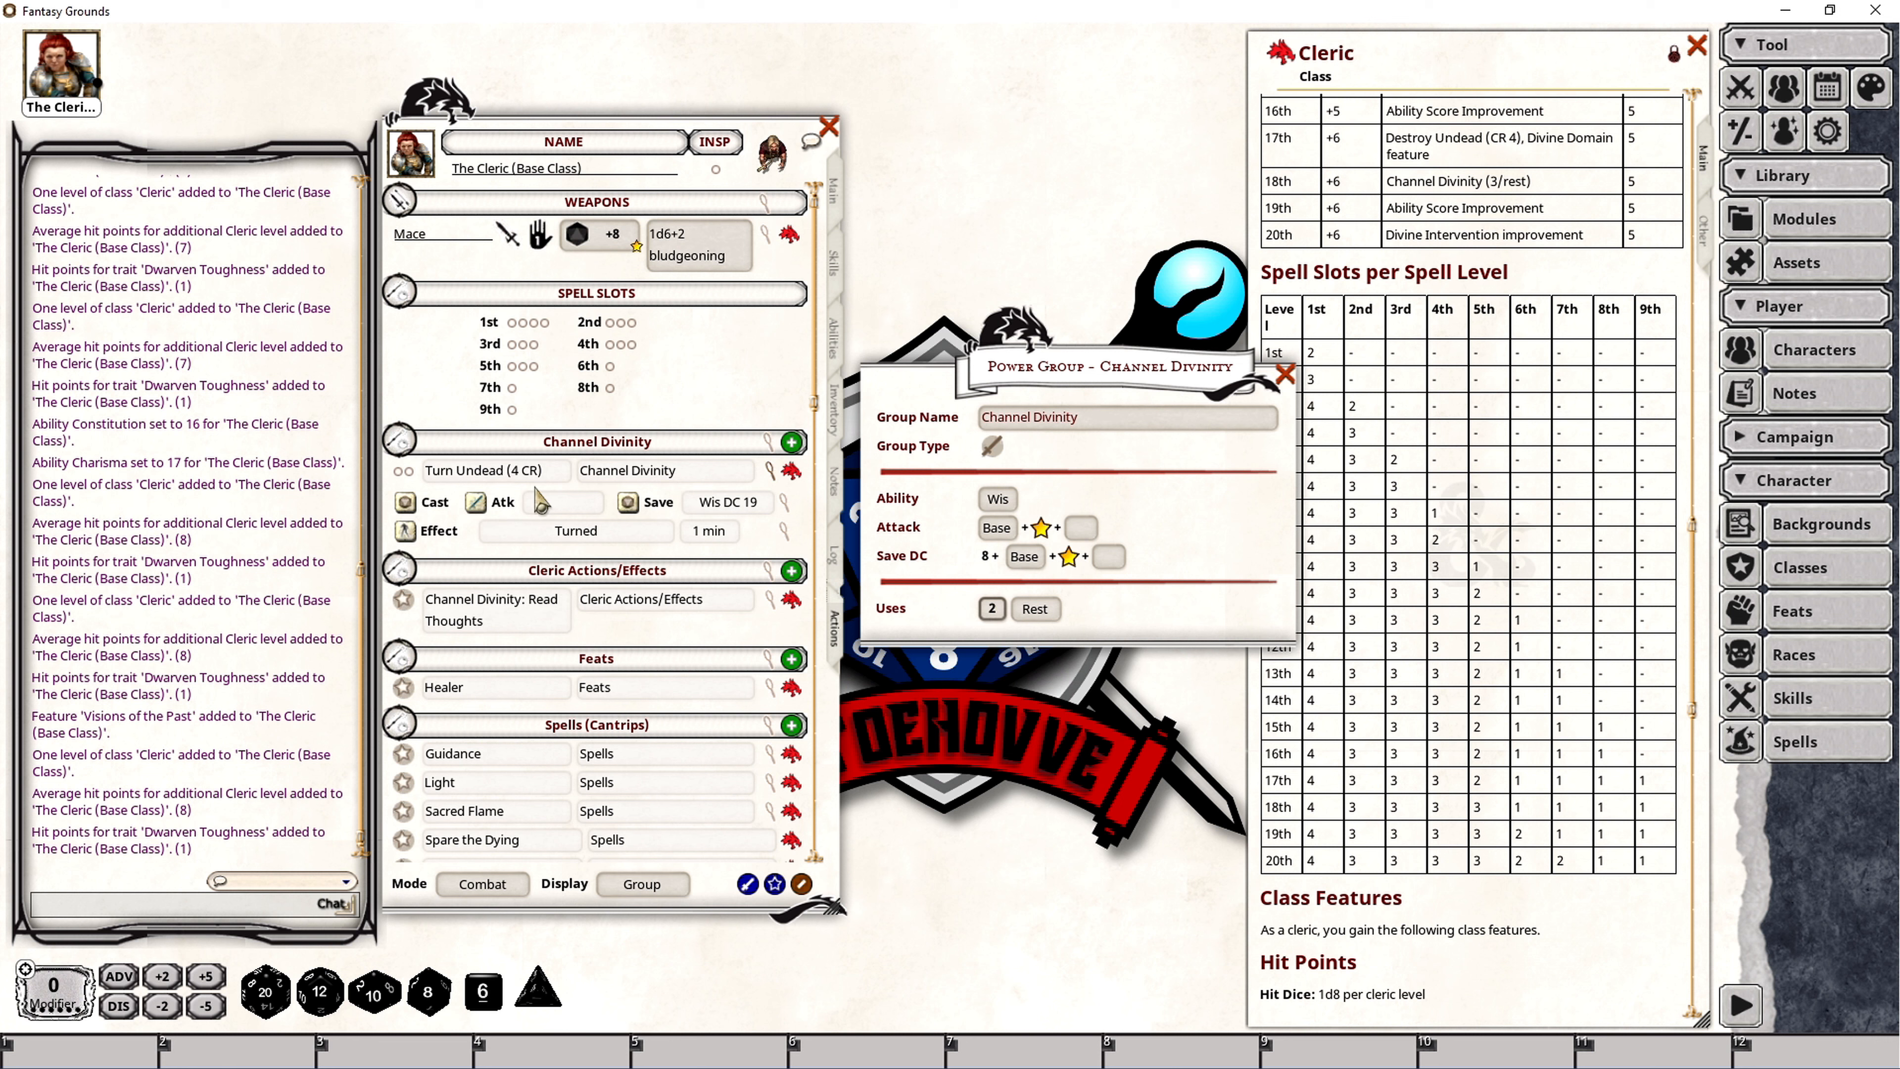
pyautogui.write('3')
pyautogui.click(1285, 374)
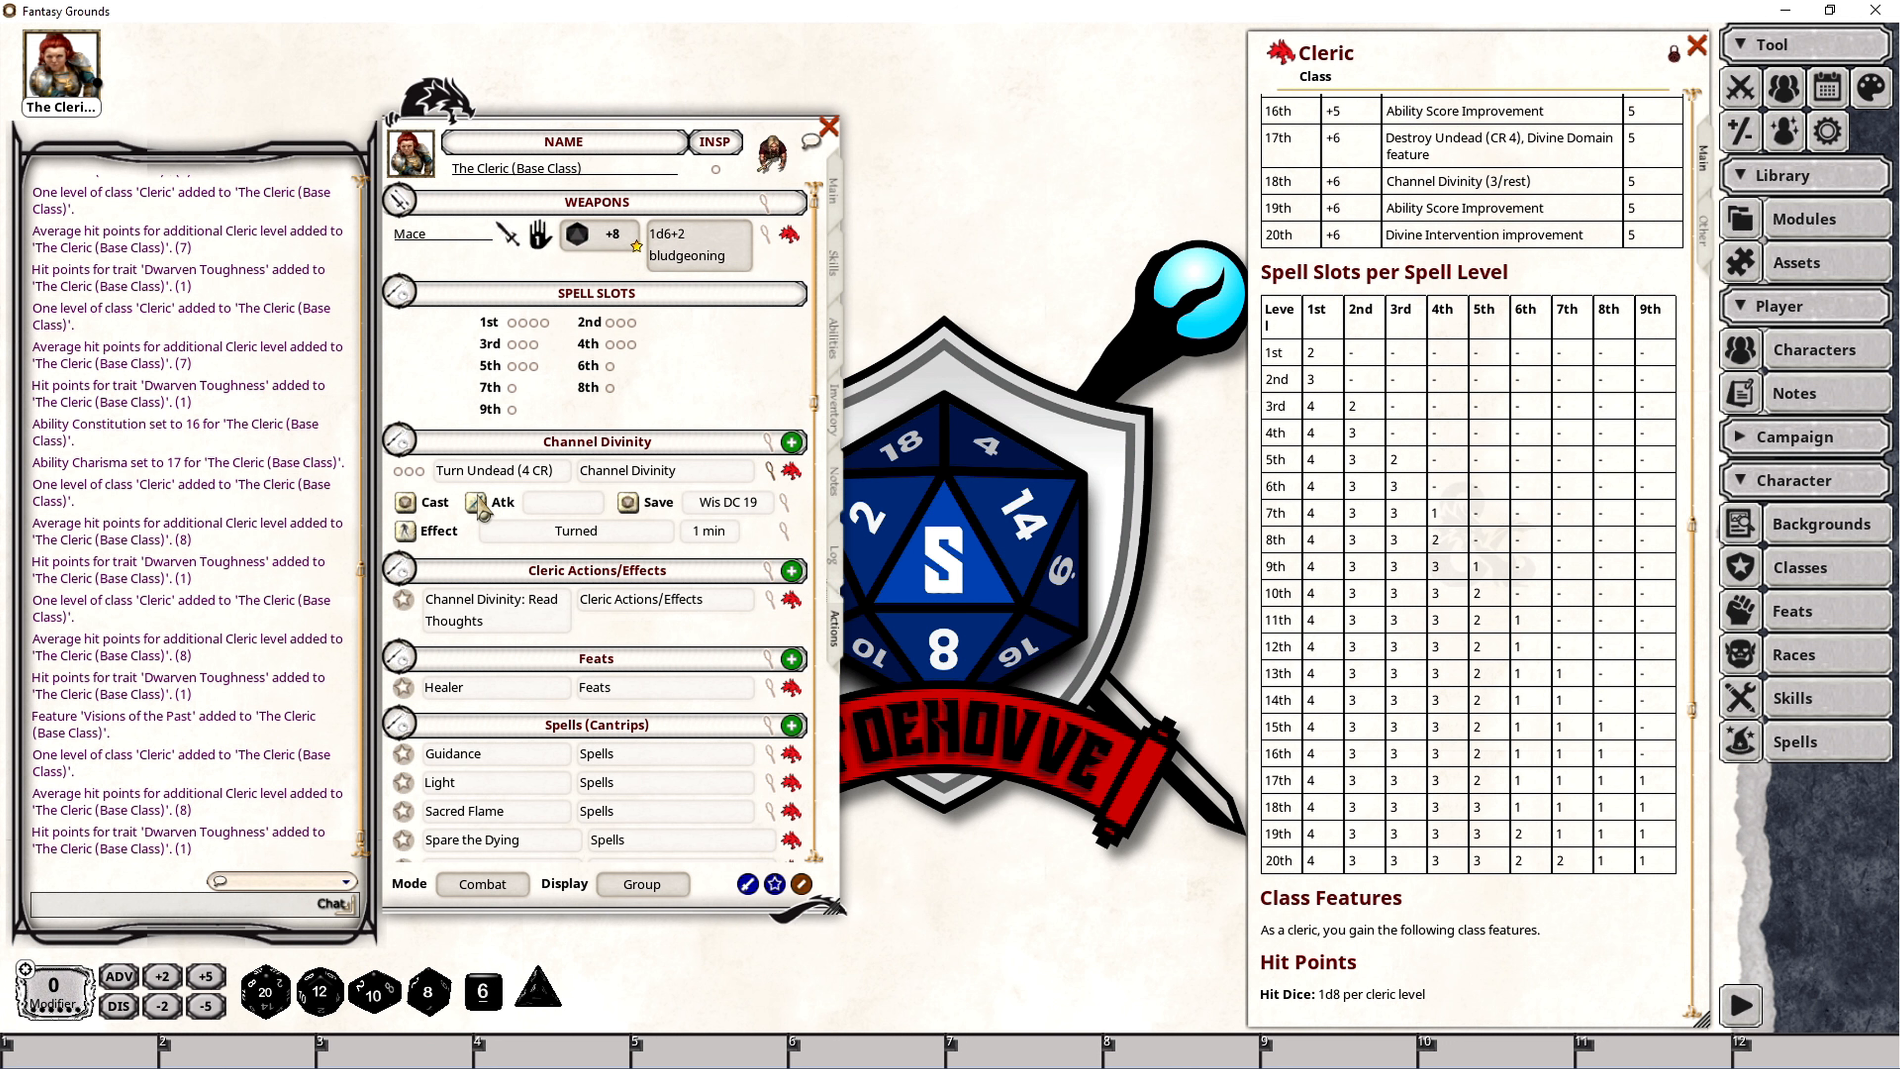
pyautogui.click(834, 191)
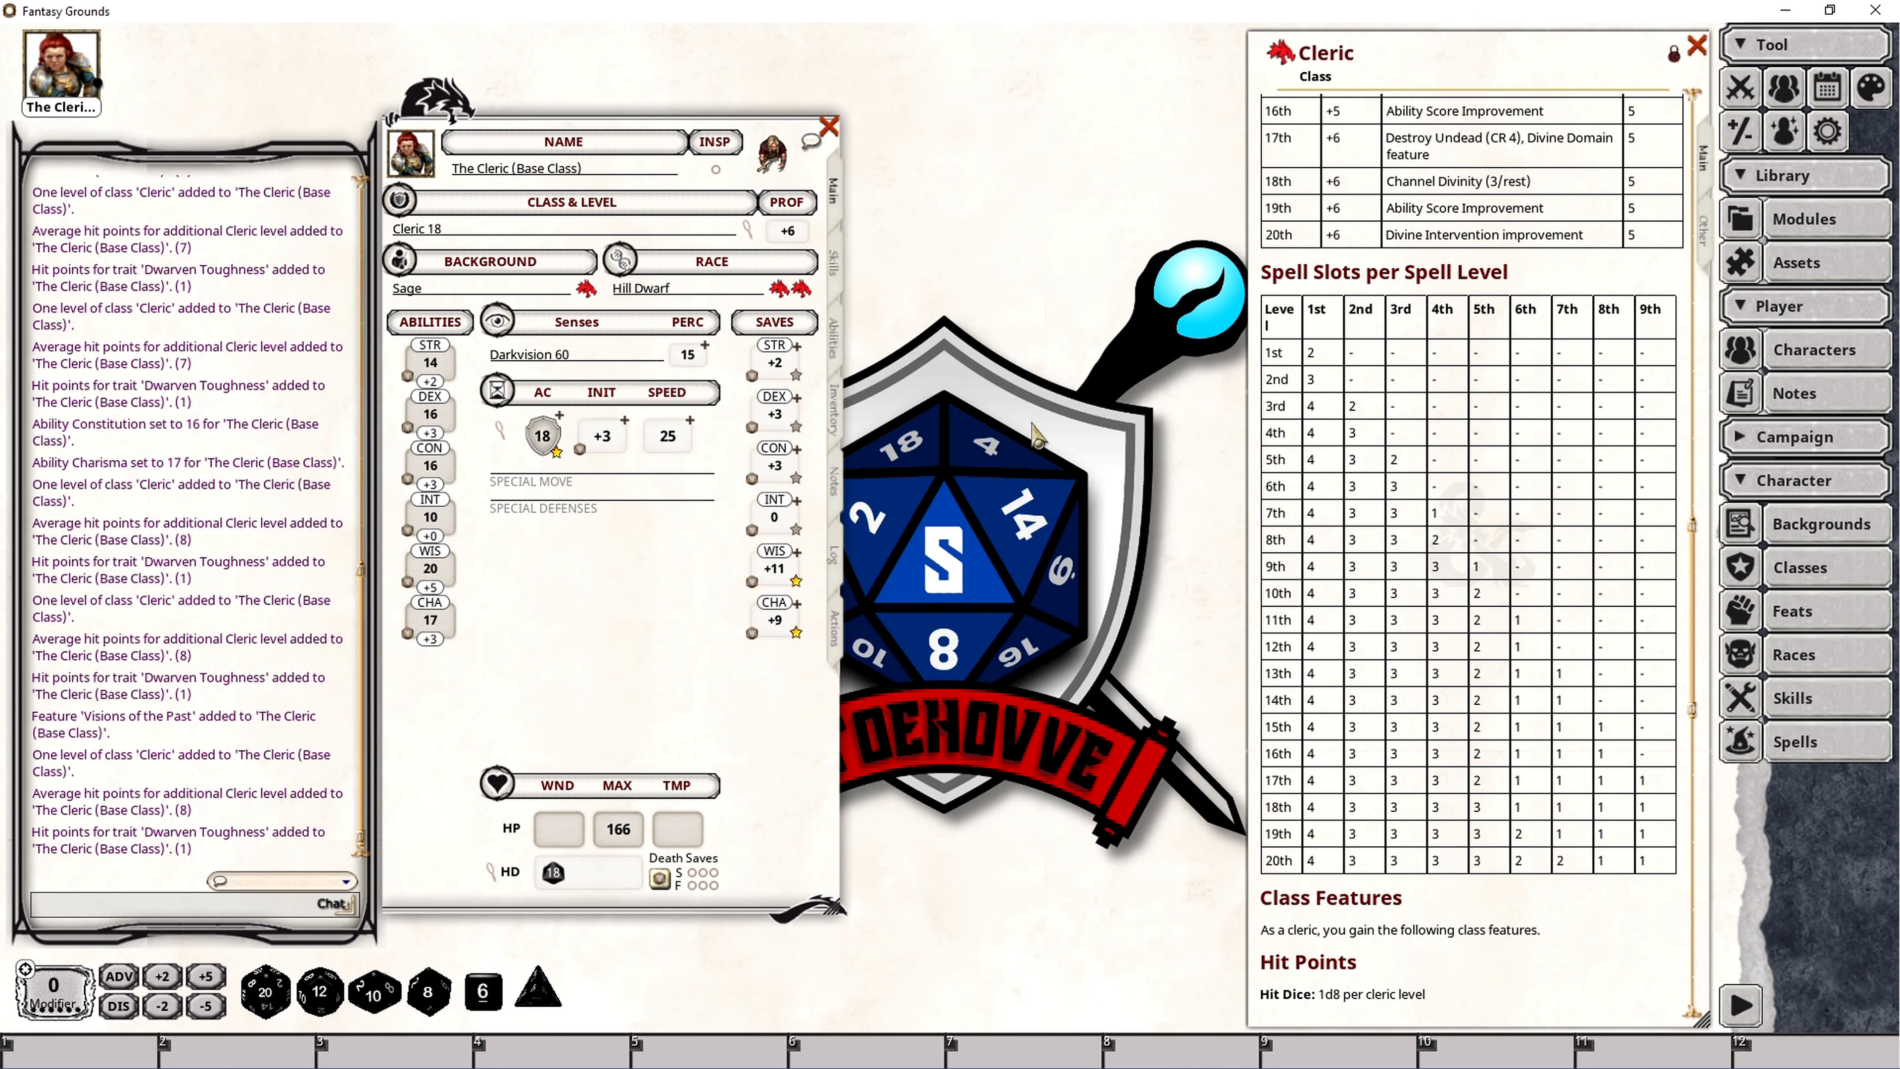